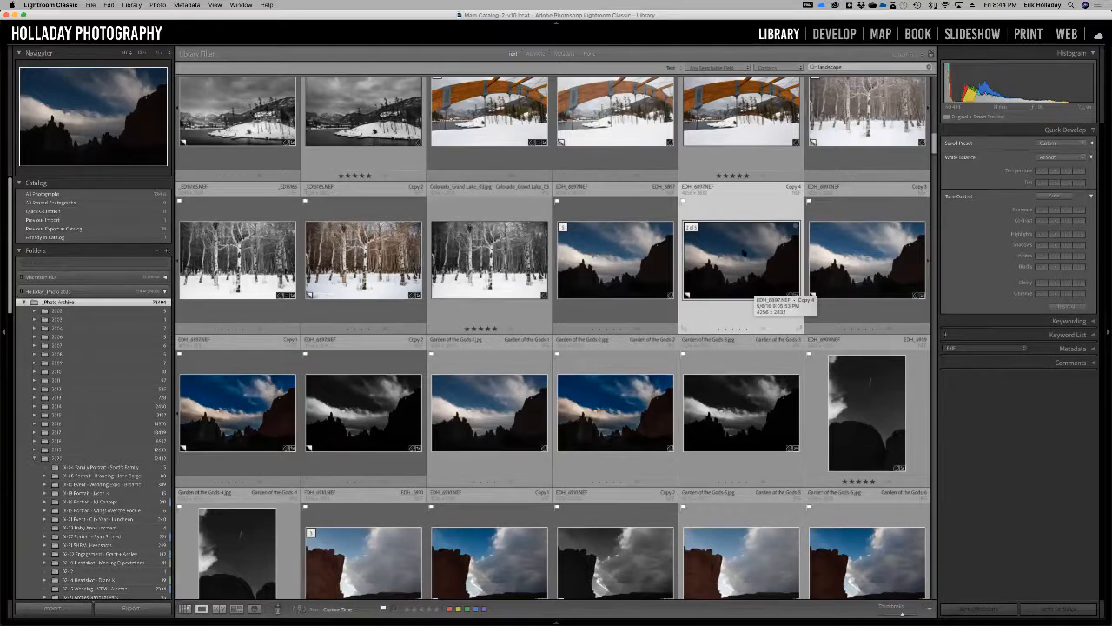
# Open Copy 4 of the dark rock landscape EDH_6897.NEF from Lightroom Classic in Adobe Photoshop 2021.
pyautogui.press('e')
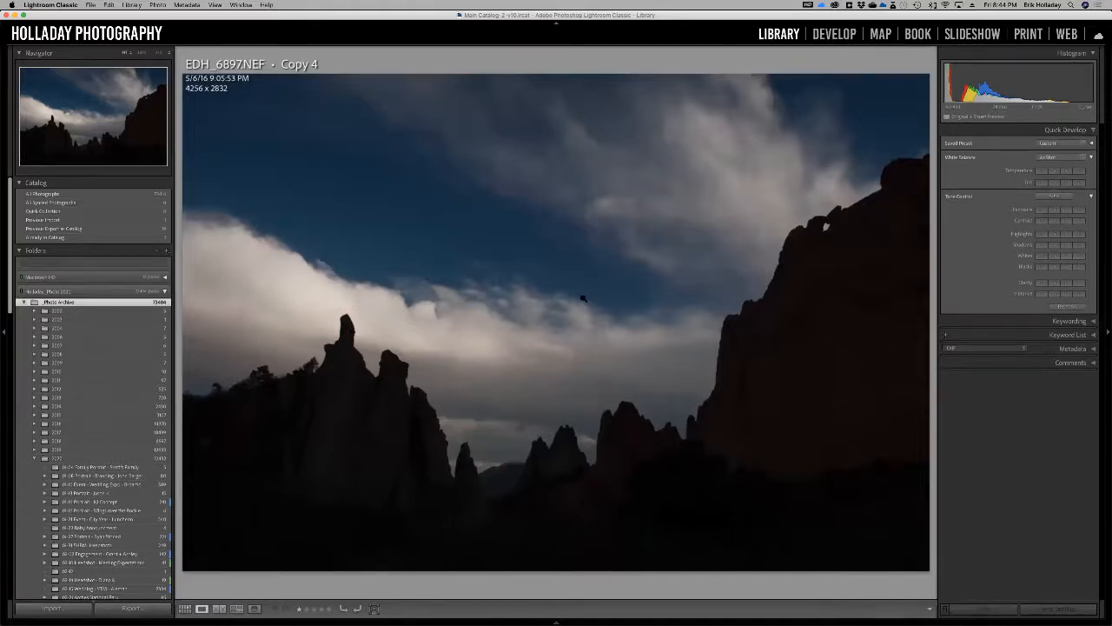
pyautogui.press('g')
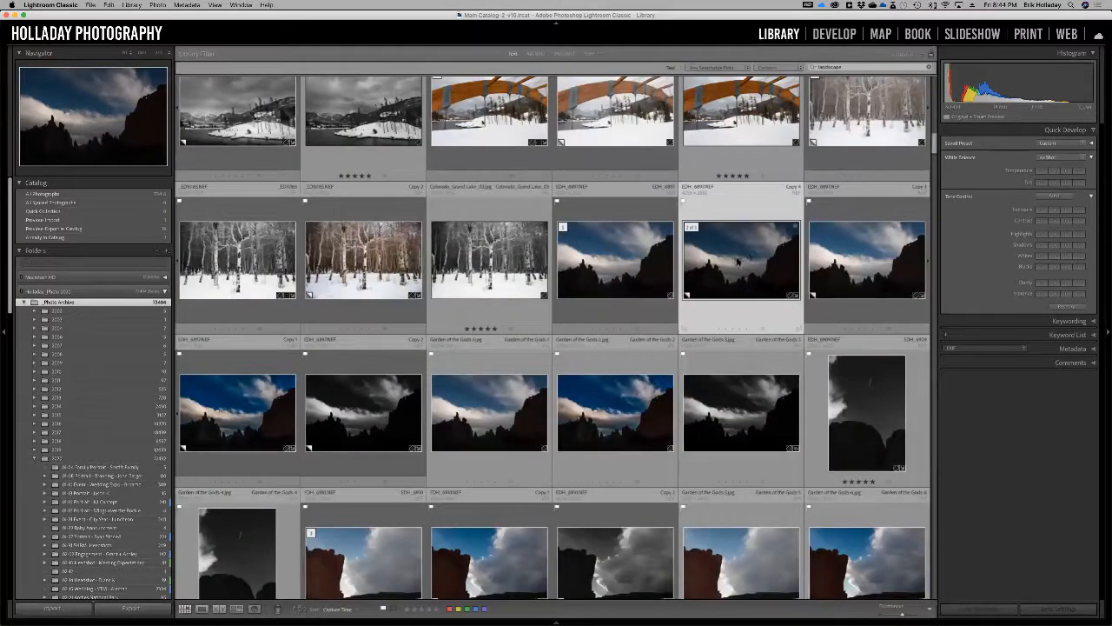
pyautogui.rightClick(738, 259)
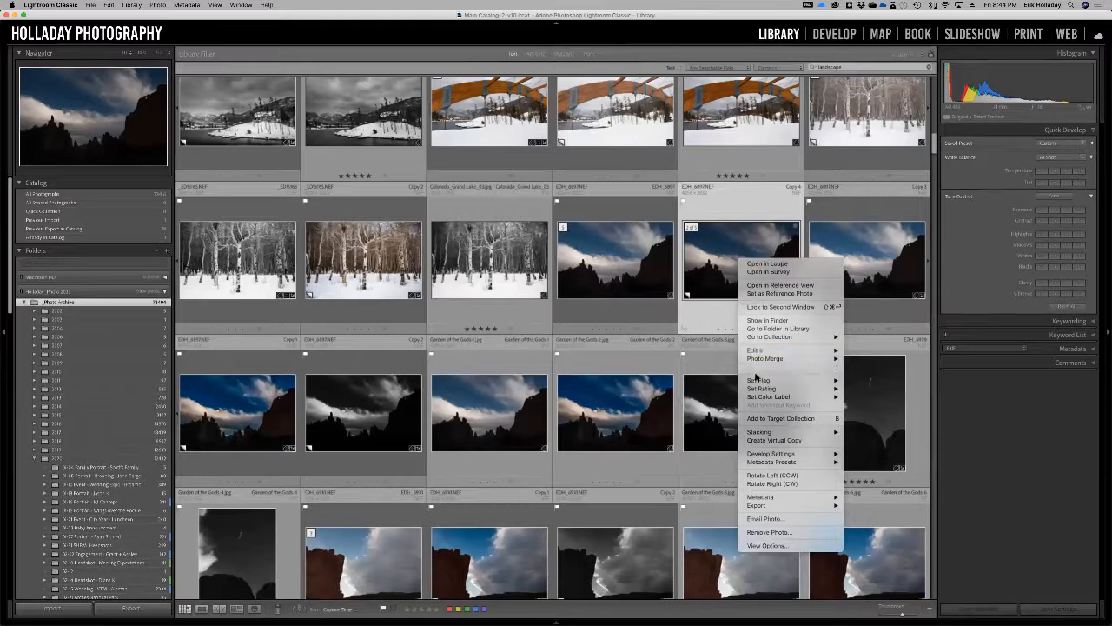
pyautogui.moveTo(773, 353)
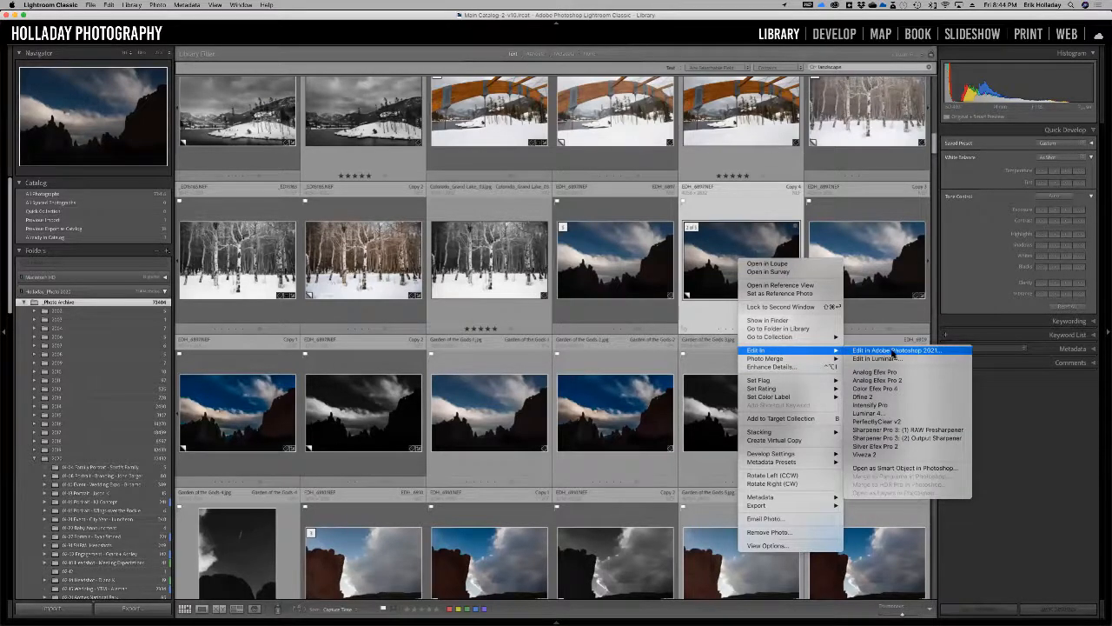
pyautogui.click(895, 351)
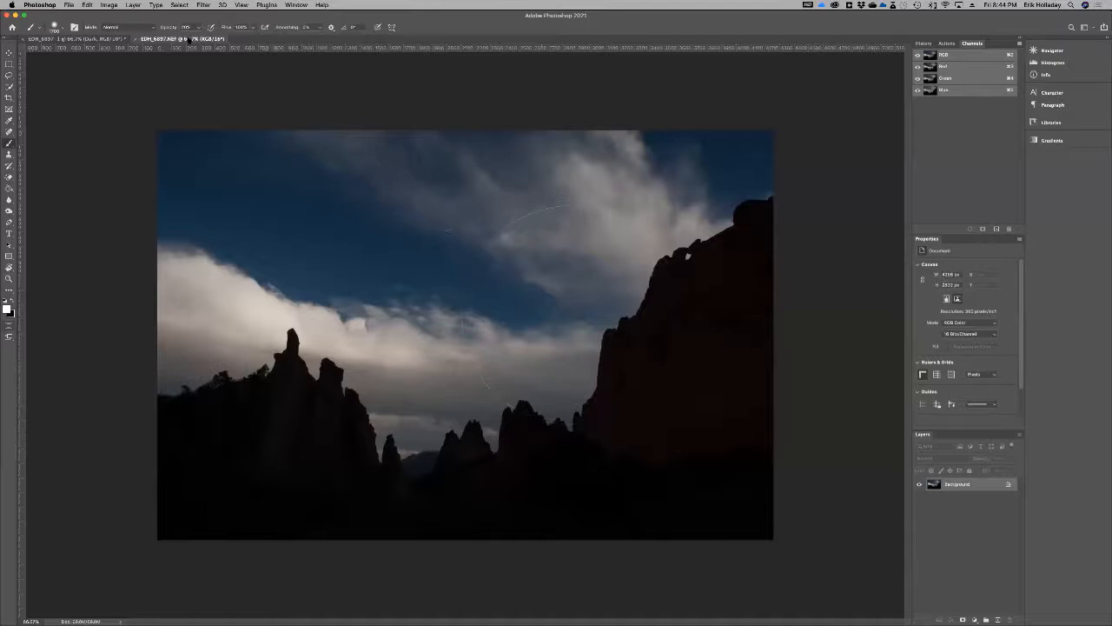
pyautogui.moveTo(189, 41); pyautogui.dragTo(200, 46)
# Switch to Notes to check the Photoshop channel instructions in the "Things for workshop" note, and return to Photoshop.
pyautogui.press('super+Tab')
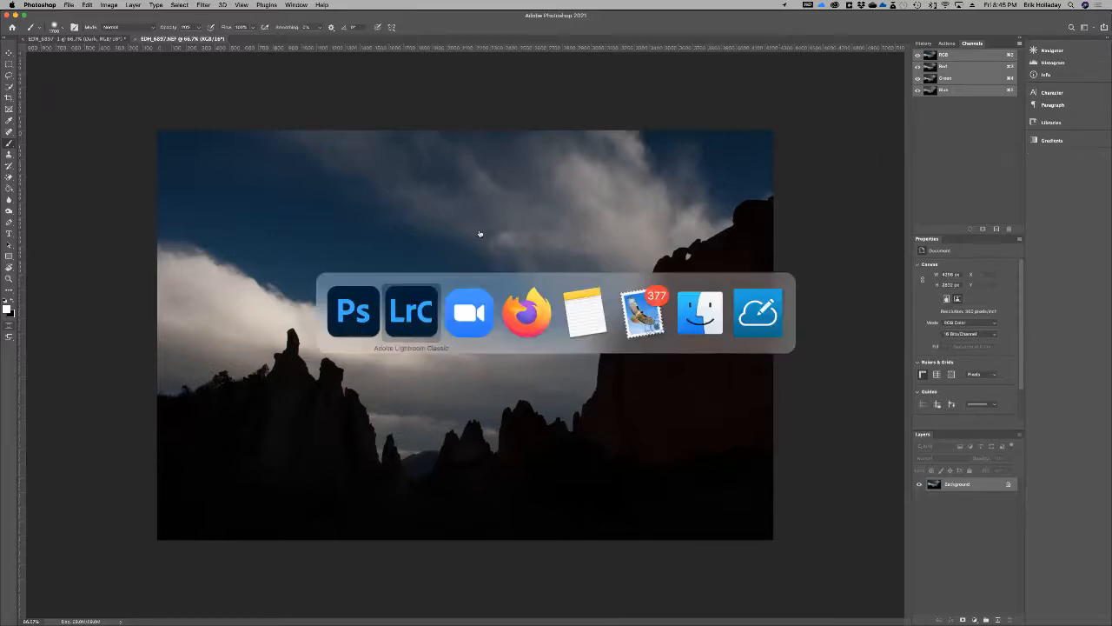
pyautogui.click(598, 333)
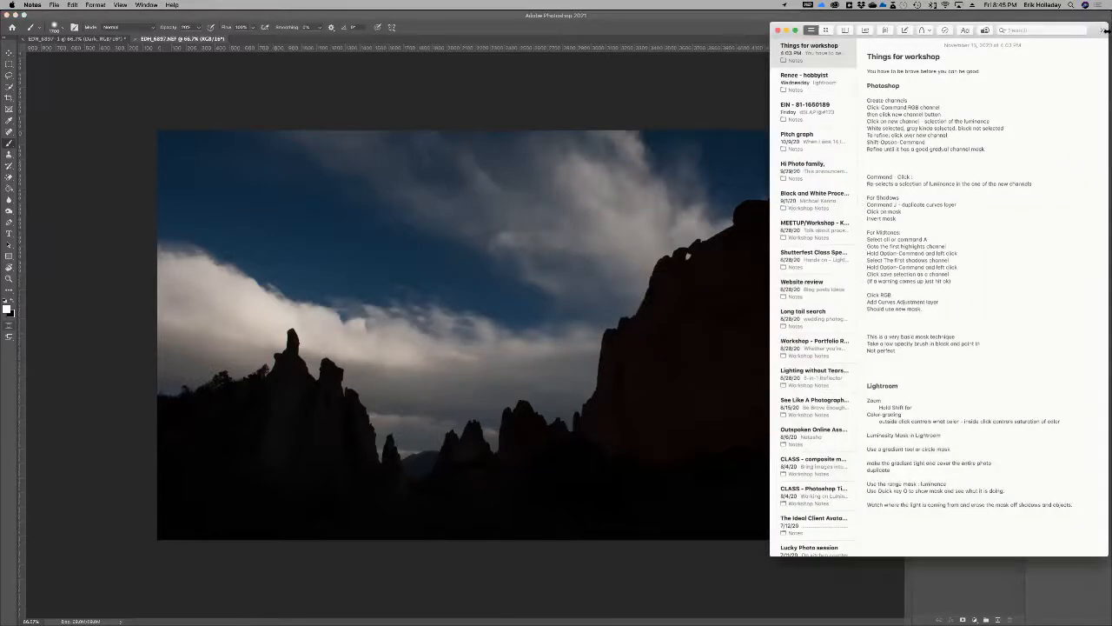
pyautogui.moveTo(1098, 32); pyautogui.dragTo(1094, 71)
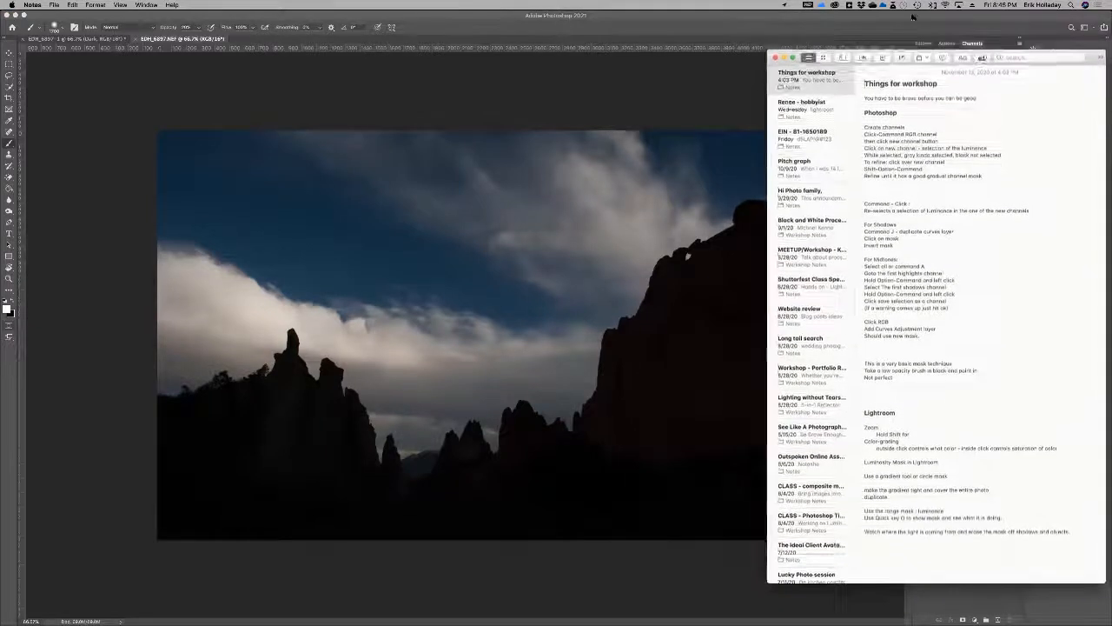
pyautogui.click(891, 19)
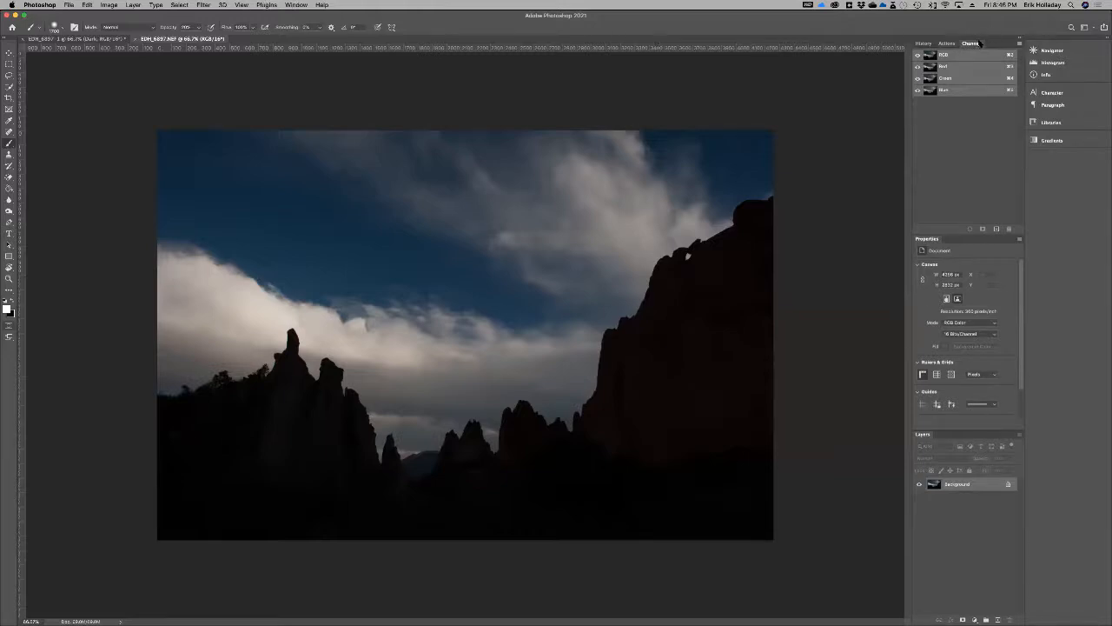
# Load the RGB channel's luminosity as a selection, save it as a new highlights channel and display that channel.
pyautogui.click(296, 4)
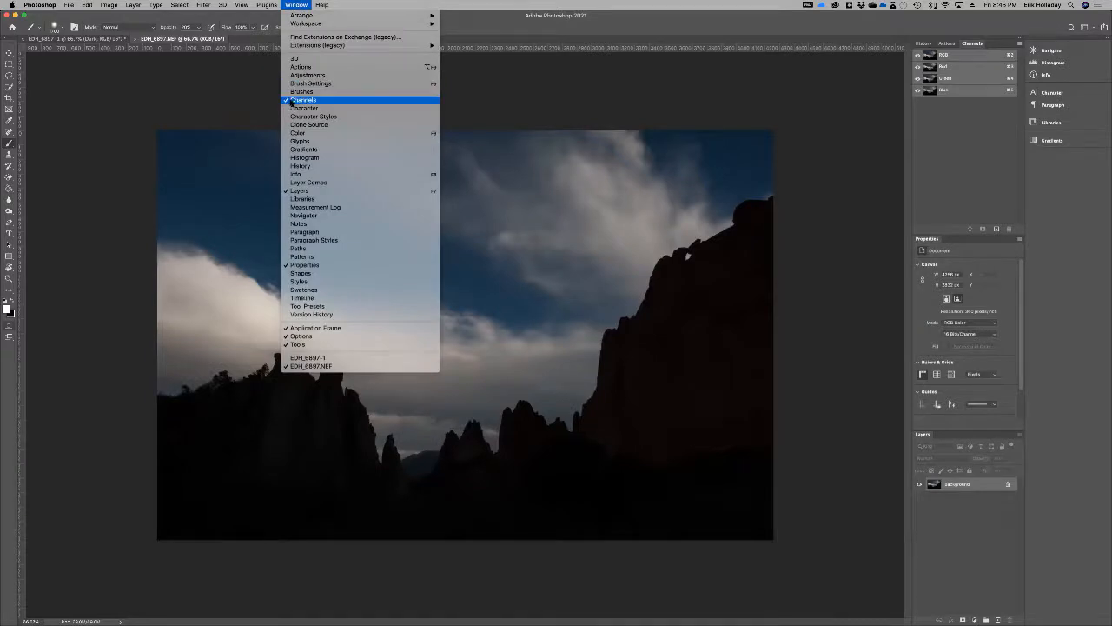
pyautogui.click(946, 113)
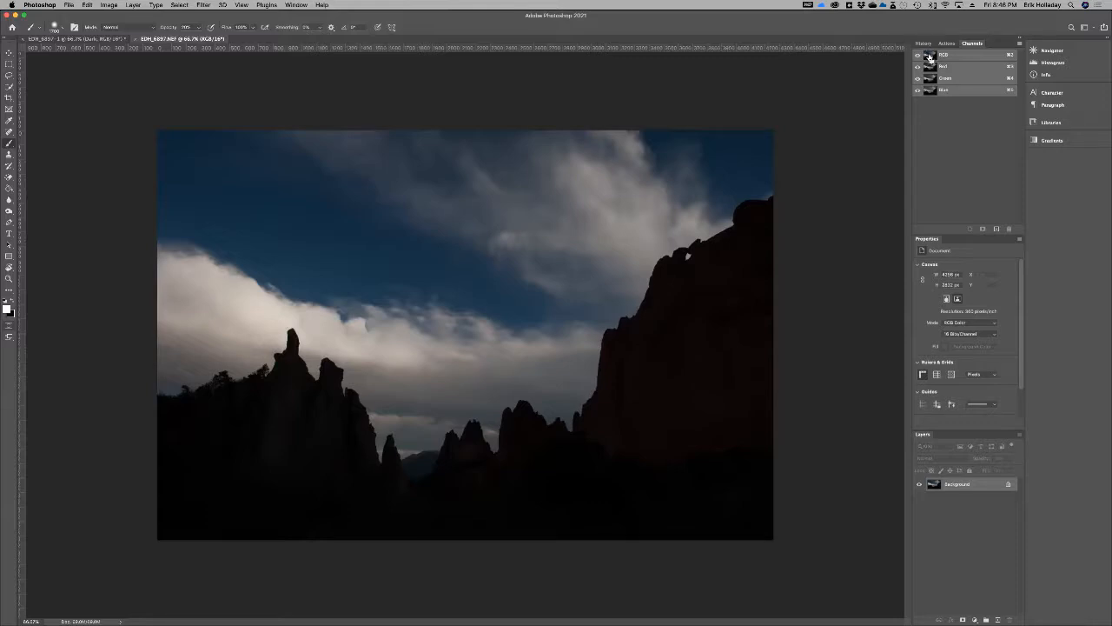
pyautogui.keyDown('super'); pyautogui.click(930, 57); pyautogui.keyUp('super')
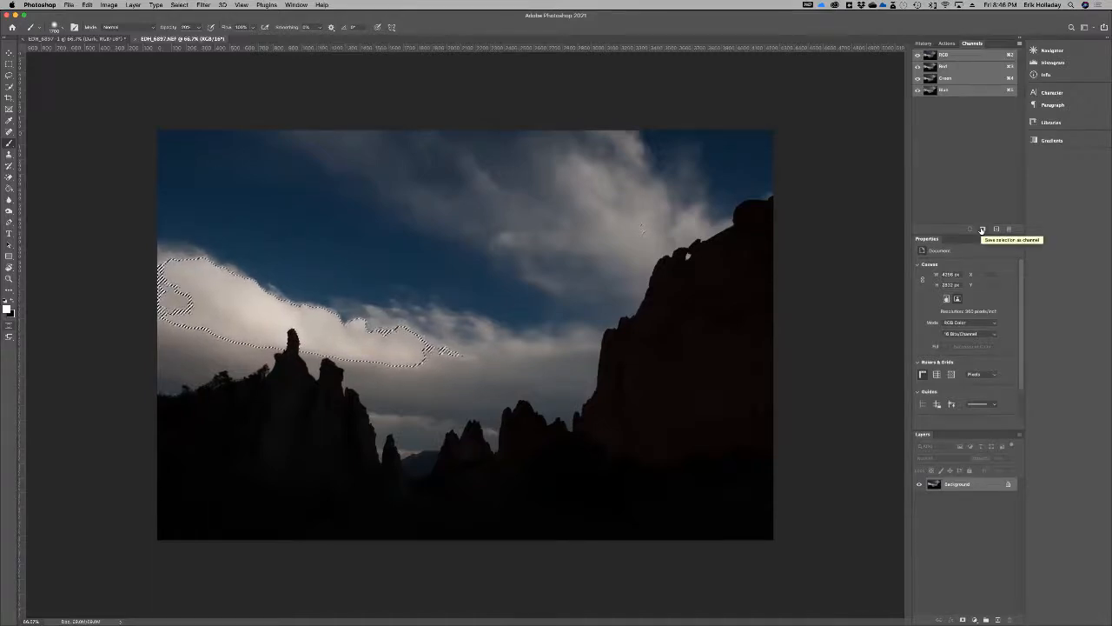
pyautogui.click(982, 229)
pyautogui.click(971, 104)
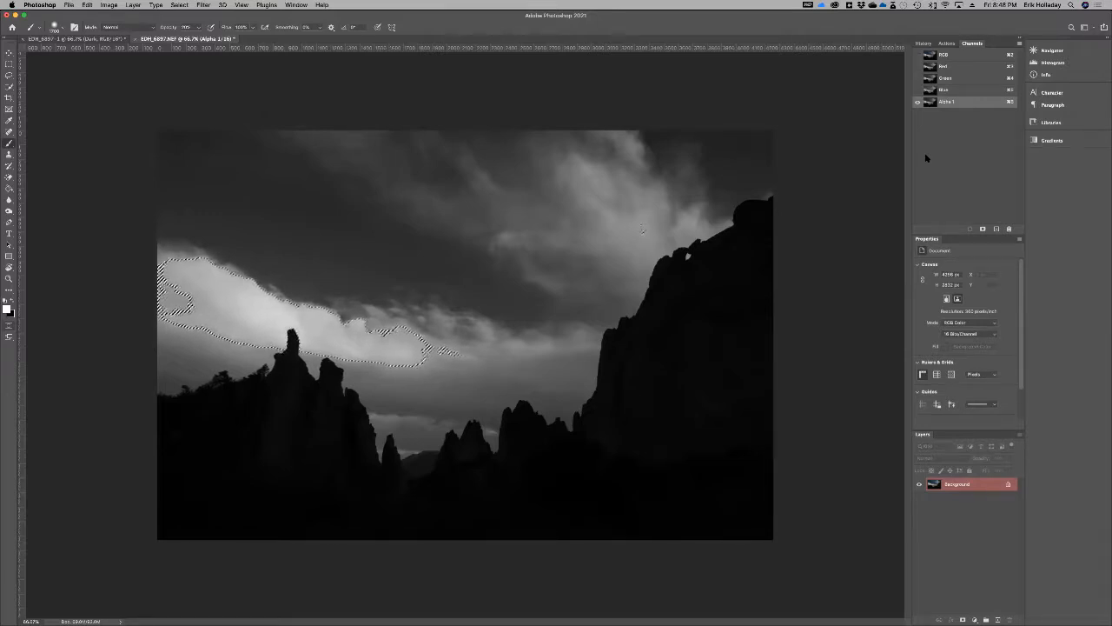
# Intersect the selection with the Alpha 1 channel, save the narrower highlights as a second channel and compare both alpha channels.
pyautogui.keyDown('super'); pyautogui.click(932, 104); pyautogui.keyUp('super')
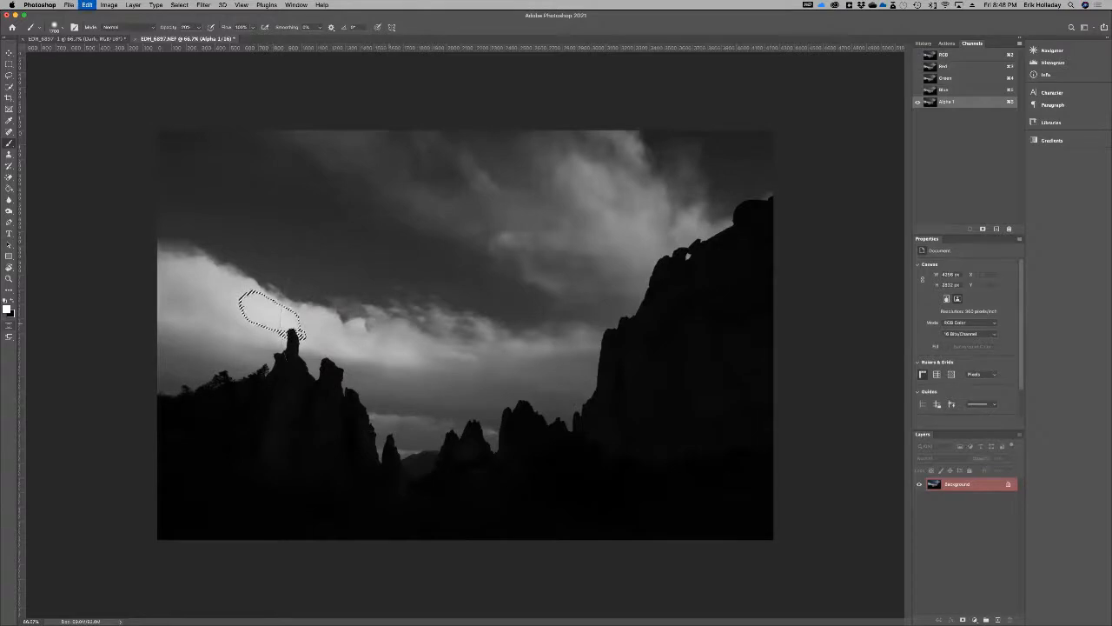
pyautogui.press('super+z')
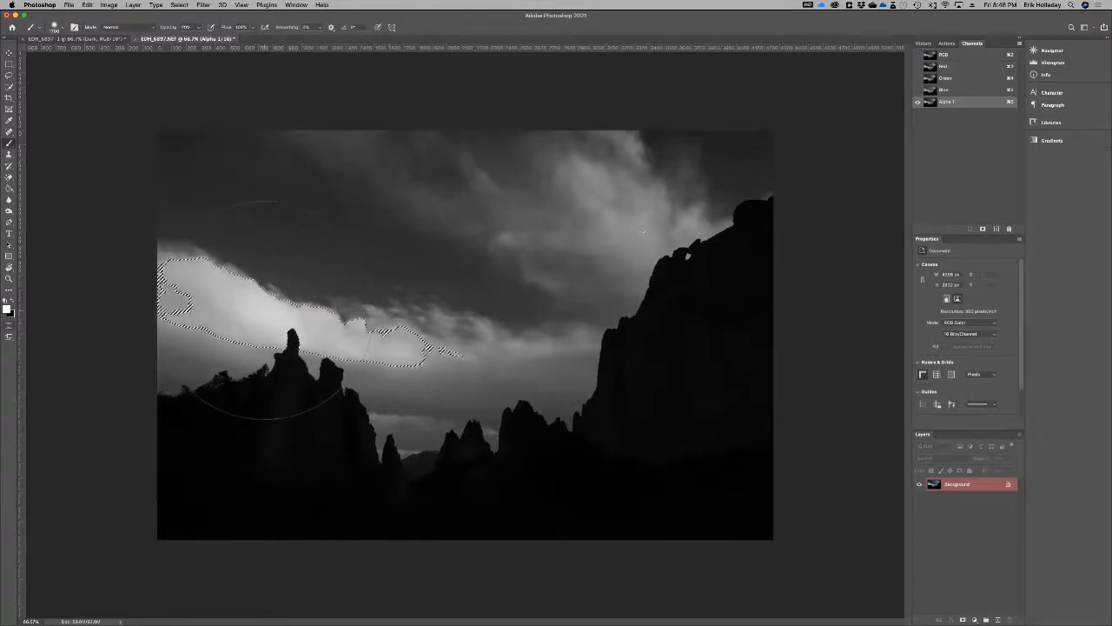
pyautogui.press('super+shift+z')
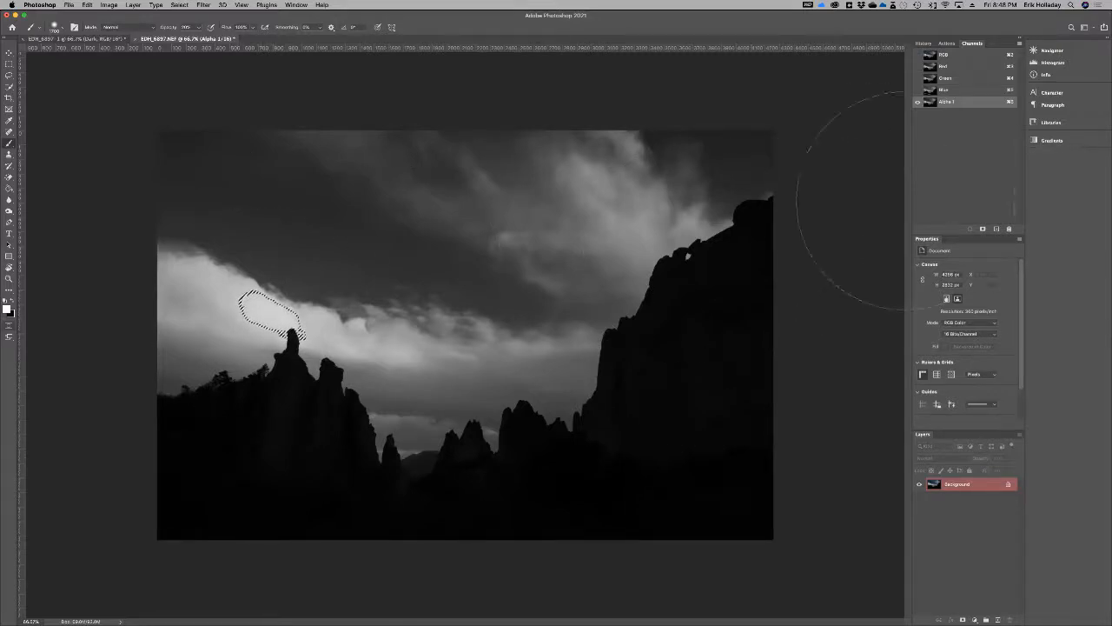
pyautogui.click(982, 230)
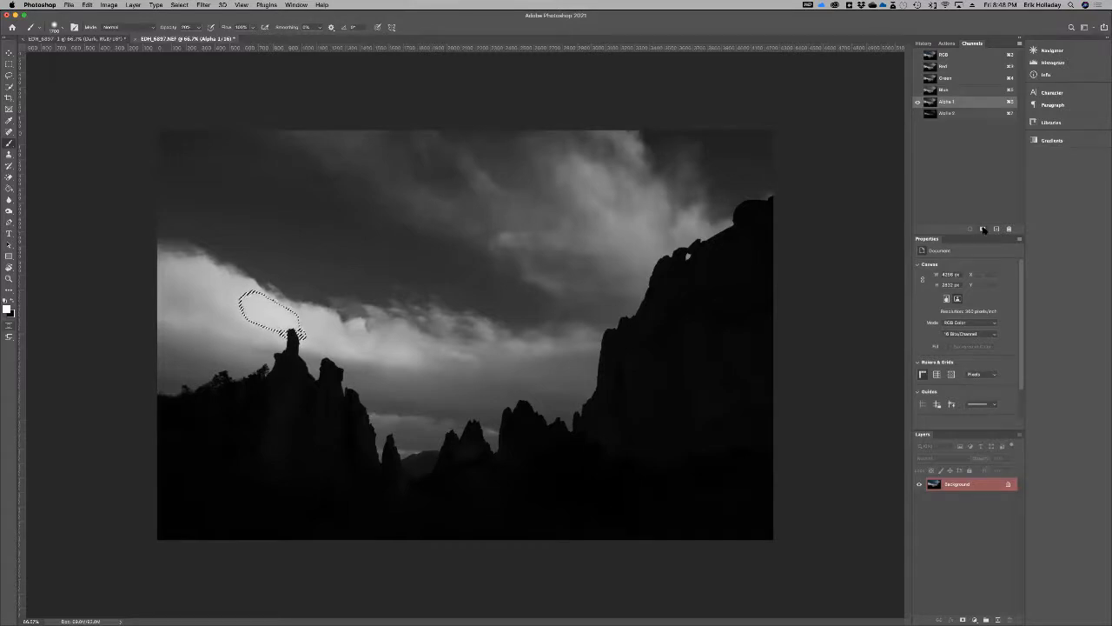
pyautogui.click(962, 114)
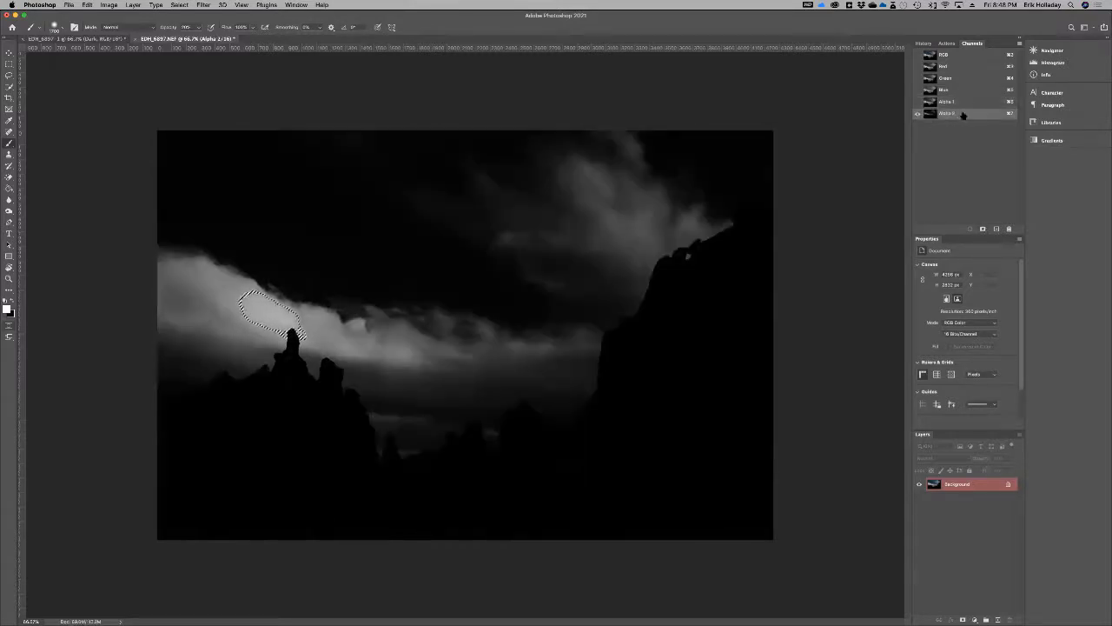
pyautogui.click(963, 102)
pyautogui.click(964, 114)
pyautogui.click(965, 102)
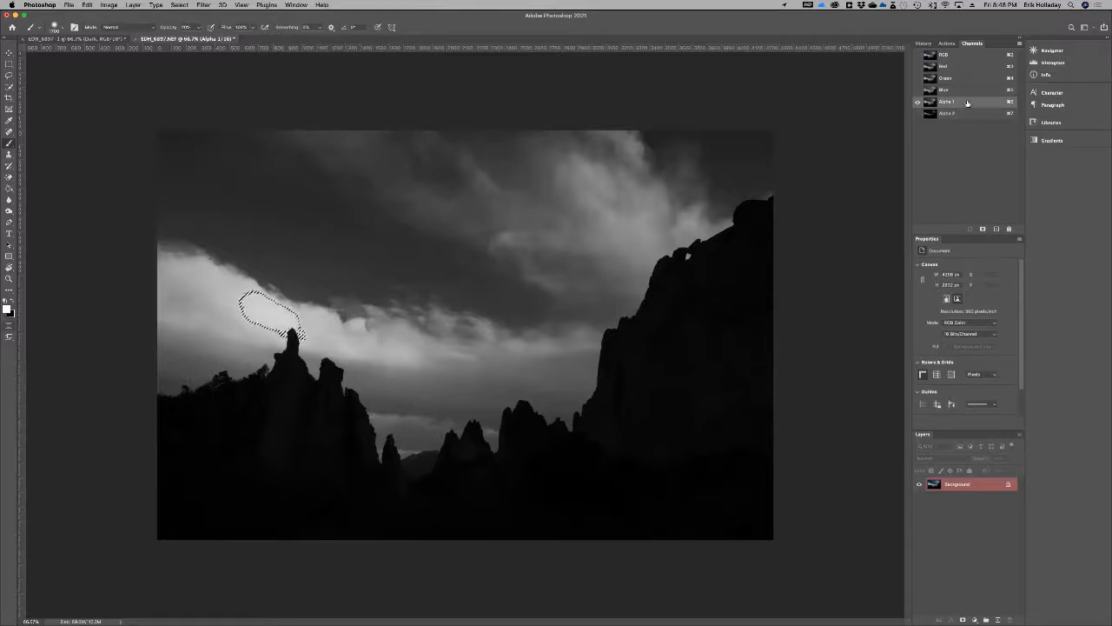
pyautogui.click(965, 114)
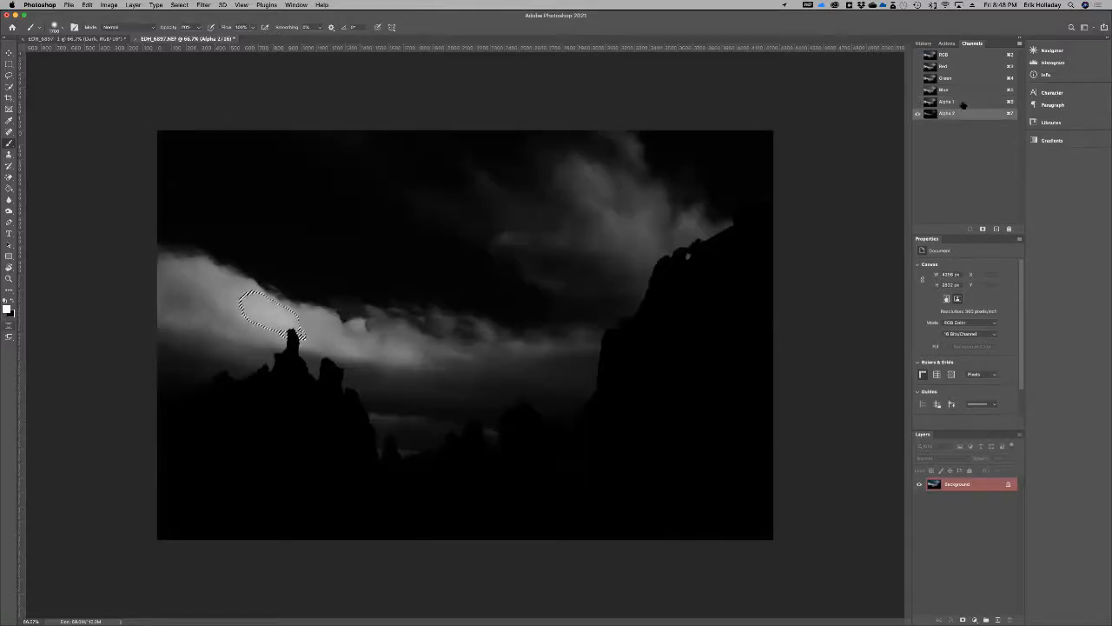
pyautogui.click(964, 103)
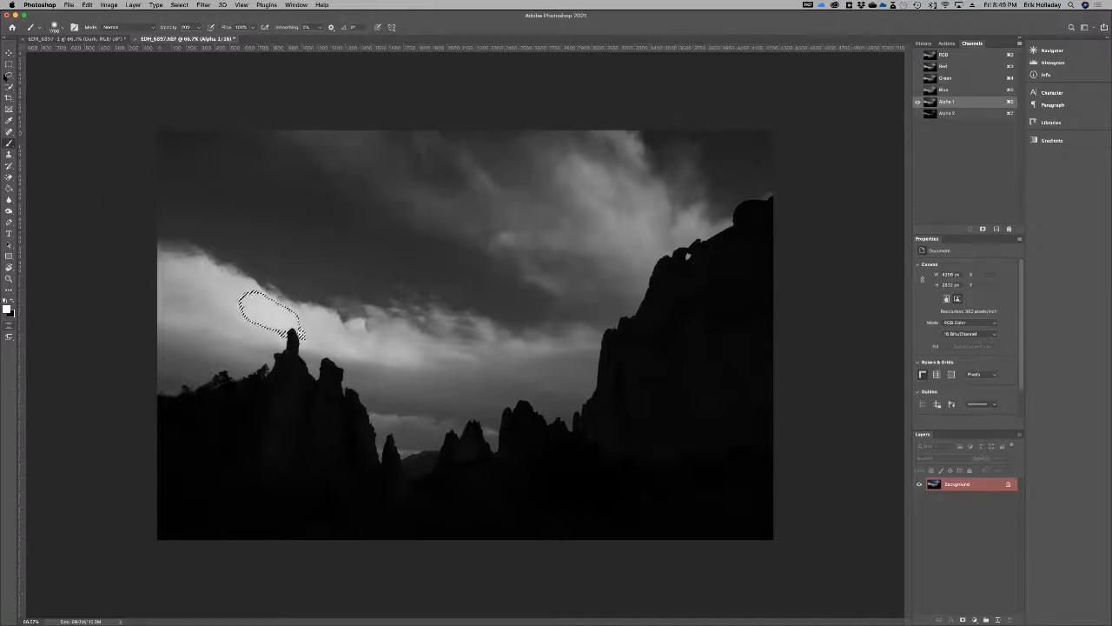
# With the Move tool active, intersect the selection with the Alpha 2 channel and save the result as a third highlights channel.
pyautogui.click(9, 86)
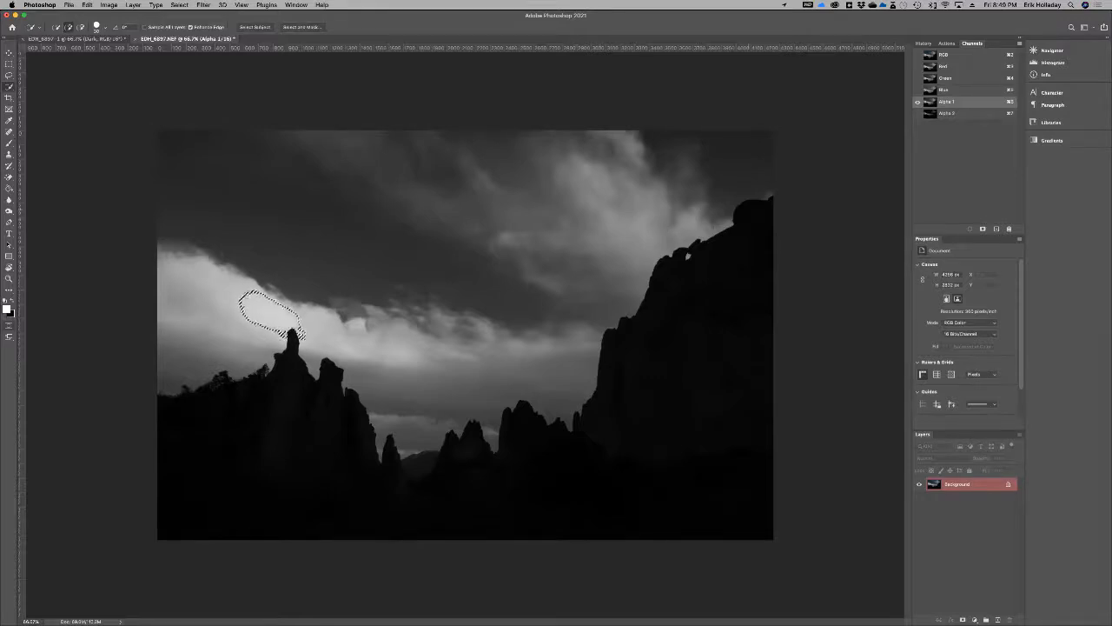
pyautogui.press('v')
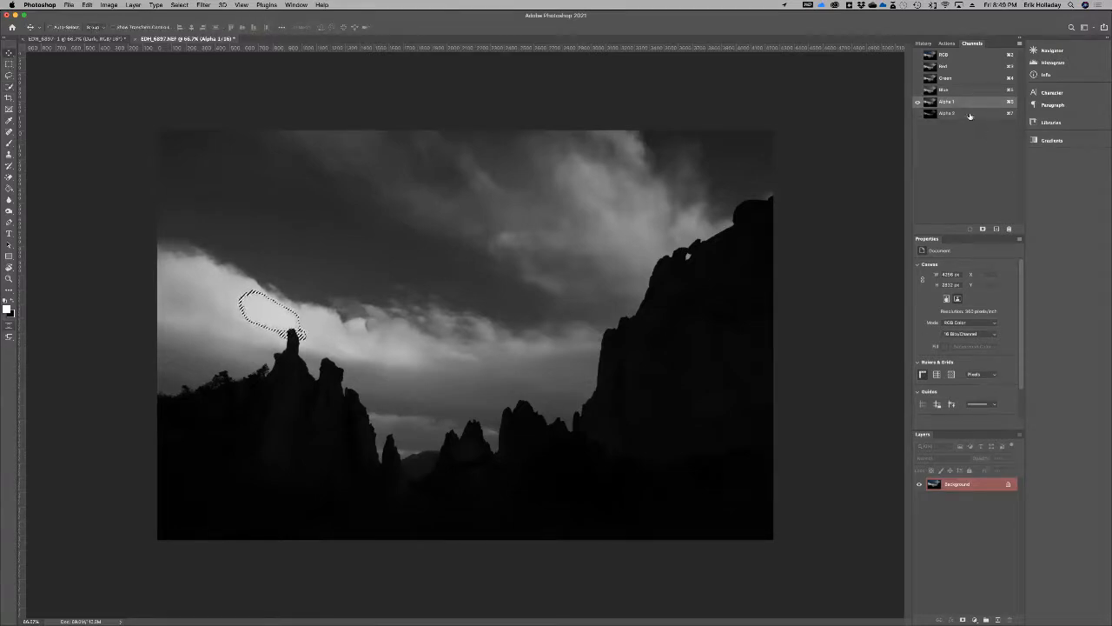
pyautogui.click(967, 114)
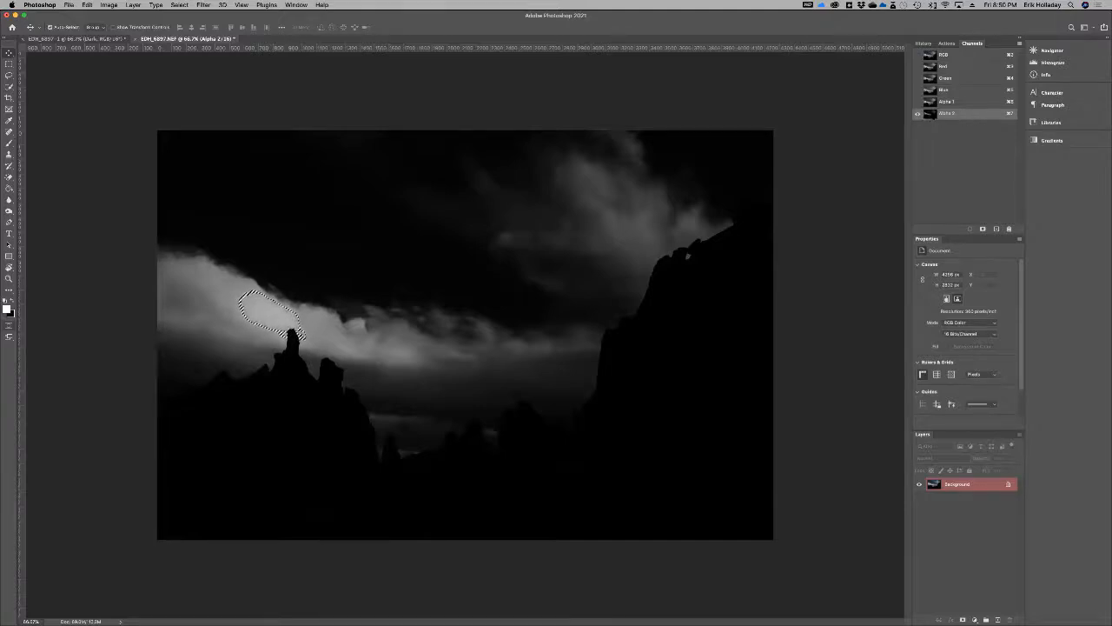
pyautogui.keyDown('super'); pyautogui.click(930, 114); pyautogui.keyUp('super')
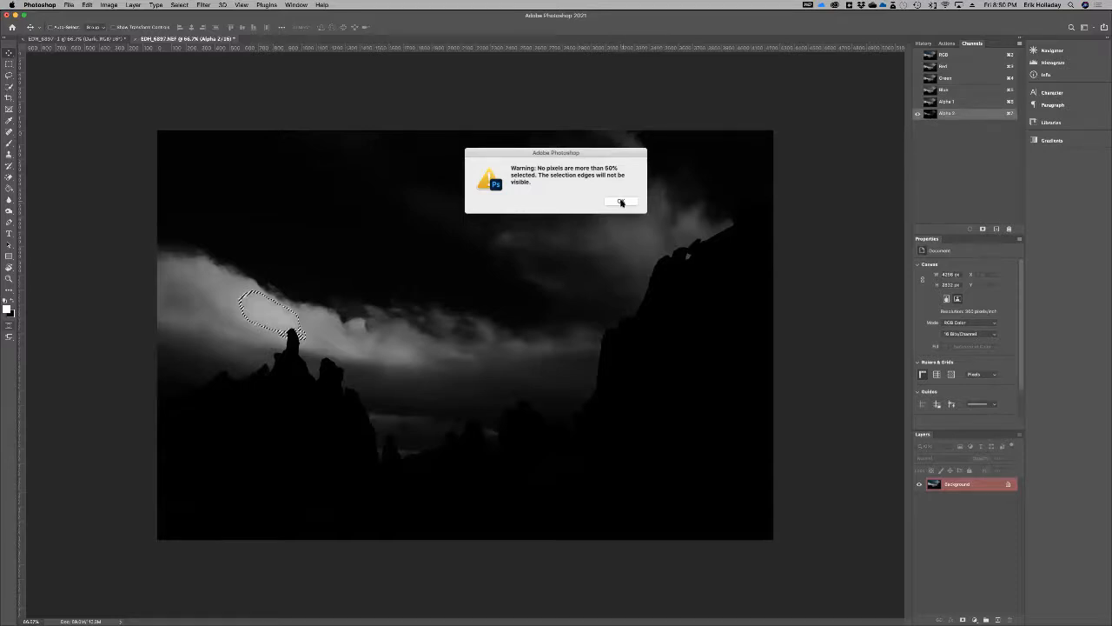
pyautogui.click(621, 202)
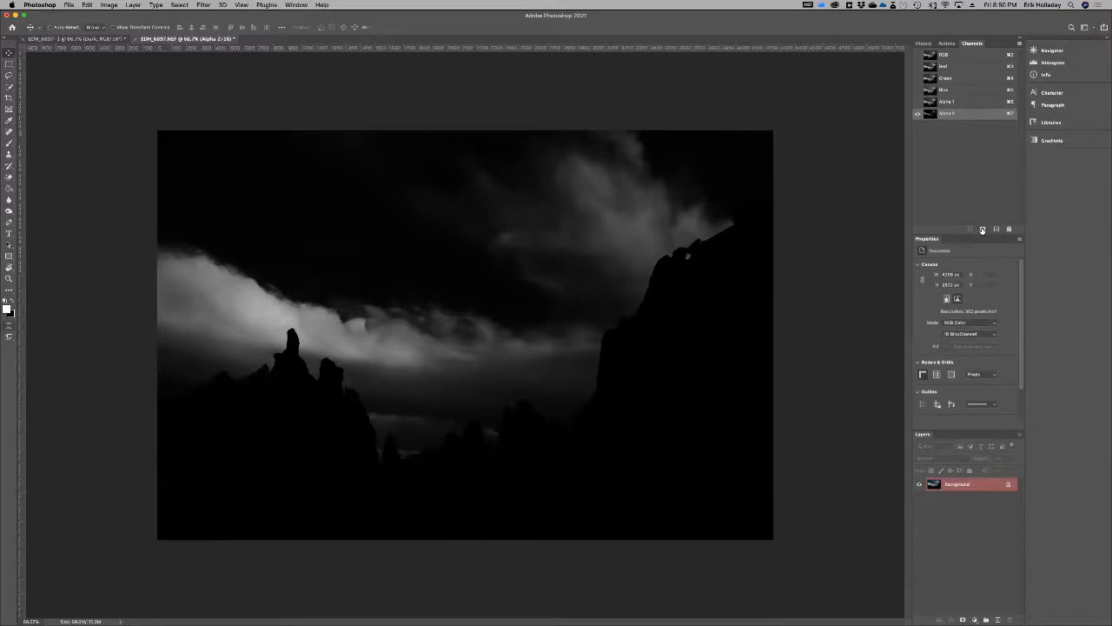
pyautogui.click(982, 230)
pyautogui.click(956, 126)
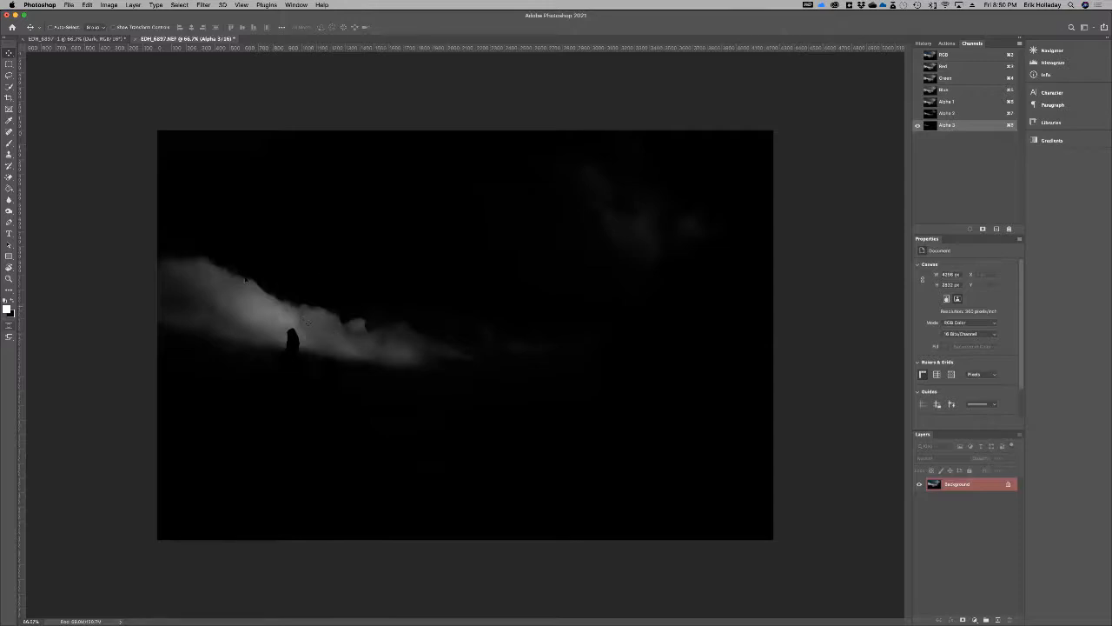
# Compare the tonal ranges covered by the three highlights channels, Alpha 1, Alpha 2 and Alpha 3.
pyautogui.click(973, 102)
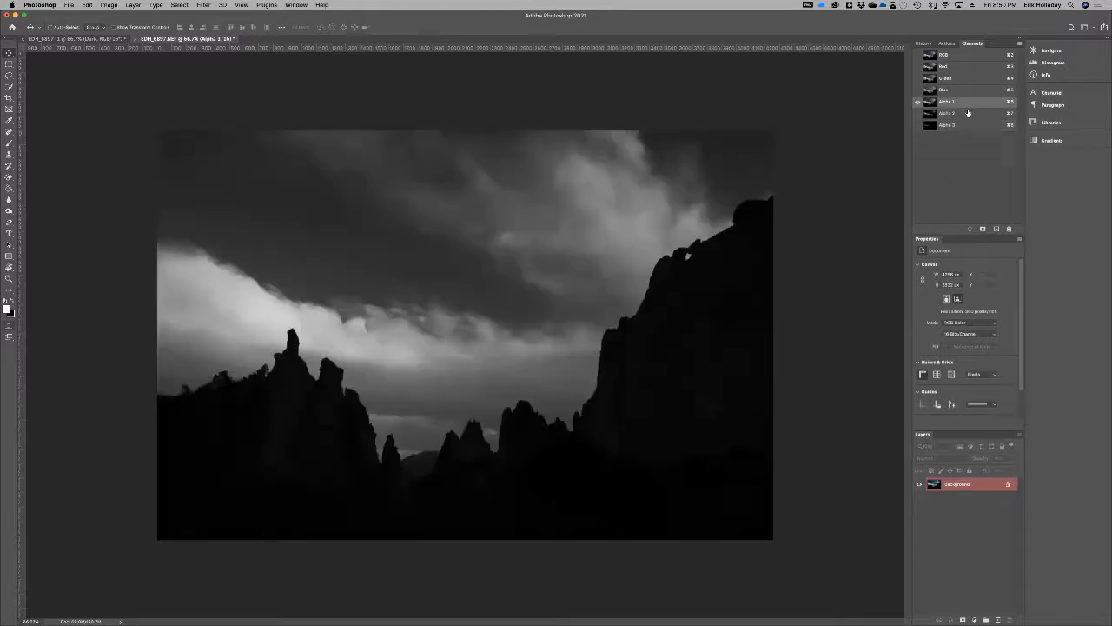
pyautogui.click(964, 114)
pyautogui.click(964, 105)
pyautogui.click(964, 116)
pyautogui.click(964, 126)
pyautogui.click(965, 102)
# Load the RGB luminosity selection again, invert it and save it as a new shadows channel shown on the canvas.
pyautogui.click(933, 55)
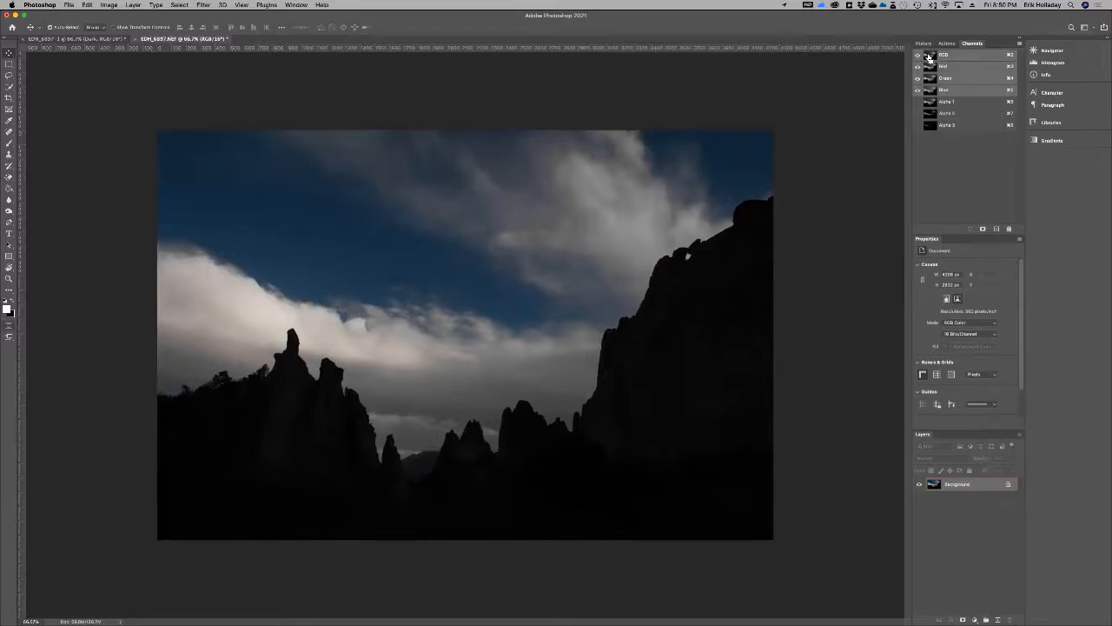
pyautogui.keyDown('super'); pyautogui.click(928, 57); pyautogui.keyUp('super')
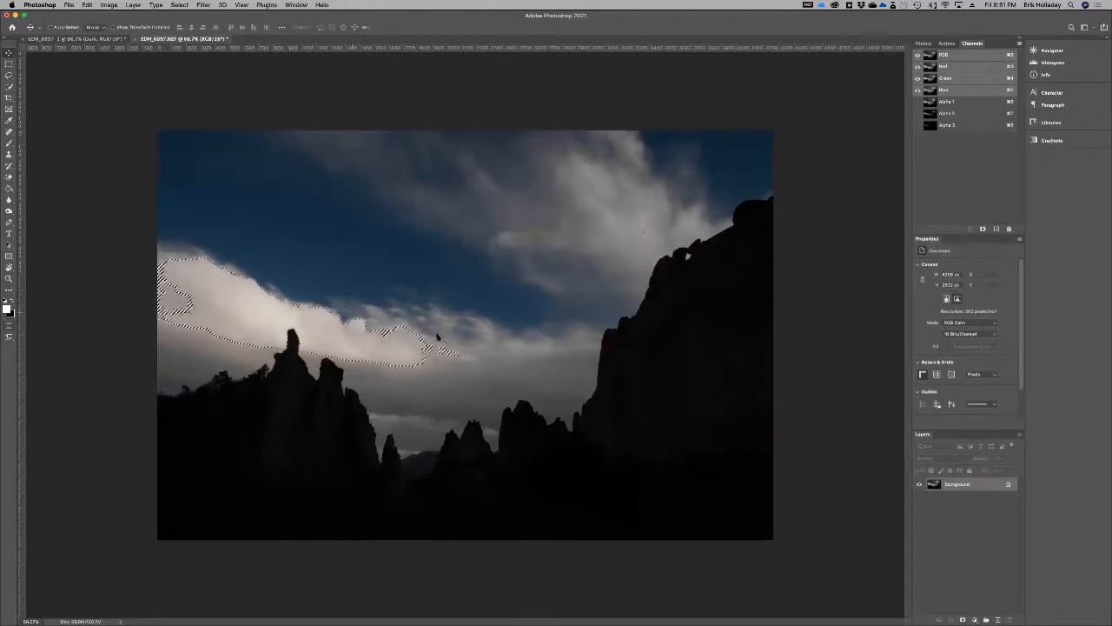
pyautogui.click(178, 6)
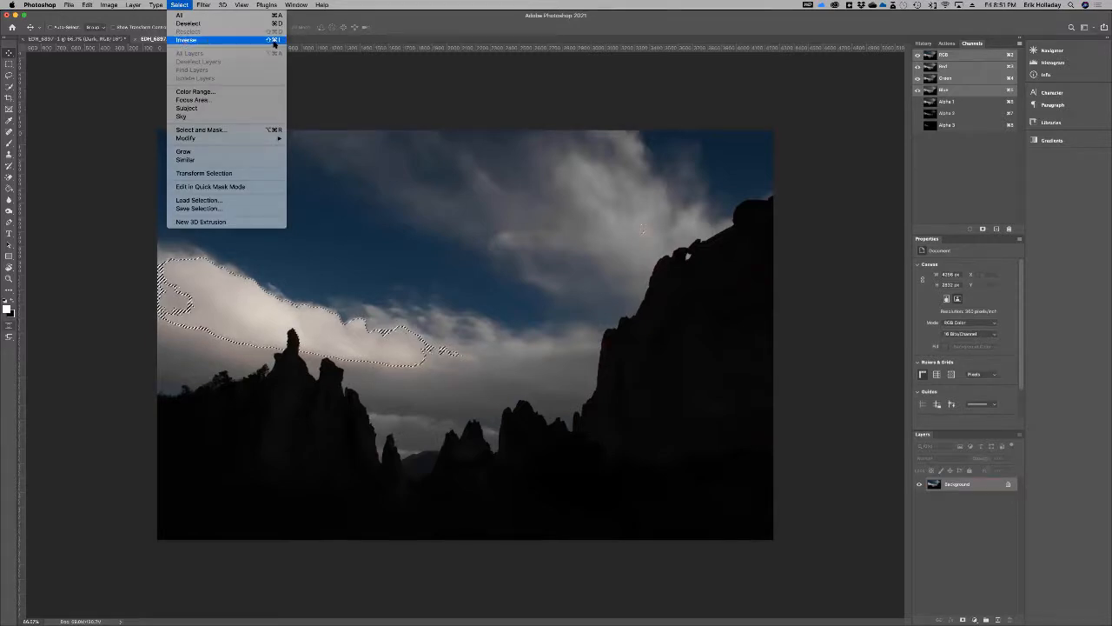
pyautogui.click(187, 41)
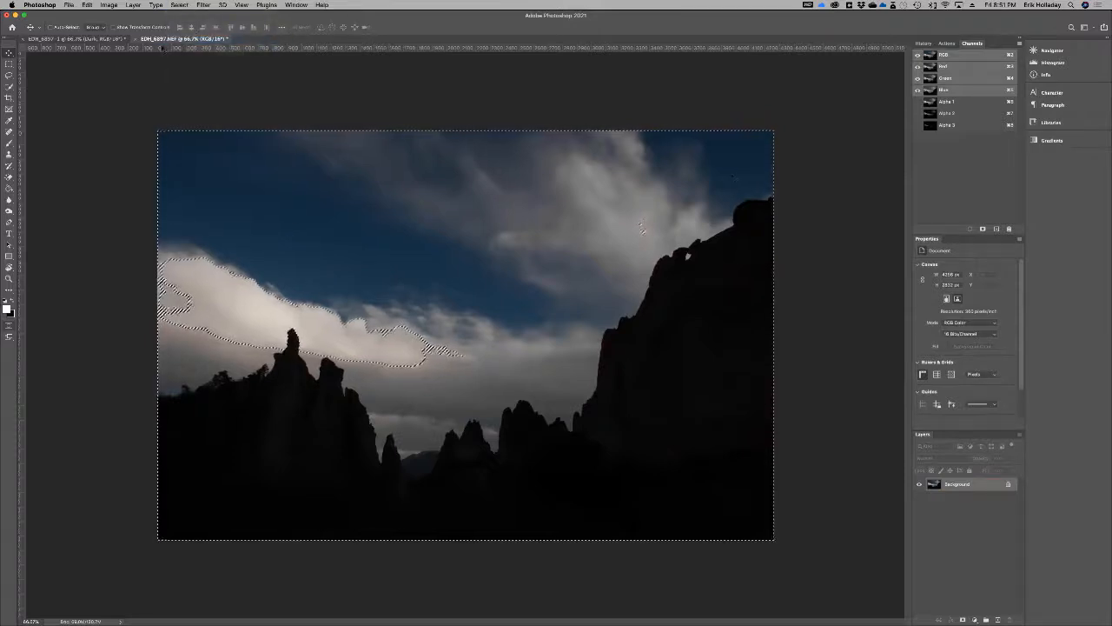
pyautogui.click(983, 230)
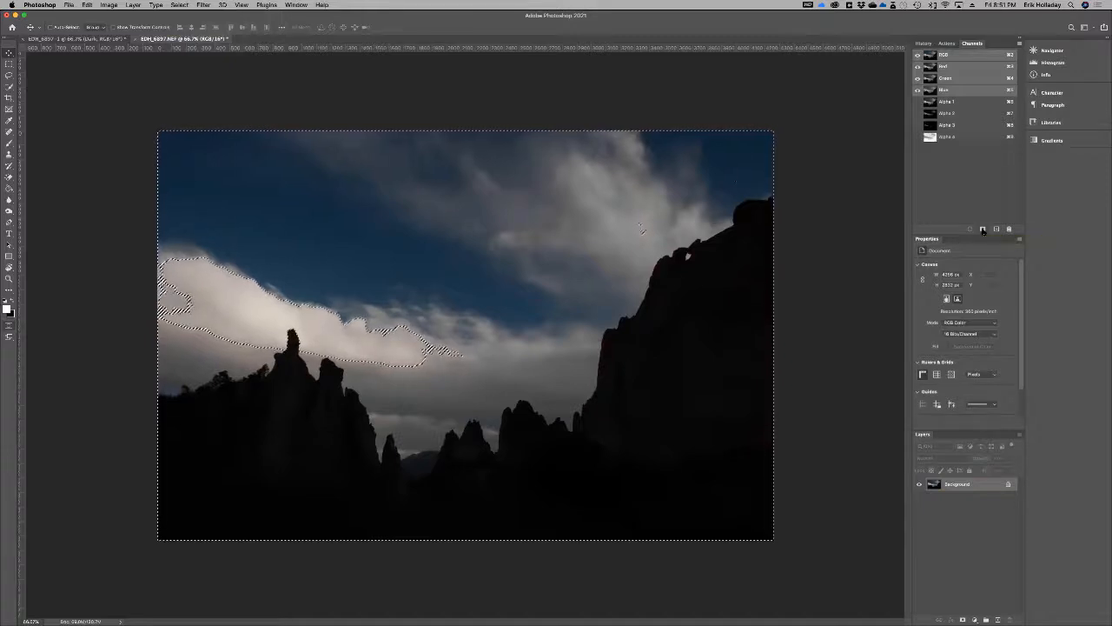
pyautogui.click(942, 139)
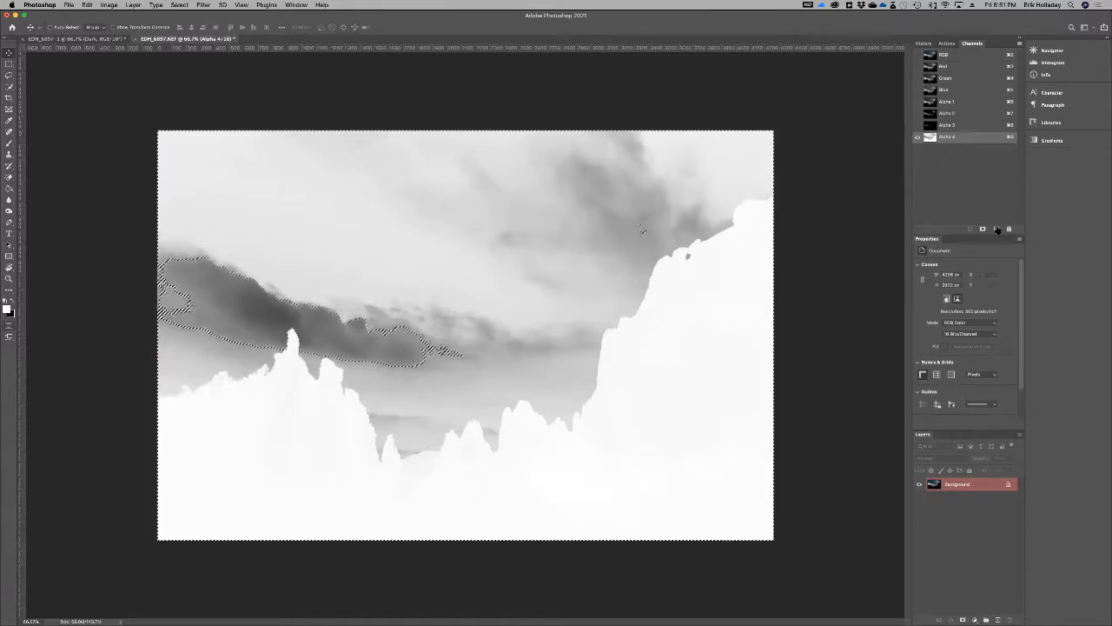
pyautogui.press('super+d')
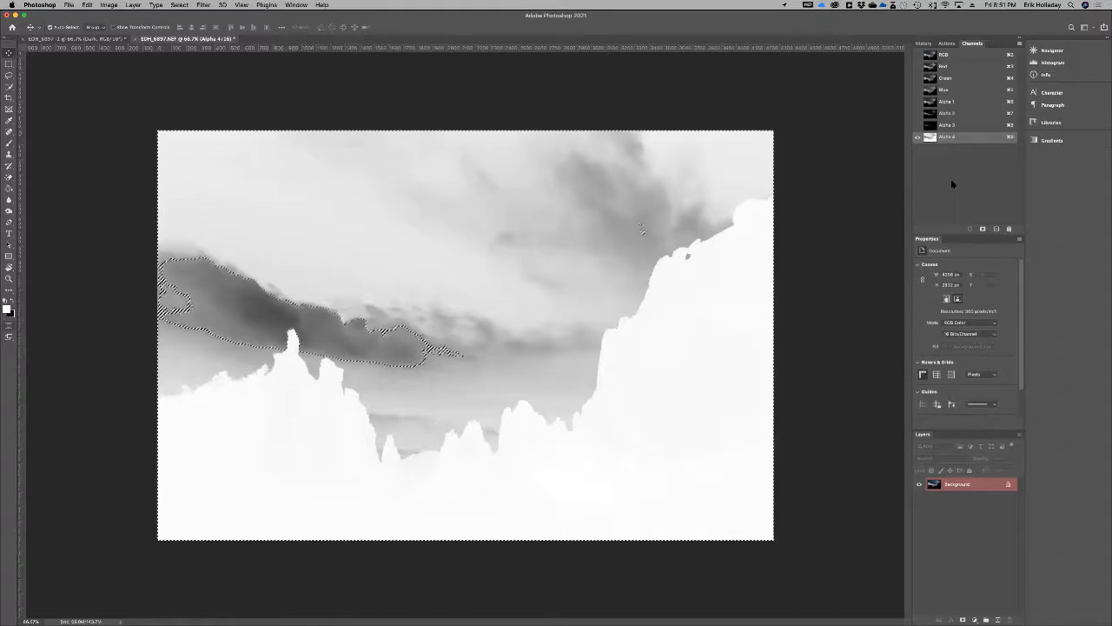
# Intersect the selection with the Alpha 4 channel and save the narrower shadows as a second shadows channel shown on the canvas.
pyautogui.keyDown('super'); pyautogui.click(931, 139); pyautogui.keyUp('super')
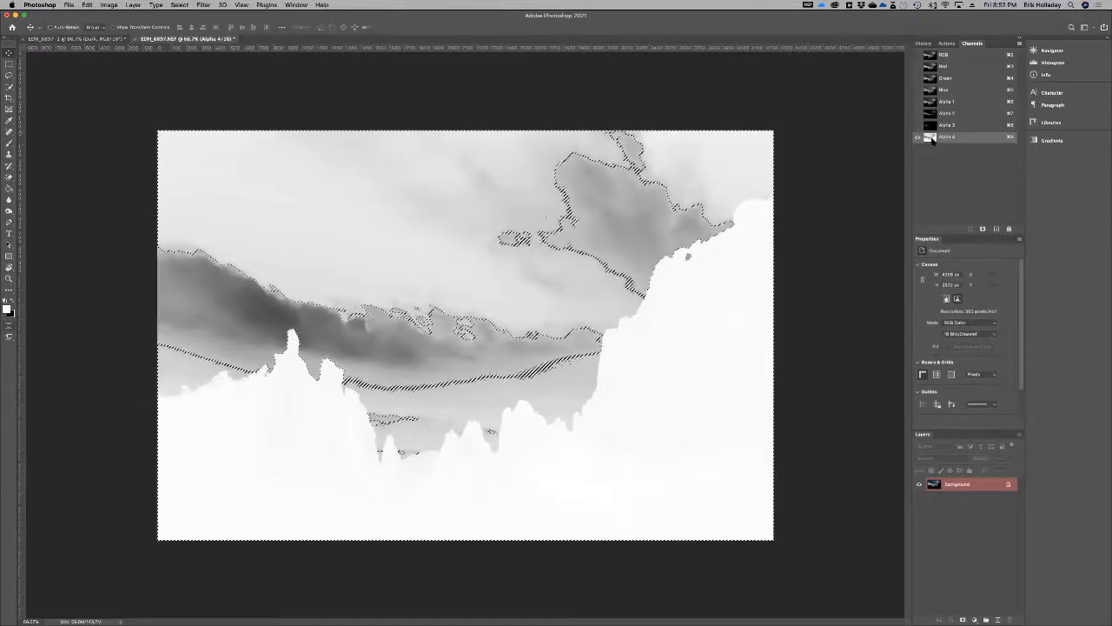
pyautogui.click(983, 229)
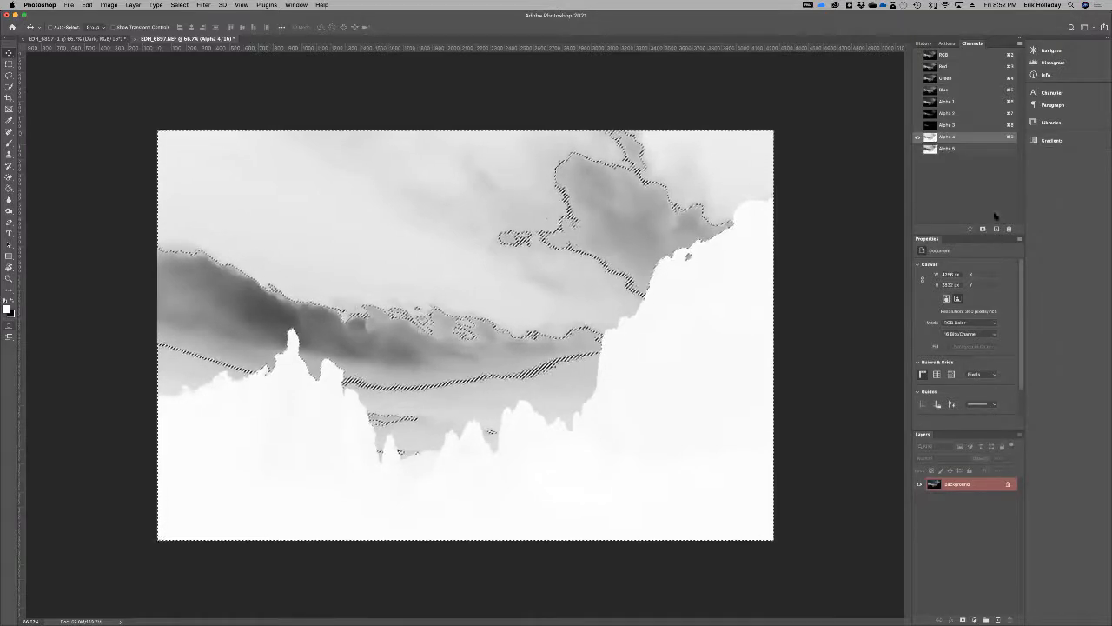
pyautogui.click(962, 151)
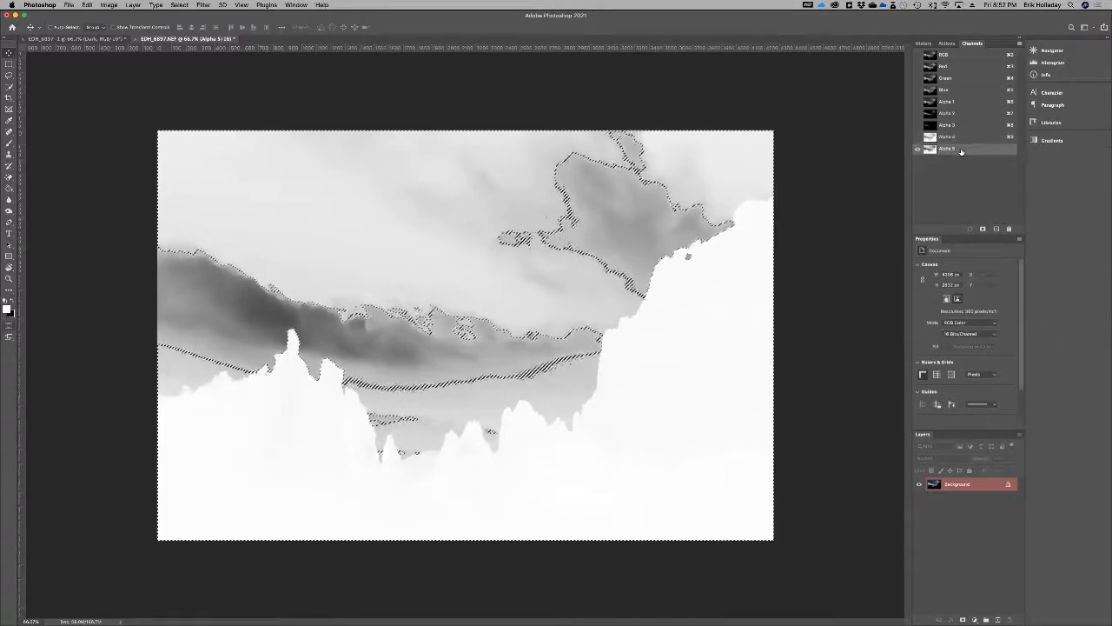
# Intersect the selection with the Alpha 5 channel, save the result as a third shadows channel and display it.
pyautogui.keyDown('super'); pyautogui.click(928, 151); pyautogui.keyUp('super')
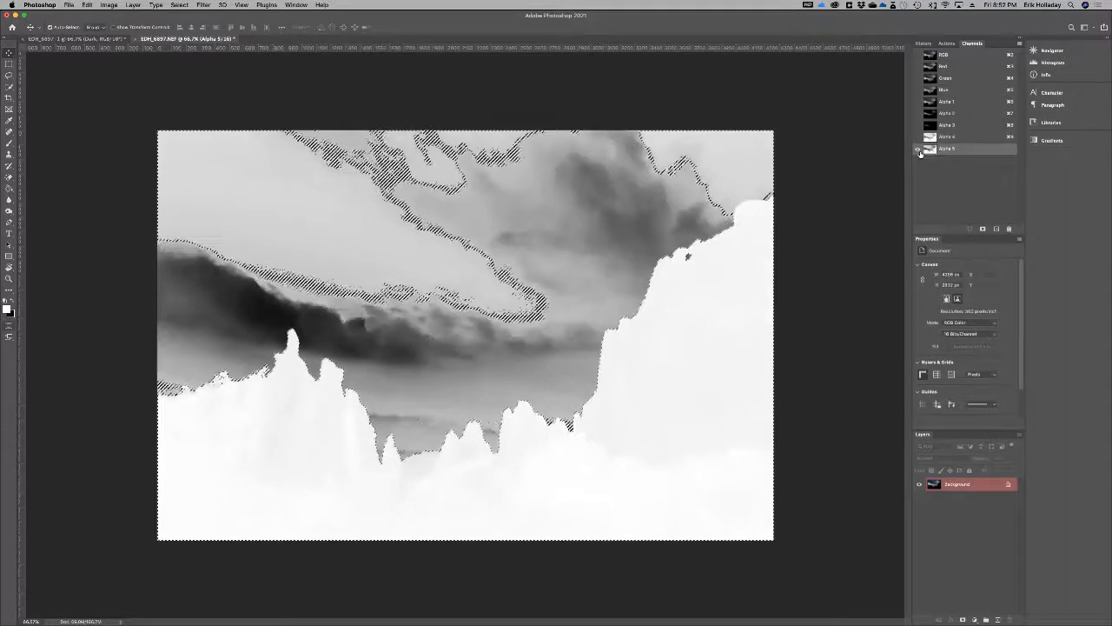
pyautogui.click(983, 228)
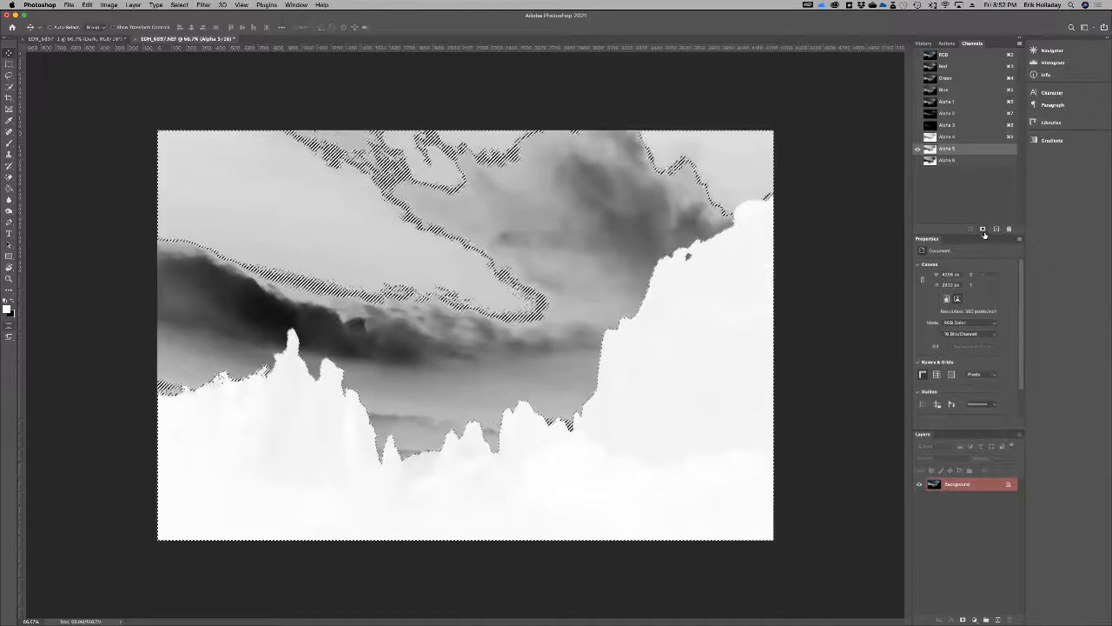
pyautogui.click(961, 162)
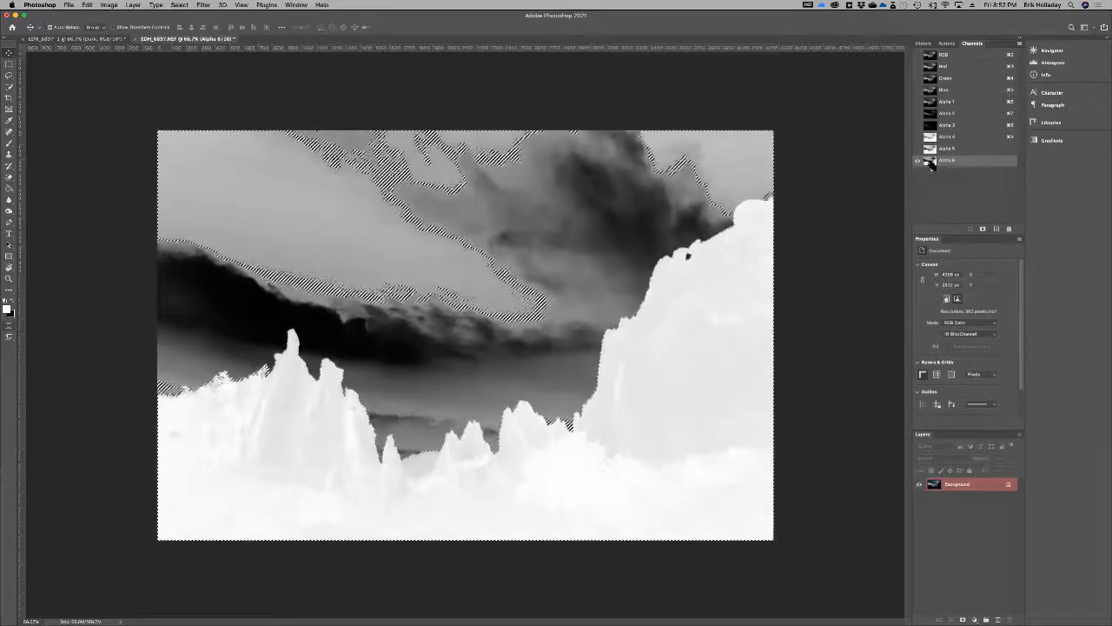
pyautogui.click(982, 229)
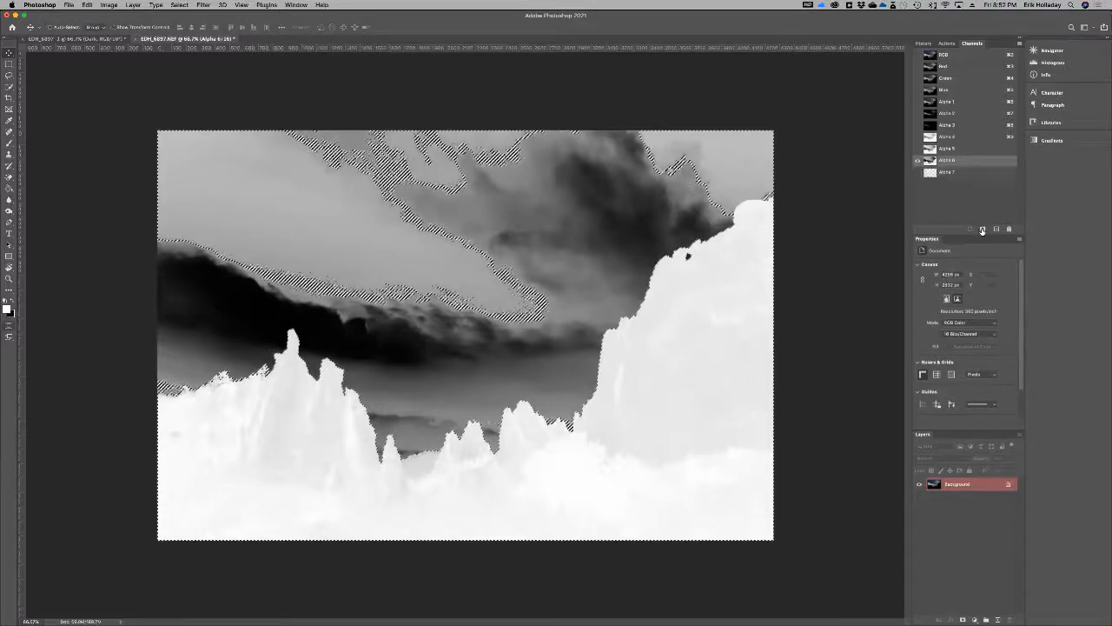
pyautogui.click(969, 174)
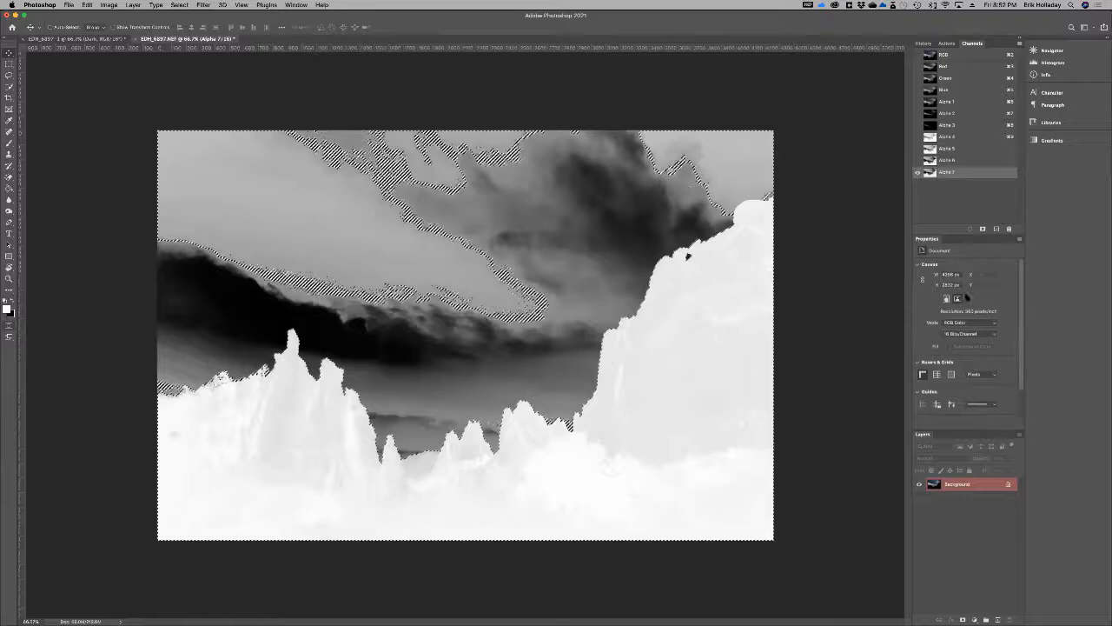
pyautogui.moveTo(998, 173); pyautogui.dragTo(1008, 229)
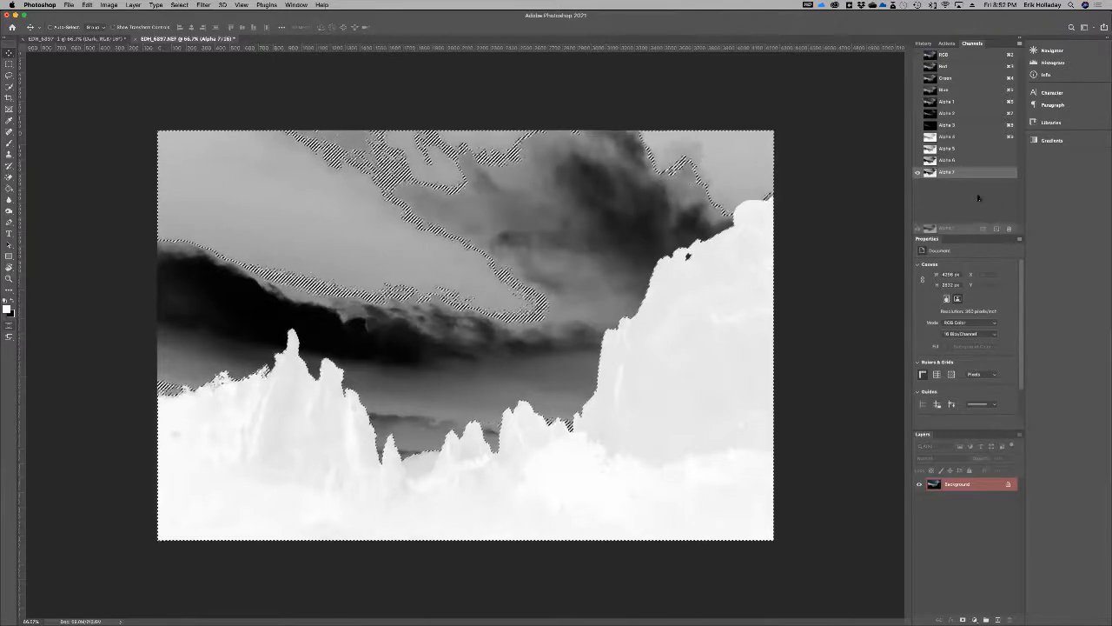
pyautogui.click(954, 164)
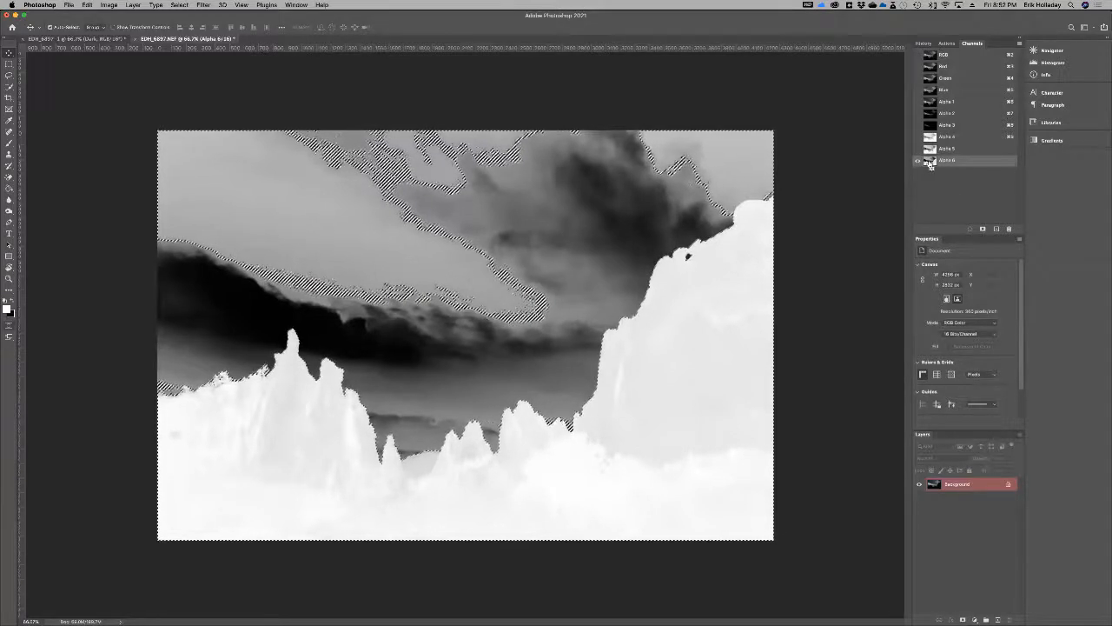
# Intersect the selection with the Alpha 6 channel, save the result as a fourth shadows channel and display it.
pyautogui.keyDown('alt'); pyautogui.keyDown('shift'); pyautogui.keyDown('super'); pyautogui.click(931, 162); pyautogui.keyUp('super'); pyautogui.keyUp('shift'); pyautogui.keyUp('alt')
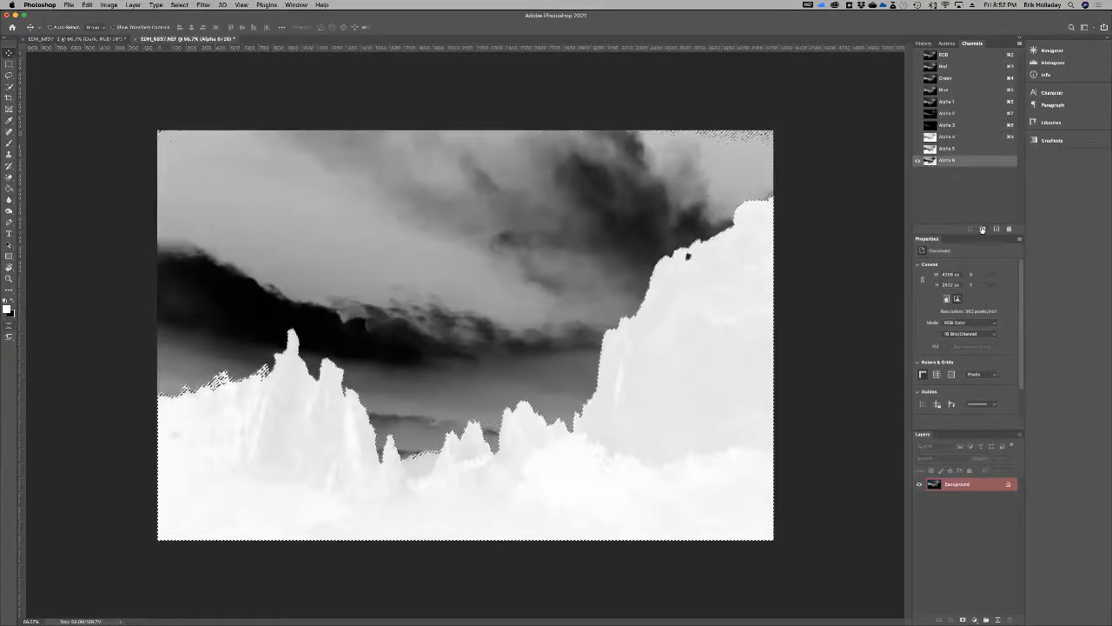
pyautogui.click(983, 229)
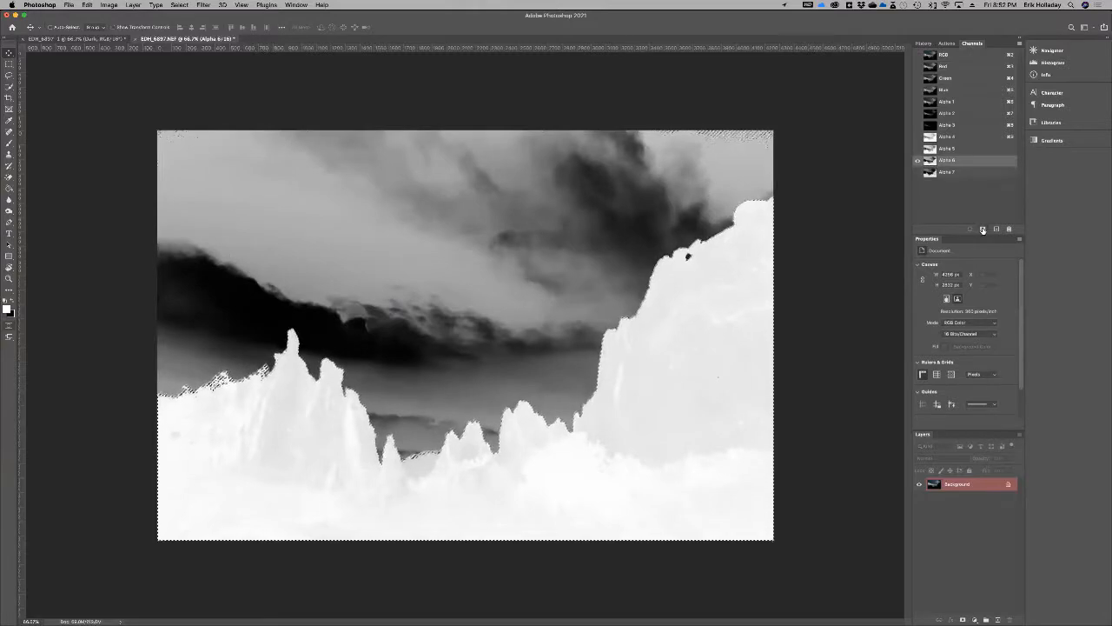
pyautogui.click(955, 174)
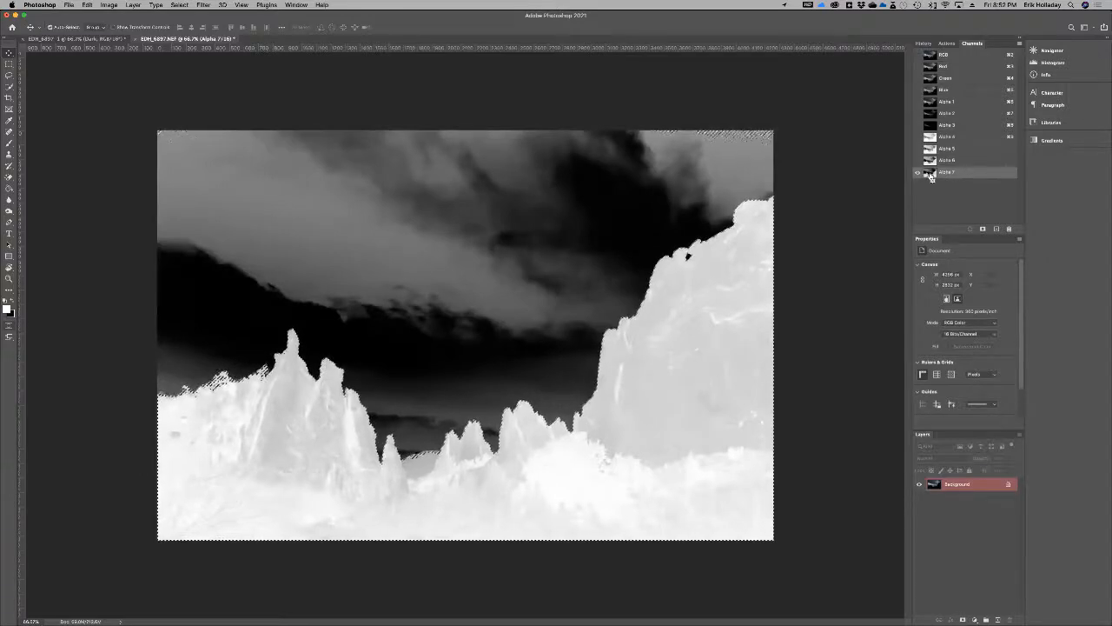
# Intersect the selection with the Alpha 7 channel, save the result as a fifth shadows channel and display it.
pyautogui.keyDown('super'); pyautogui.click(930, 174); pyautogui.keyUp('super')
pyautogui.click(982, 231)
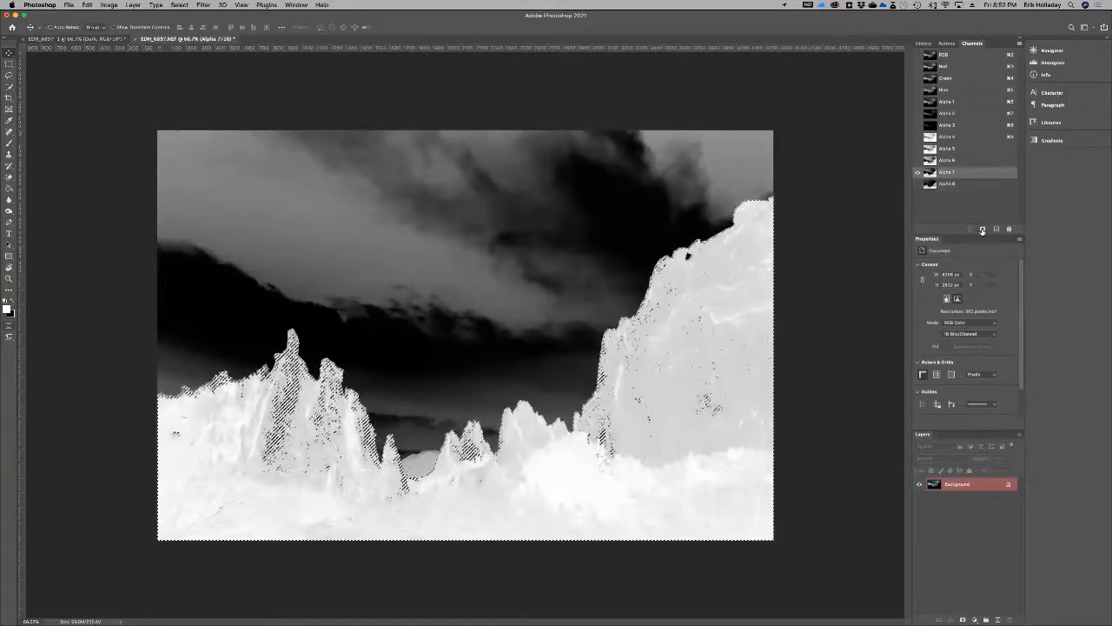
pyautogui.click(941, 184)
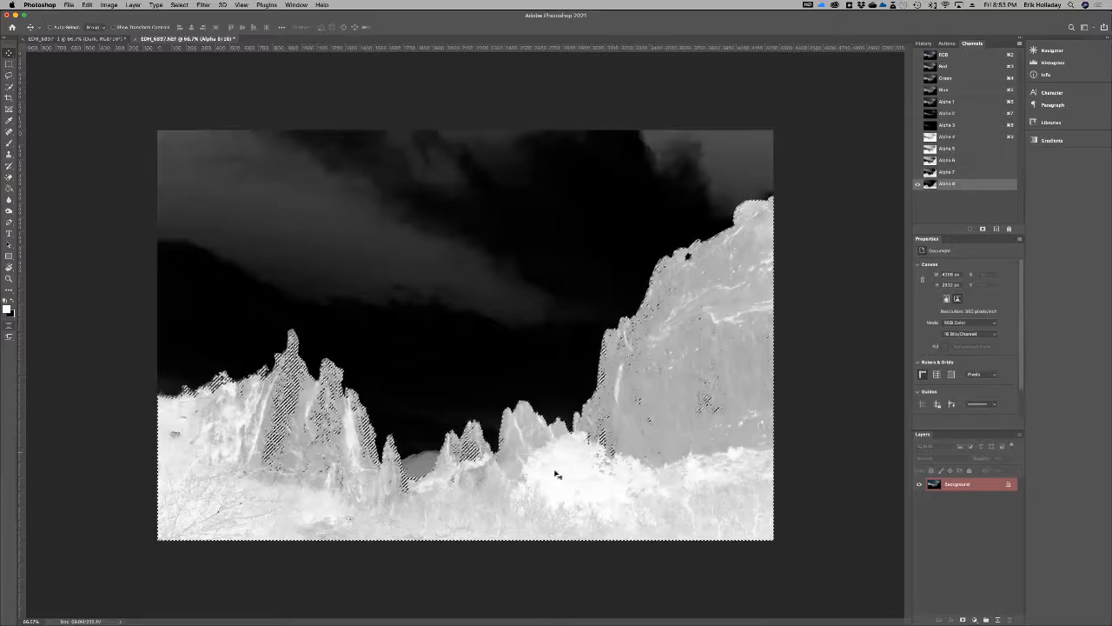
# Intersect the selection with the Alpha 8 channel, save the result as a sixth shadows channel and display it.
pyautogui.keyDown('super'); pyautogui.click(931, 188); pyautogui.keyUp('super')
pyautogui.click(983, 228)
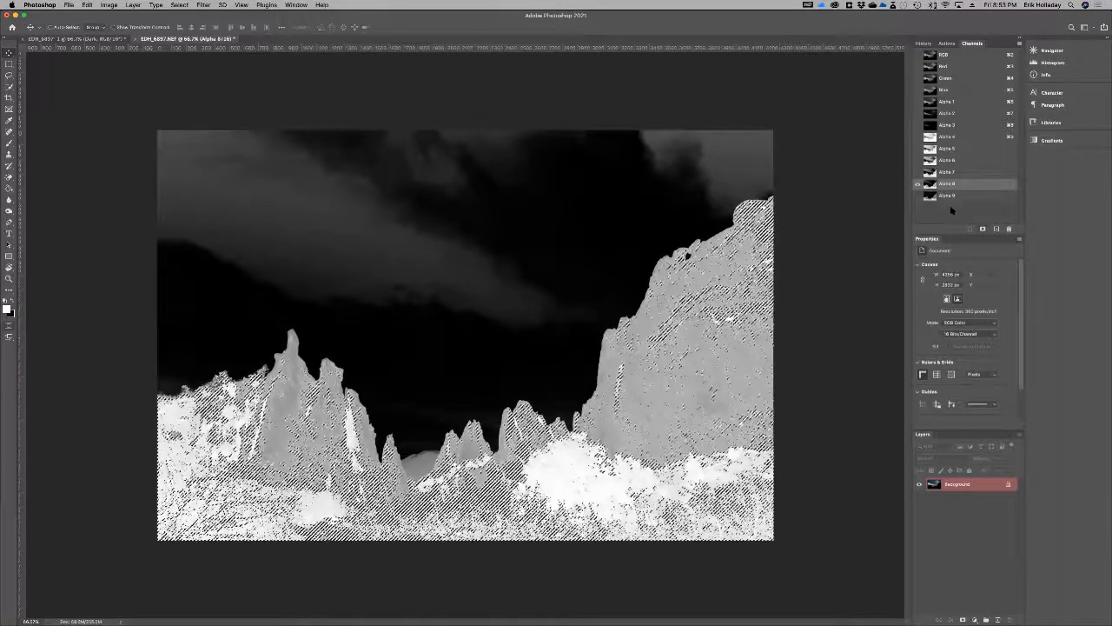
pyautogui.click(954, 197)
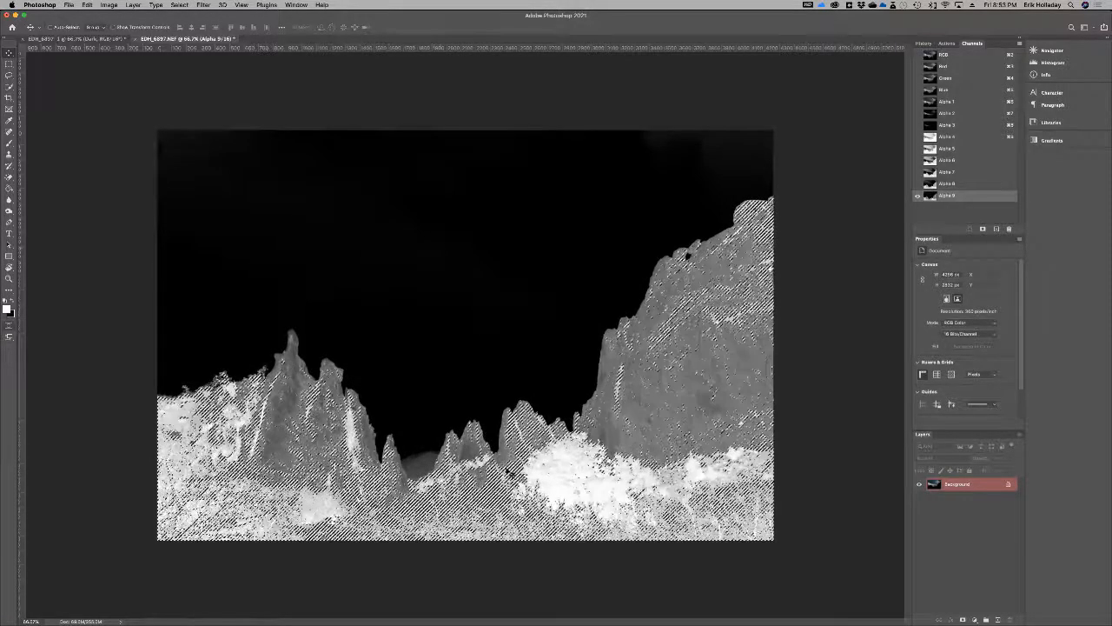
# Compare the shadow ranges covered by the two narrowest shadows channels, Alpha 8 and Alpha 9.
pyautogui.click(956, 184)
pyautogui.click(958, 194)
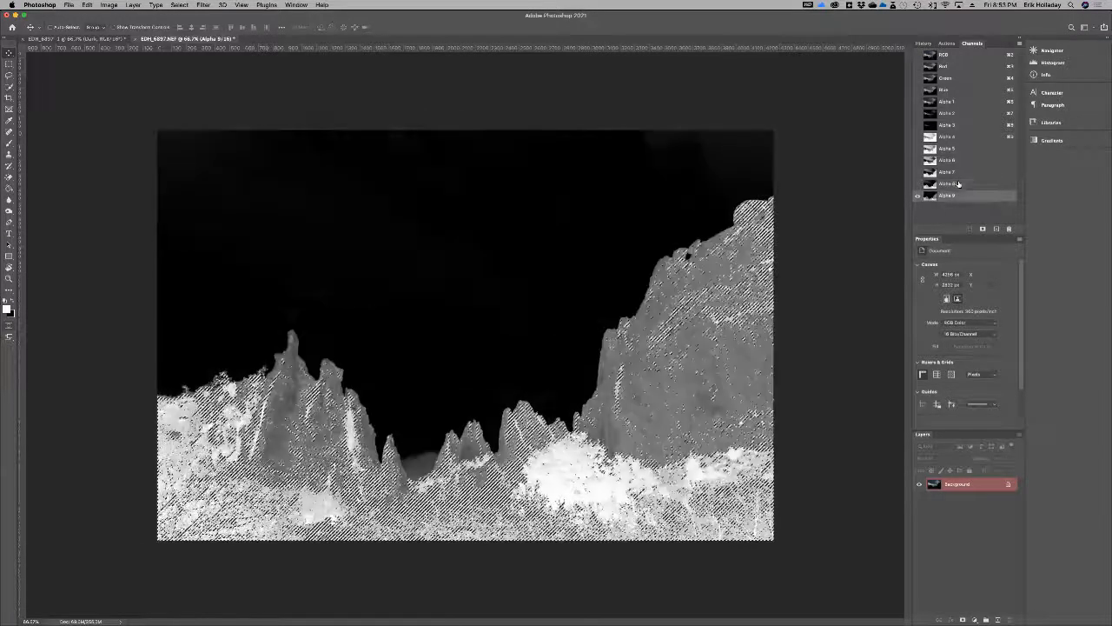
pyautogui.click(955, 186)
pyautogui.click(948, 196)
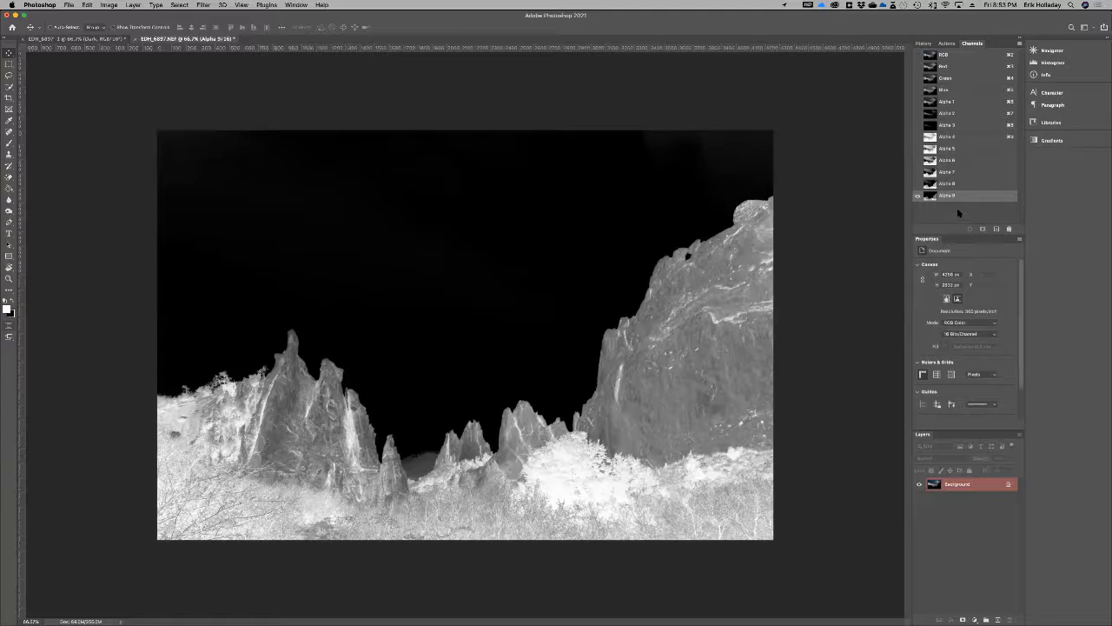
# Select the entire image and subtract the Alpha 1 highlights channel from the selection.
pyautogui.press('super+a')
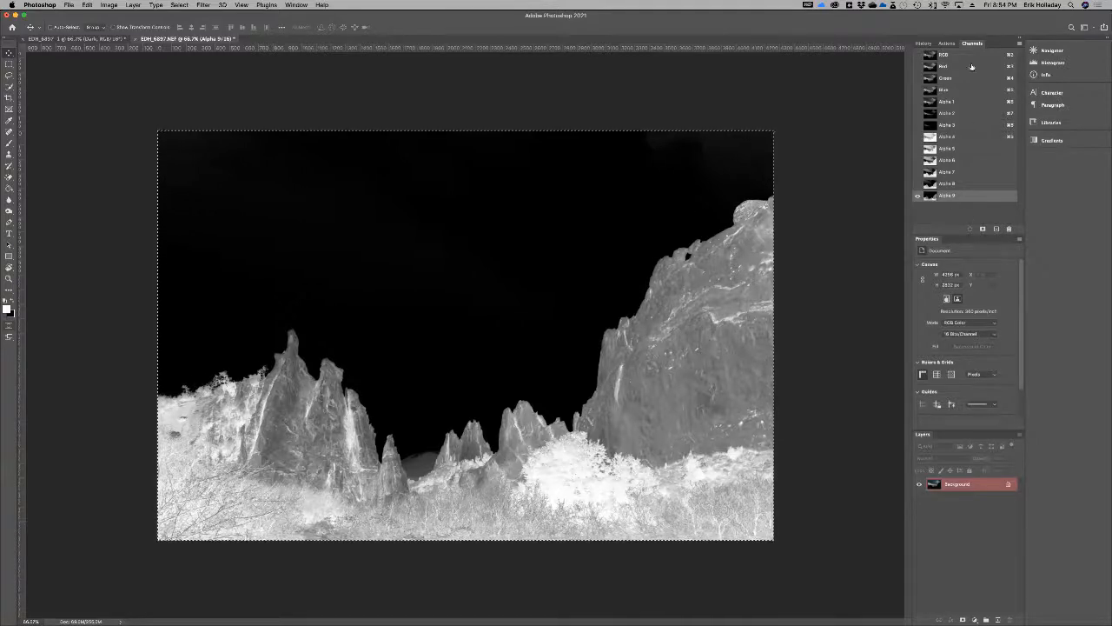
pyautogui.click(956, 55)
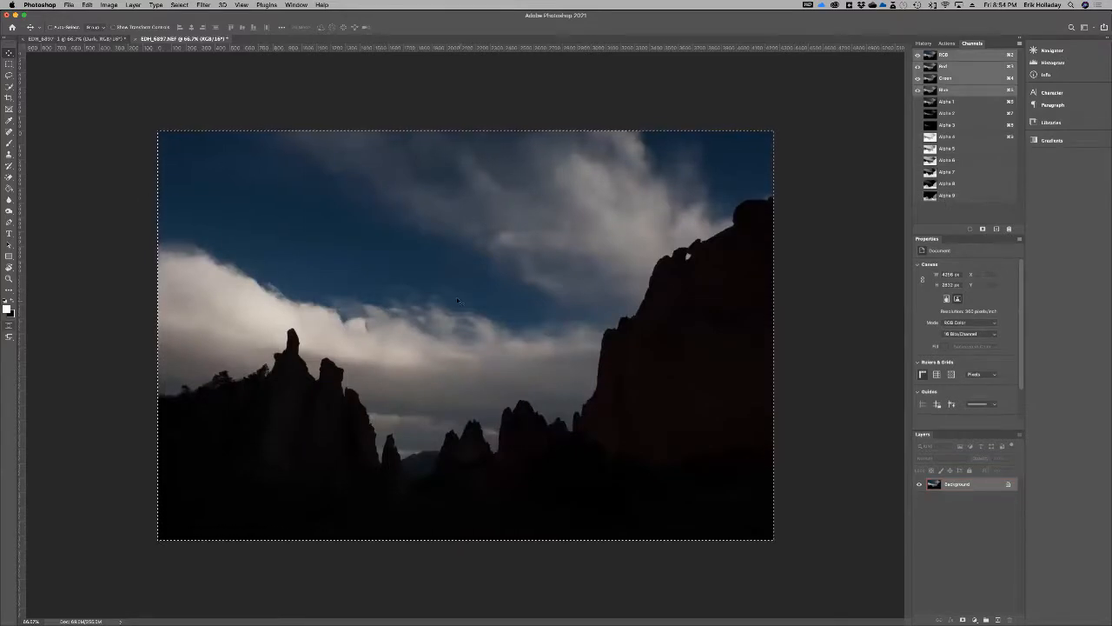
pyautogui.click(965, 102)
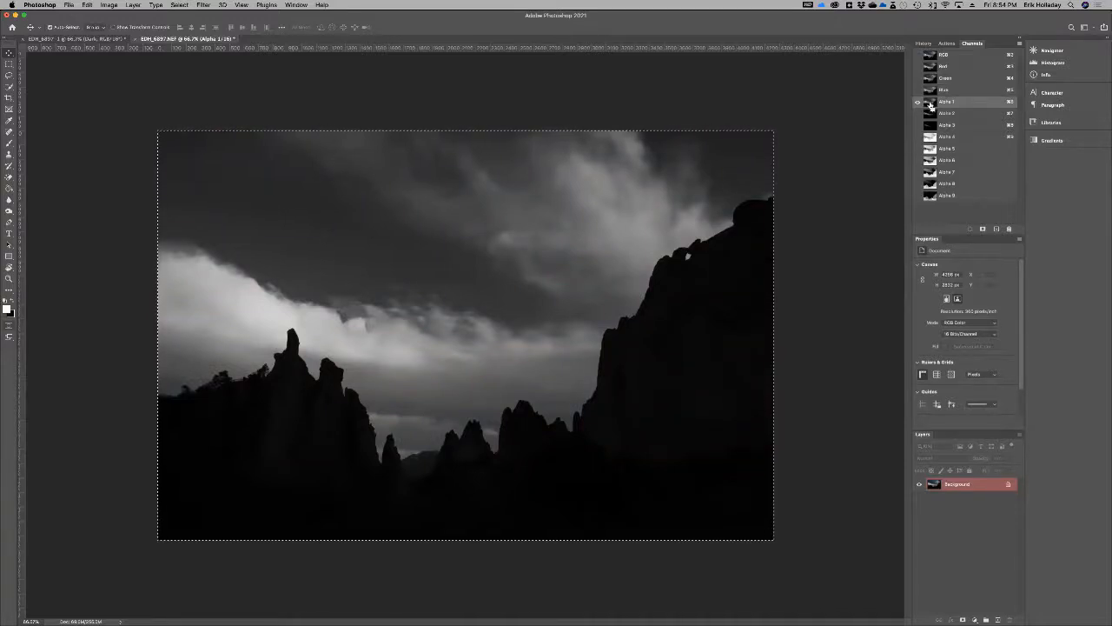
pyautogui.keyDown('super'); pyautogui.click(930, 104); pyautogui.keyUp('super')
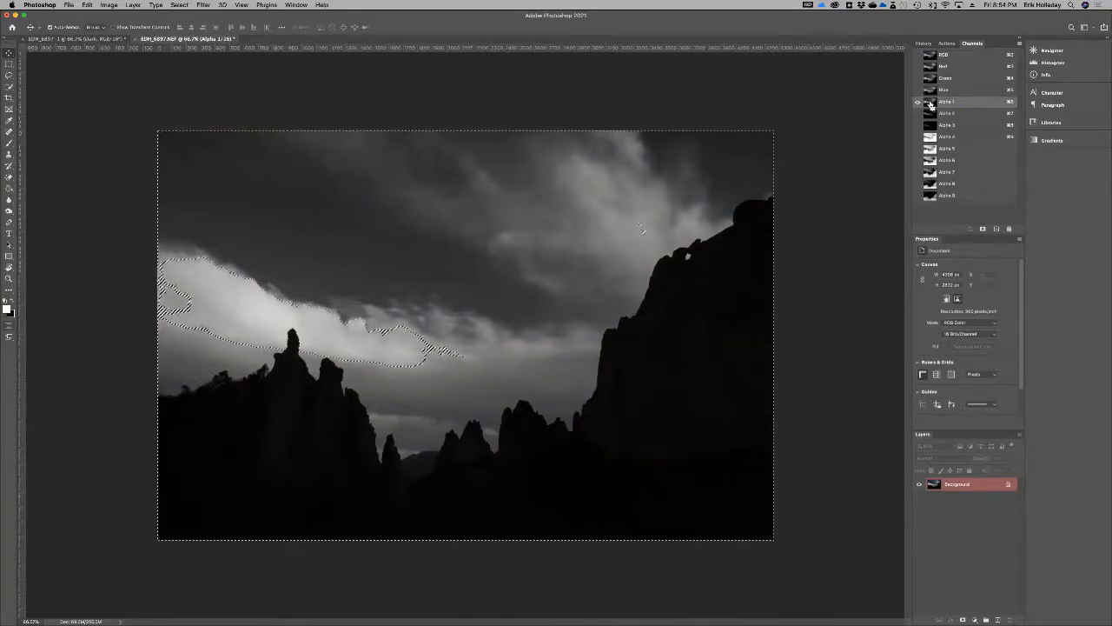
# Subtract the Alpha 4 shadows channel from the selection and save the remainder as a midtones channel shown on the canvas.
pyautogui.click(961, 139)
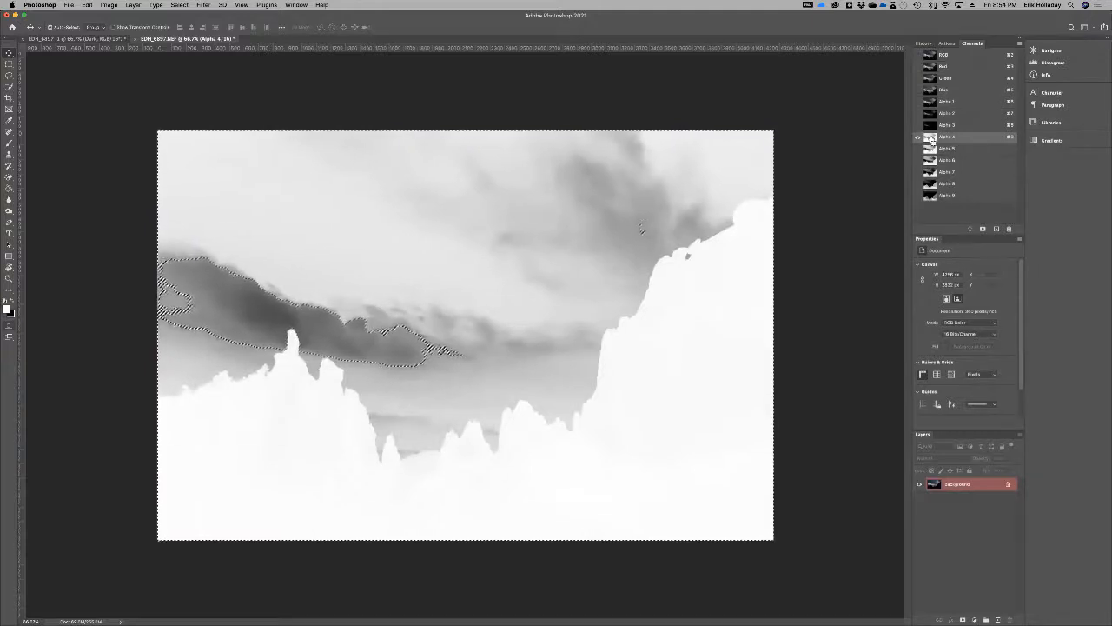
pyautogui.keyDown('super'); pyautogui.click(932, 139); pyautogui.keyUp('super')
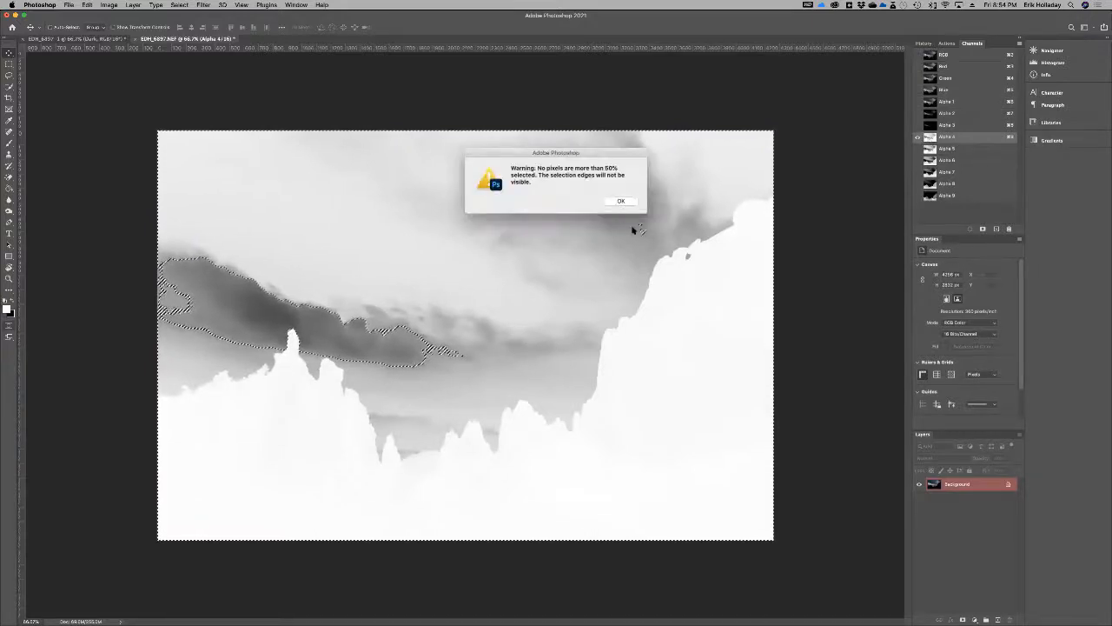
pyautogui.click(621, 202)
pyautogui.click(621, 202)
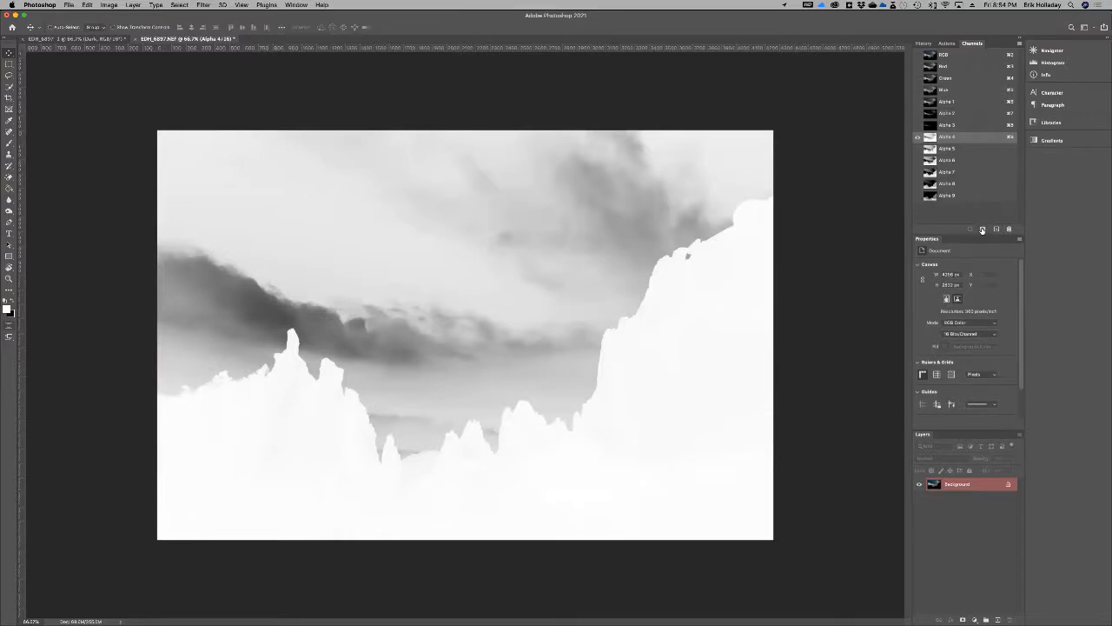
pyautogui.click(983, 229)
pyautogui.click(947, 208)
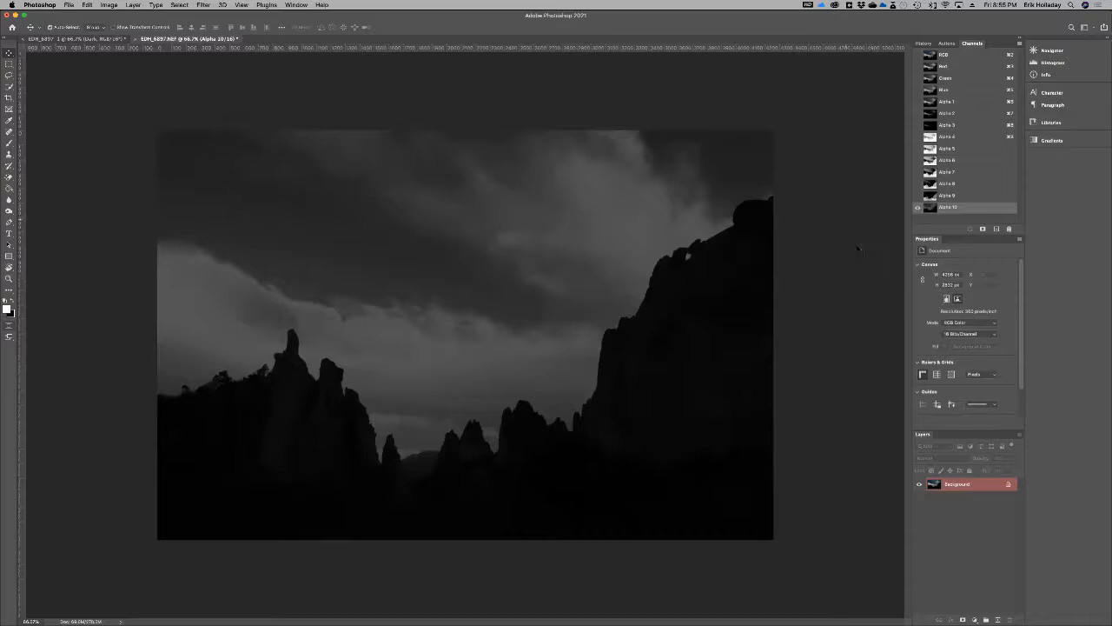
# Select the entire image again and subtract the Alpha 2 highlights channel from the selection.
pyautogui.press('super+a')
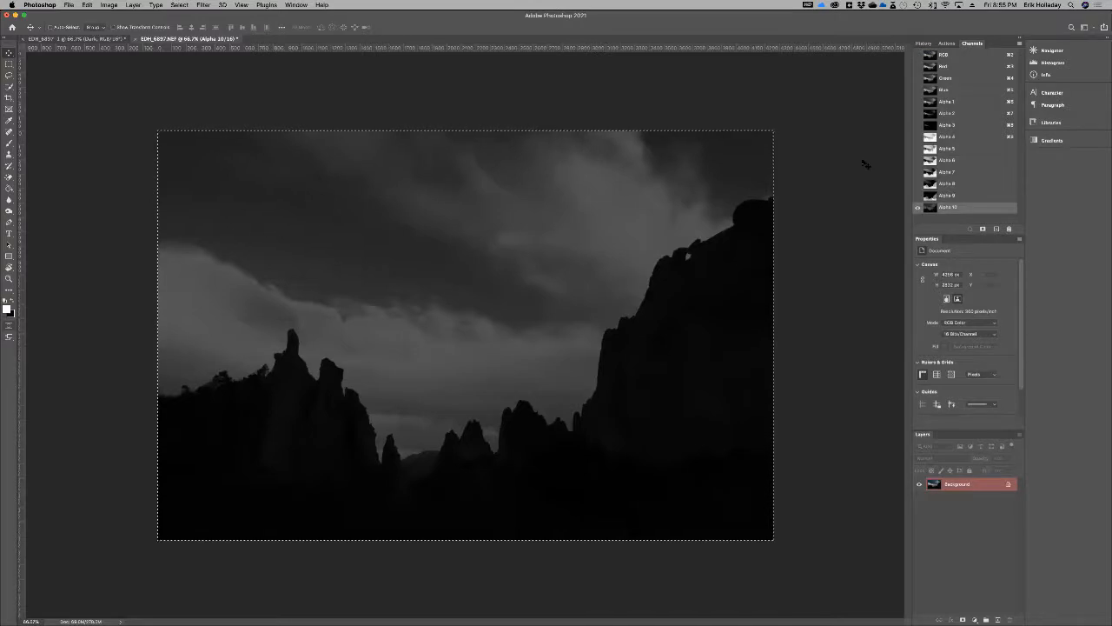
pyautogui.click(973, 114)
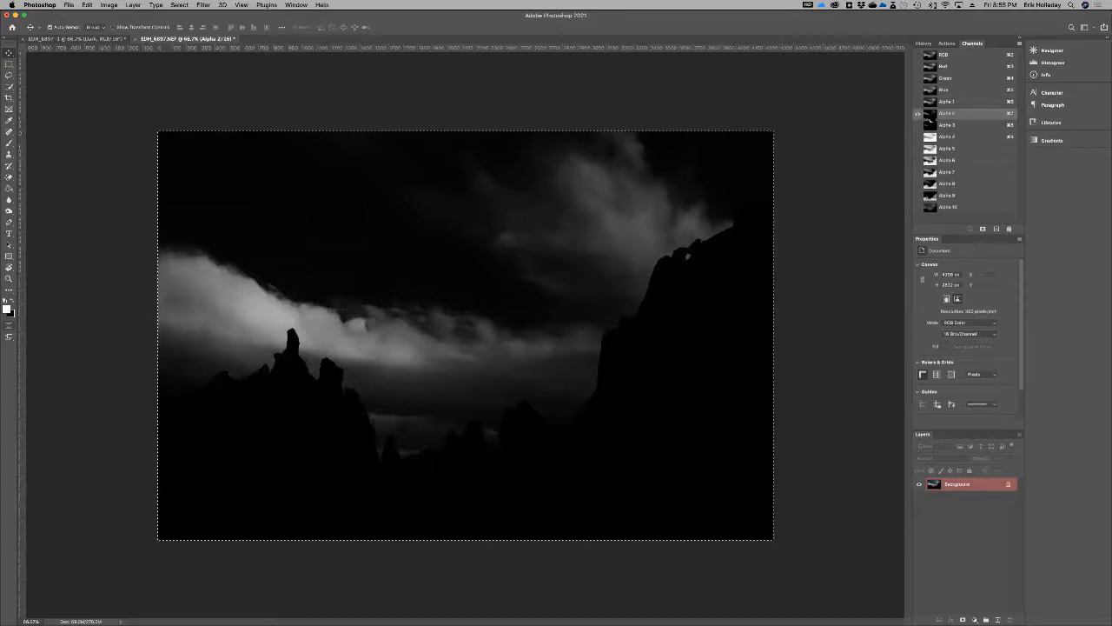
pyautogui.keyDown('alt'); pyautogui.keyDown('super'); pyautogui.click(932, 115); pyautogui.keyUp('super'); pyautogui.keyUp('alt')
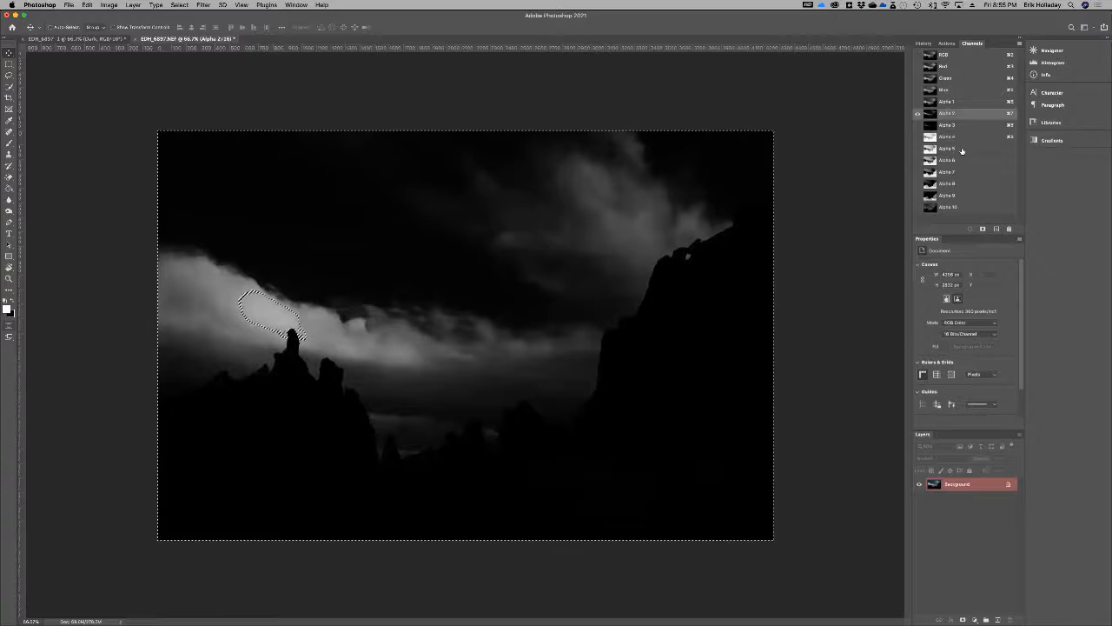
# Subtract the Alpha 5 shadows channel, save the remainder as a second midtones channel, display it and clear the selection.
pyautogui.click(951, 149)
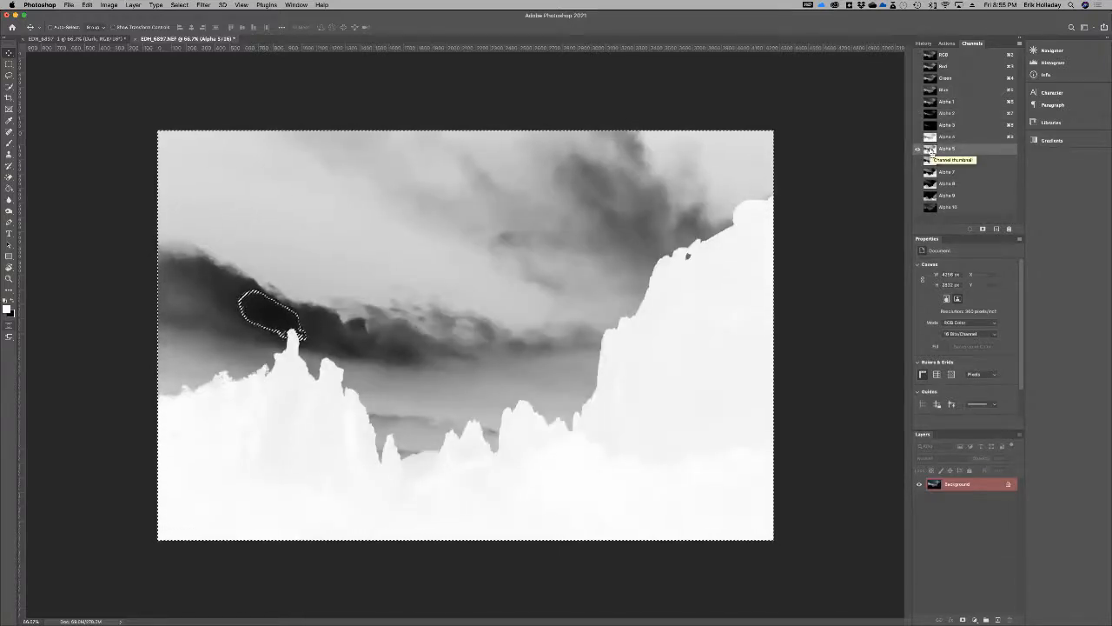
pyautogui.keyDown('super'); pyautogui.click(930, 150); pyautogui.keyUp('super')
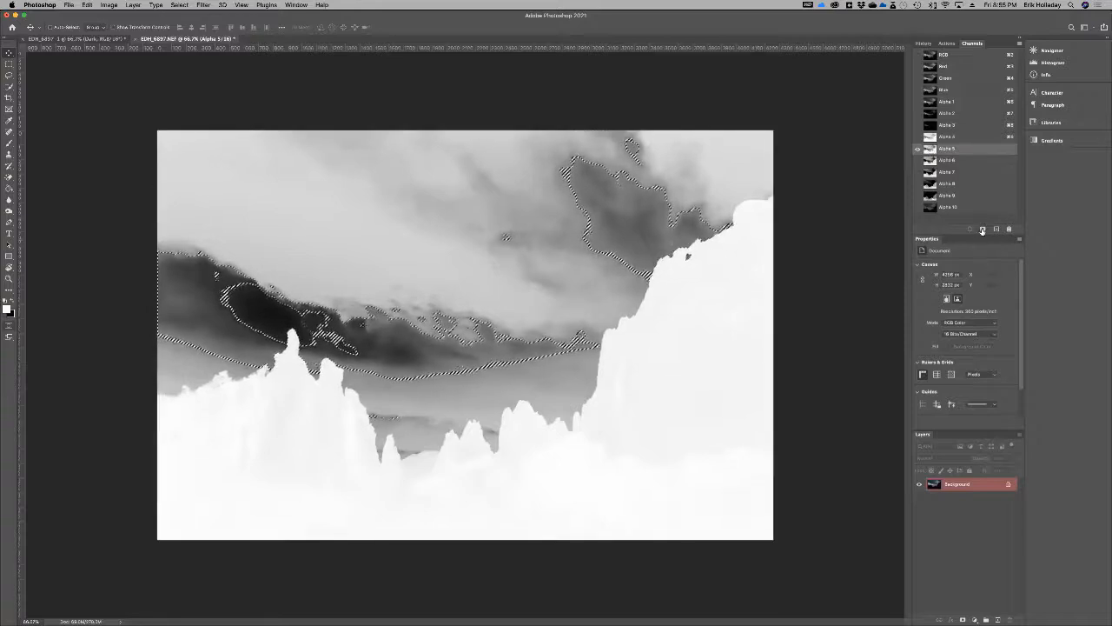
pyautogui.click(983, 229)
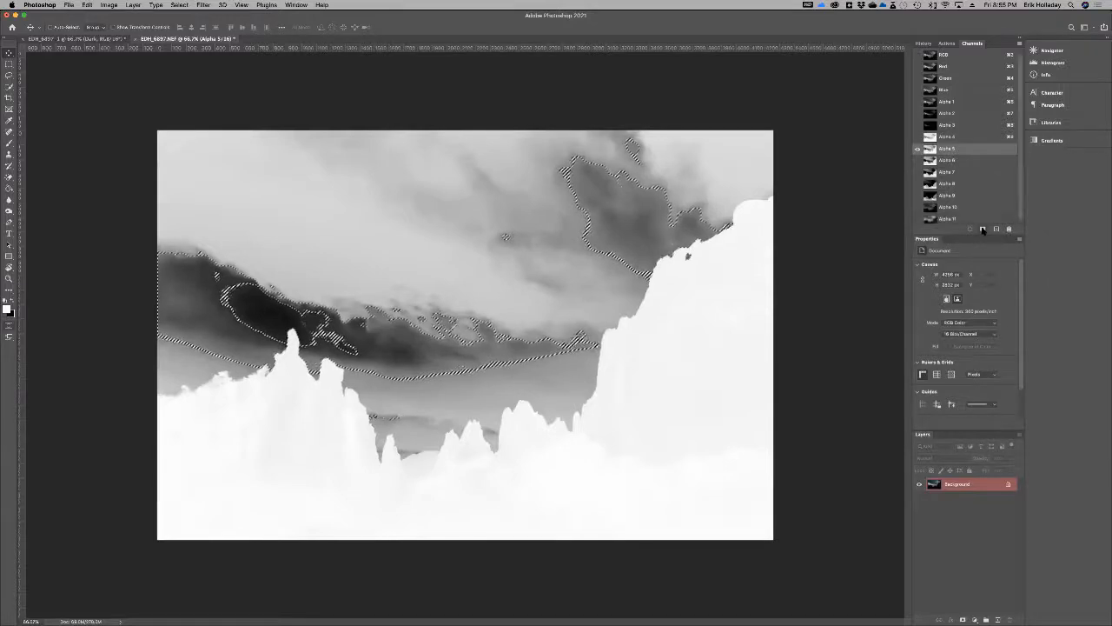
pyautogui.click(956, 217)
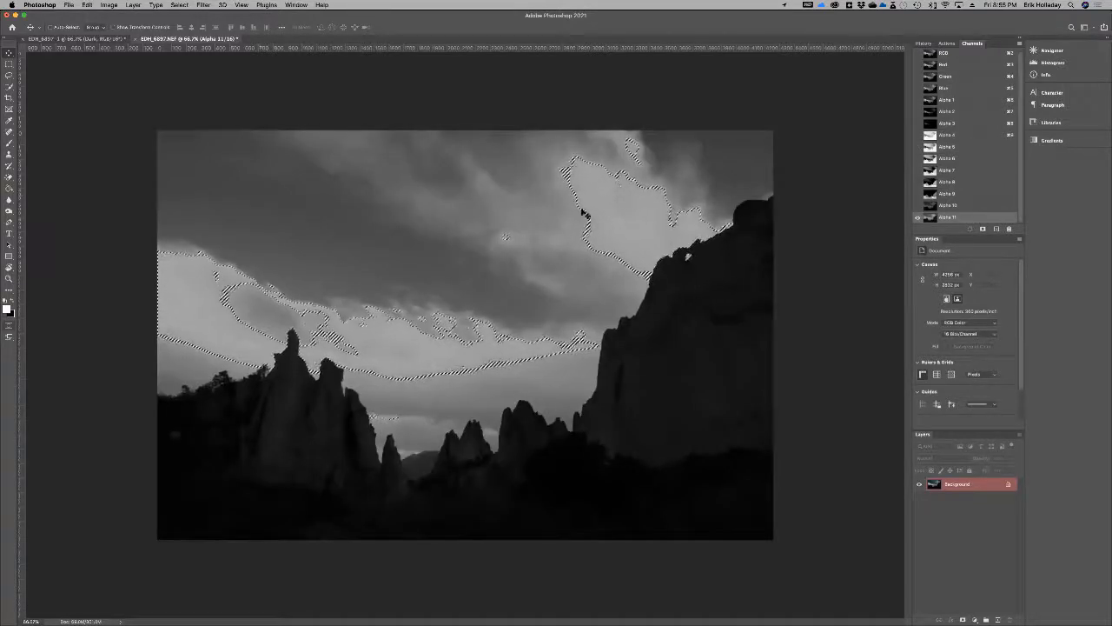
pyautogui.click(958, 218)
pyautogui.press('super+d')
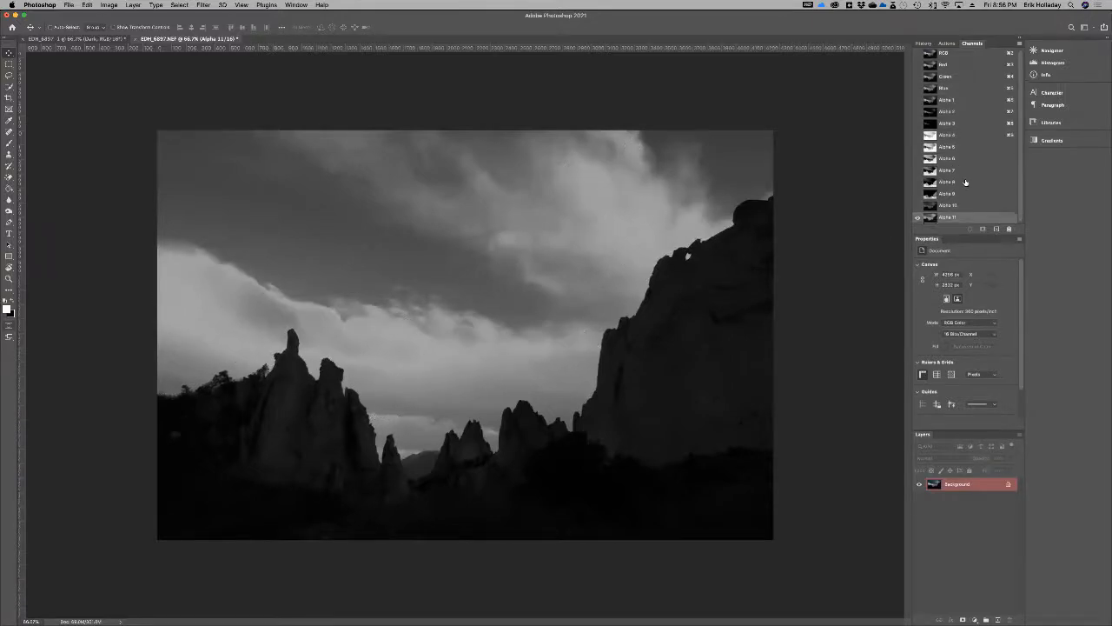
pyautogui.scroll(1, 965, 183)
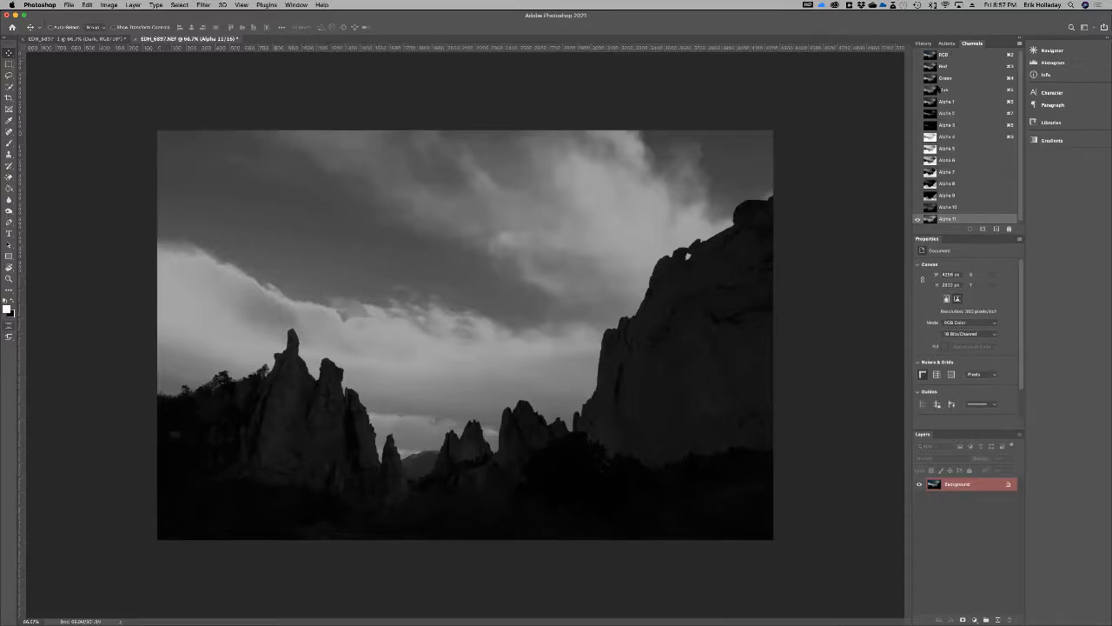
pyautogui.click(946, 43)
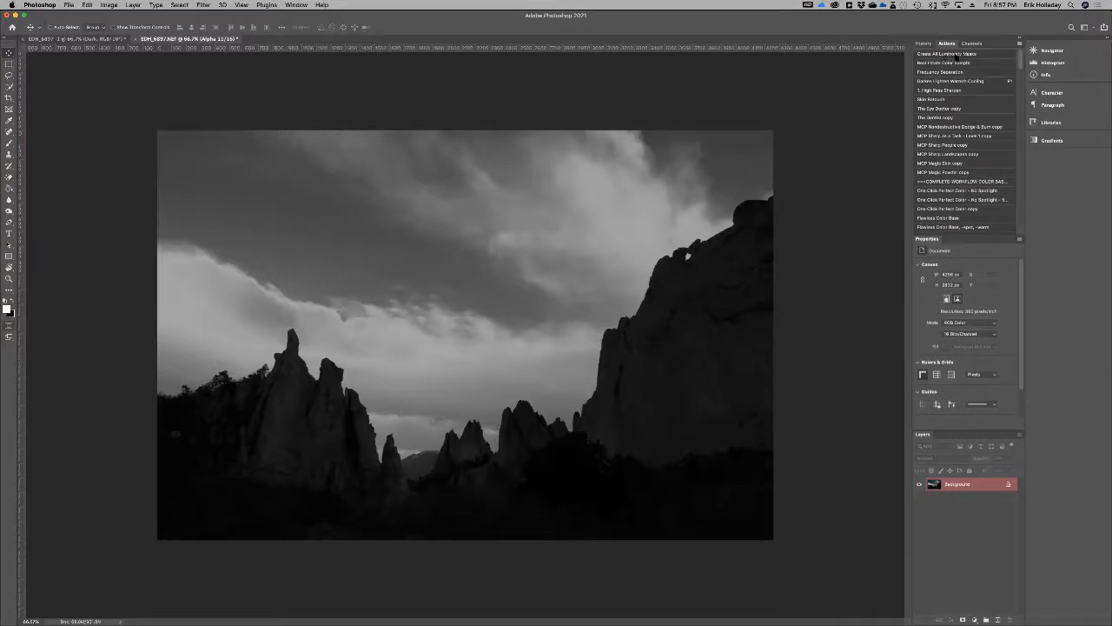
pyautogui.click(971, 44)
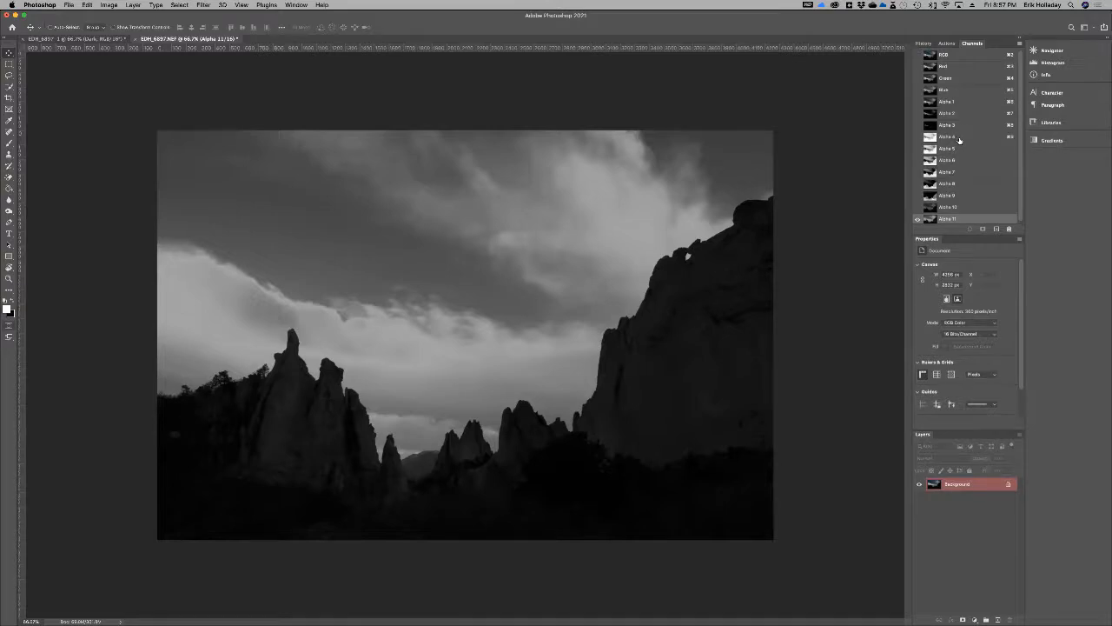
pyautogui.click(951, 44)
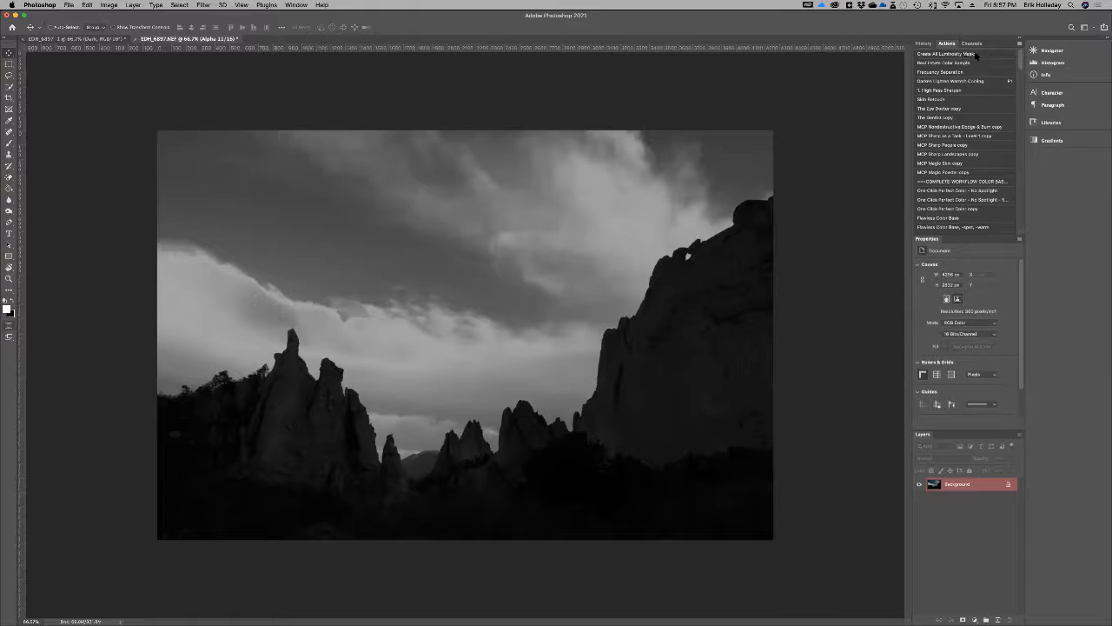
pyautogui.click(971, 44)
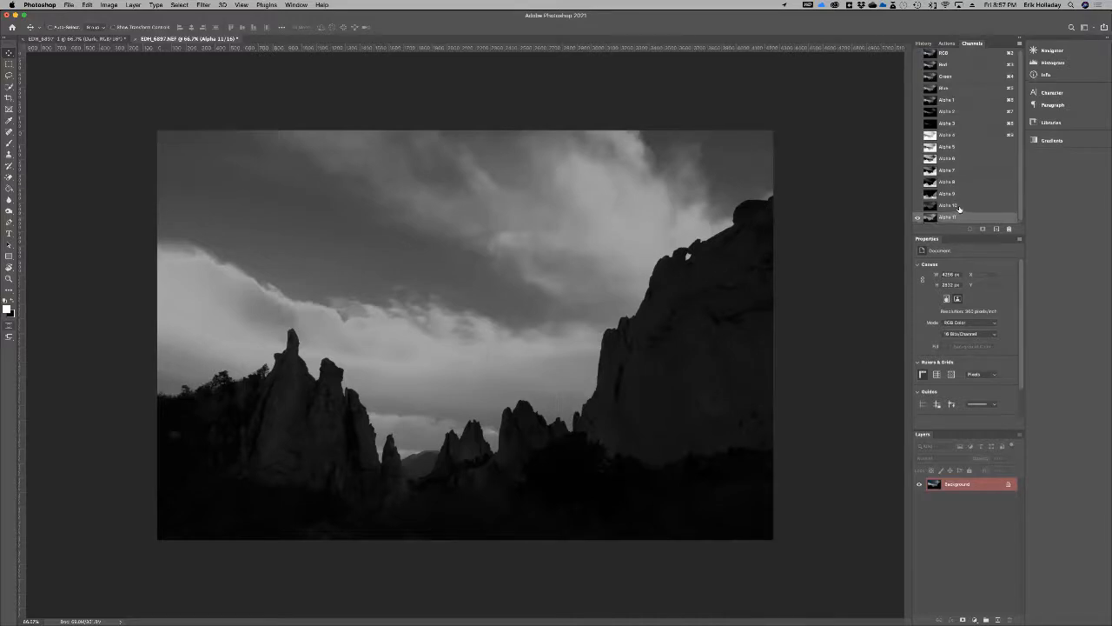
# Select all the alpha channels from Alpha 1 through Alpha 11 and delete them together.
pyautogui.keyDown('shift'); pyautogui.click(971, 104); pyautogui.keyUp('shift')
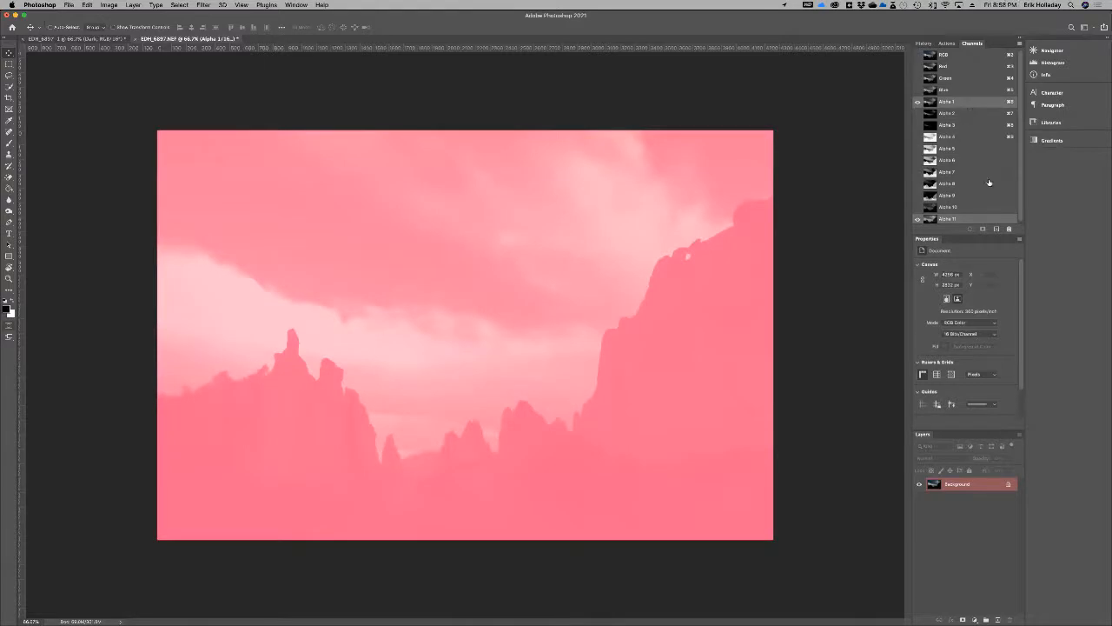
pyautogui.keyDown('shift'); pyautogui.click(979, 218); pyautogui.keyUp('shift')
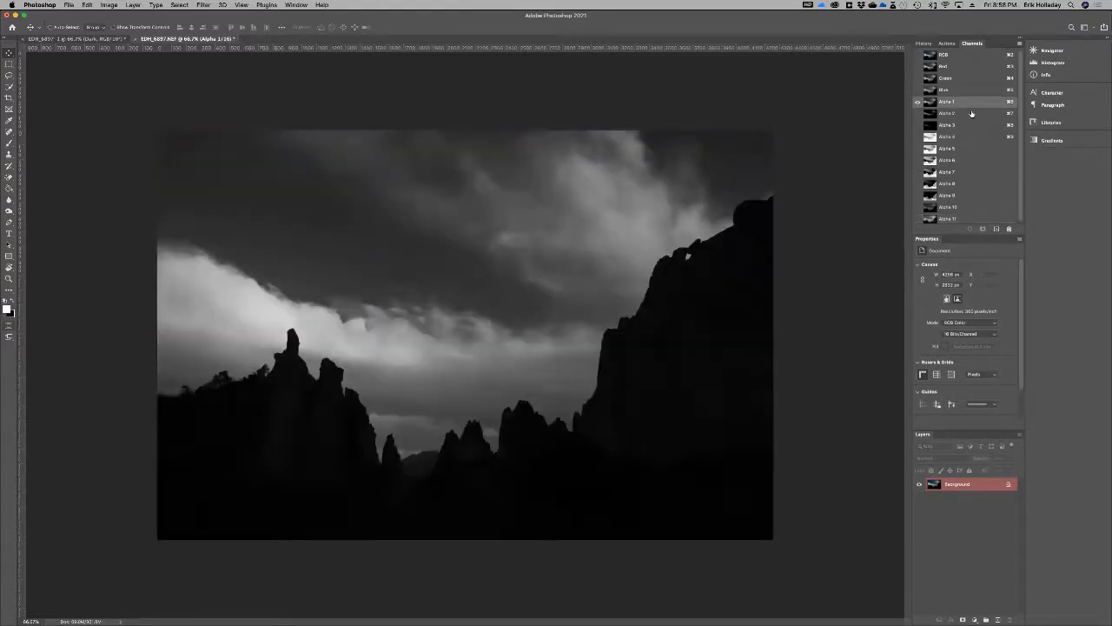
pyautogui.keyDown('shift'); pyautogui.click(972, 113); pyautogui.keyUp('shift')
pyautogui.keyDown('shift'); pyautogui.click(972, 125); pyautogui.keyUp('shift')
pyautogui.keyDown('shift'); pyautogui.click(971, 136); pyautogui.keyUp('shift')
pyautogui.keyDown('shift'); pyautogui.click(972, 149); pyautogui.keyUp('shift')
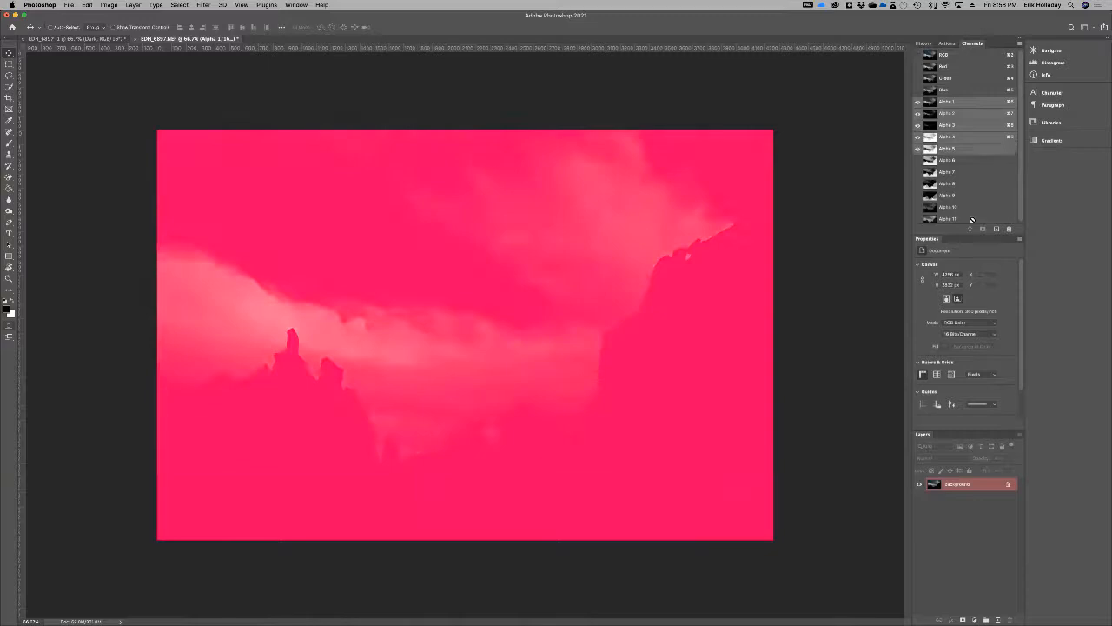
pyautogui.keyDown('shift'); pyautogui.click(971, 219); pyautogui.keyUp('shift')
pyautogui.keyDown('shift'); pyautogui.click(971, 207); pyautogui.keyUp('shift')
pyautogui.keyDown('shift'); pyautogui.click(969, 194); pyautogui.keyUp('shift')
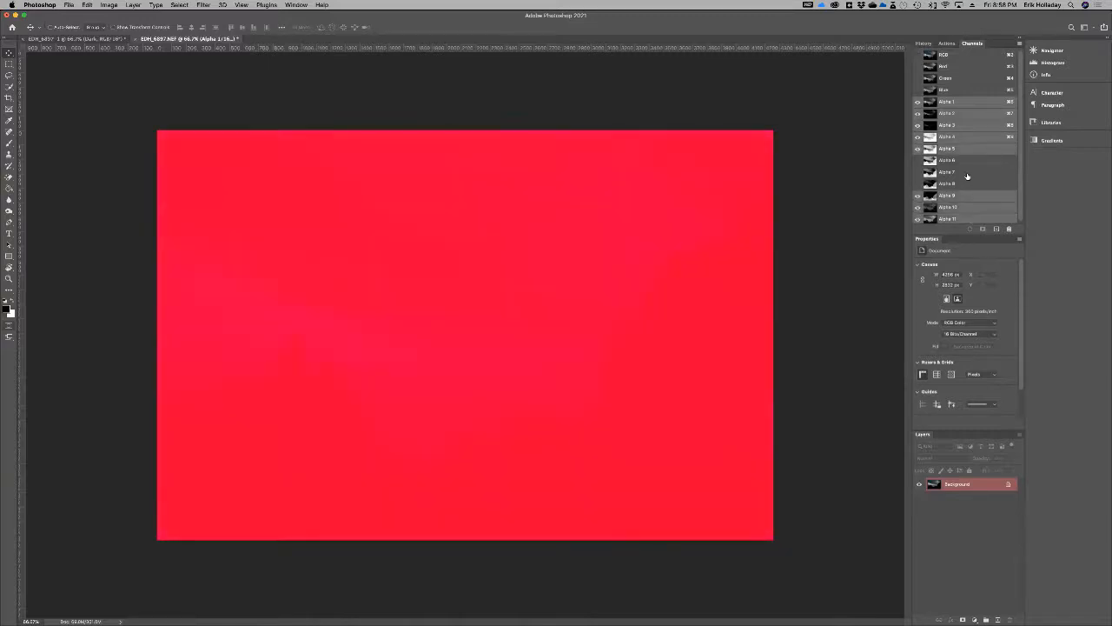
pyautogui.keyDown('shift'); pyautogui.click(969, 183); pyautogui.keyUp('shift')
pyautogui.keyDown('shift'); pyautogui.click(969, 172); pyautogui.keyUp('shift')
pyautogui.keyDown('shift'); pyautogui.click(972, 161); pyautogui.keyUp('shift')
pyautogui.moveTo(993, 196); pyautogui.dragTo(1011, 233)
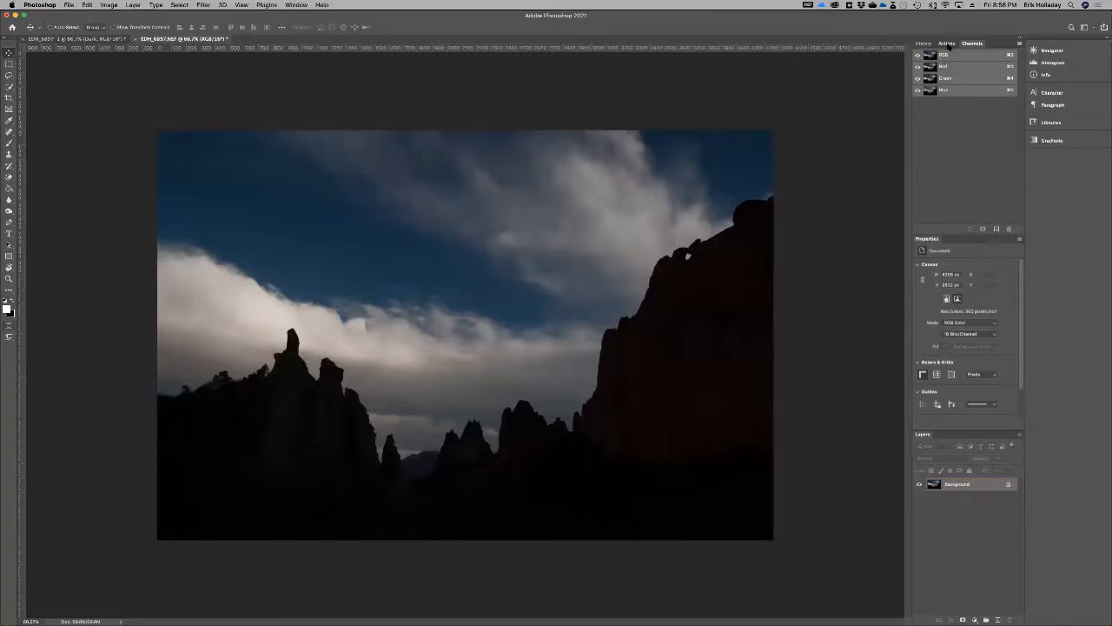
# Run the saved Create All Luminosity Masks action on the photo, accepting its warnings so that it completes.
pyautogui.click(947, 43)
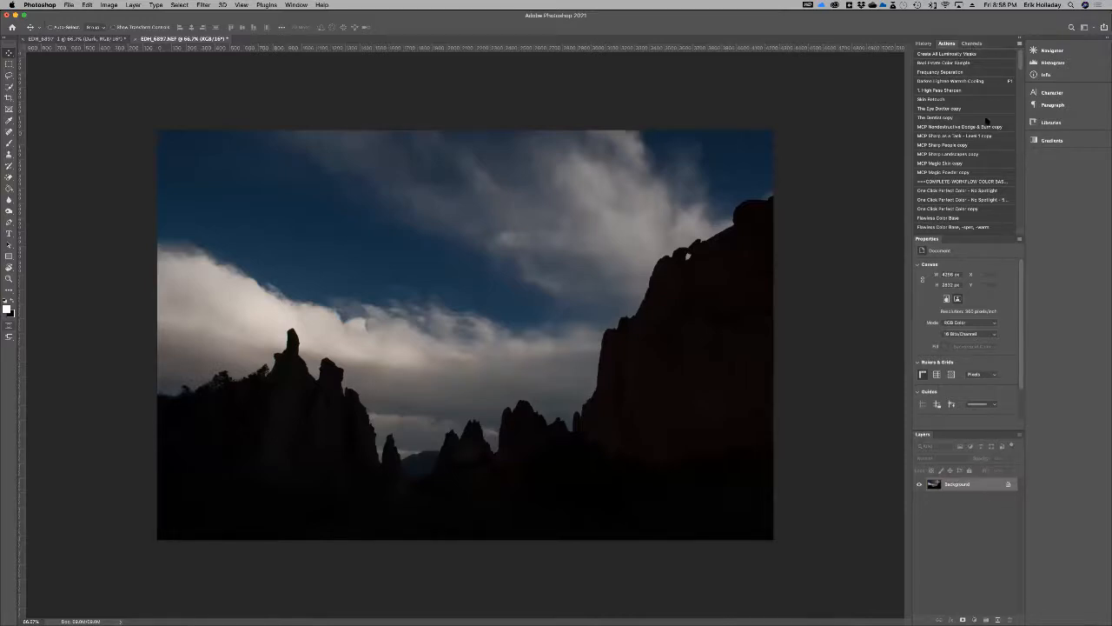
pyautogui.click(943, 54)
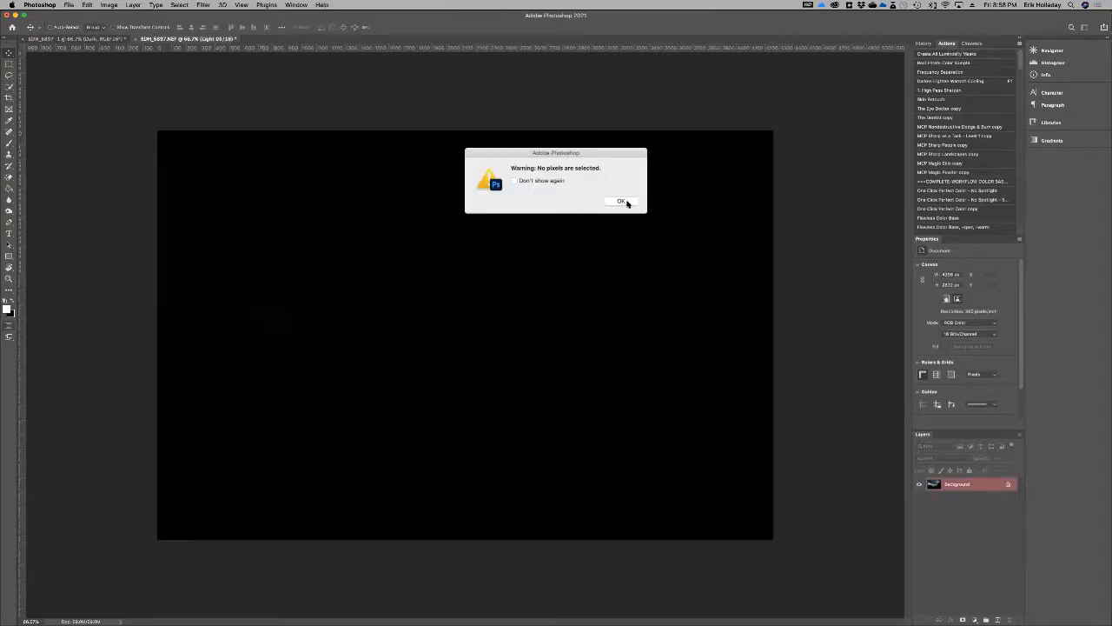
pyautogui.click(625, 200)
pyautogui.click(614, 201)
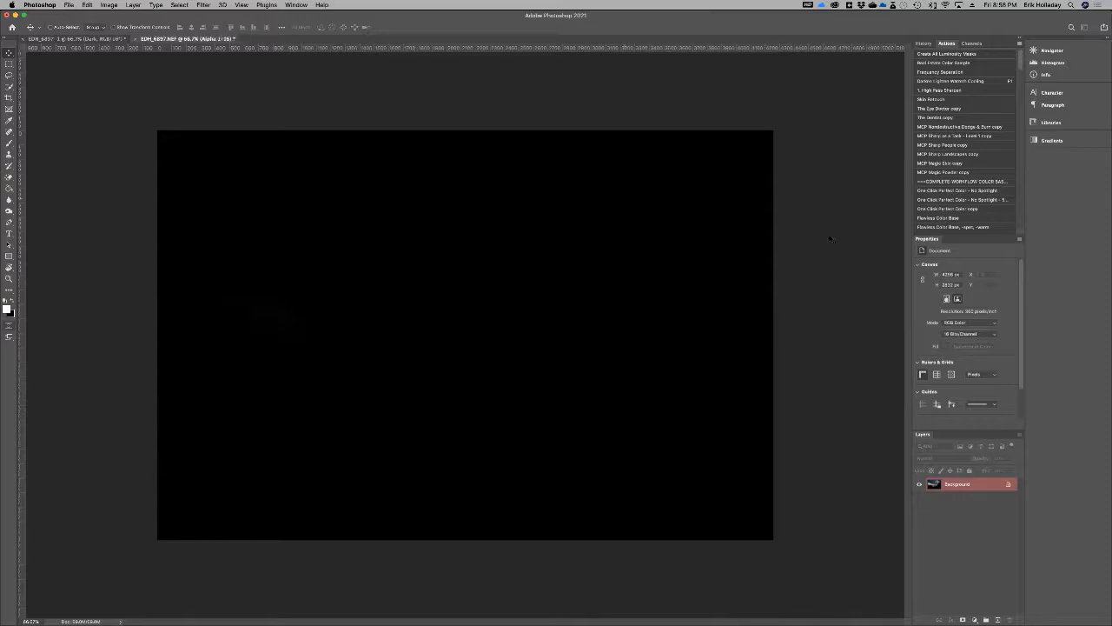
# Examine the generated highlight masks on the canvas one after another, from Light 01 through Light 06.
pyautogui.click(973, 45)
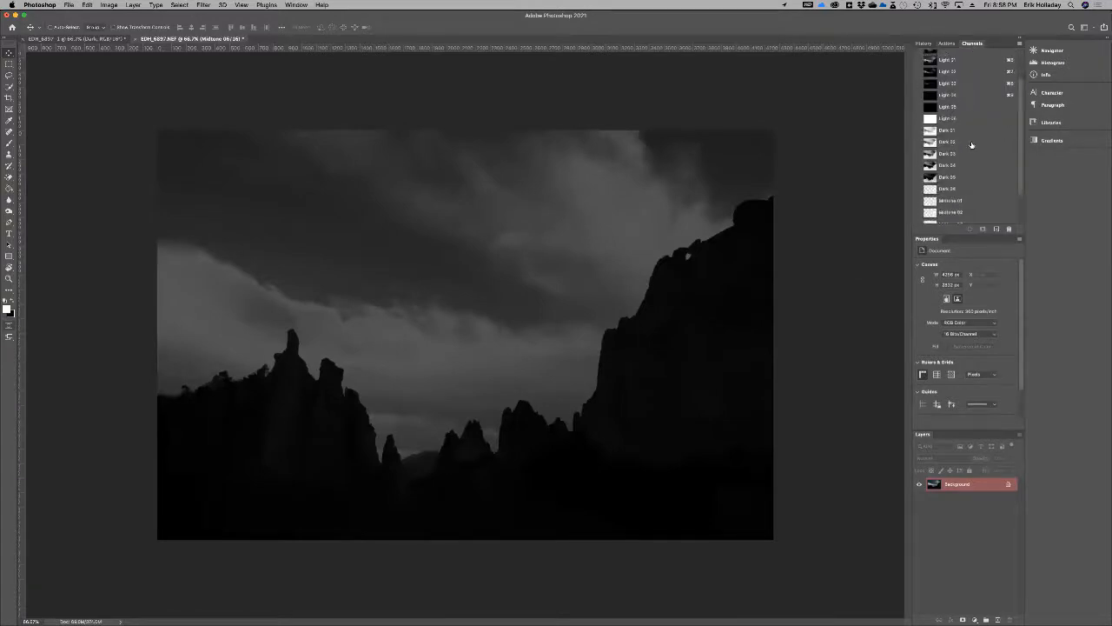
pyautogui.scroll(5, 978, 124)
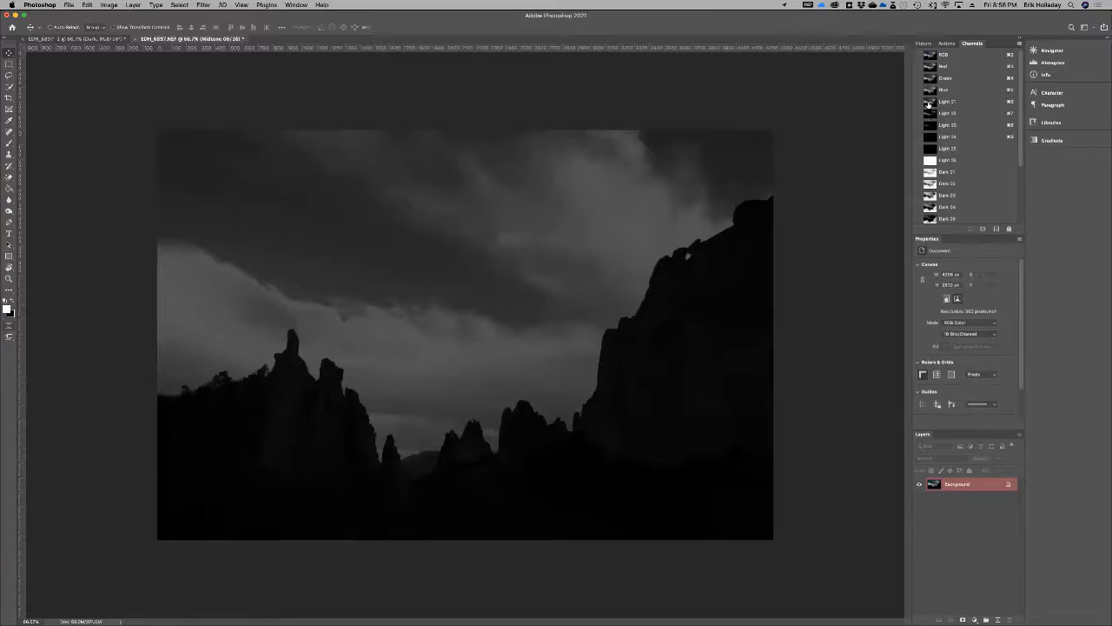
pyautogui.click(975, 103)
pyautogui.click(967, 114)
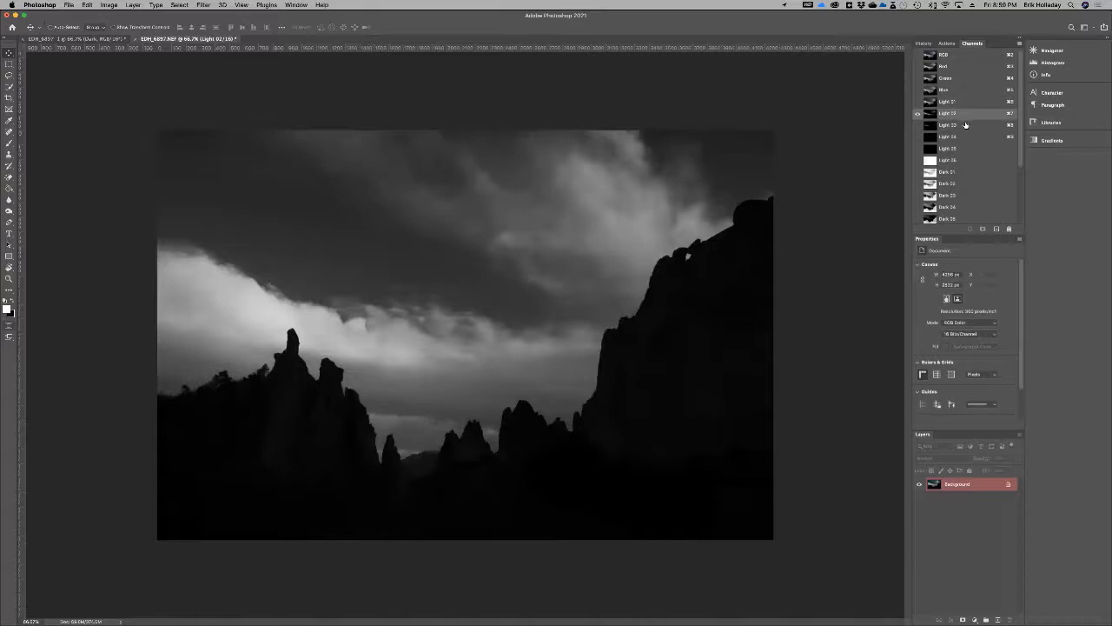
pyautogui.click(967, 125)
pyautogui.click(969, 136)
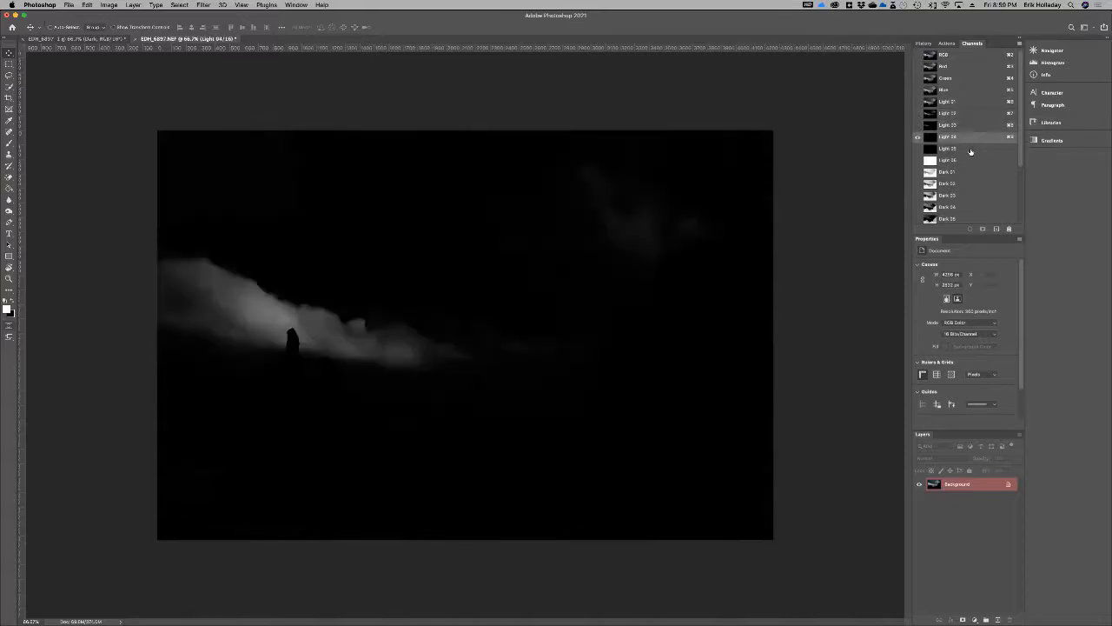
pyautogui.click(971, 150)
pyautogui.click(975, 162)
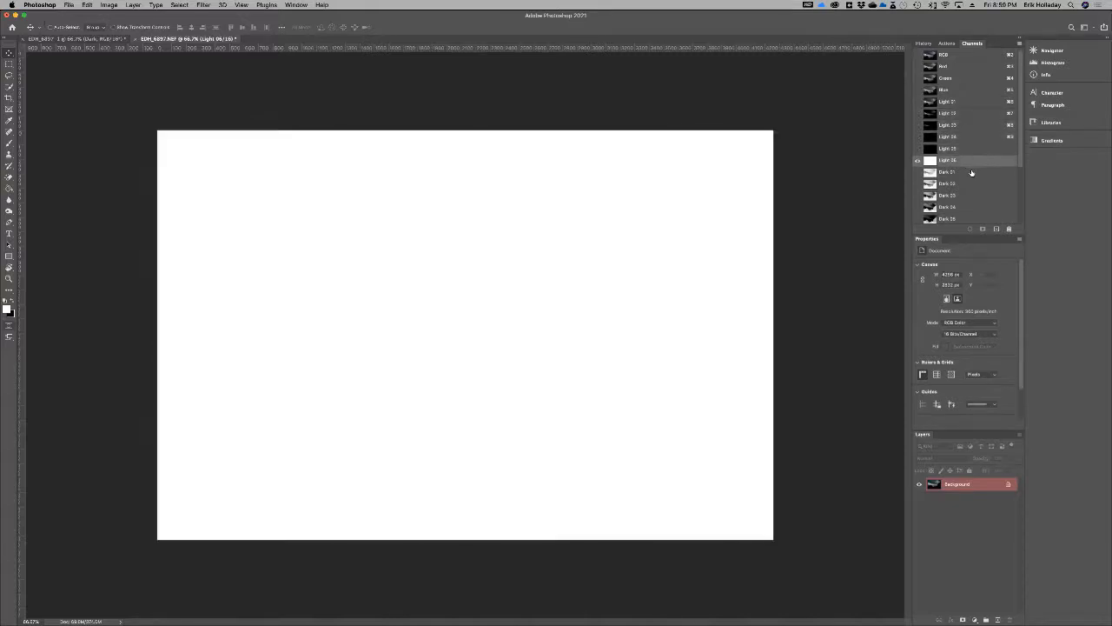
# Examine several of the generated Dark masks and then the Midtone masks individually on the canvas.
pyautogui.click(972, 172)
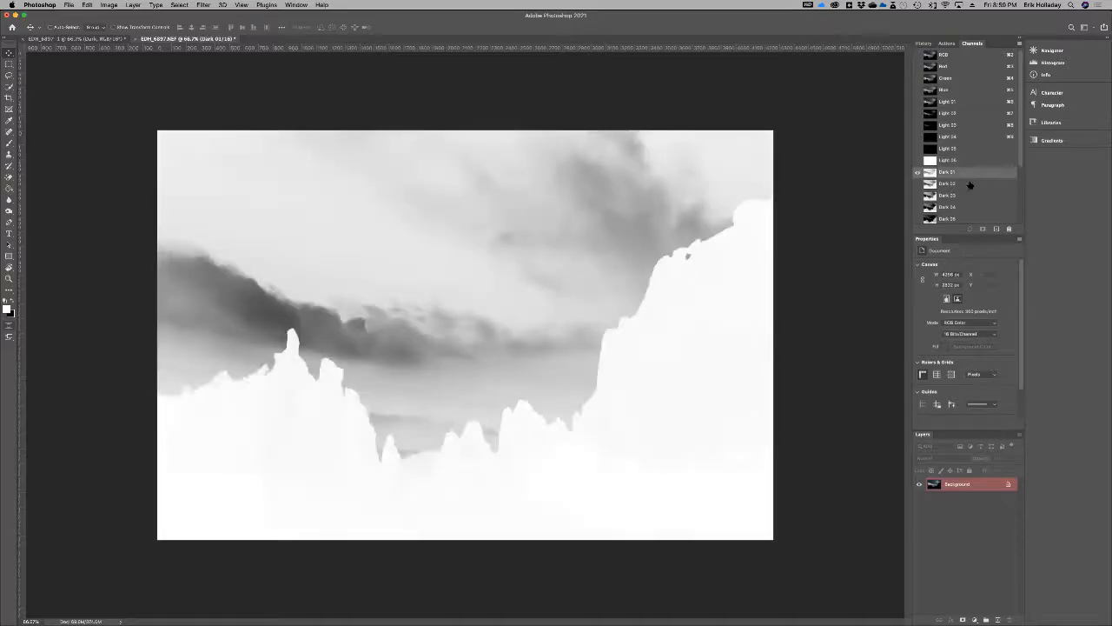
pyautogui.click(970, 184)
pyautogui.scroll(-3, 964, 131)
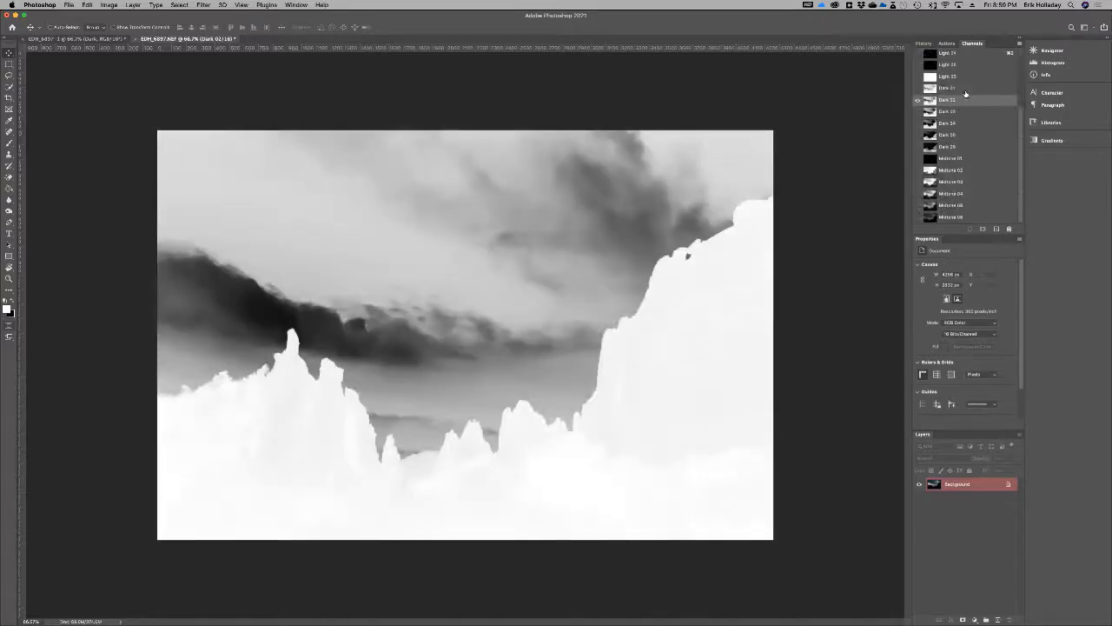
pyautogui.click(968, 137)
pyautogui.click(974, 183)
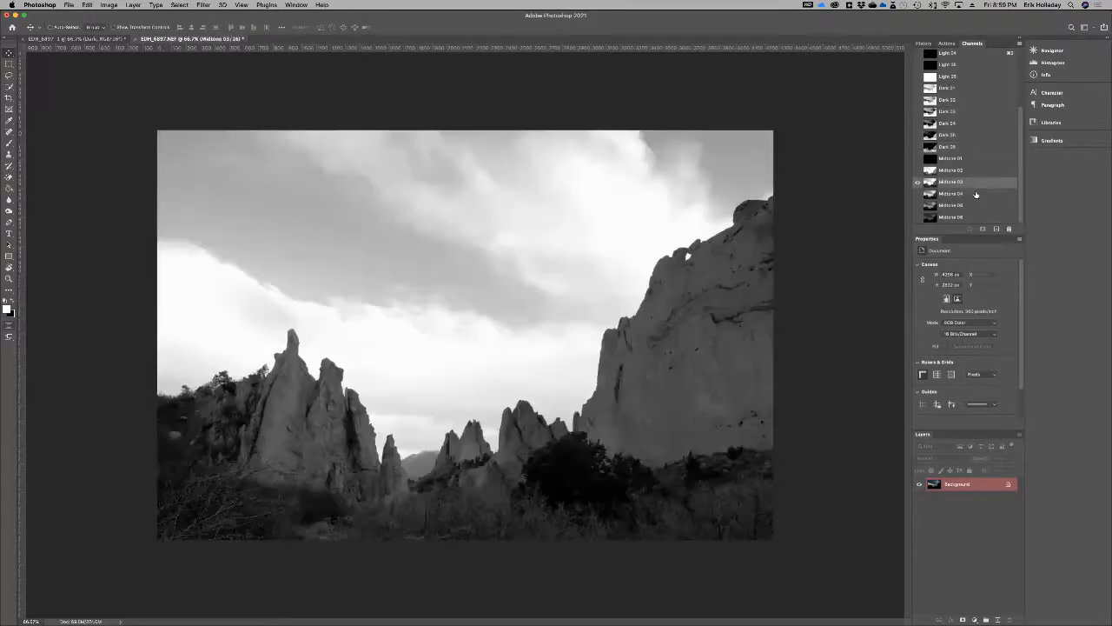
pyautogui.click(975, 193)
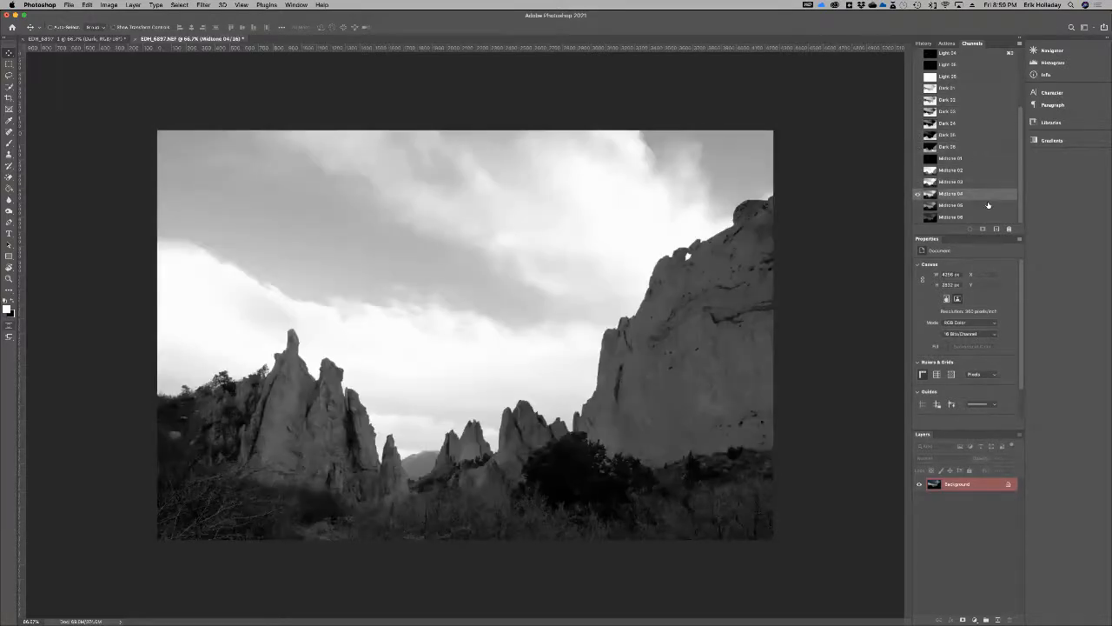
pyautogui.click(977, 217)
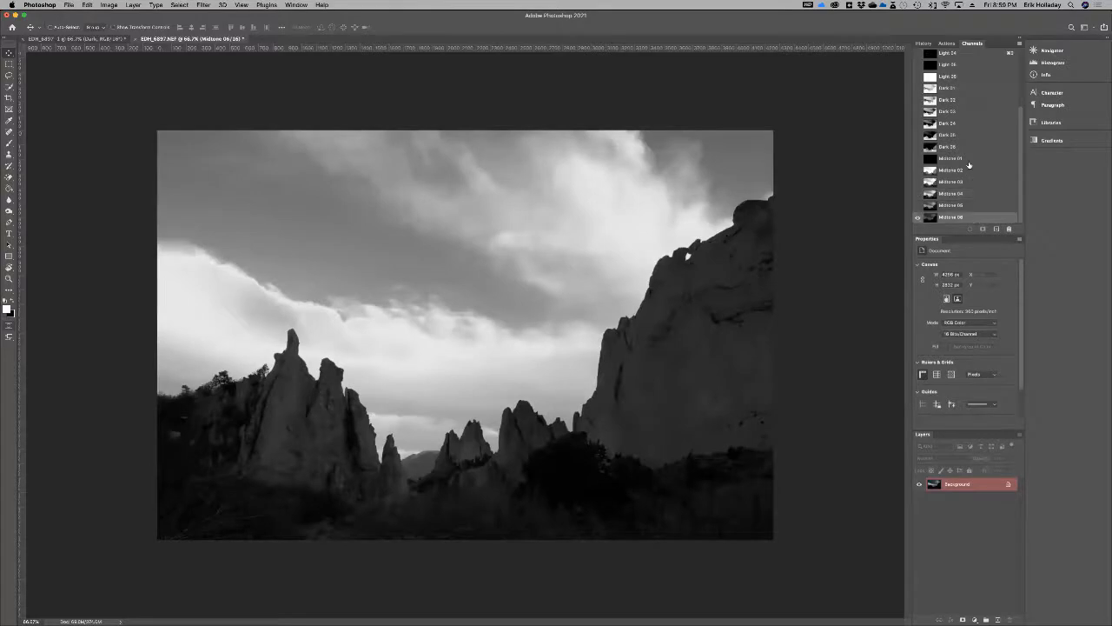
pyautogui.click(959, 160)
pyautogui.click(974, 171)
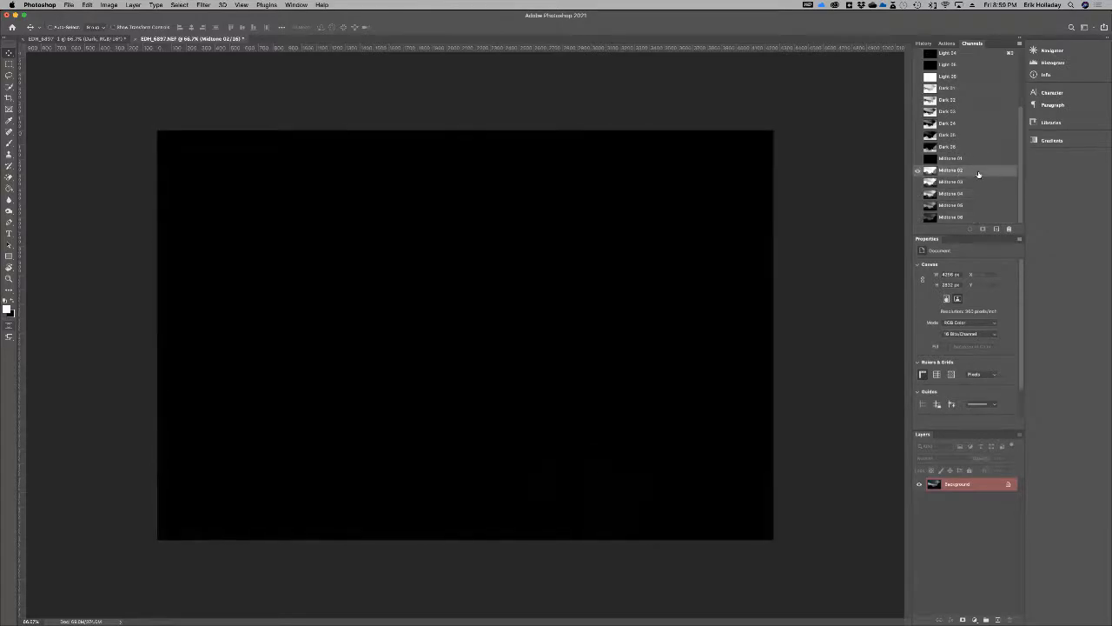
# Look over the full list of generated mask channels and the saved actions, then display the RGB composite again.
pyautogui.scroll(5, 980, 173)
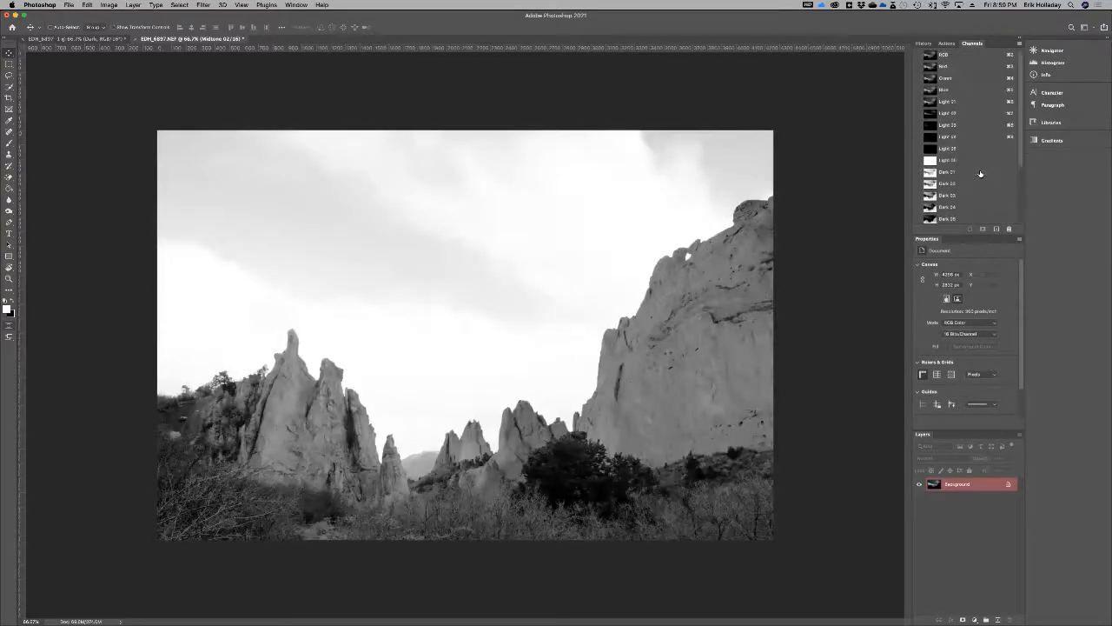
pyautogui.scroll(-5, 981, 174)
pyautogui.scroll(5, 973, 110)
pyautogui.click(947, 43)
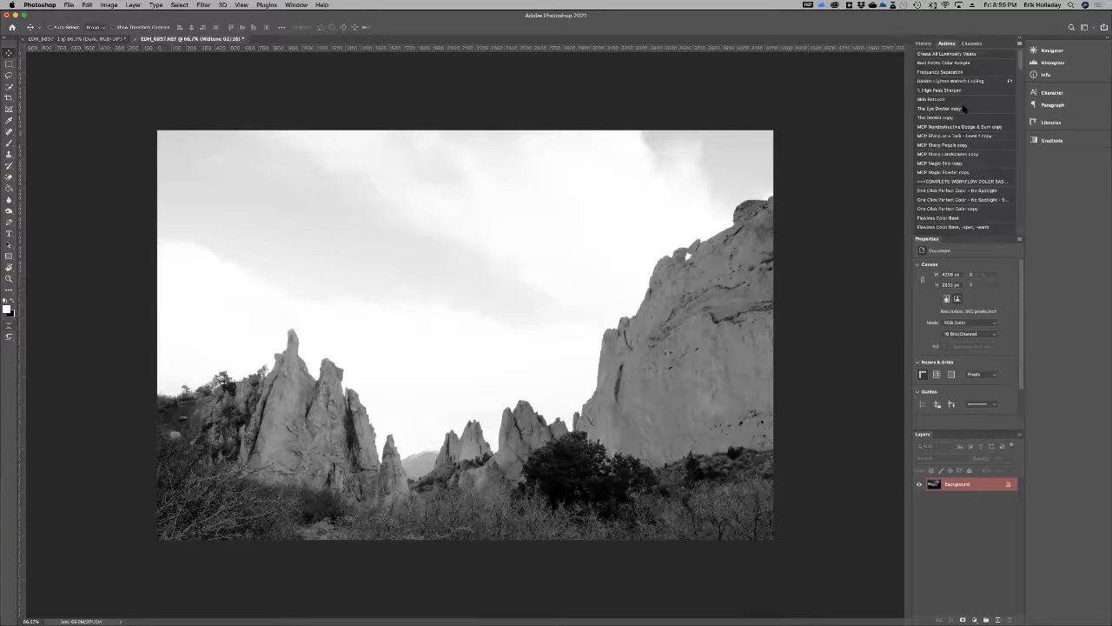
pyautogui.click(973, 43)
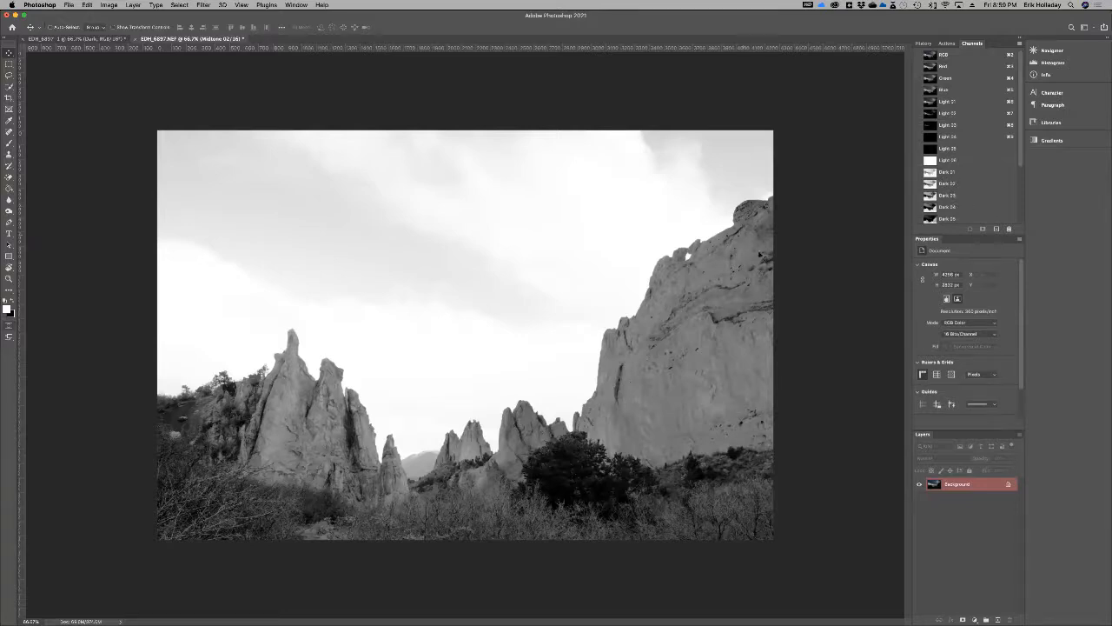
pyautogui.click(946, 56)
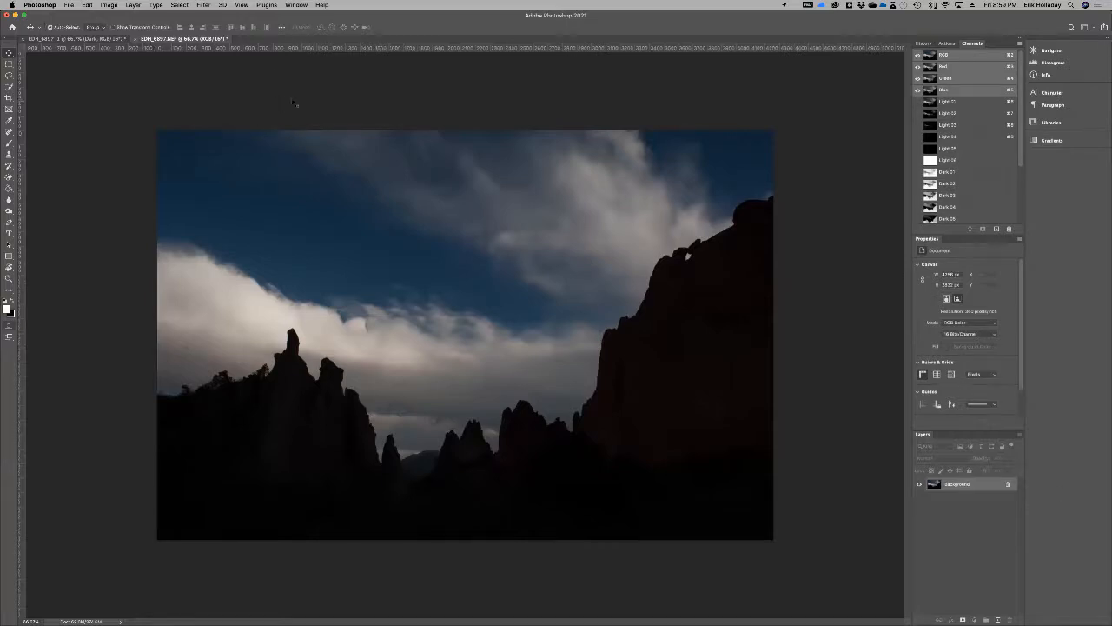
# Switch to Lightroom Classic, open the selected dark rock photo, Copy 4, as a smart object in Photoshop, and return to Photoshop.
pyautogui.press('super+Tab')
pyautogui.press('super+Tab')
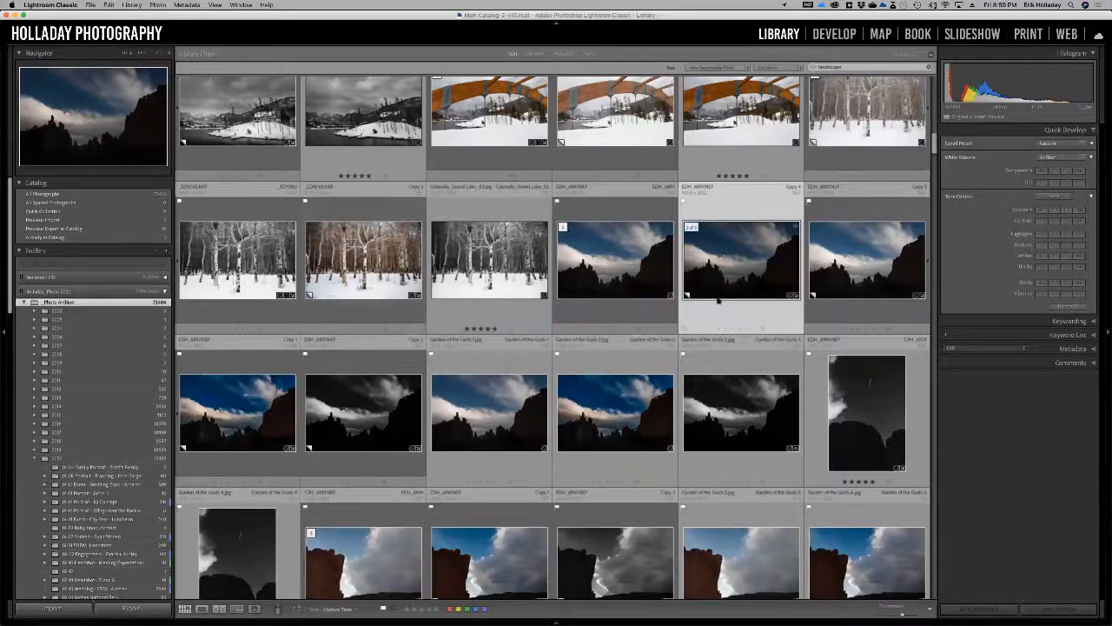
pyautogui.rightClick(736, 247)
pyautogui.click(753, 244)
pyautogui.rightClick(741, 249)
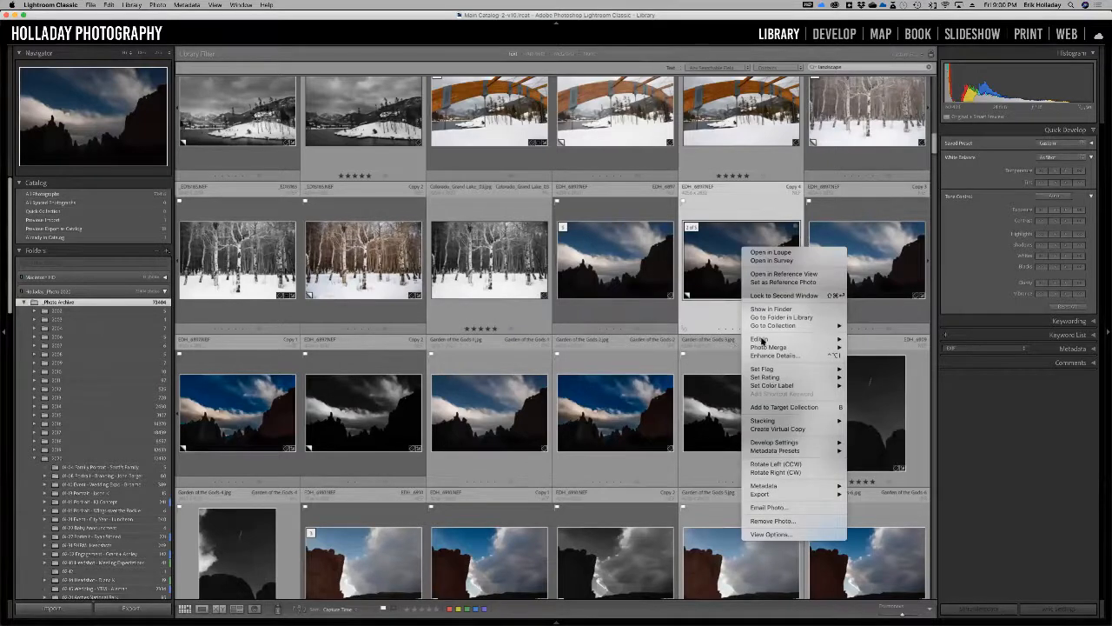
pyautogui.moveTo(841, 345)
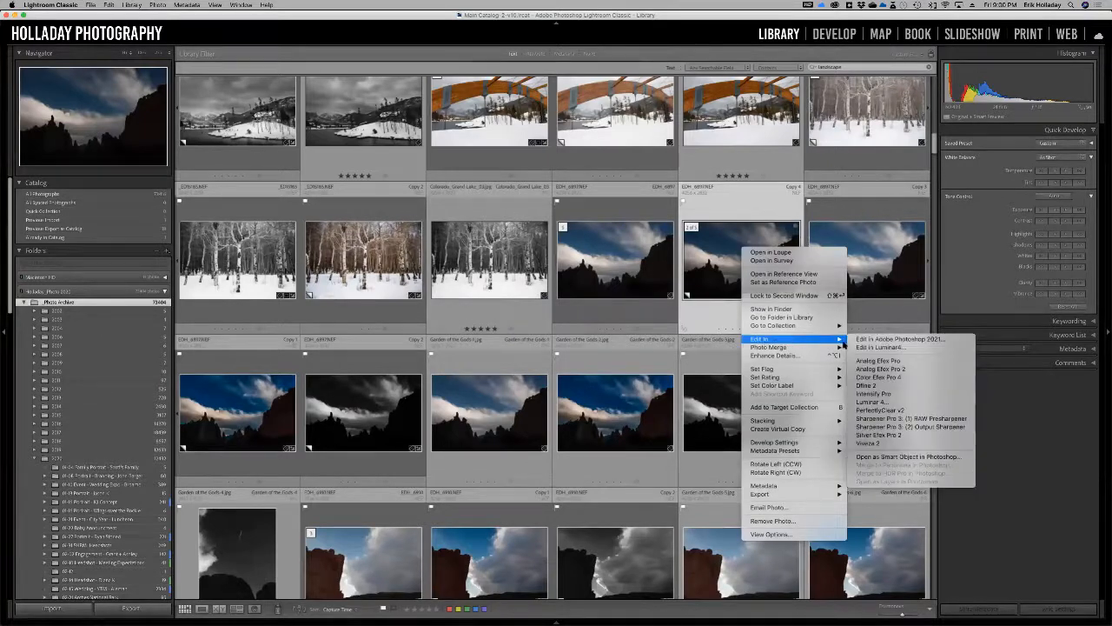
pyautogui.click(885, 458)
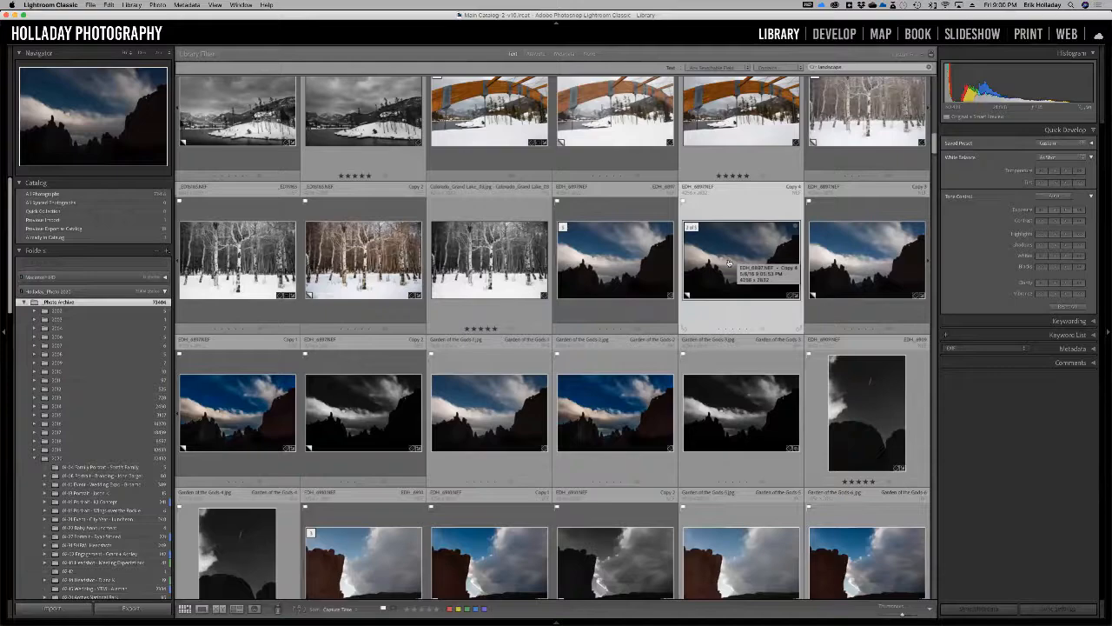
pyautogui.press('super+Tab')
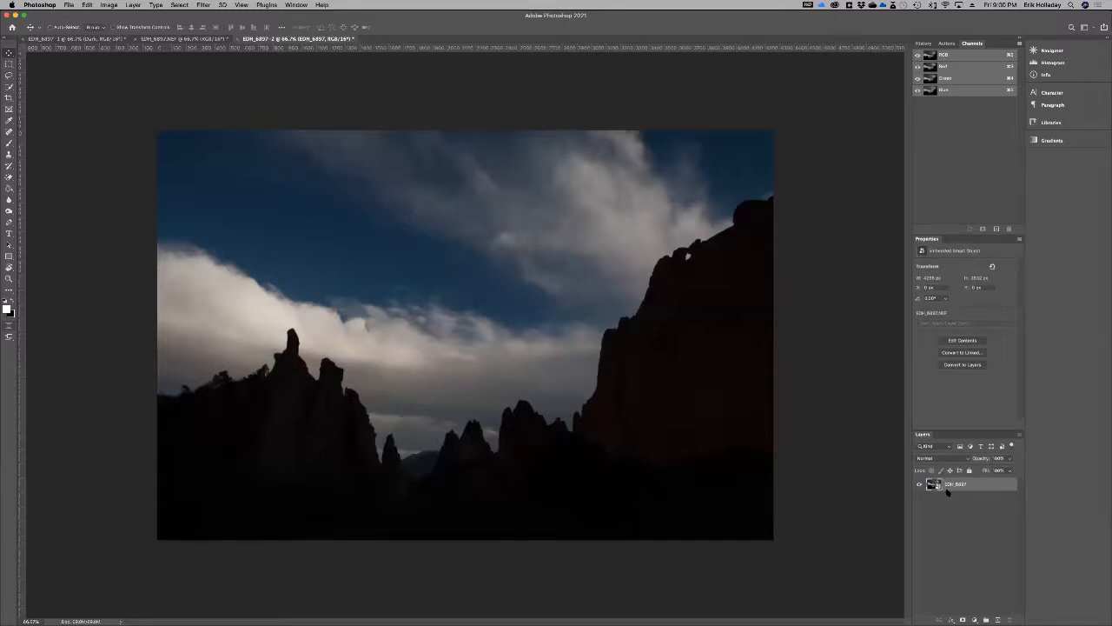
# Open the smart object's raw settings in Camera Raw to look at the Basic adjustments, and close them without applying changes.
pyautogui.doubleClick(949, 492)
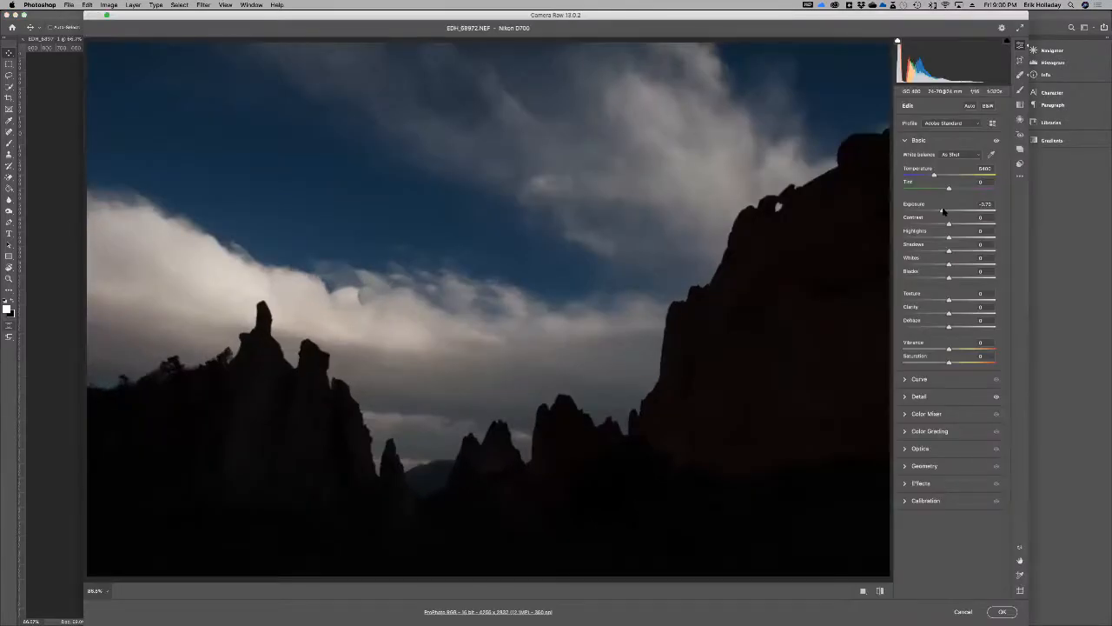
pyautogui.moveTo(944, 212); pyautogui.dragTo(939, 213)
pyautogui.moveTo(118, 13); pyautogui.dragTo(91, 13)
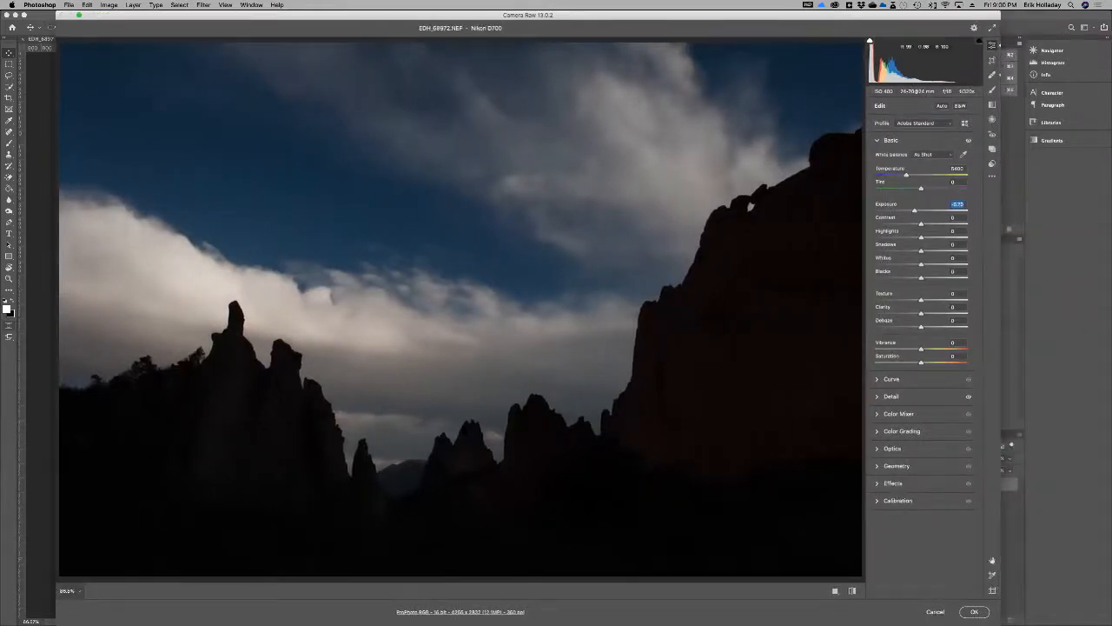
pyautogui.click(936, 613)
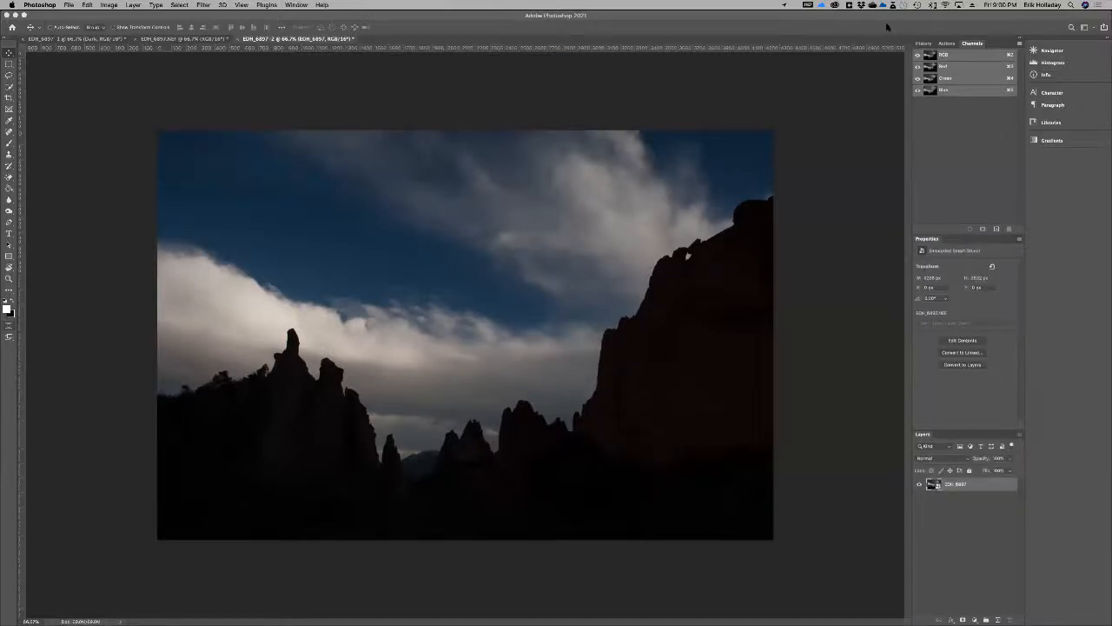
# Duplicate the smart object layer twice as ordinary layer copies so the document holds three layers.
pyautogui.moveTo(889, 18); pyautogui.dragTo(817, 17)
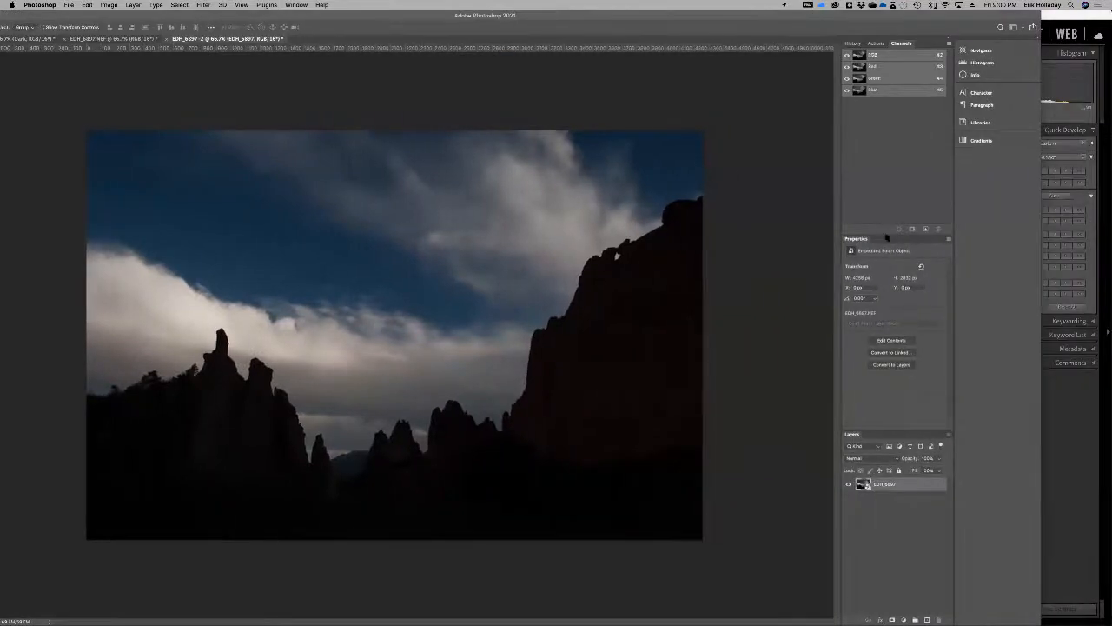
pyautogui.rightClick(895, 488)
pyautogui.click(895, 486)
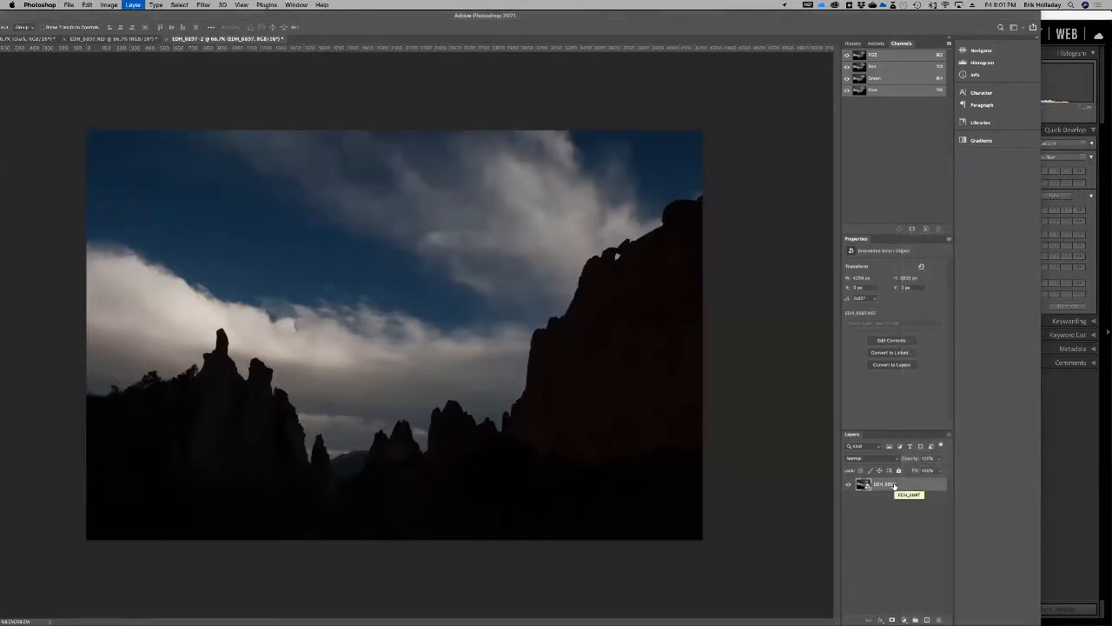
pyautogui.press('super+j')
pyautogui.click(901, 548)
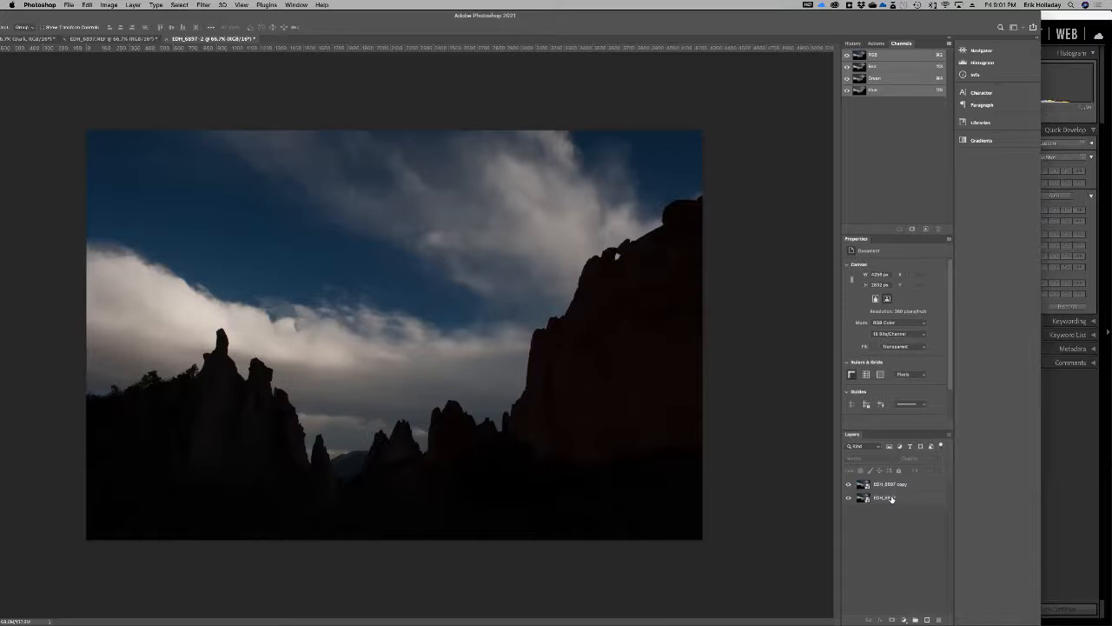
pyautogui.click(898, 499)
pyautogui.press('super+j')
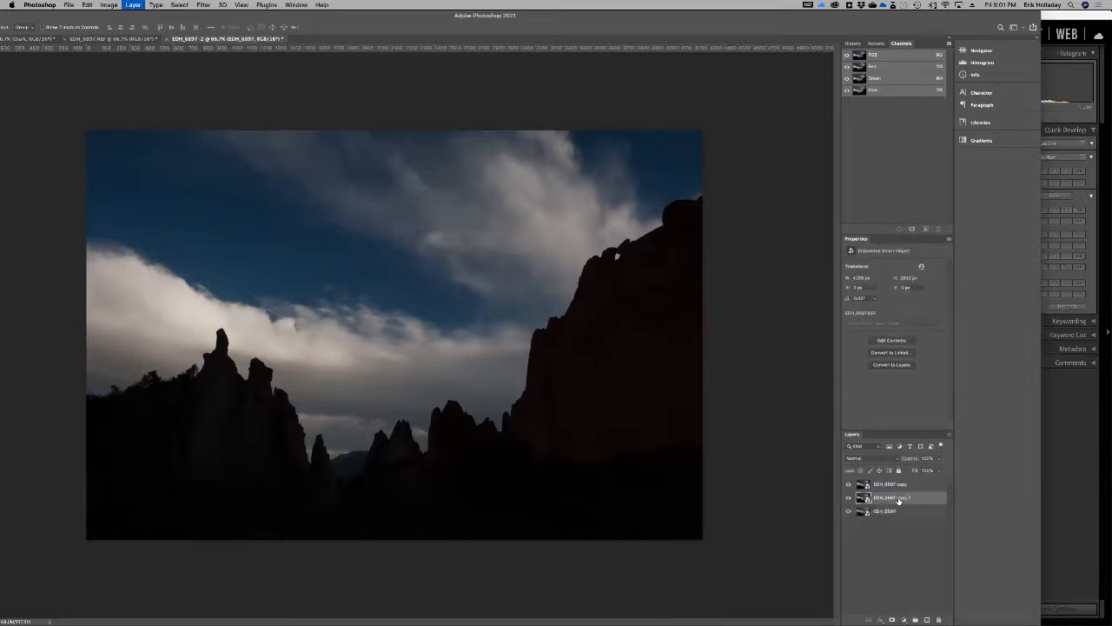
pyautogui.click(914, 530)
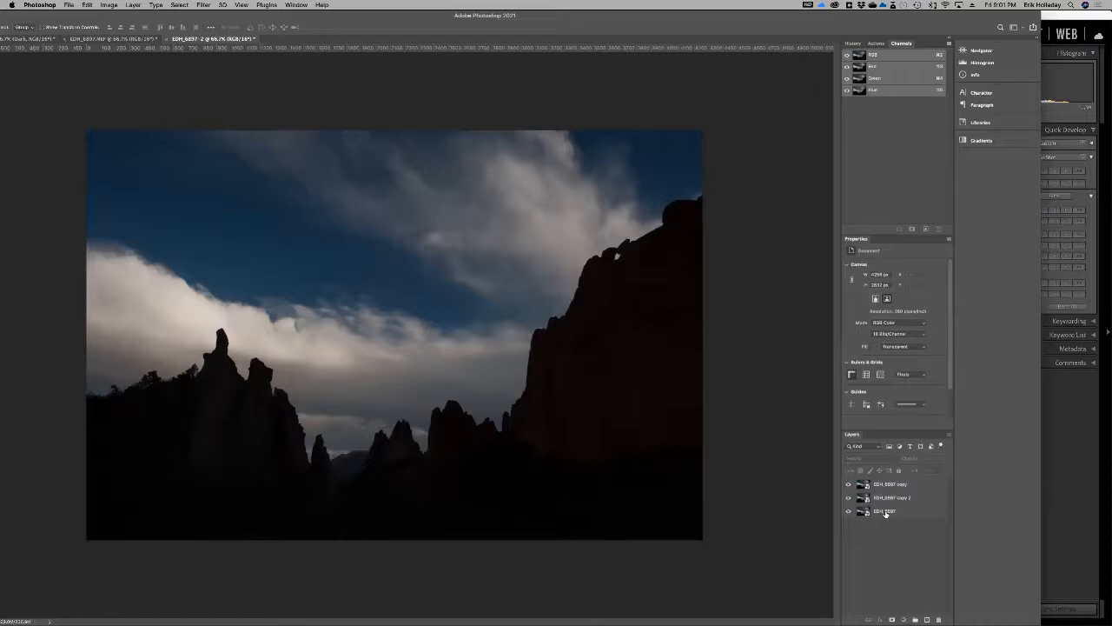
# Rename the lowest smart object layer as Original.
pyautogui.click(885, 514)
pyautogui.doubleClick(886, 511)
pyautogui.write('D')
pyautogui.write('riginal')
pyautogui.press('Return')
# Rename the middle layer copy as Dark and the uppermost layer copy as Light.
pyautogui.doubleClick(886, 497)
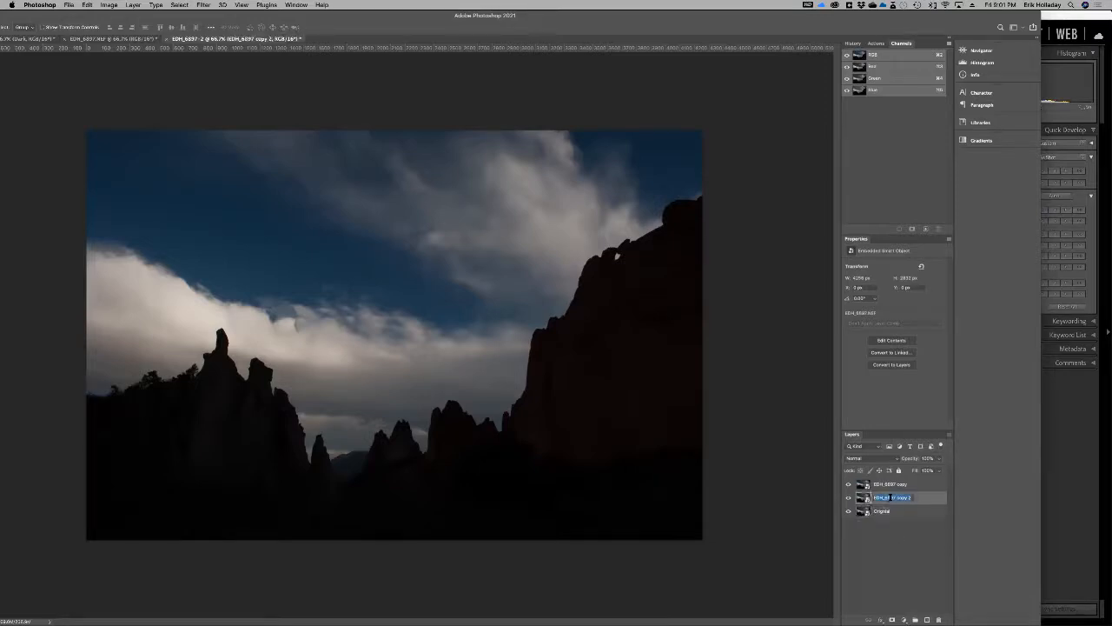
pyautogui.write('Ba')
pyautogui.press('Return')
pyautogui.doubleClick(889, 484)
pyautogui.write('Li')
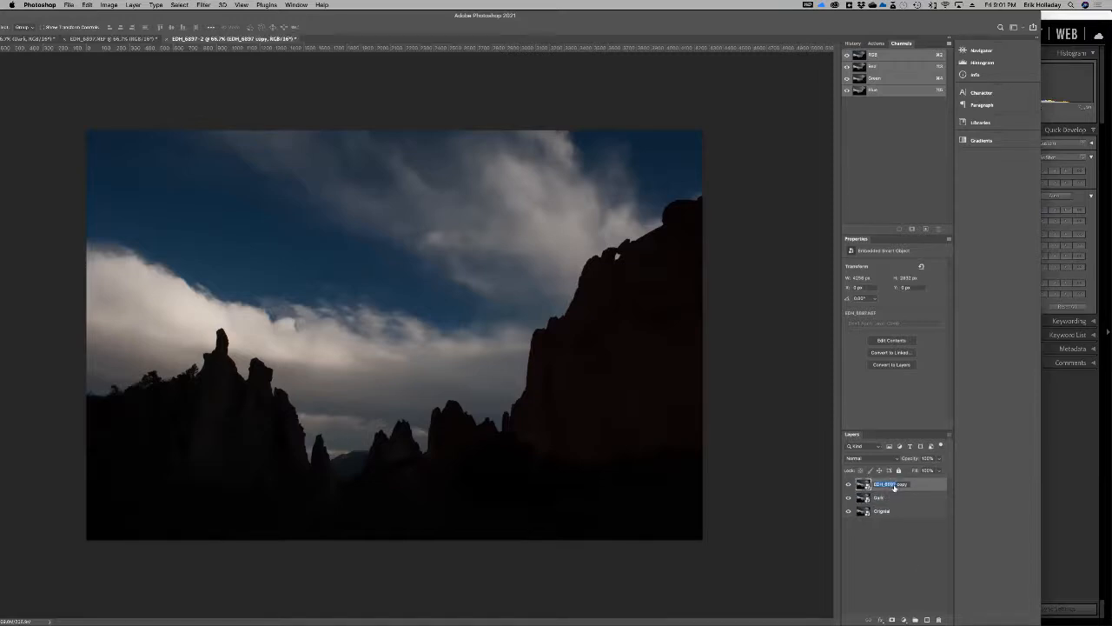
pyautogui.press('super+a')
pyautogui.write('Light')
pyautogui.press('Return')
# Raise the Light layer's raw Exposure to about +1.35 in Camera Raw and apply it.
pyautogui.doubleClick(930, 485)
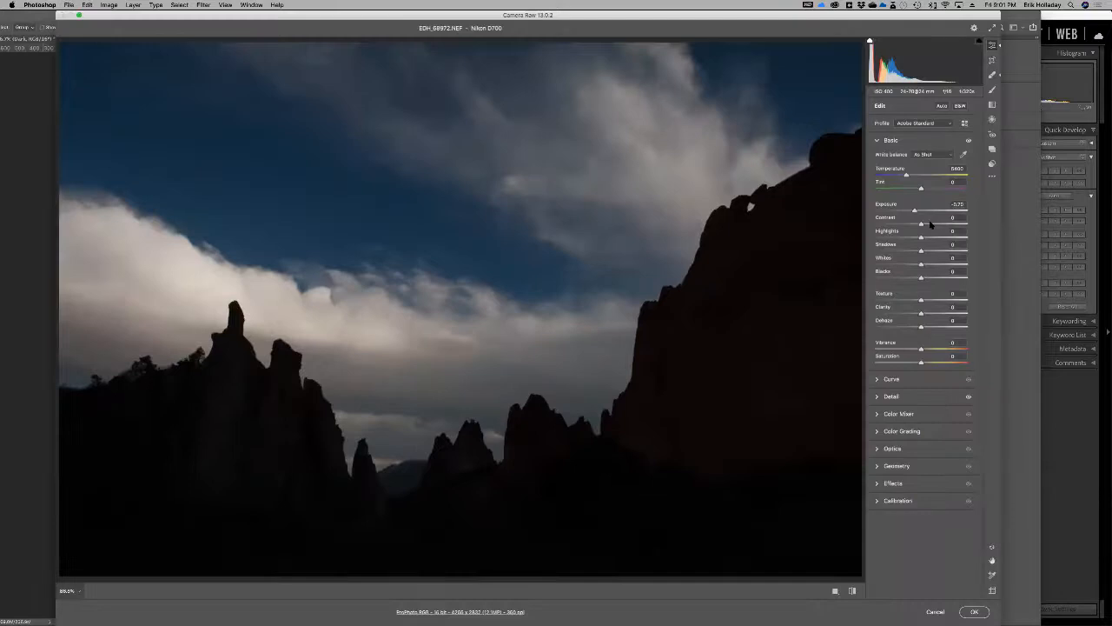
pyautogui.moveTo(925, 211); pyautogui.dragTo(928, 211)
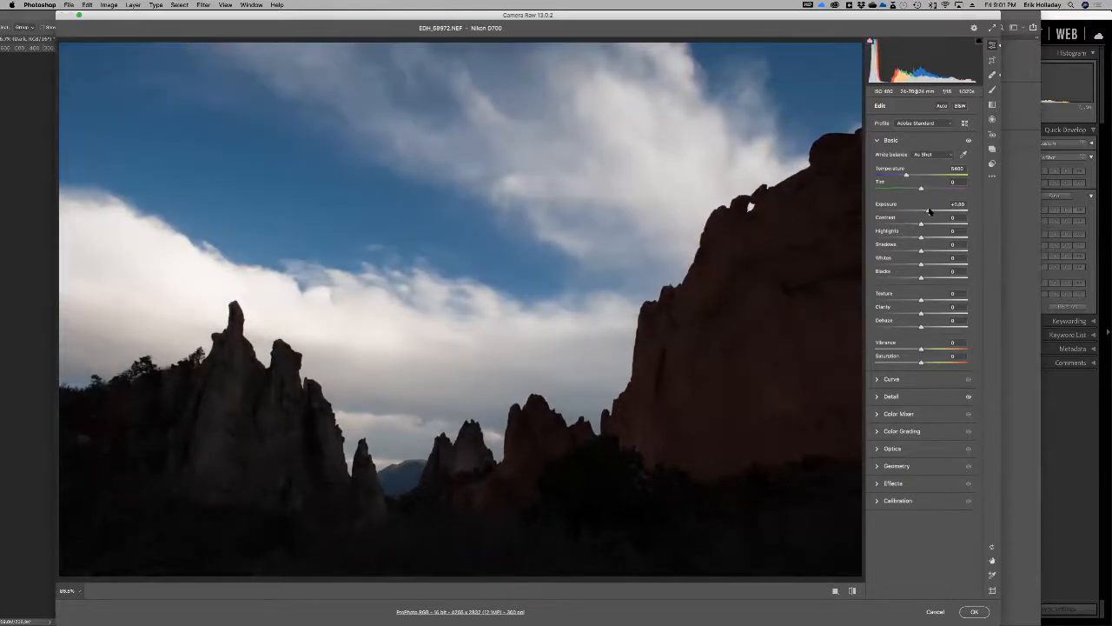
pyautogui.moveTo(929, 211); pyautogui.dragTo(934, 212)
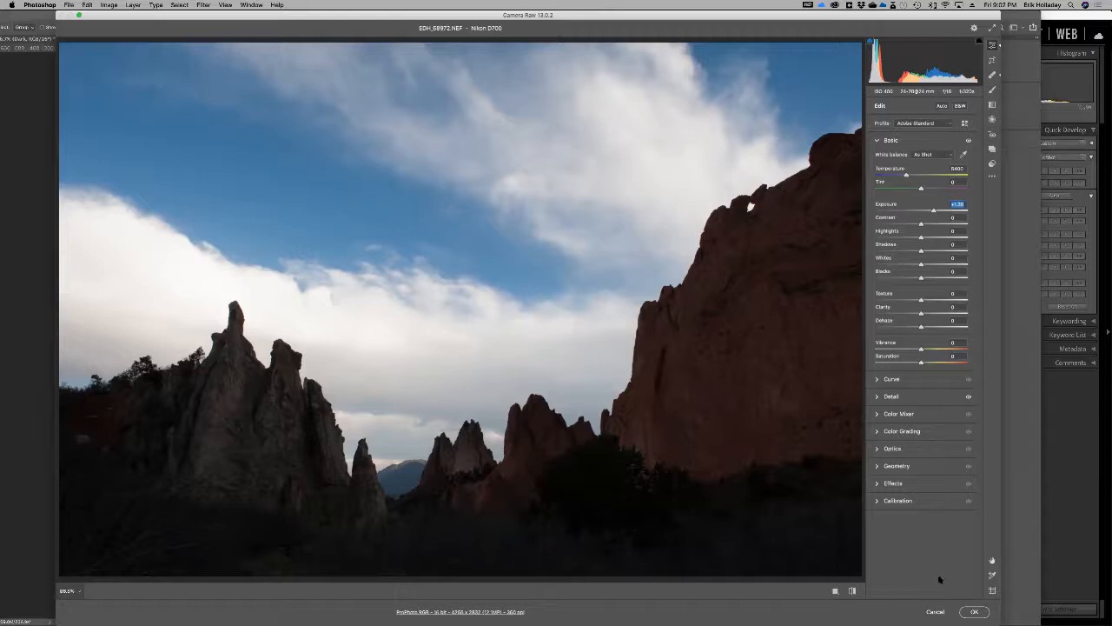
pyautogui.click(979, 613)
pyautogui.click(977, 612)
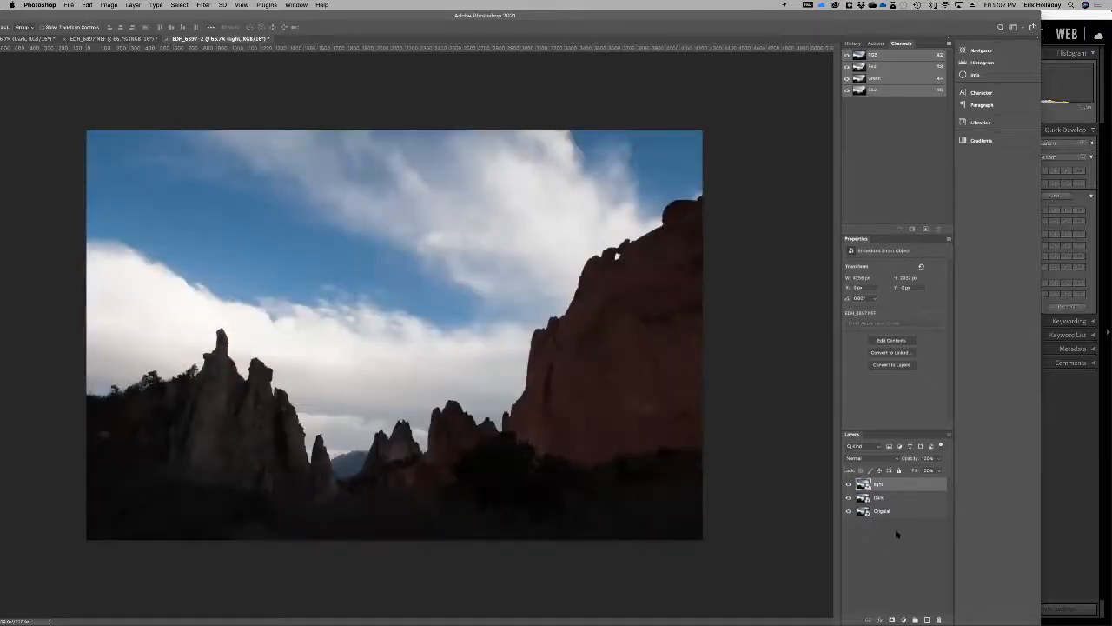
# Delete the Light and Dark layer copies, keeping only the Original layer.
pyautogui.keyDown('super'); pyautogui.click(892, 489); pyautogui.keyUp('super')
pyautogui.click(908, 487)
pyautogui.moveTo(893, 484); pyautogui.dragTo(939, 619)
pyautogui.moveTo(888, 484); pyautogui.dragTo(940, 618)
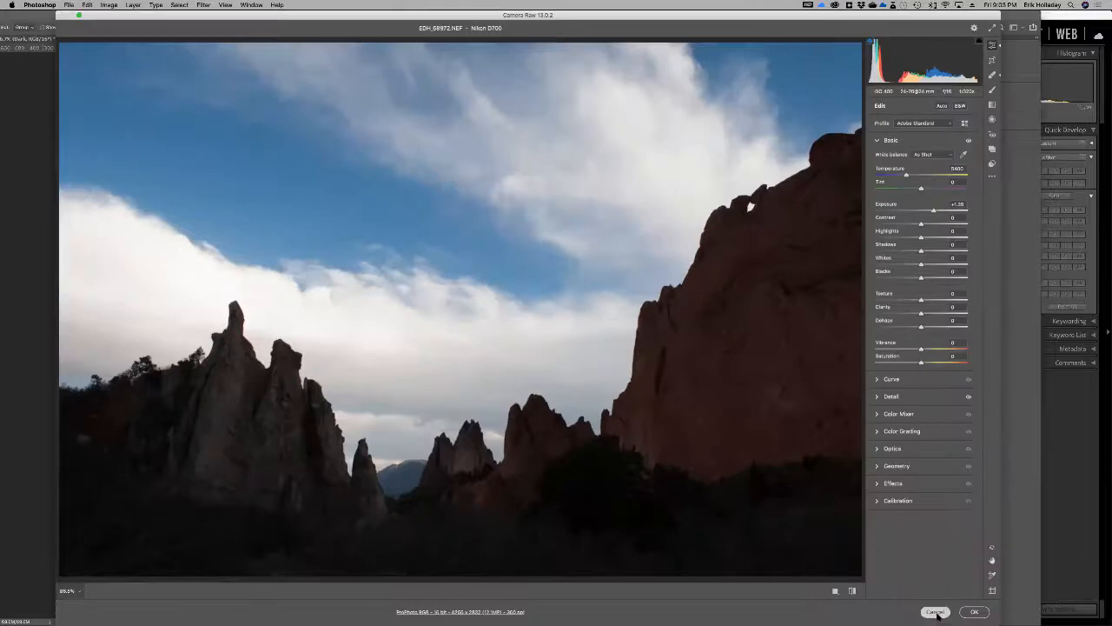
# Reset the Original layer's raw Exposure to 0 in Camera Raw and apply it.
pyautogui.press('alt')
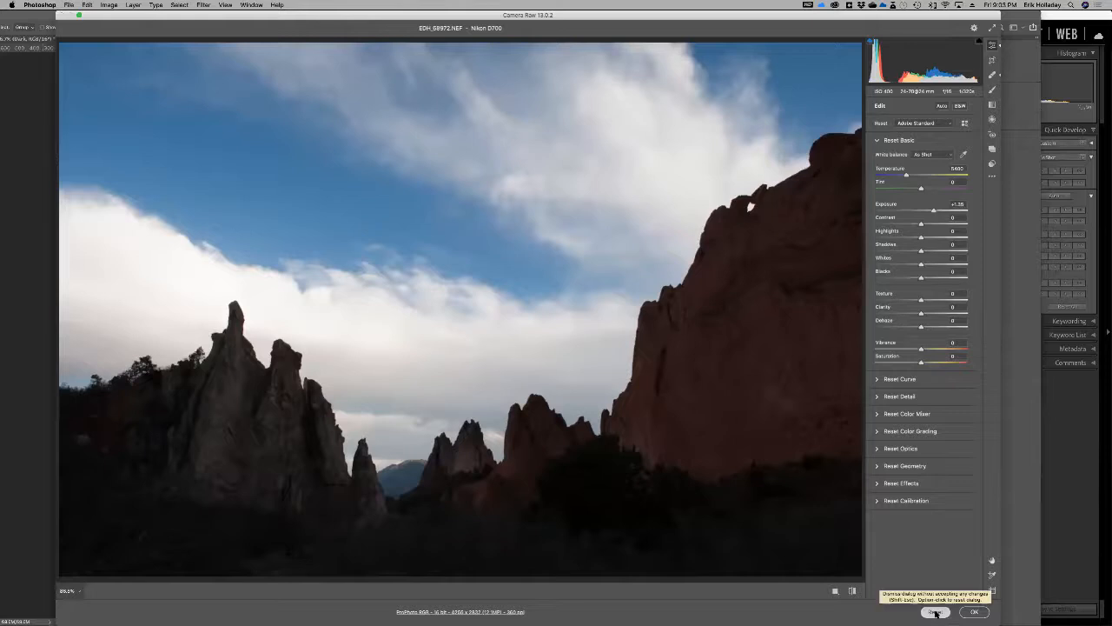
pyautogui.click(930, 209)
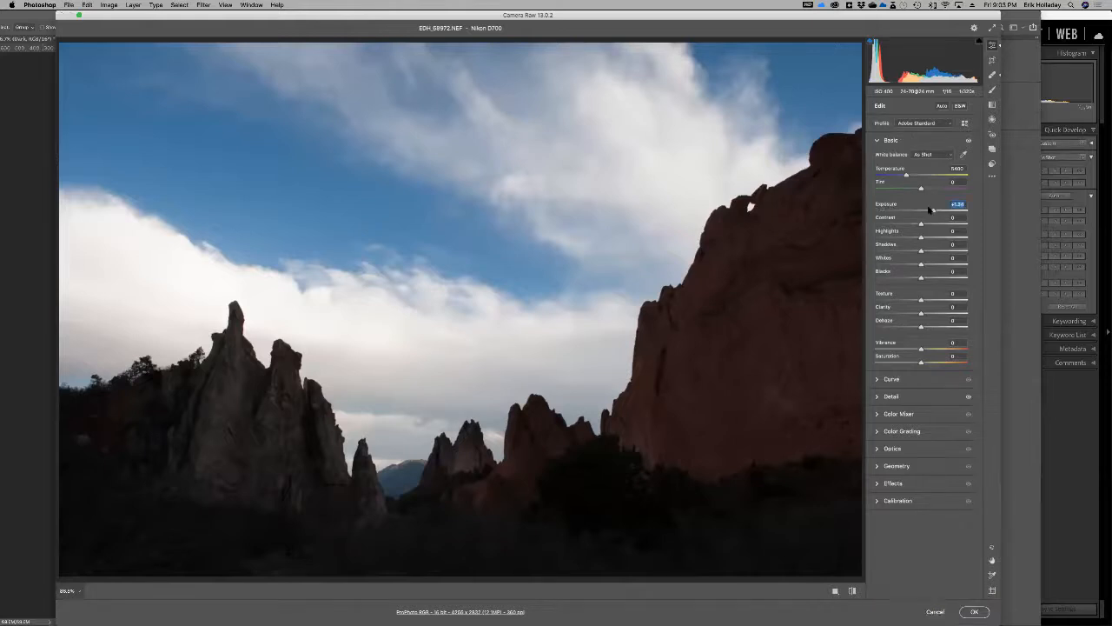
pyautogui.doubleClick(933, 210)
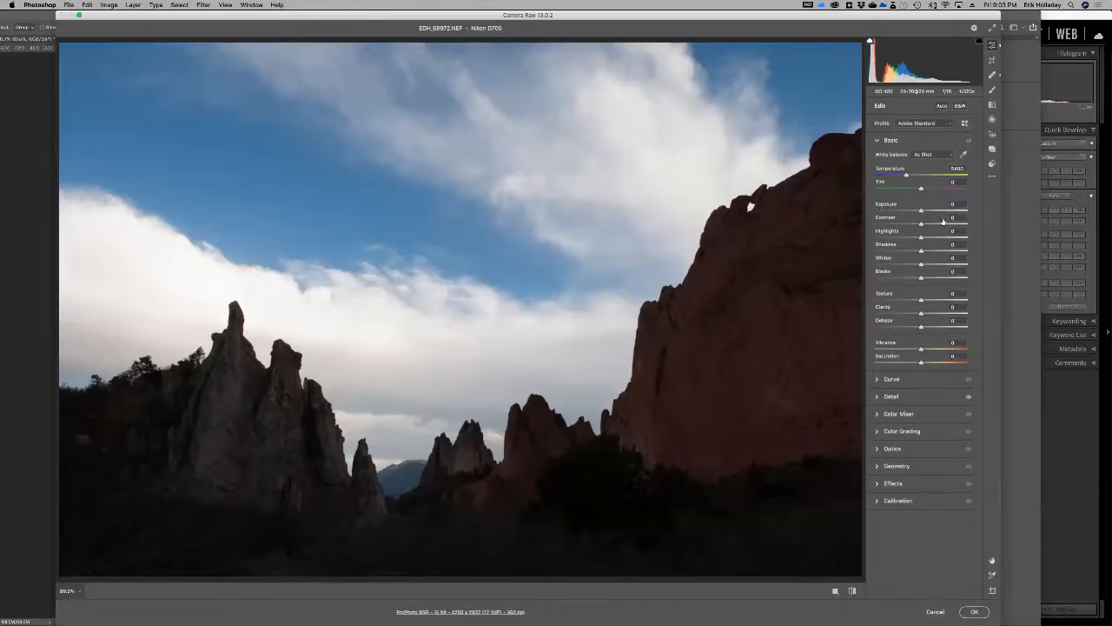
pyautogui.click(975, 612)
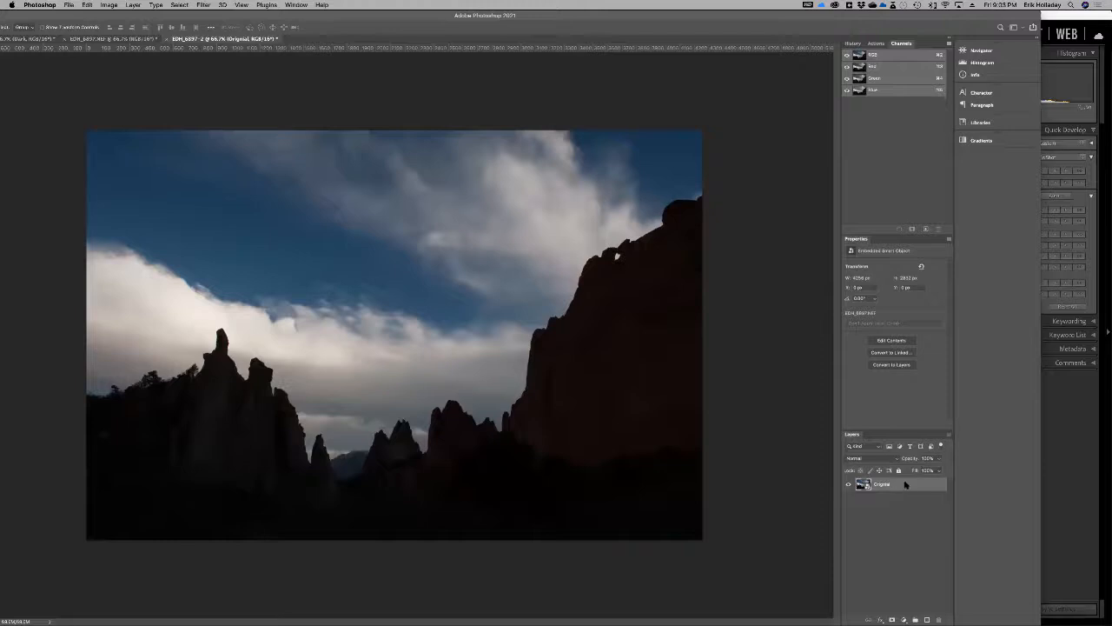
# Create two independent duplicates of the Original layer using New Smart Object via Copy.
pyautogui.rightClick(903, 486)
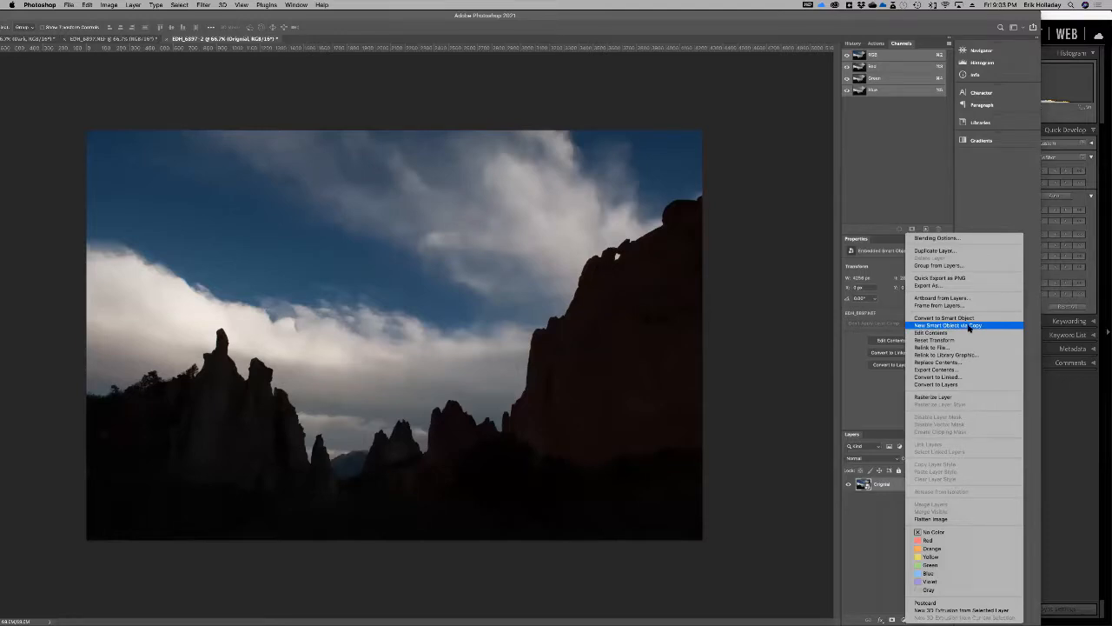
pyautogui.click(873, 546)
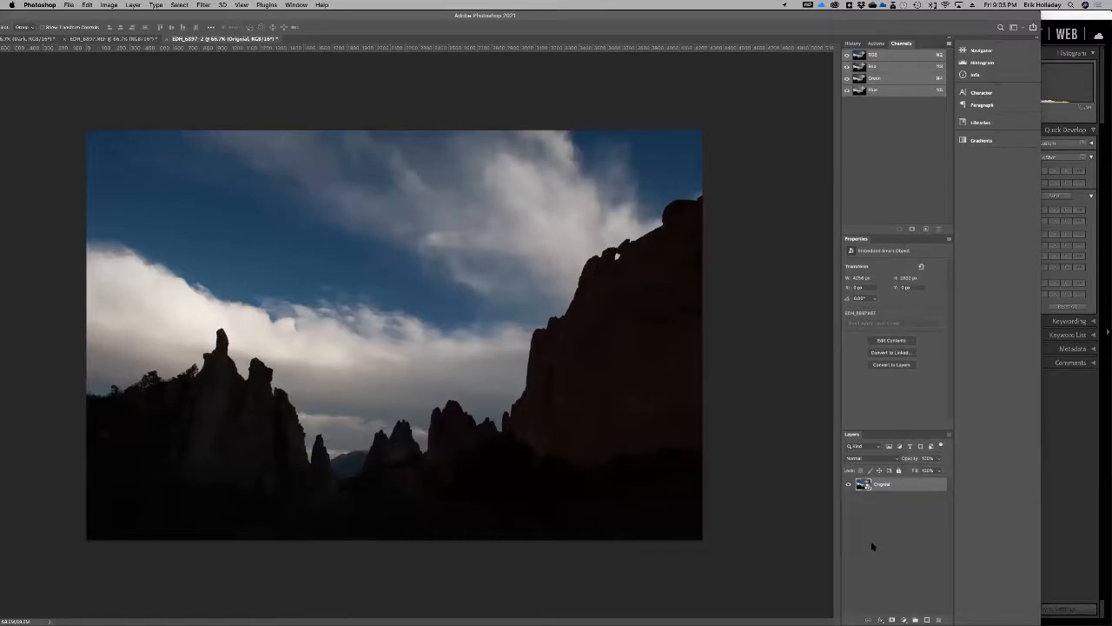
pyautogui.rightClick(897, 485)
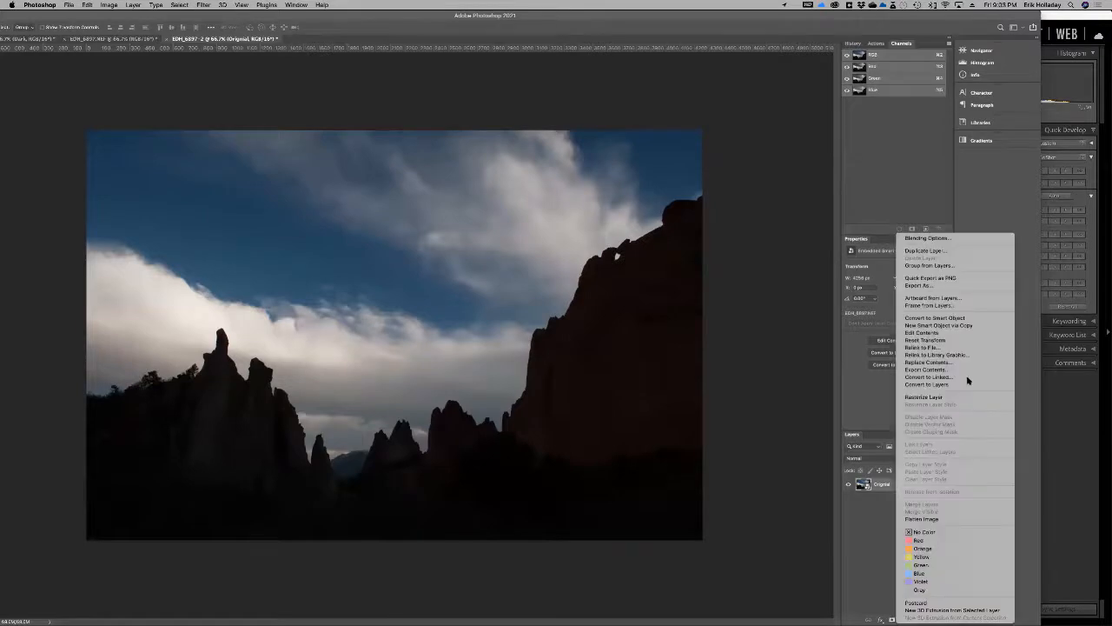
pyautogui.click(946, 325)
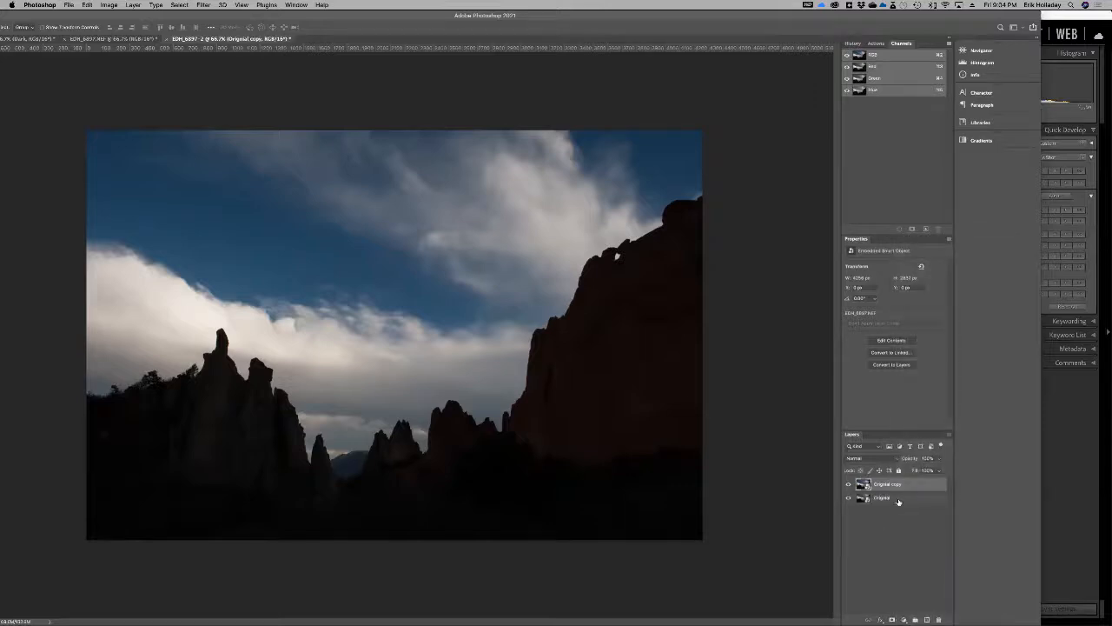
pyautogui.rightClick(899, 501)
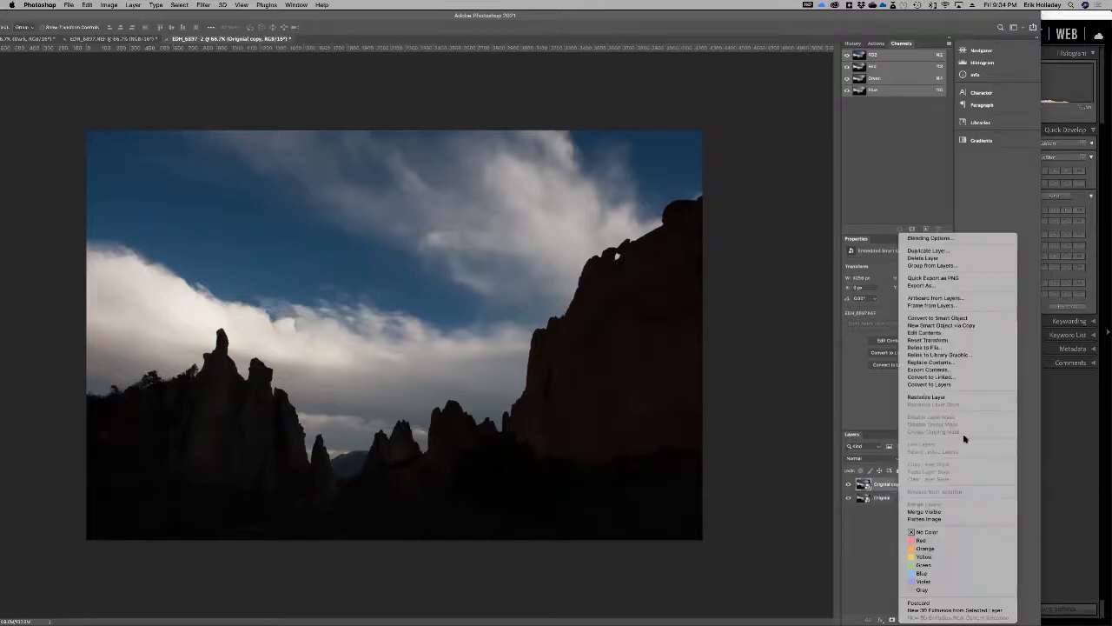
pyautogui.click(968, 325)
pyautogui.click(895, 531)
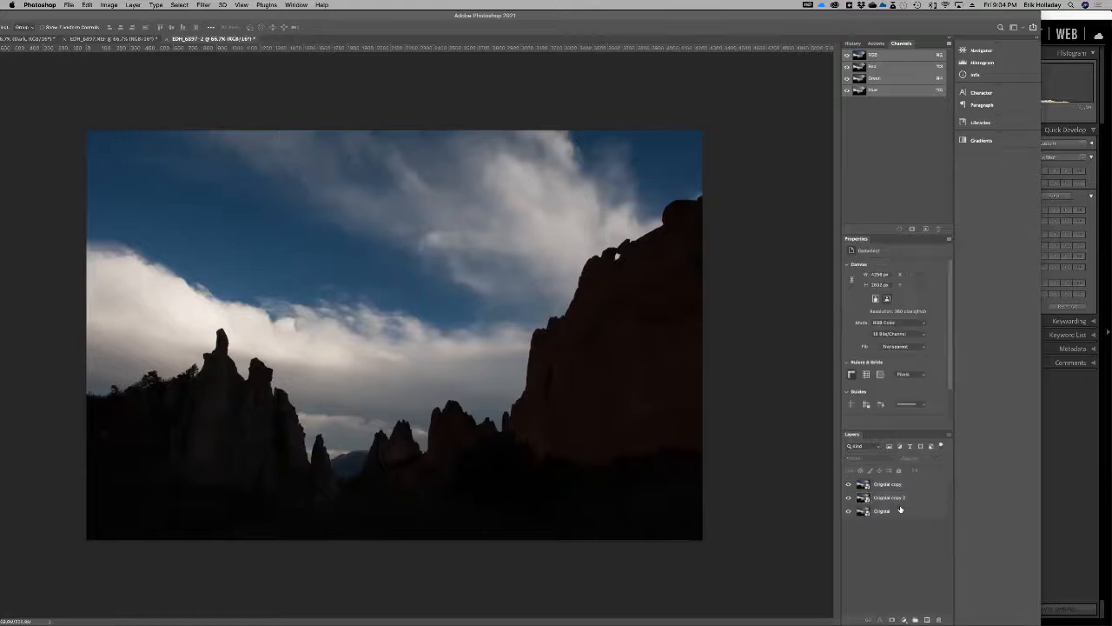
# Rename the middle smart object copy as Dark and the uppermost copy as Light.
pyautogui.click(897, 497)
pyautogui.write('Dark')
pyautogui.press('Return')
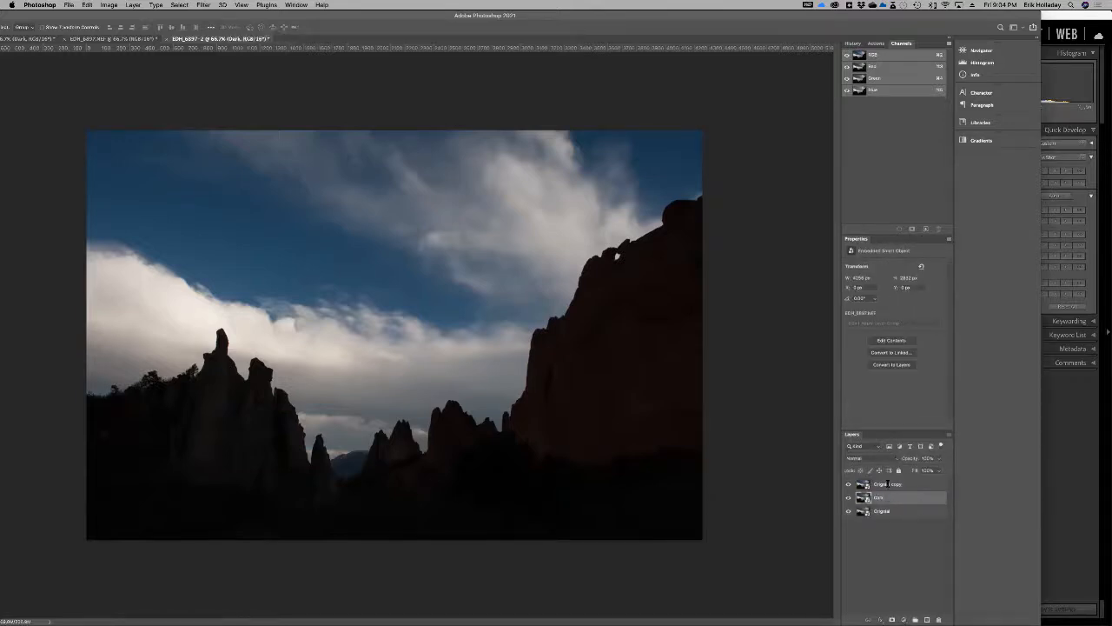
pyautogui.click(887, 484)
pyautogui.doubleClick(891, 485)
pyautogui.press('Return')
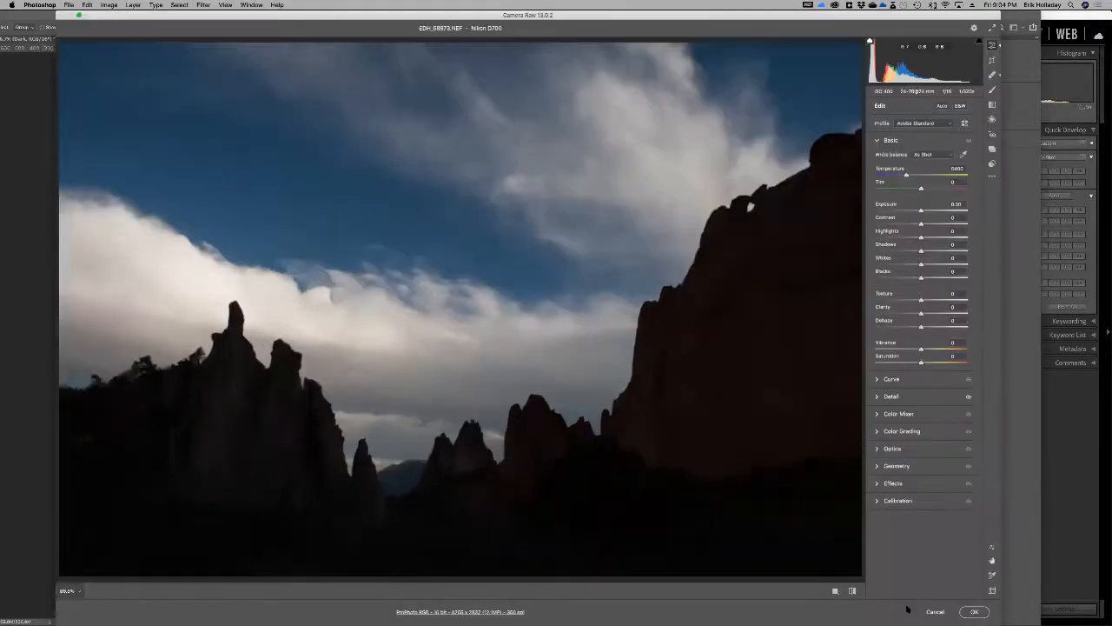
# Raise the Light layer's raw Exposure to about +1.25 and apply the change.
pyautogui.moveTo(923, 212); pyautogui.dragTo(935, 212)
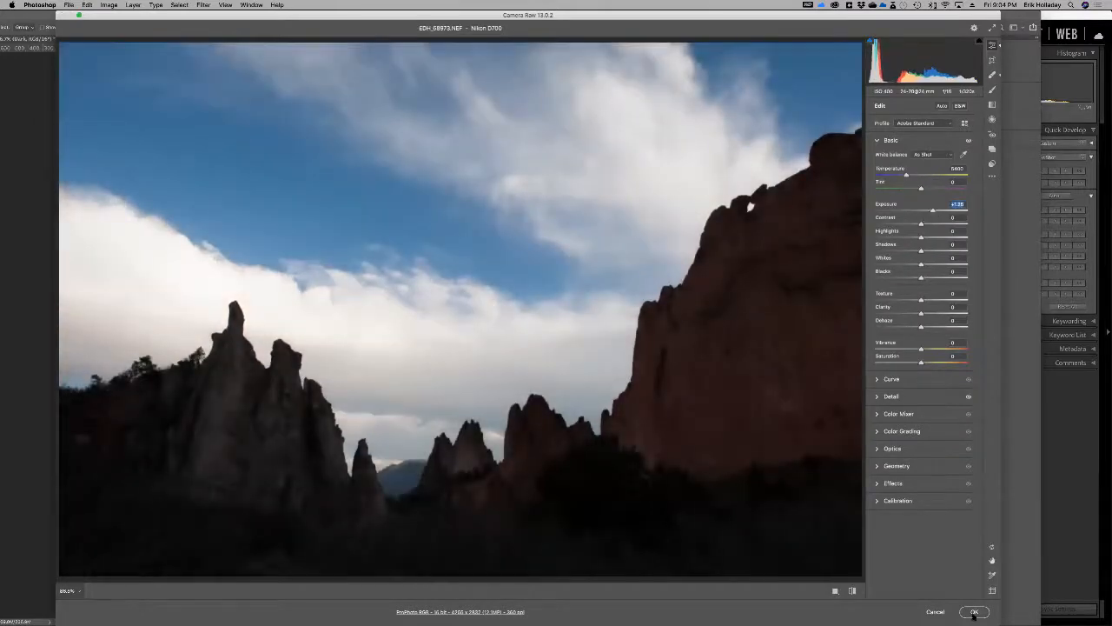
pyautogui.click(974, 612)
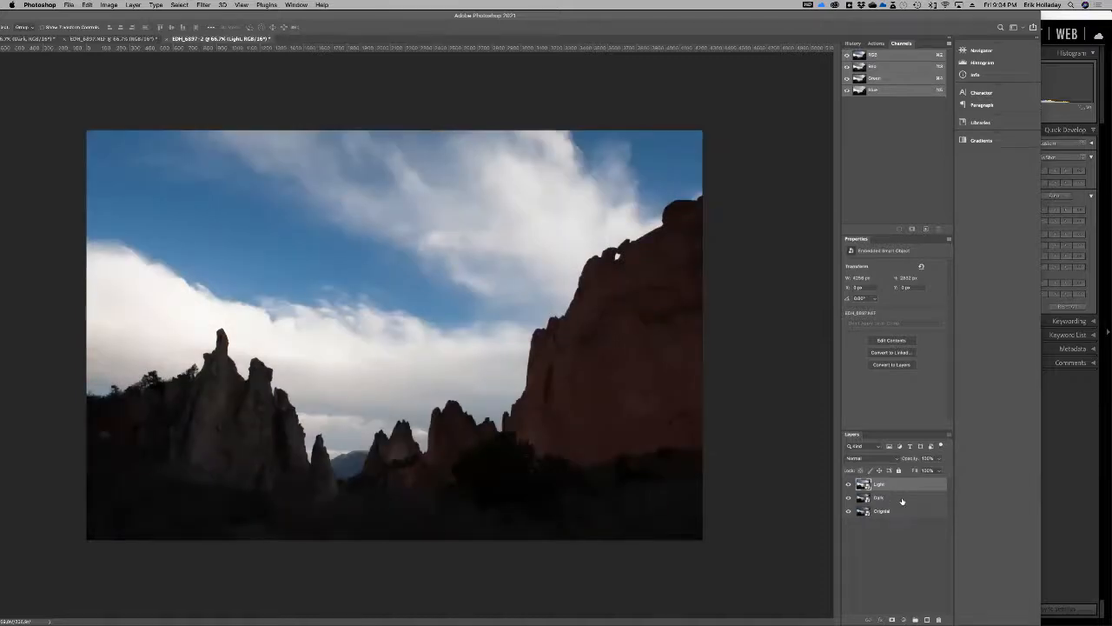
# Darken the Dark layer in Camera Raw with Exposure about -1.20, Whites +47 and slightly lowered Blacks, and apply the changes.
pyautogui.click(863, 498)
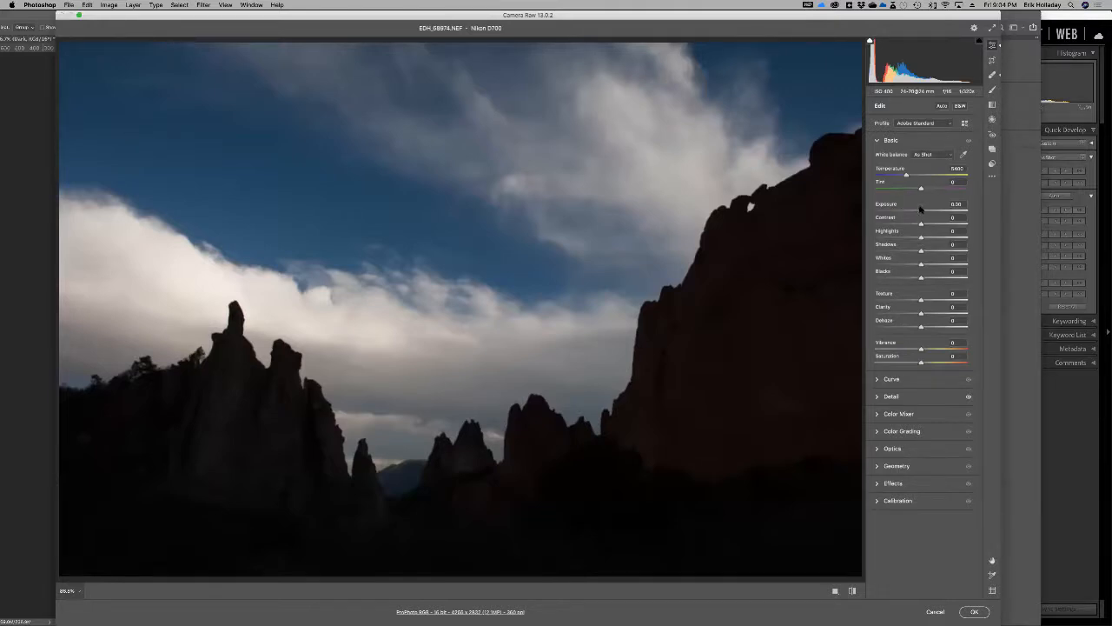
pyautogui.moveTo(921, 211); pyautogui.dragTo(910, 211)
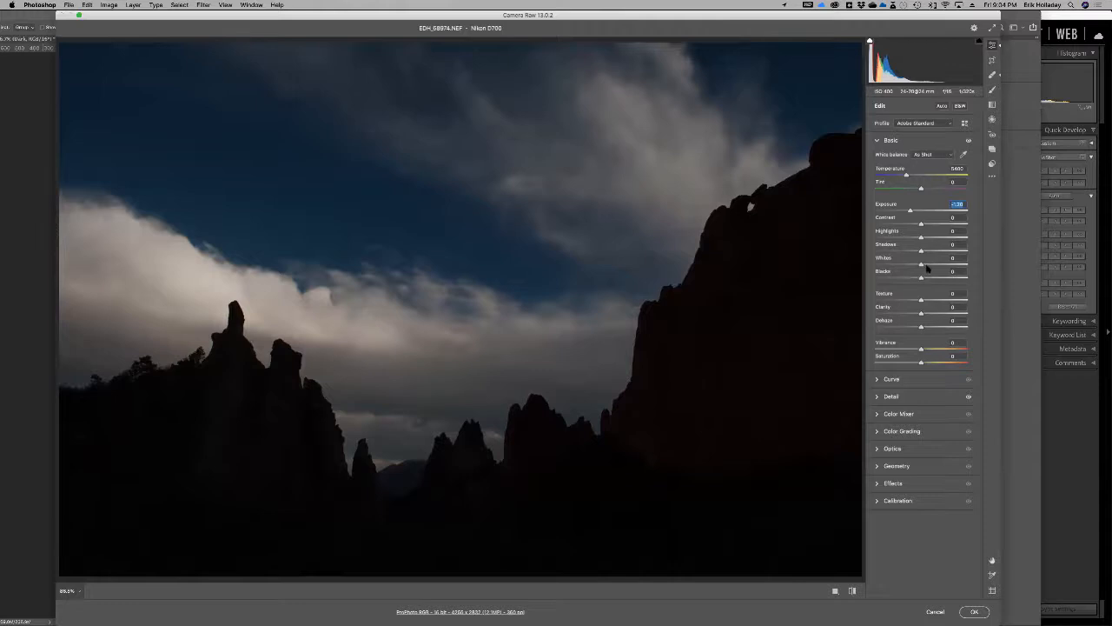
pyautogui.moveTo(923, 267)
pyautogui.mouseDown()
pyautogui.moveTo(946, 268)
pyautogui.moveTo(918, 280)
pyautogui.mouseUp()
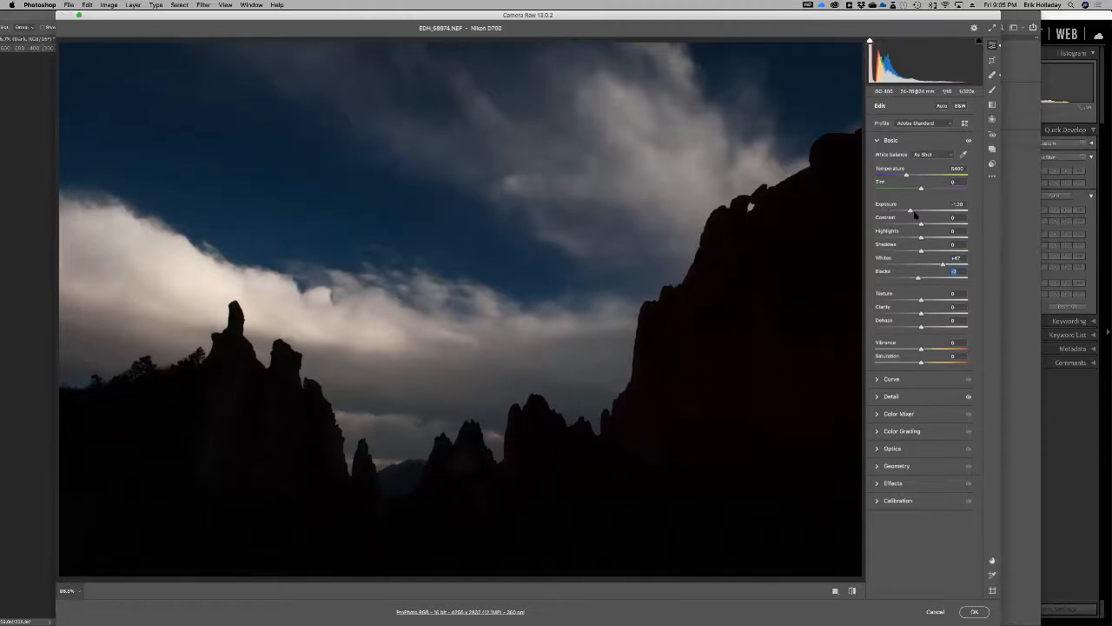
pyautogui.moveTo(909, 211); pyautogui.dragTo(911, 212)
pyautogui.press('Return')
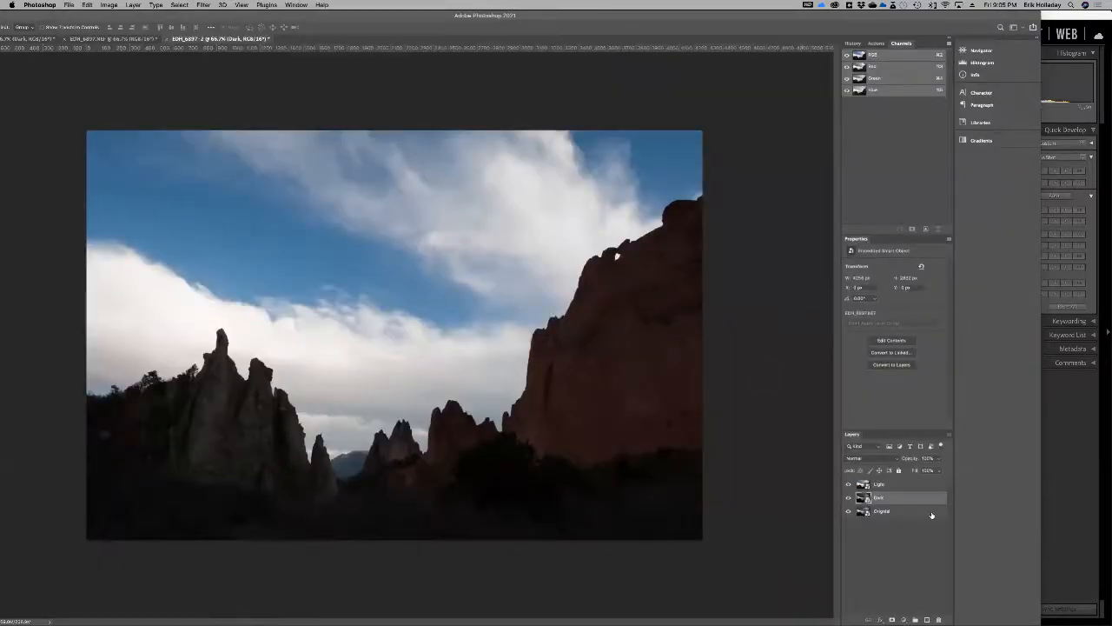
# Hide the Dark and Light layers and select the Original layer so only it remains visible.
pyautogui.click(883, 516)
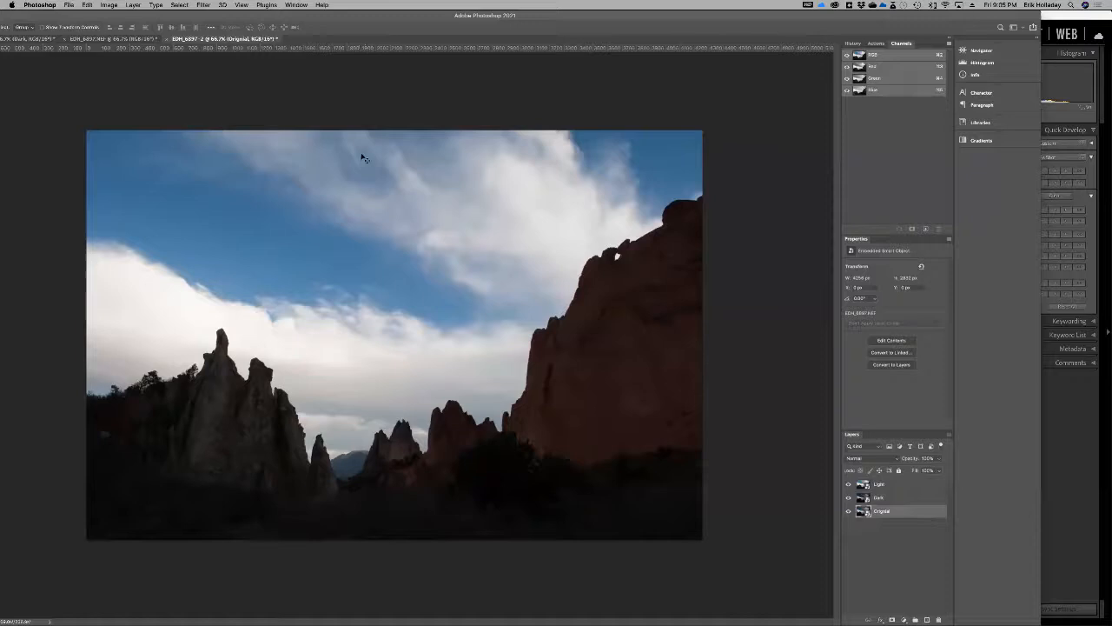
pyautogui.click(883, 559)
pyautogui.click(898, 489)
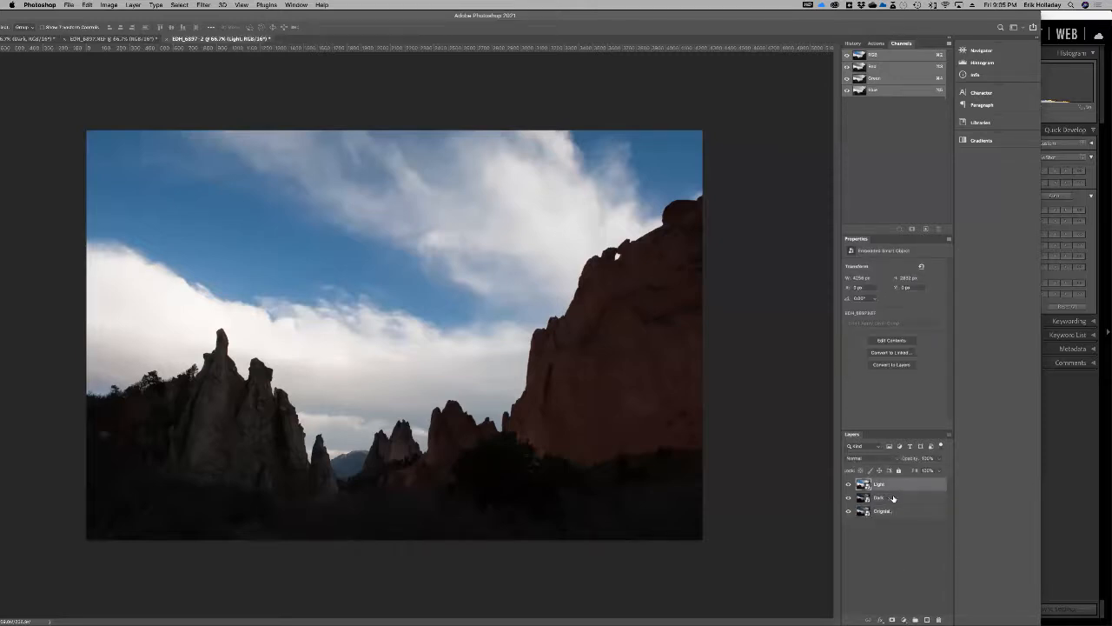
pyautogui.click(893, 498)
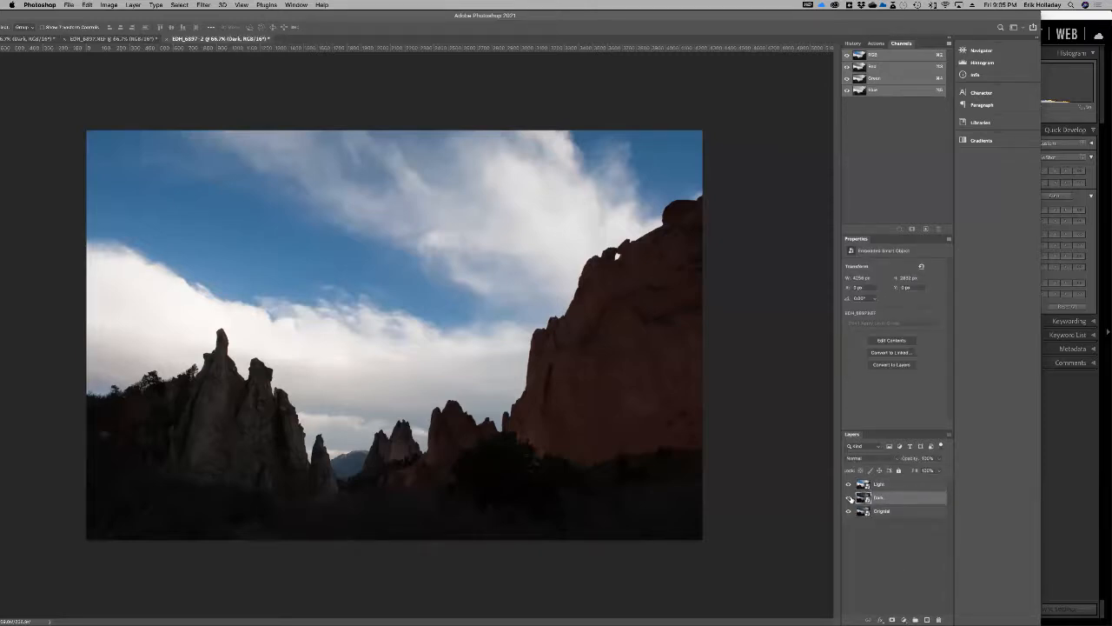
pyautogui.click(849, 498)
pyautogui.click(899, 487)
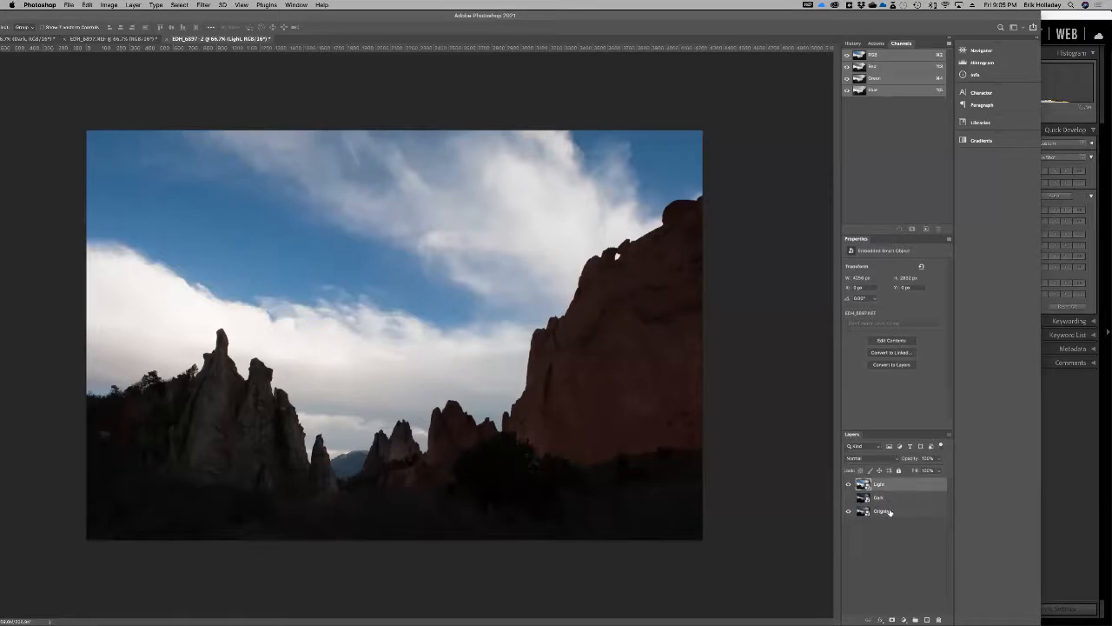
pyautogui.click(876, 42)
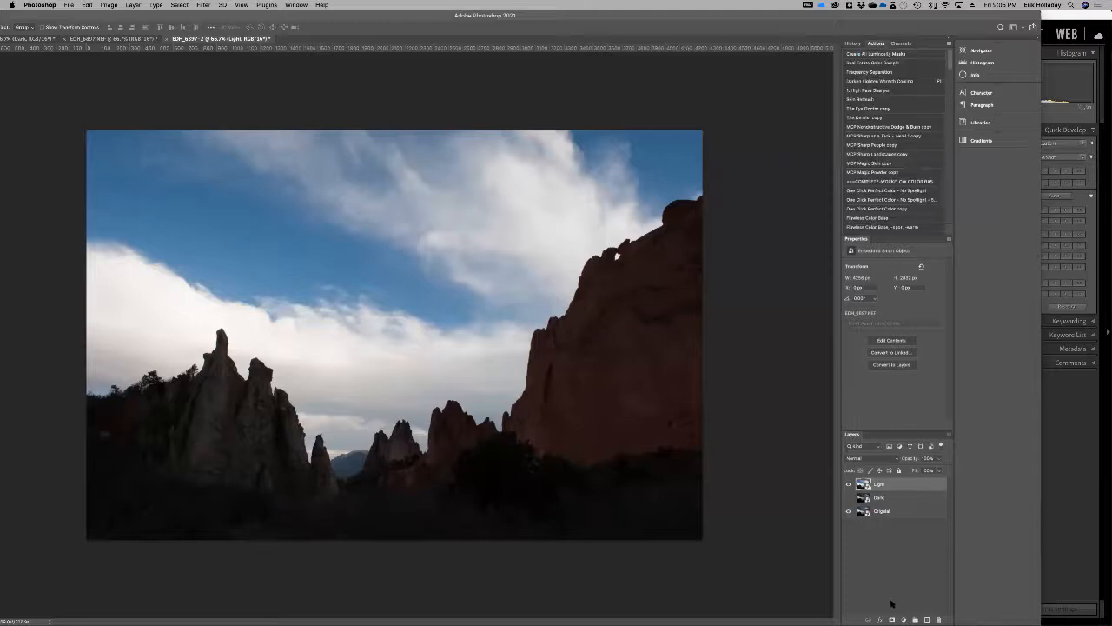
pyautogui.click(849, 485)
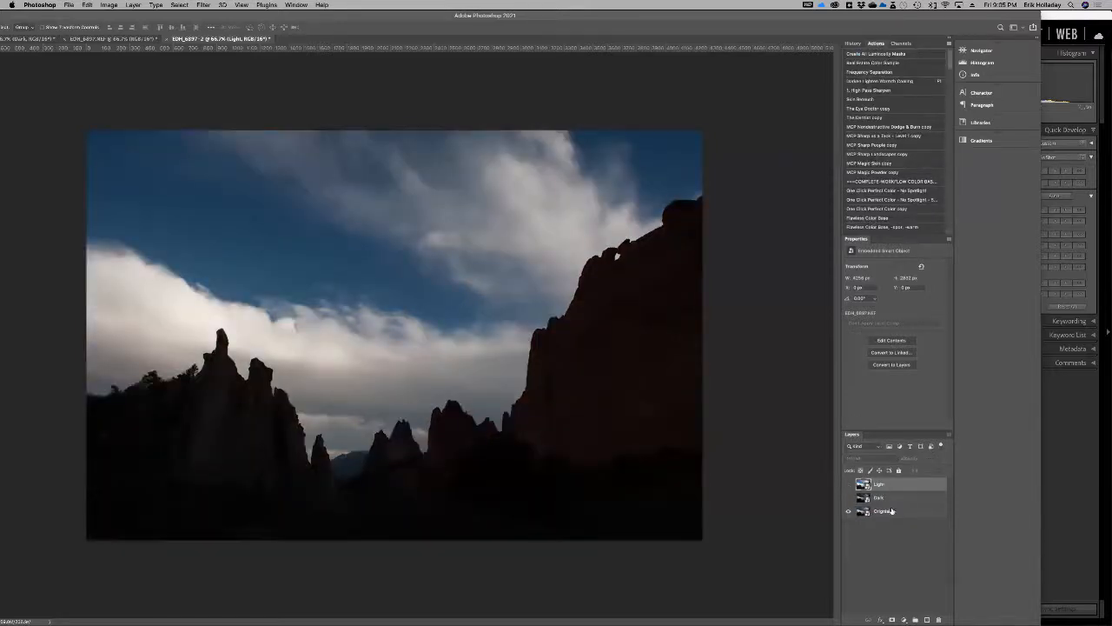
pyautogui.click(903, 512)
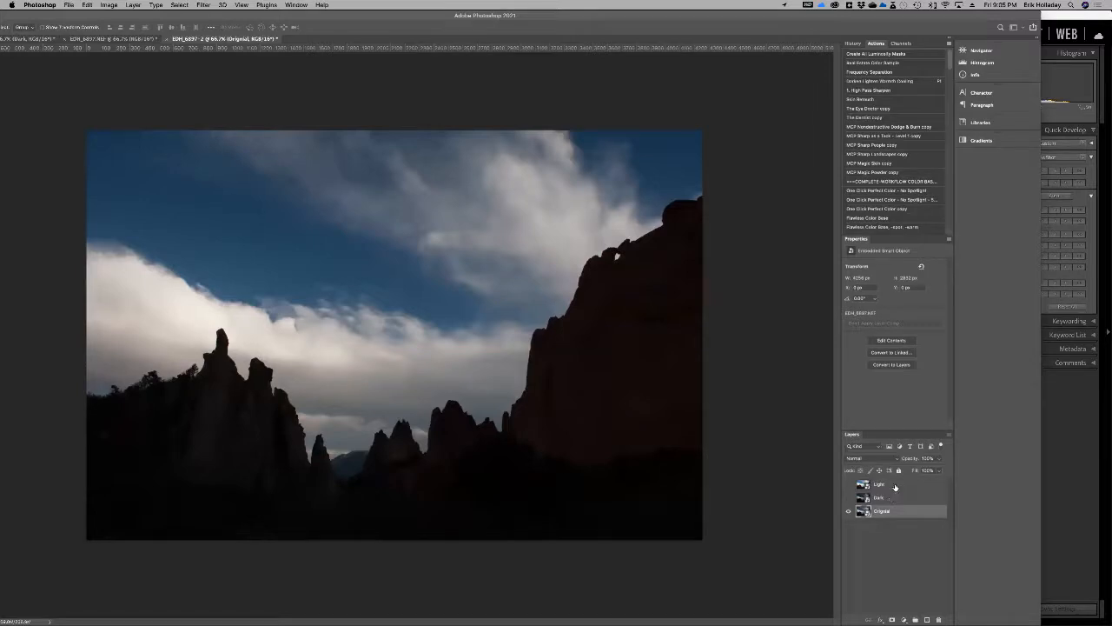
# Toggle the Light layer's visibility on and off to compare it with the Original.
pyautogui.click(859, 486)
pyautogui.click(850, 484)
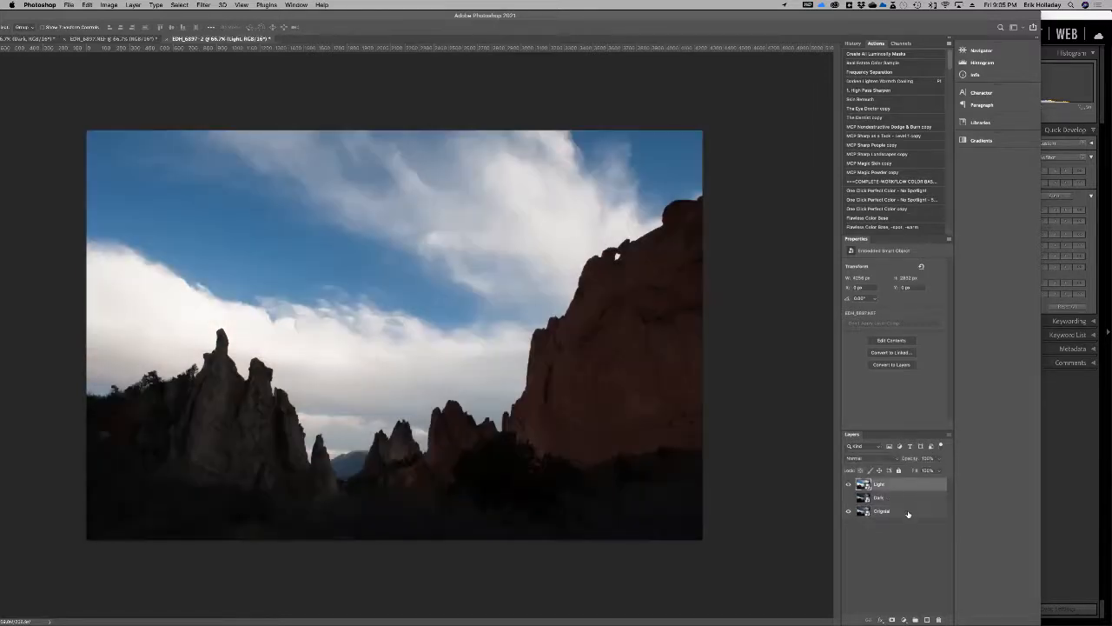
pyautogui.click(848, 487)
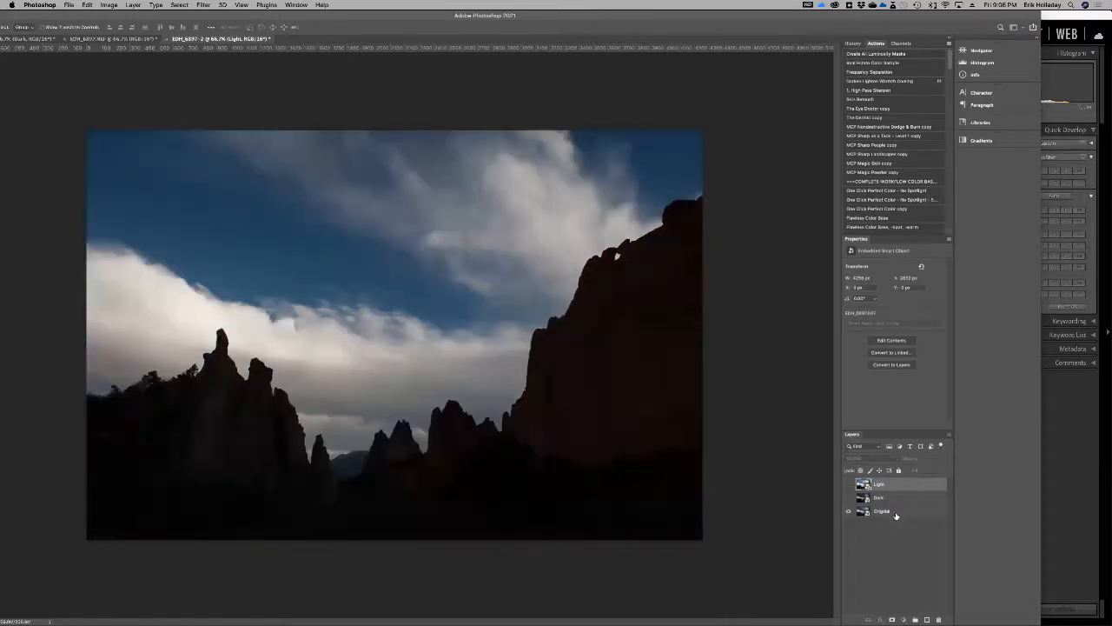
# Run the Create All Luminosity Masks action on the Original layer and bring up the list of channels.
pyautogui.click(873, 511)
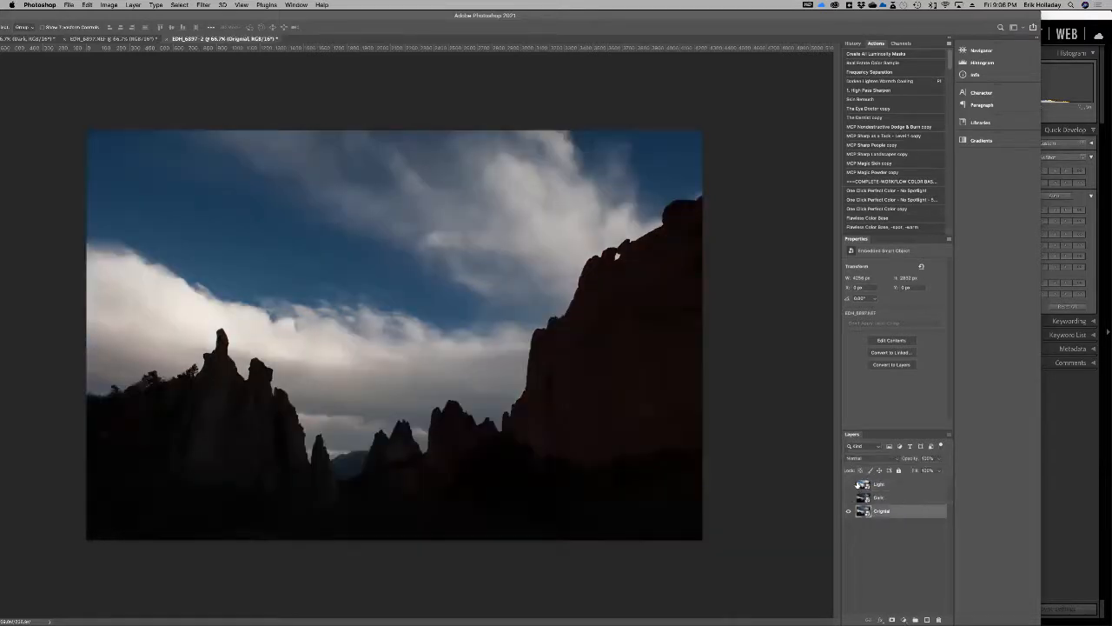
pyautogui.click(890, 53)
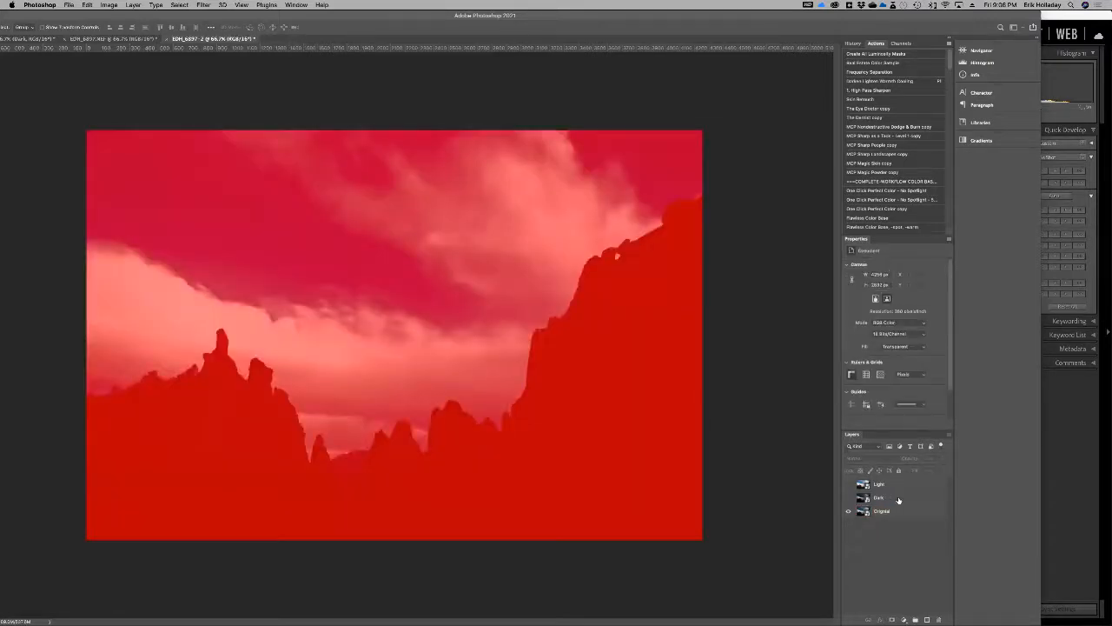
pyautogui.click(899, 499)
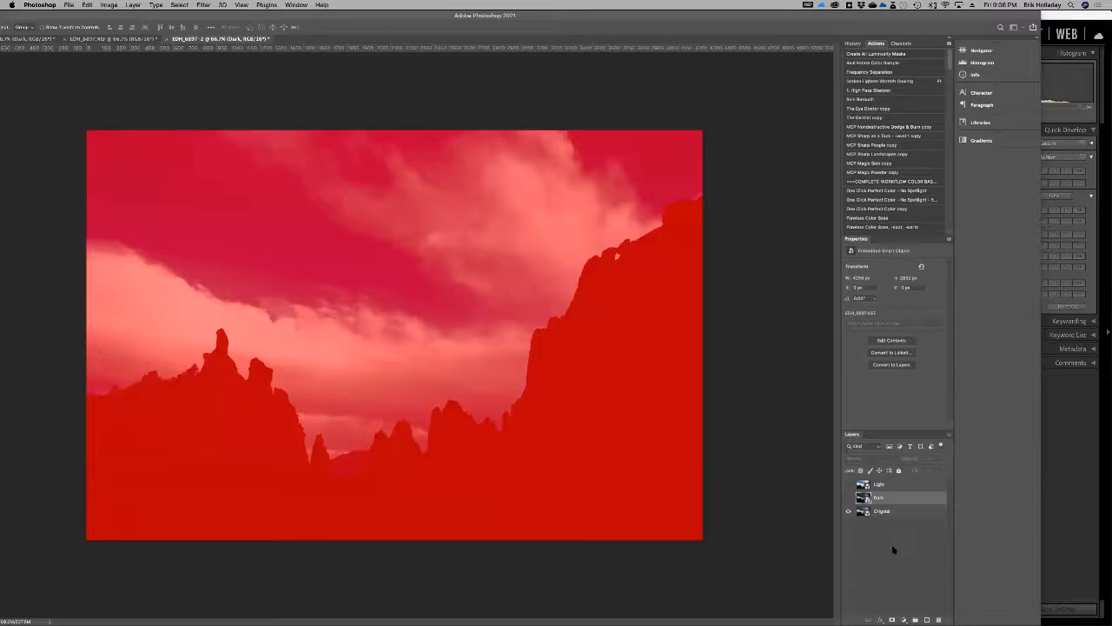
pyautogui.click(898, 512)
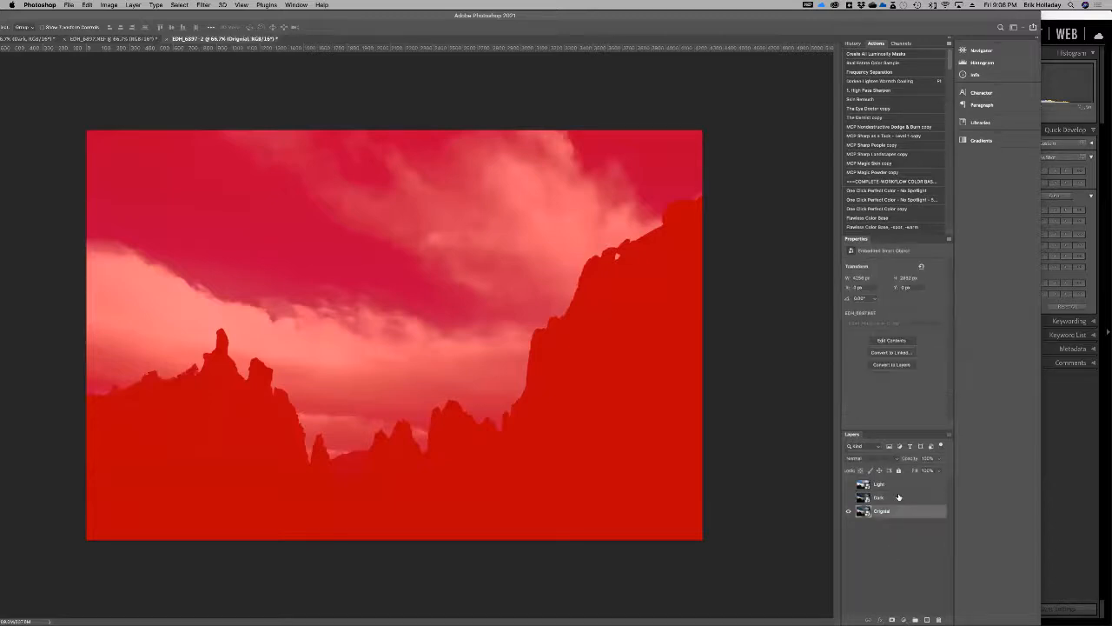
pyautogui.click(908, 43)
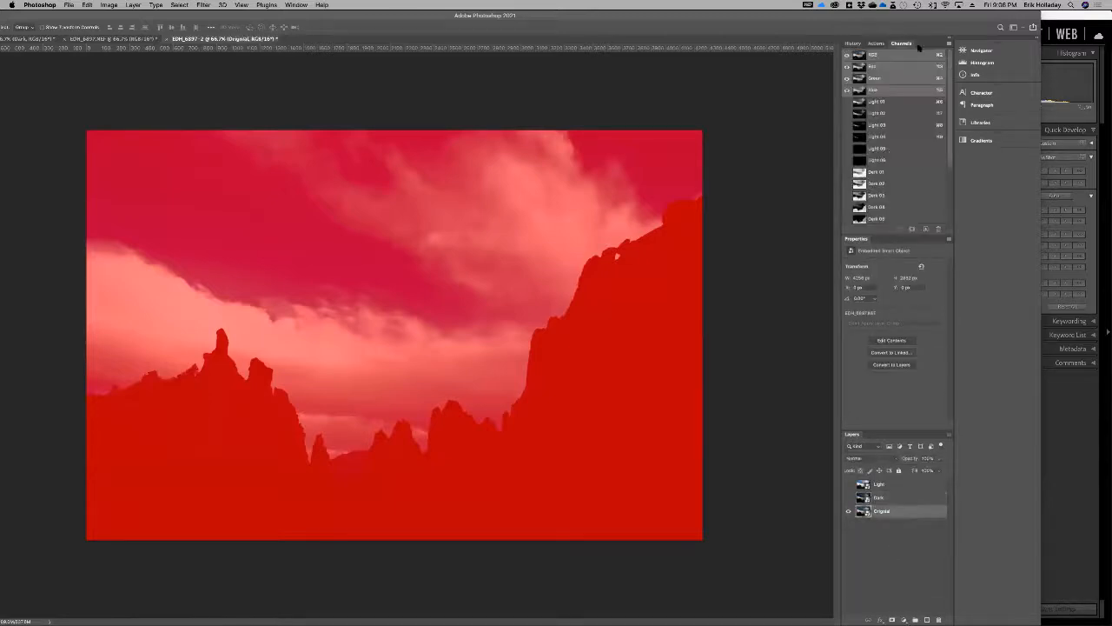
# Show the Light layer and view the Light 01 and Light 02 luminosity mask channels.
pyautogui.click(848, 484)
pyautogui.click(891, 485)
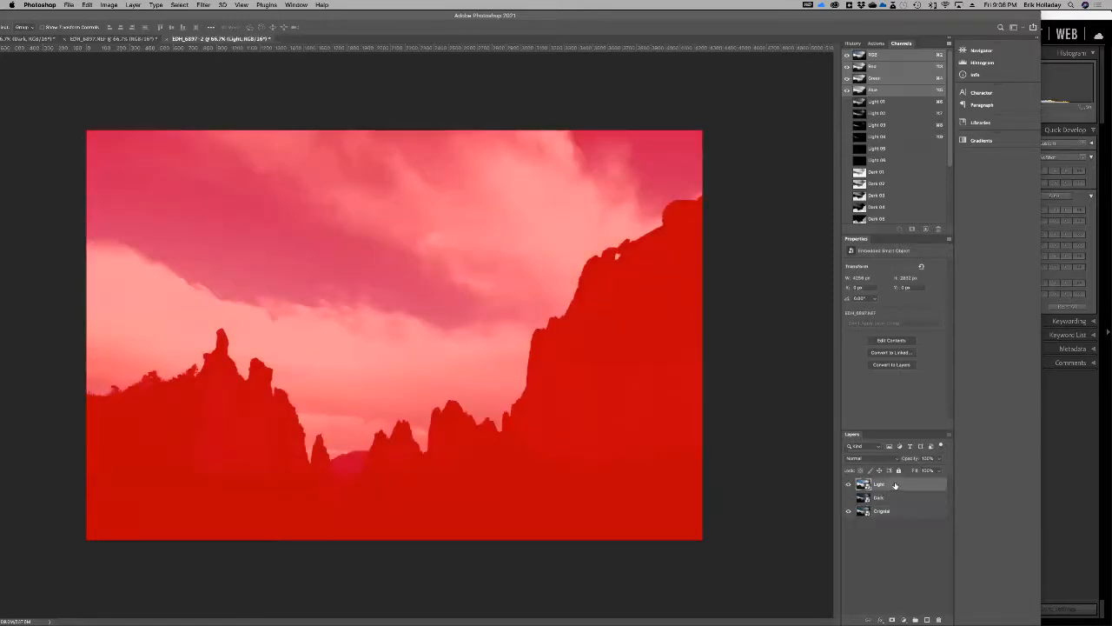
pyautogui.click(895, 544)
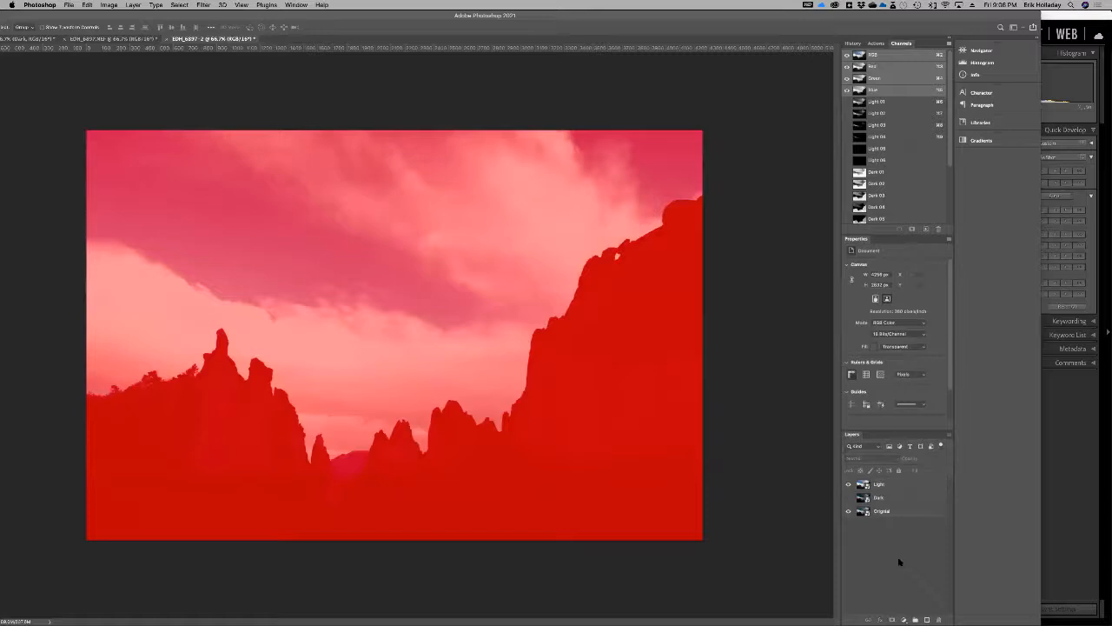
pyautogui.click(899, 106)
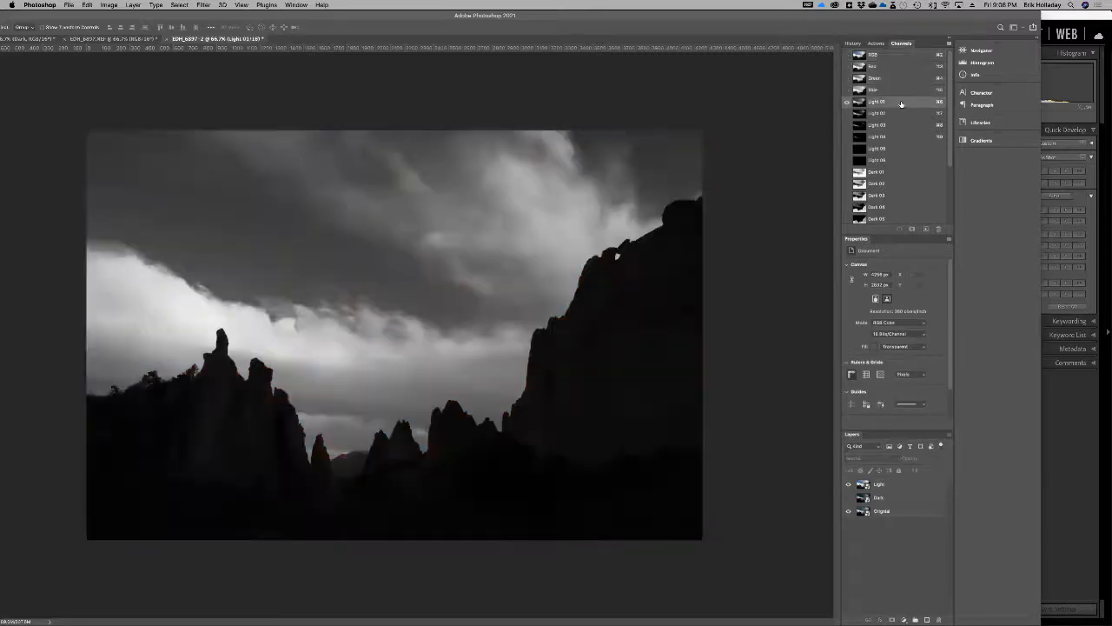
pyautogui.click(904, 113)
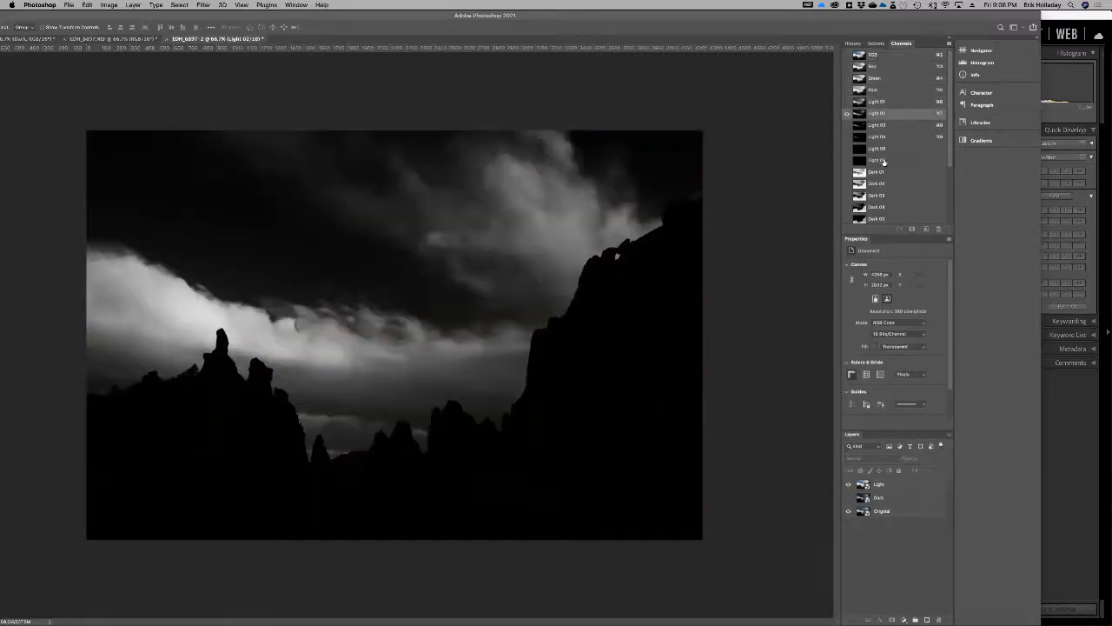
# Hide the Light layer, select Original, and compare the Light 02 and Light 03 channels.
pyautogui.click(849, 484)
pyautogui.click(899, 516)
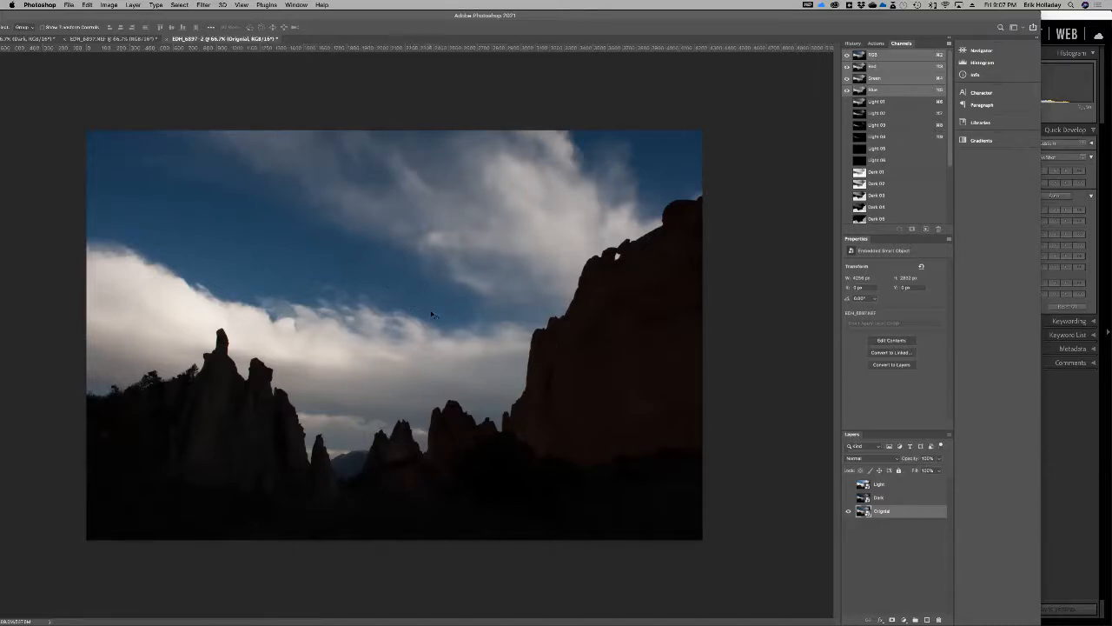
pyautogui.click(902, 114)
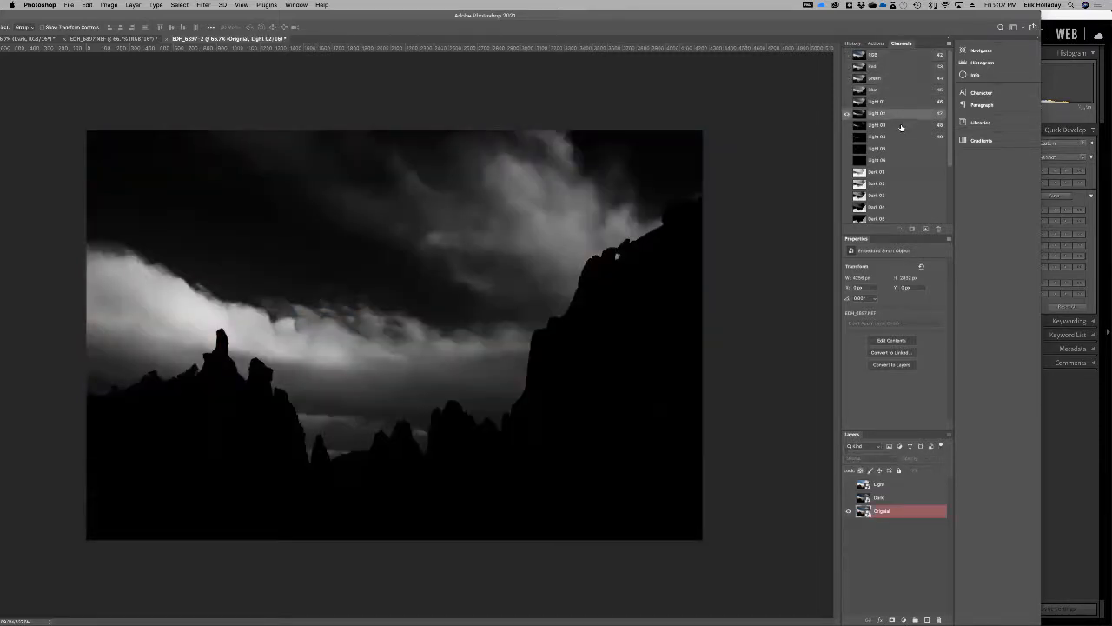
pyautogui.click(901, 126)
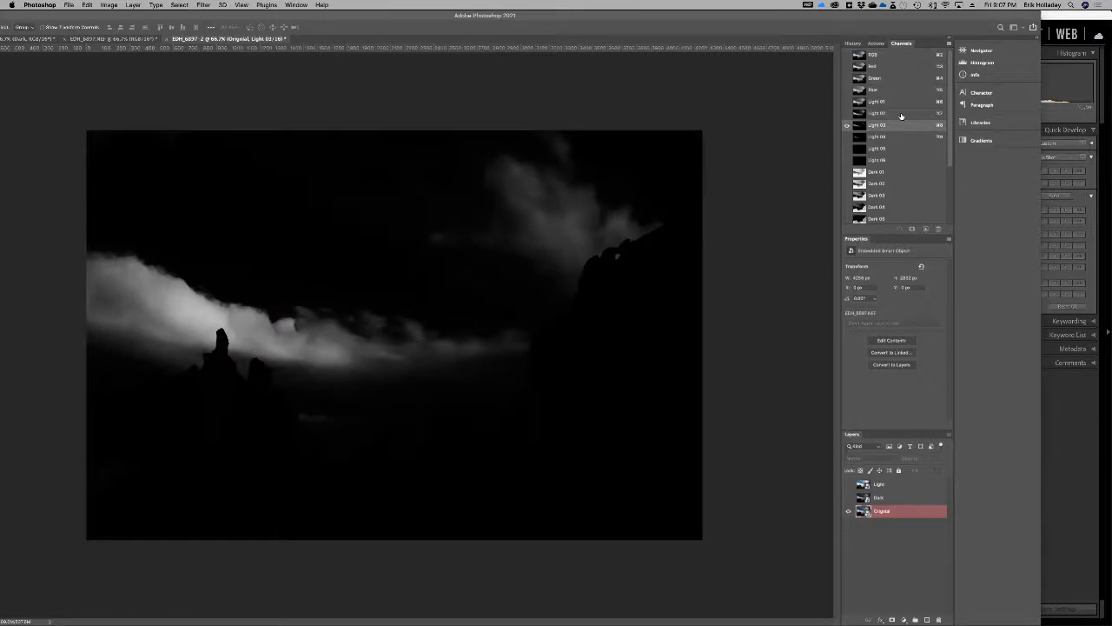
pyautogui.click(901, 113)
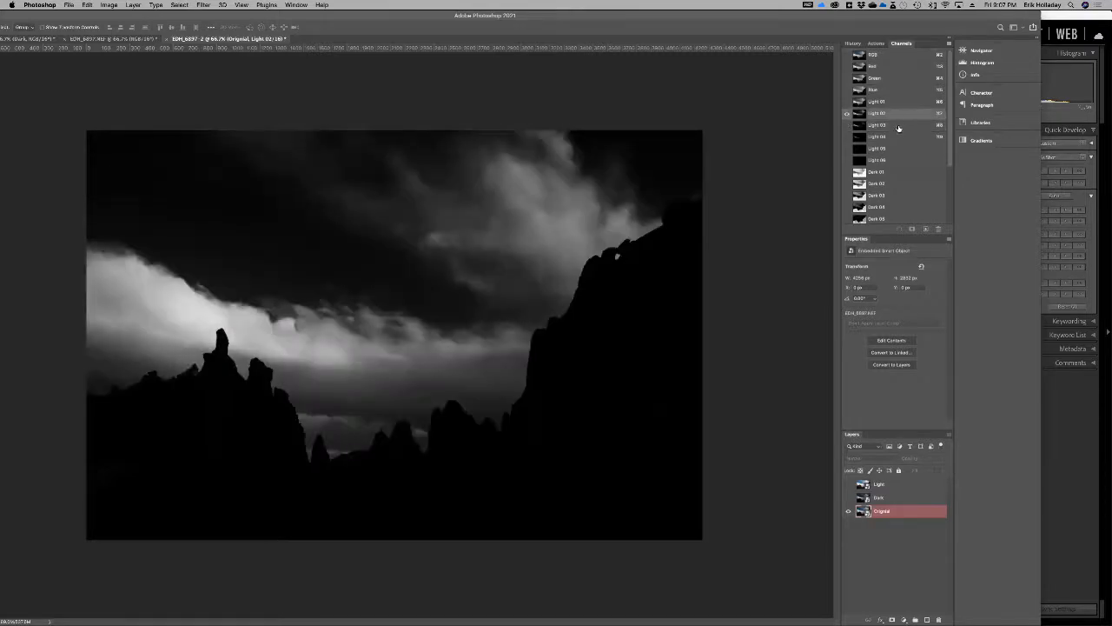
pyautogui.click(899, 126)
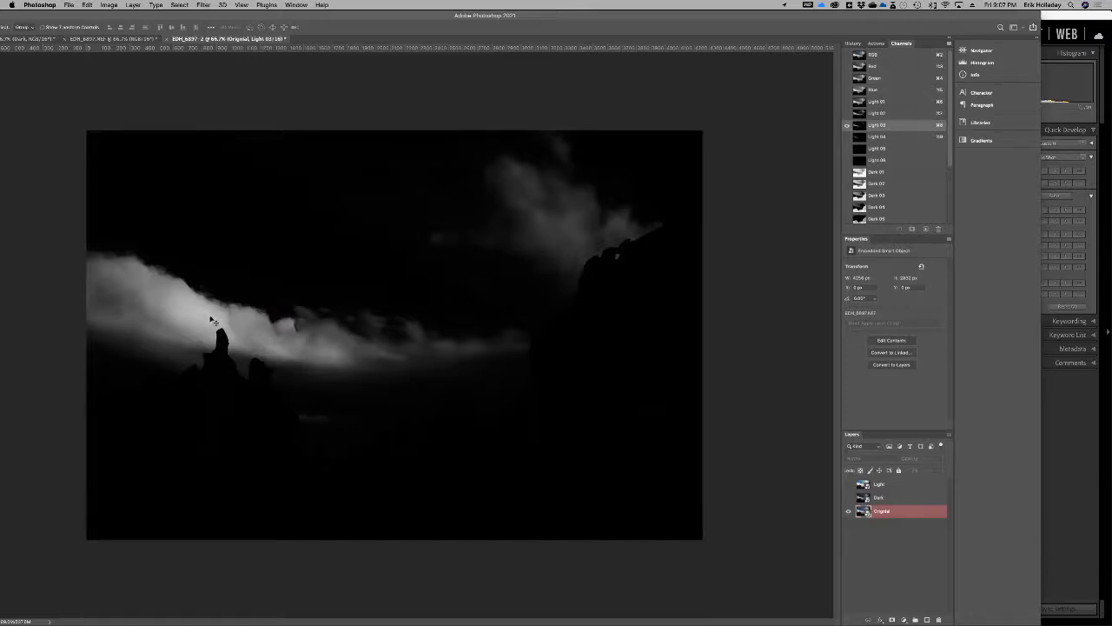
pyautogui.click(900, 116)
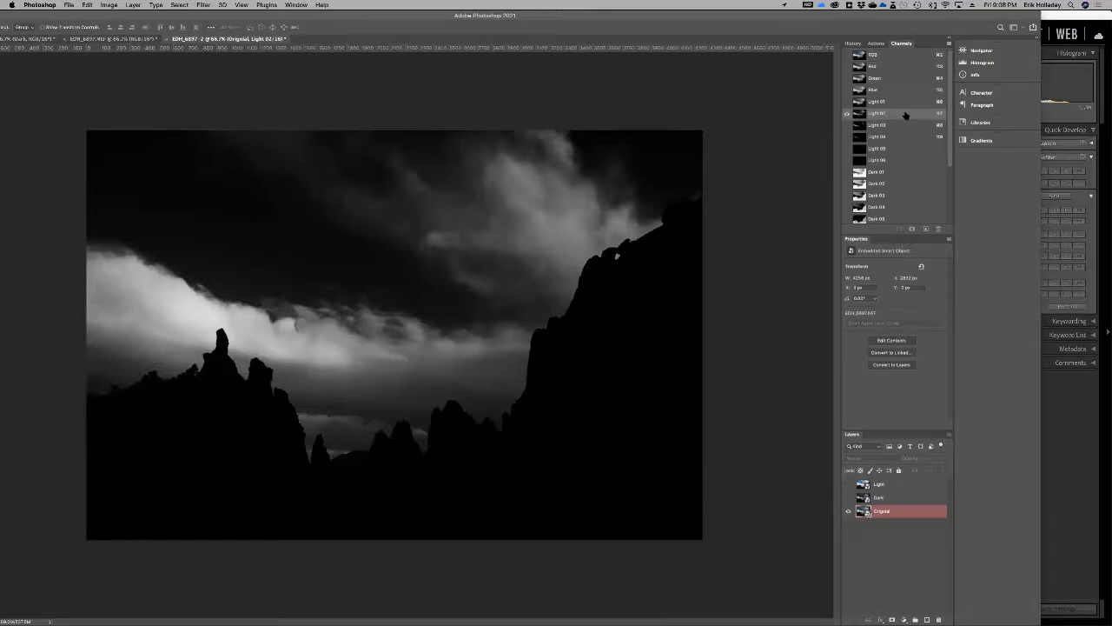
# Load the Light 02 channel as a selection and add it as a layer mask on the visible Dark layer.
pyautogui.keyDown('super'); pyautogui.click(860, 114); pyautogui.keyUp('super')
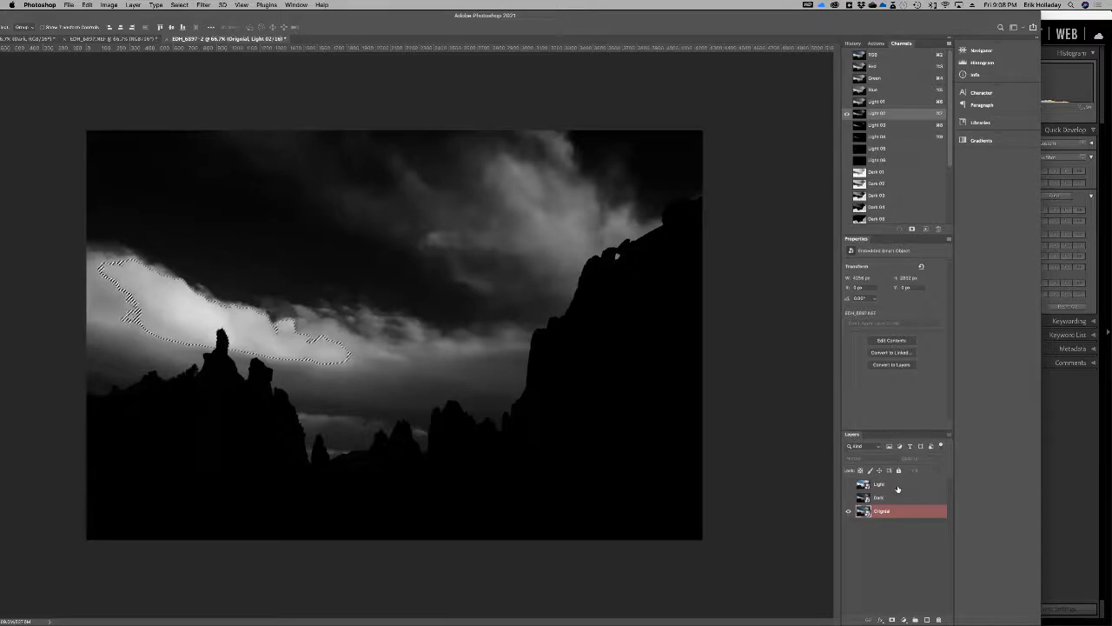
pyautogui.click(850, 486)
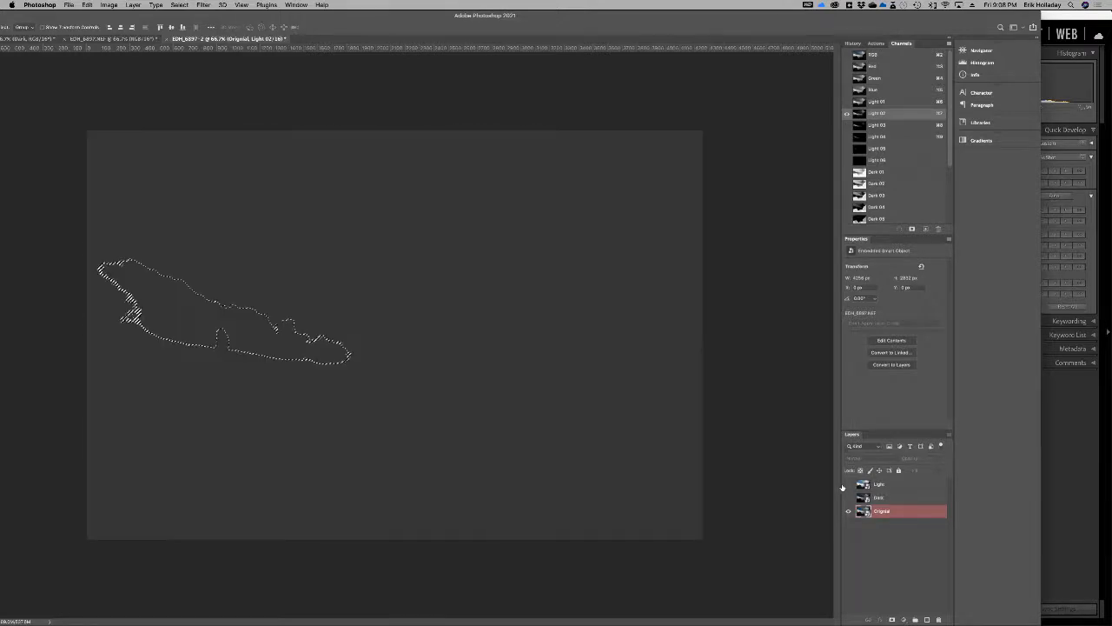
pyautogui.click(876, 485)
pyautogui.click(896, 500)
pyautogui.click(849, 498)
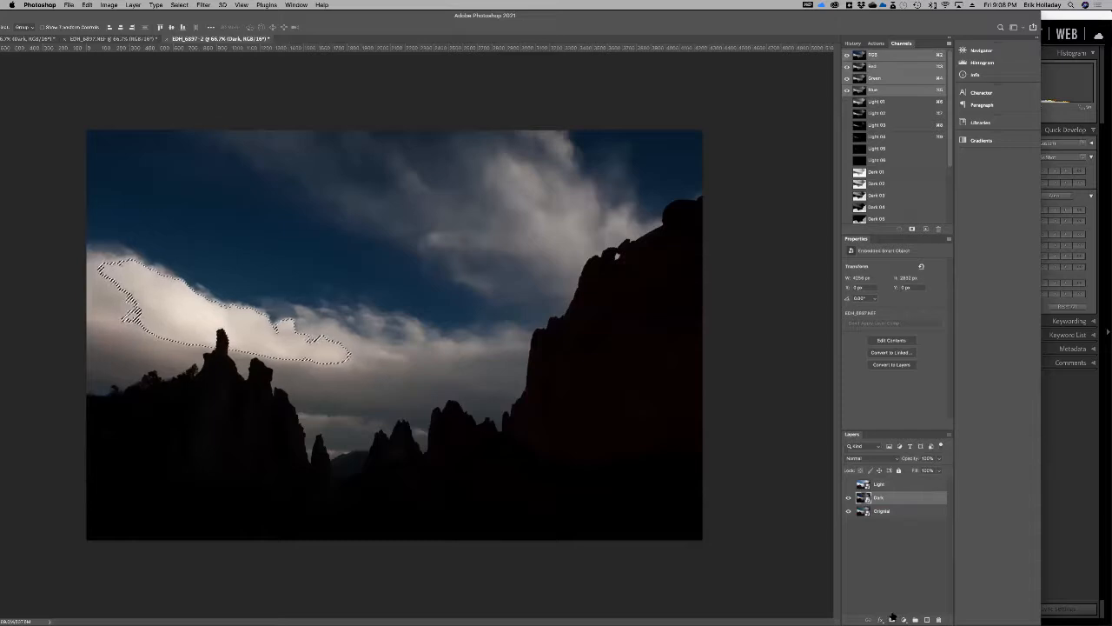
pyautogui.click(892, 619)
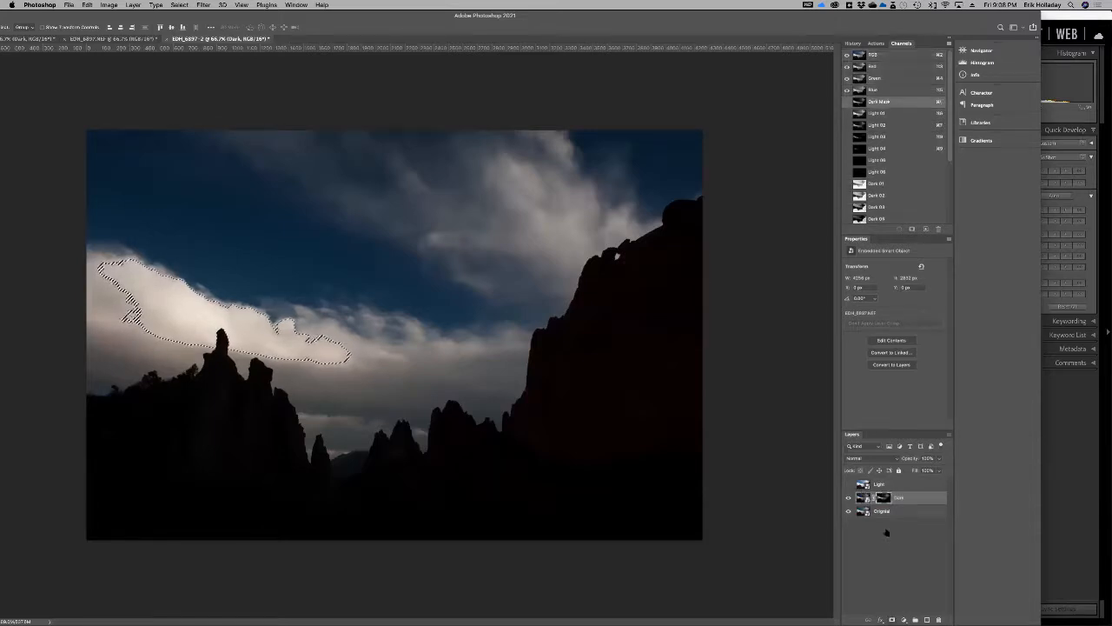
# Fill the Dark layer's mask with black.
pyautogui.click(884, 498)
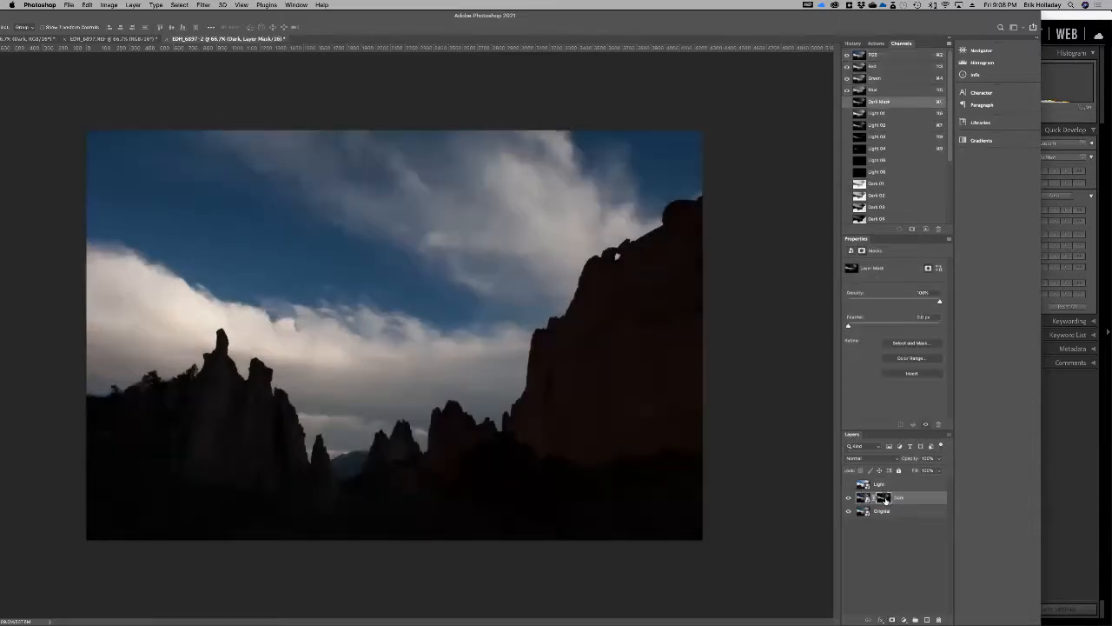
pyautogui.click(109, 5)
pyautogui.moveTo(87, 5)
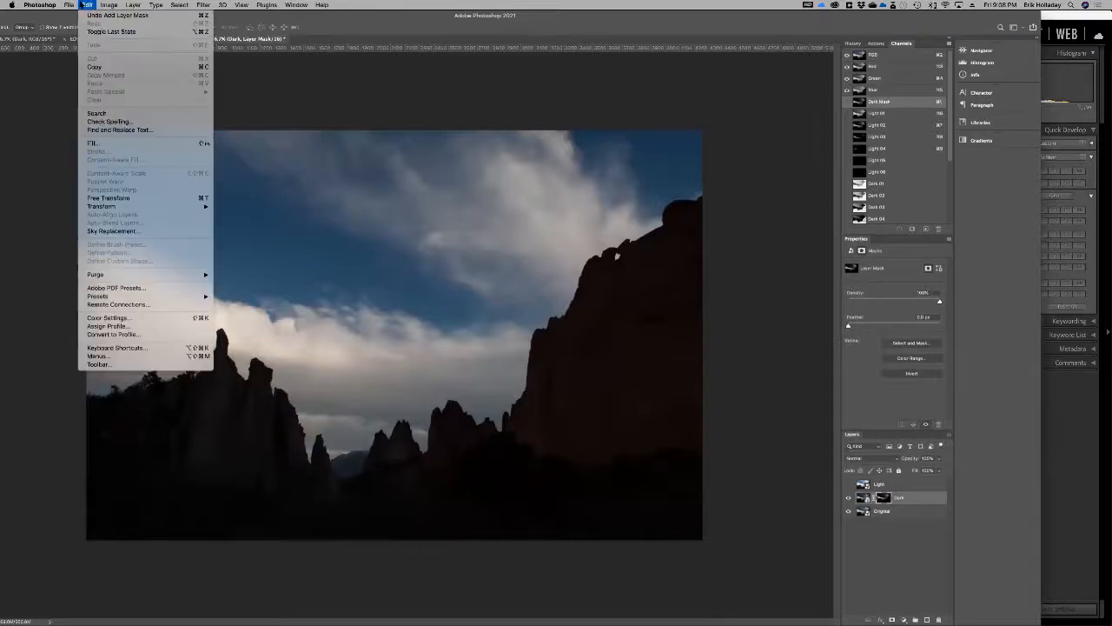
pyautogui.click(94, 142)
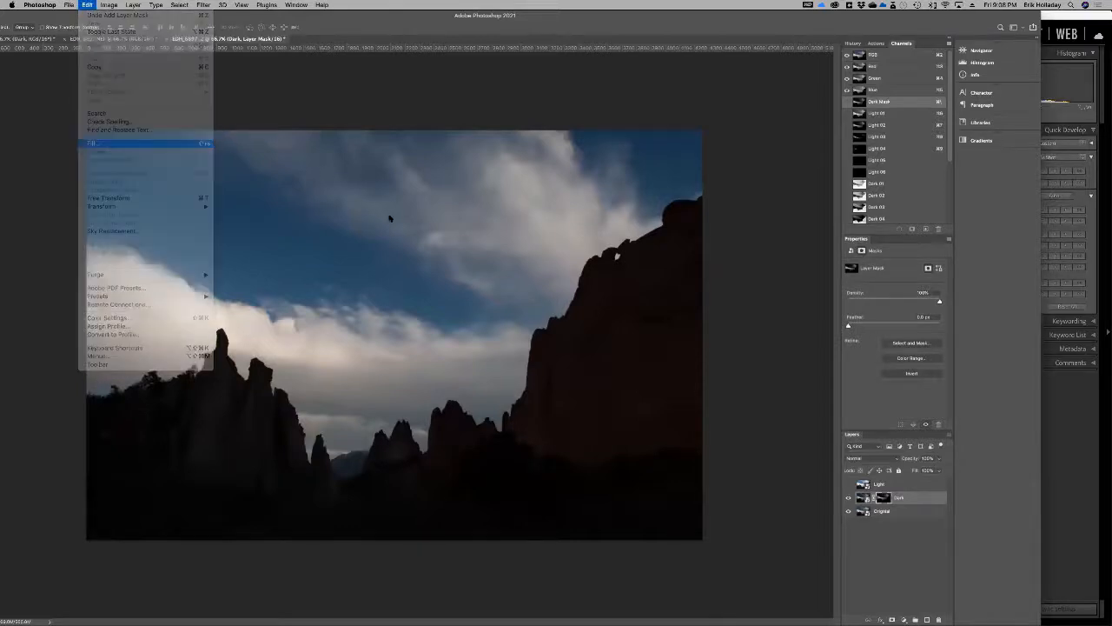
pyautogui.click(474, 209)
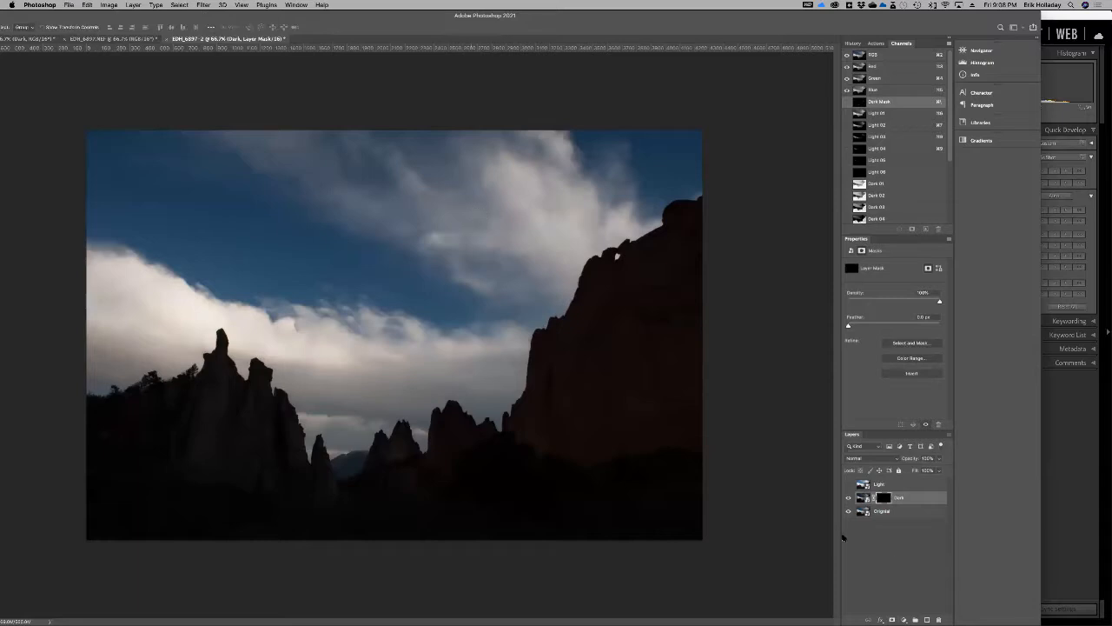
# Load the Light 02 channel as a selection and make the Dark layer's mask the active painting target.
pyautogui.click(901, 523)
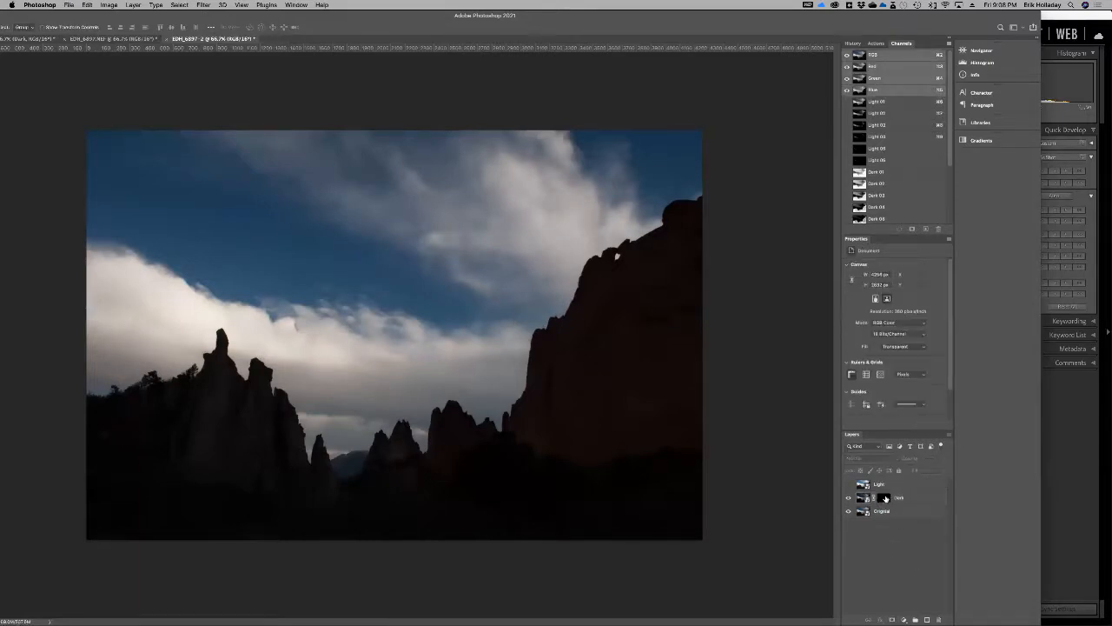
pyautogui.click(885, 498)
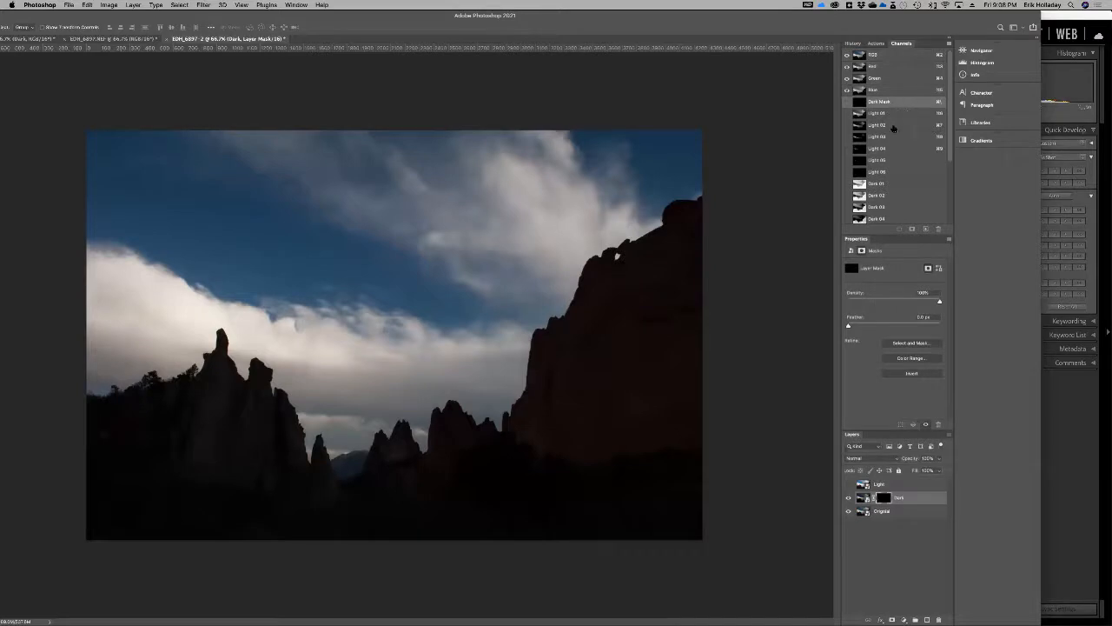
pyautogui.click(860, 126)
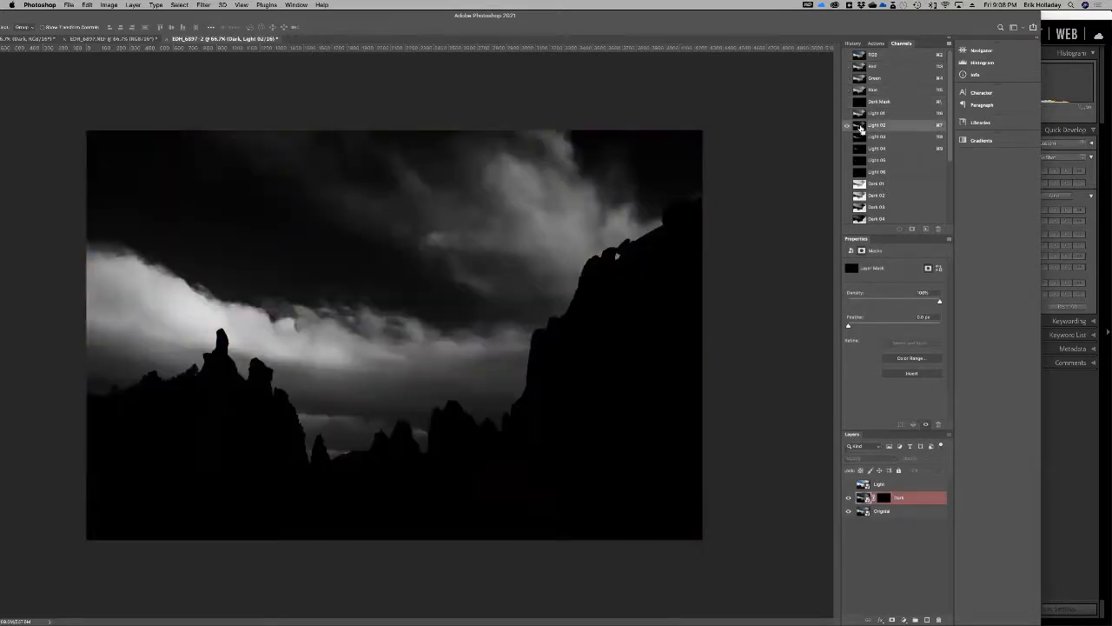
pyautogui.keyDown('super'); pyautogui.click(875, 124); pyautogui.keyUp('super')
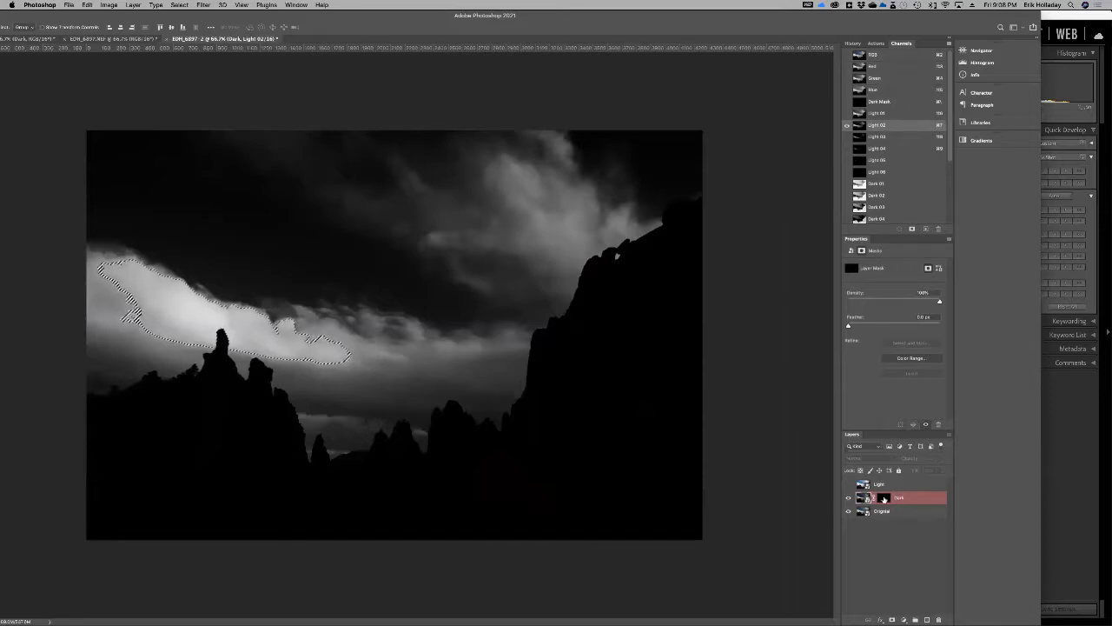
pyautogui.click(887, 501)
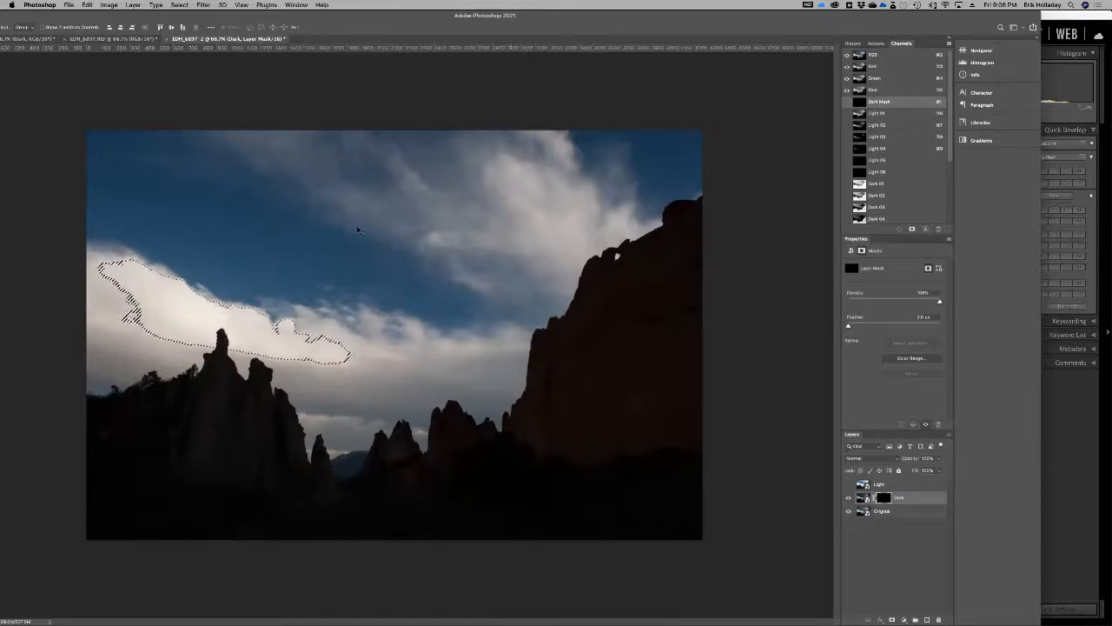
# Hide the selection edges and paint the bright clouds into the Dark layer's mask with the Brush at 100% opacity.
pyautogui.press('b')
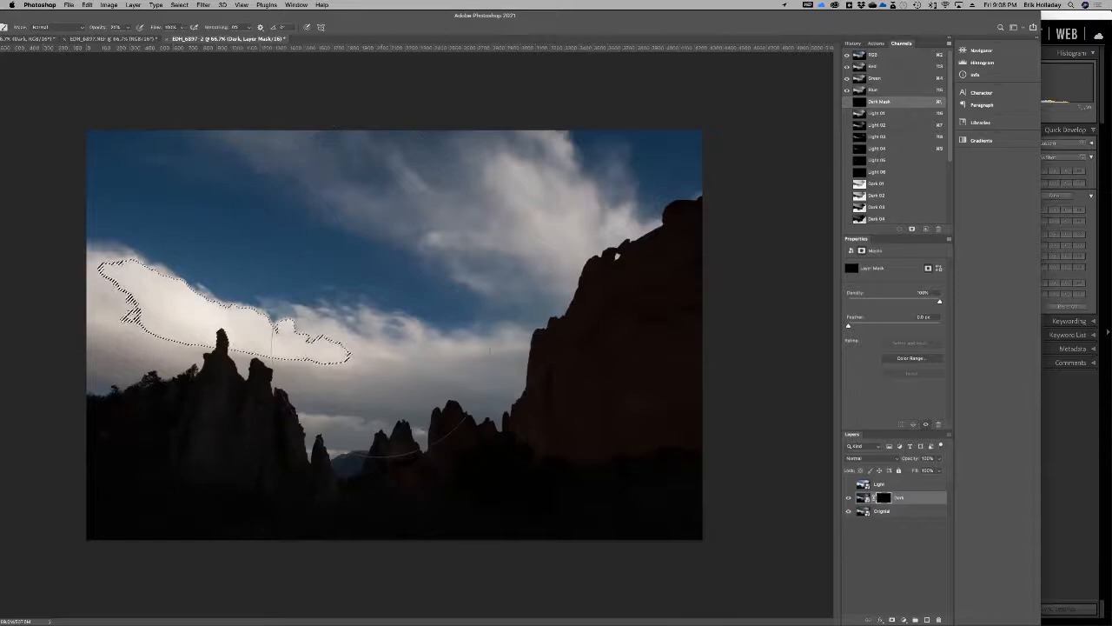
pyautogui.press('0')
pyautogui.moveTo(413, 18); pyautogui.dragTo(473, 17)
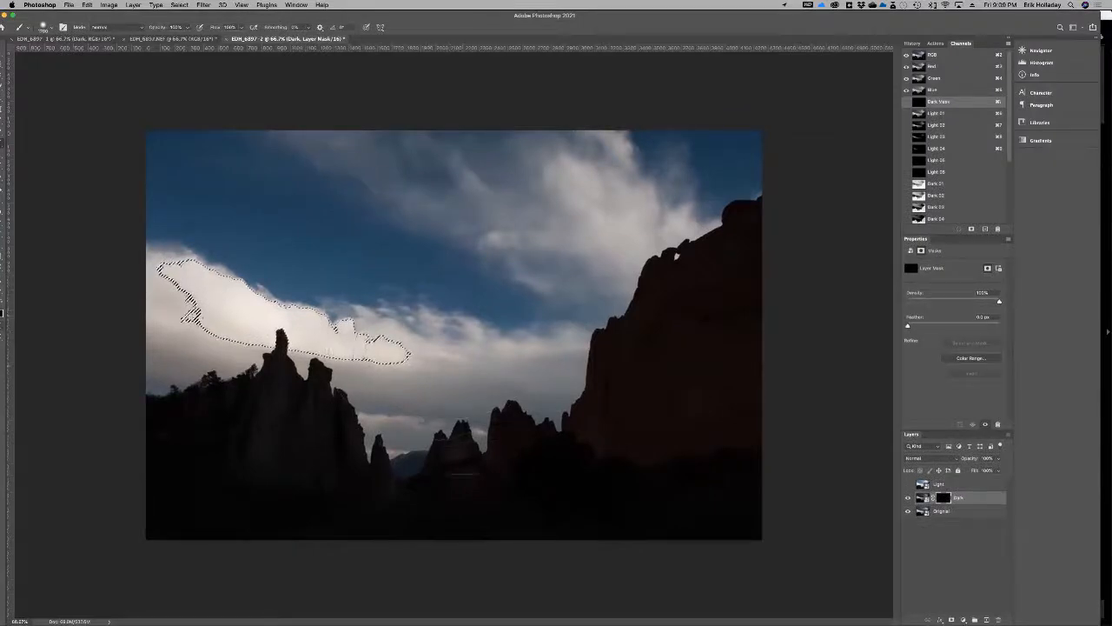
pyautogui.press('super+d')
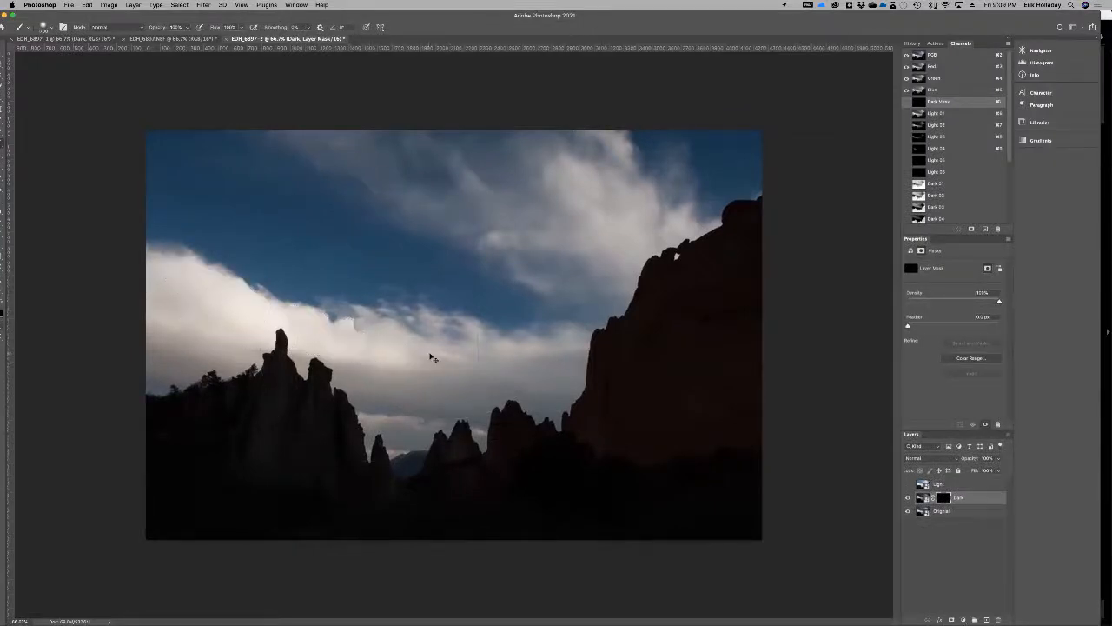
pyautogui.press('super+h')
pyautogui.press('super+h')
pyautogui.press('super+h')
pyautogui.press('super+h')
pyautogui.press('super+h')
pyautogui.press('super+h')
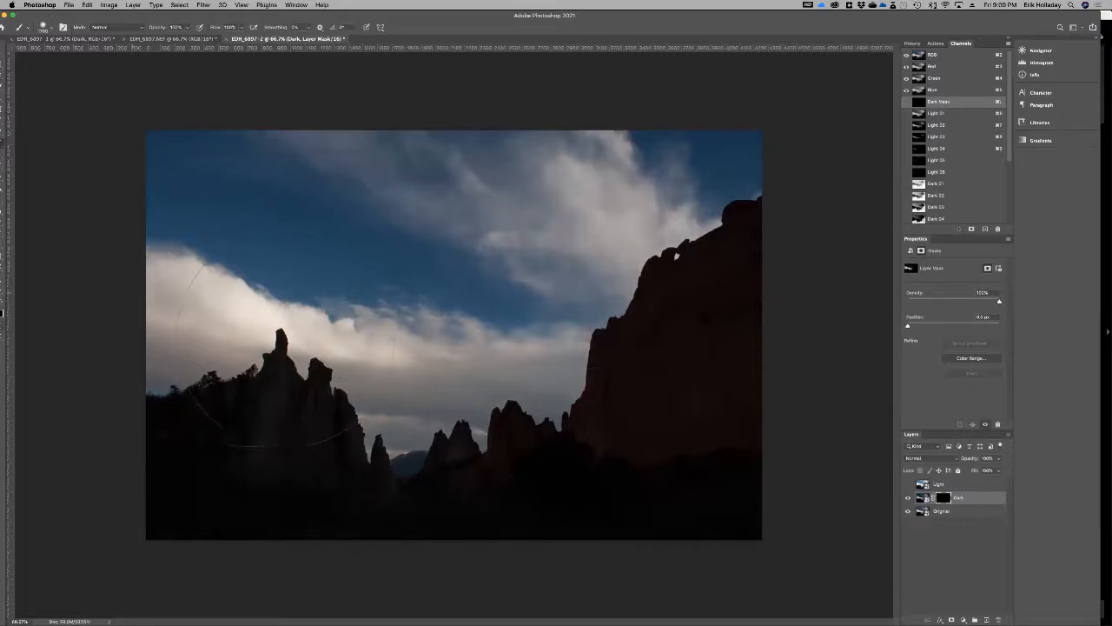
pyautogui.moveTo(286, 338)
pyautogui.mouseDown()
pyautogui.moveTo(338, 365)
pyautogui.moveTo(520, 215)
pyautogui.mouseUp()
# Show the Light layer and add a black layer mask that hides all of it.
pyautogui.click(908, 487)
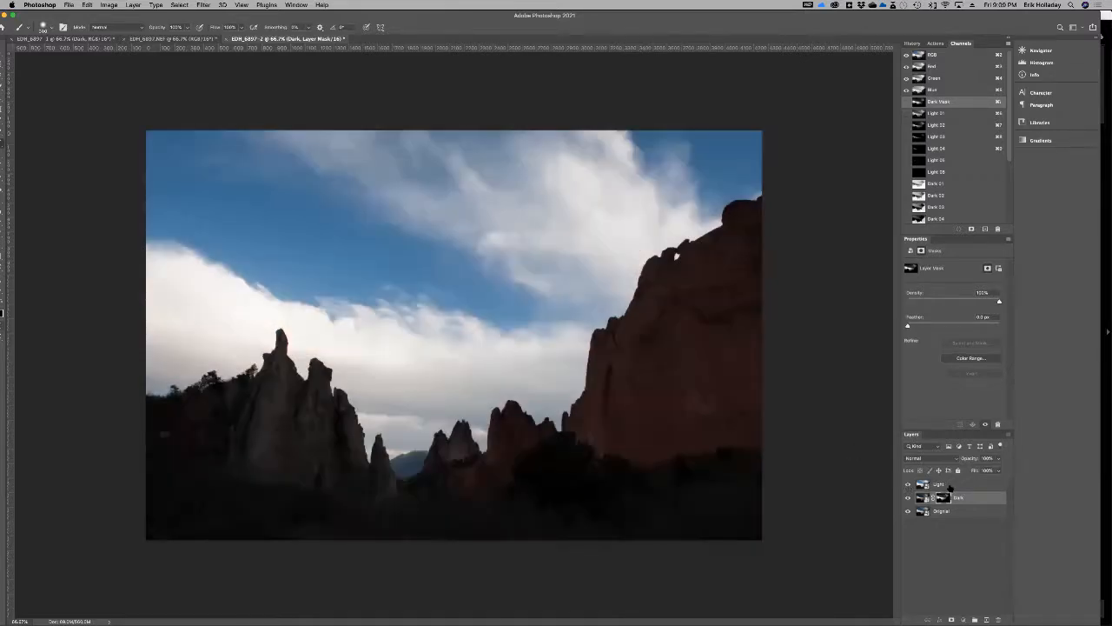
pyautogui.click(945, 485)
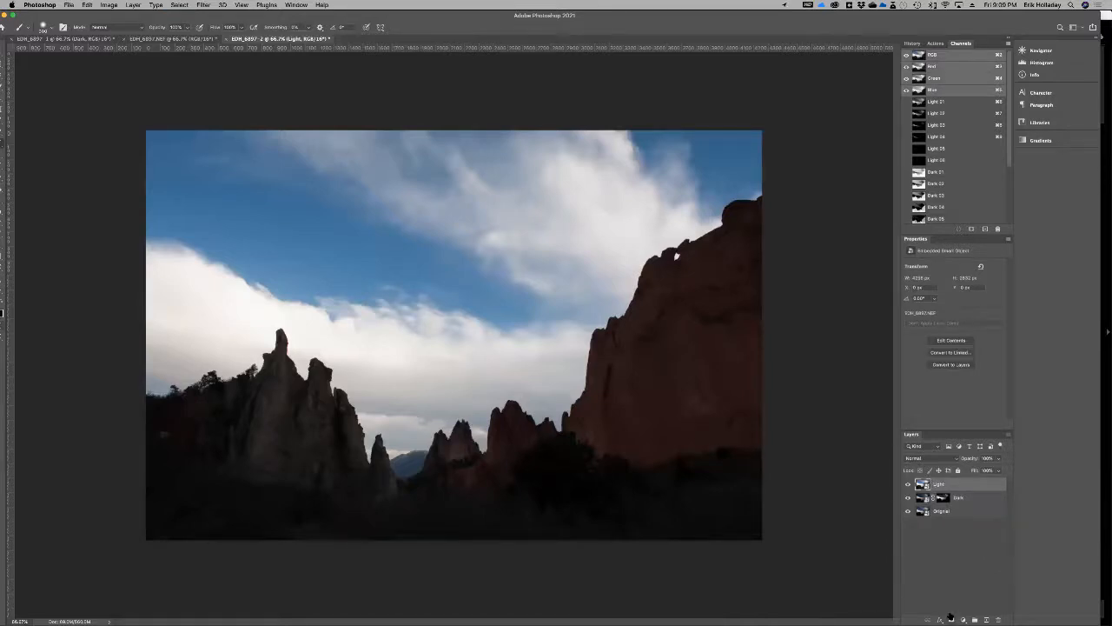
pyautogui.keyDown('alt'); pyautogui.click(951, 619); pyautogui.keyUp('alt')
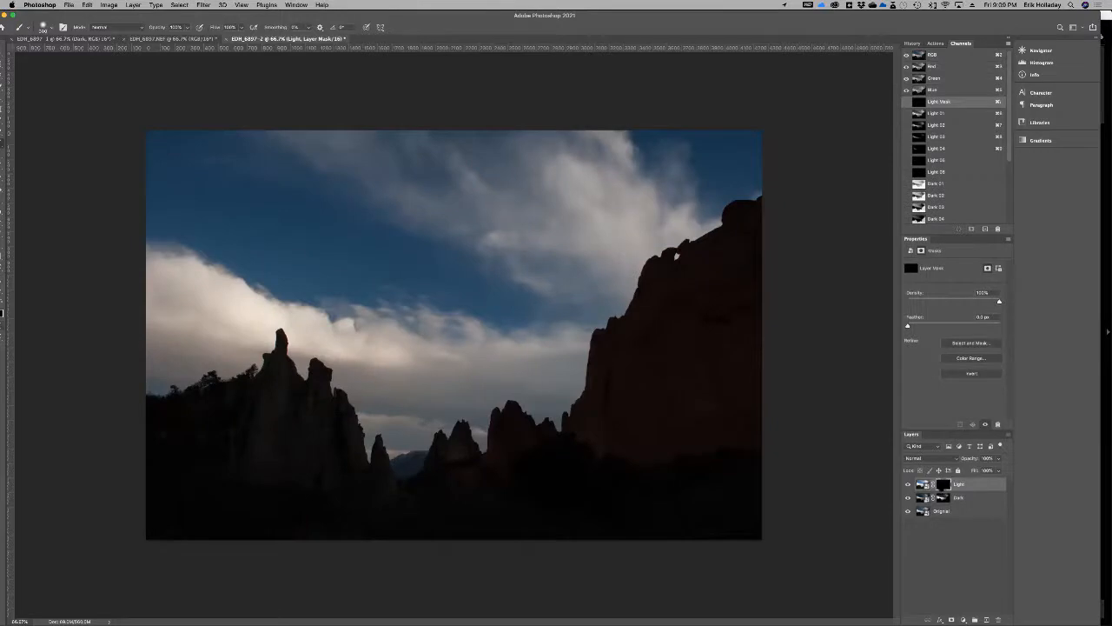
# Load the Light 01 channel as a selection and try painting the clouds above the large rock on the Light layer's mask.
pyautogui.scroll(-1, 947, 115)
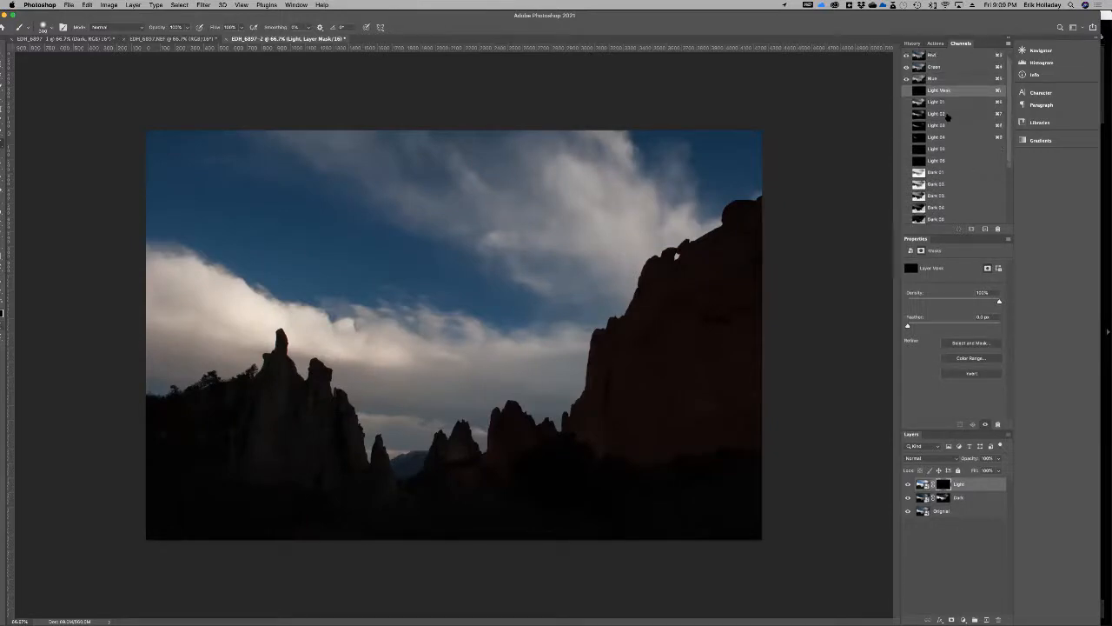
pyautogui.click(952, 102)
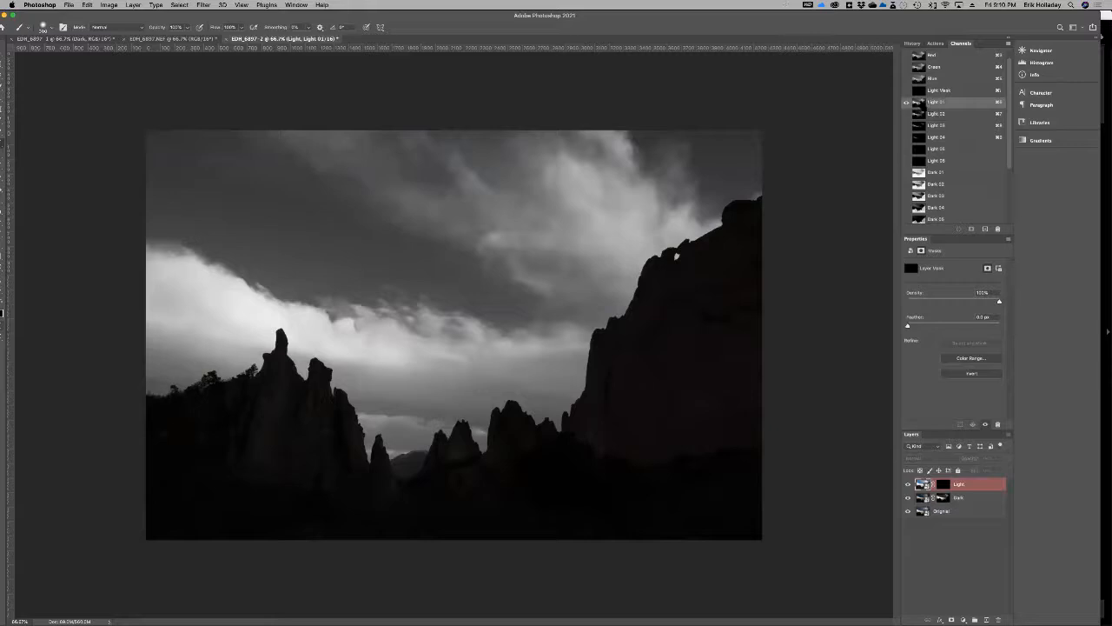
pyautogui.keyDown('super'); pyautogui.click(921, 103); pyautogui.keyUp('super')
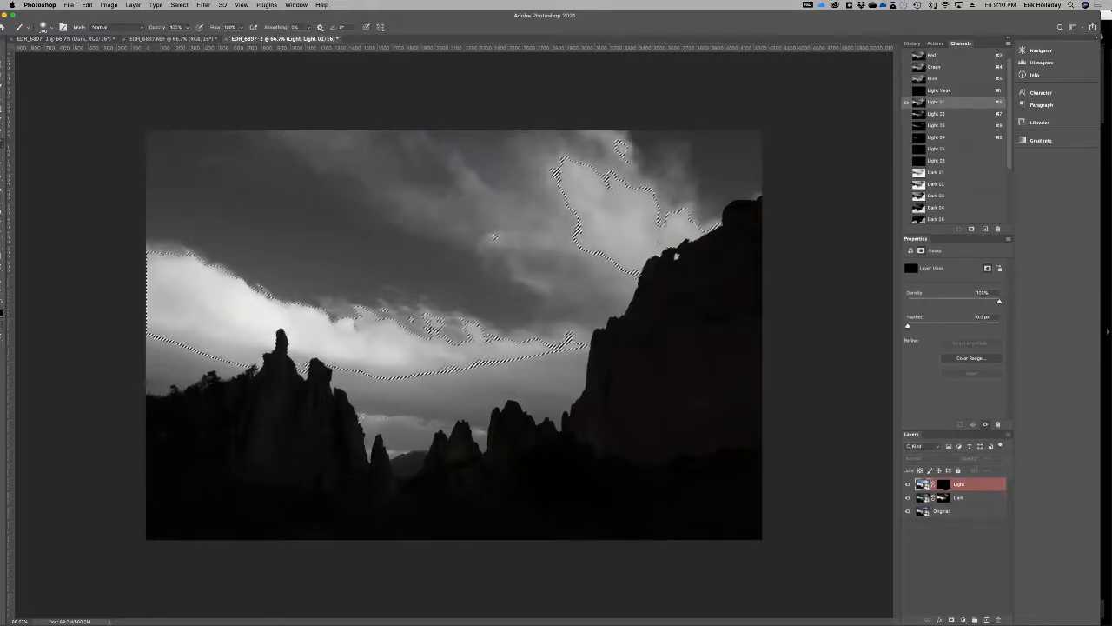
pyautogui.press('super+2')
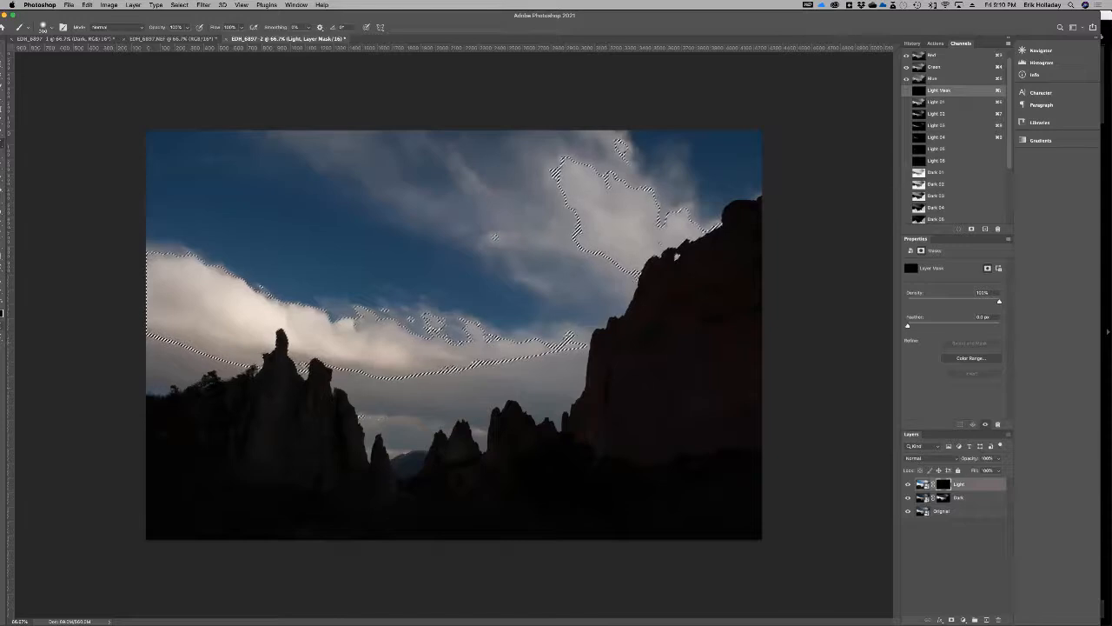
pyautogui.press('super+d')
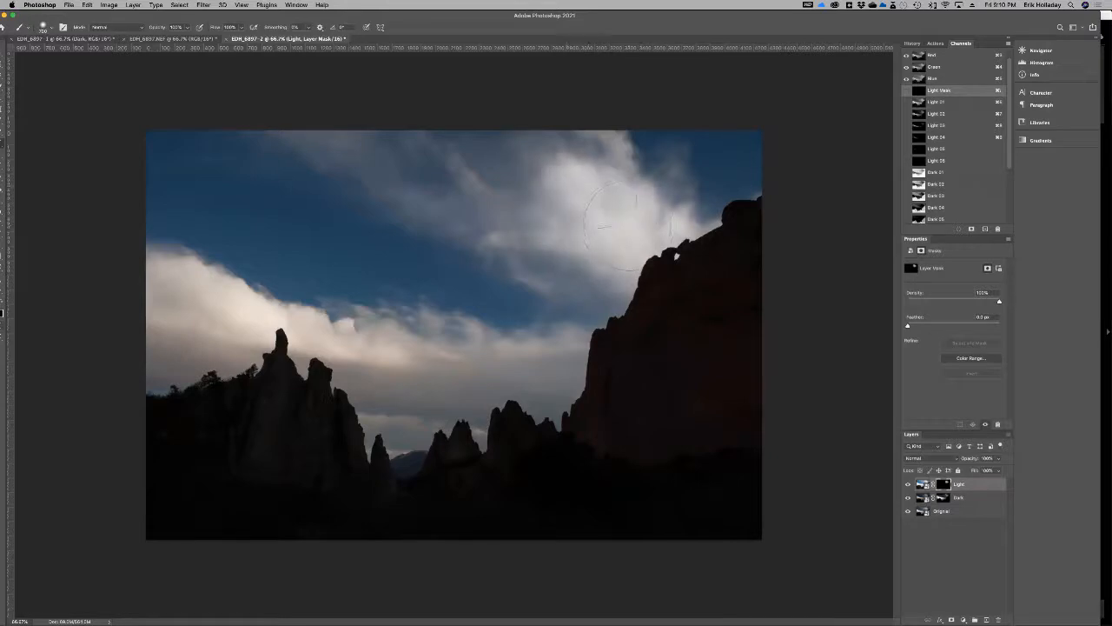
pyautogui.moveTo(608, 173)
pyautogui.mouseDown()
pyautogui.moveTo(617, 181)
pyautogui.moveTo(600, 241)
pyautogui.moveTo(347, 163)
pyautogui.moveTo(523, 217)
pyautogui.moveTo(269, 233)
pyautogui.moveTo(622, 248)
pyautogui.mouseUp()
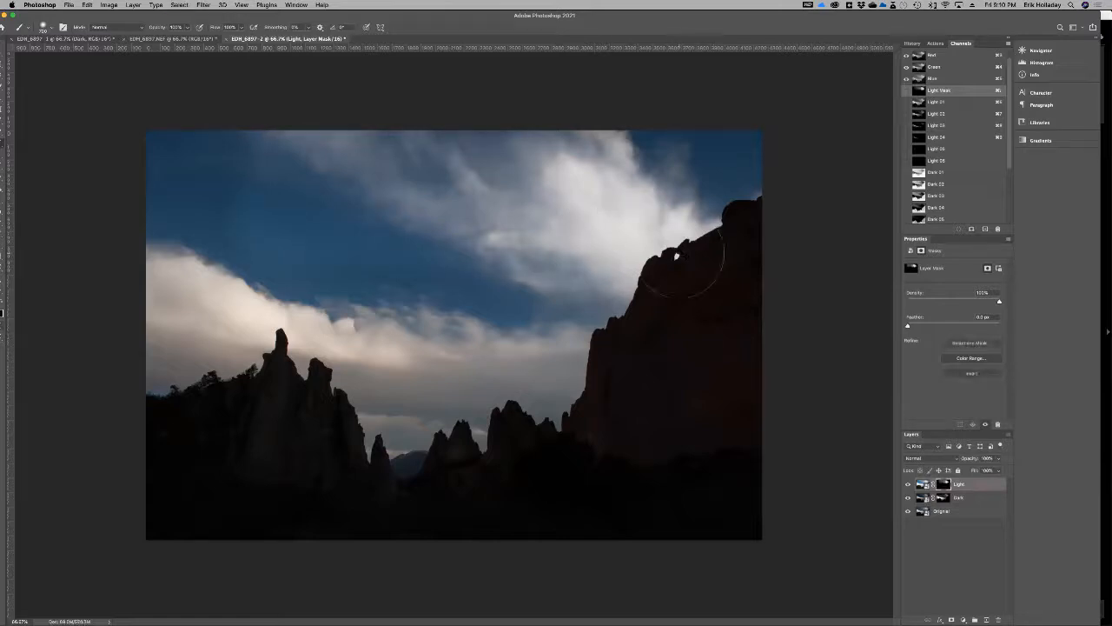
# Undo the cloud brush strokes on the Light layer's mask and set the brush opacity to 20%.
pyautogui.press('super+z')
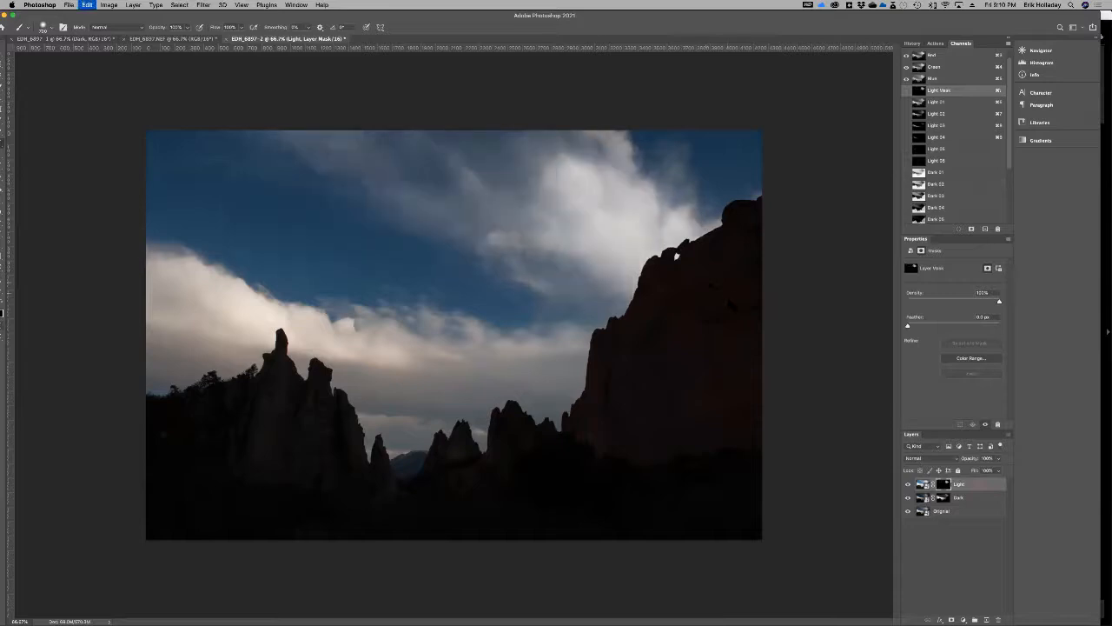
pyautogui.press('super+z')
pyautogui.press('super+z')
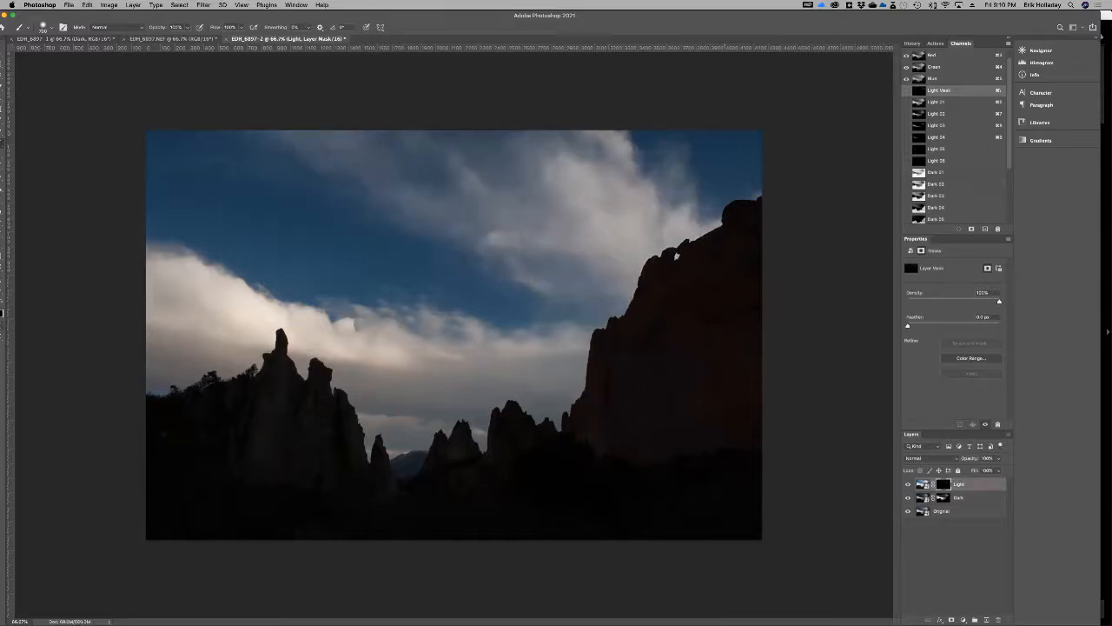
pyautogui.press('2')
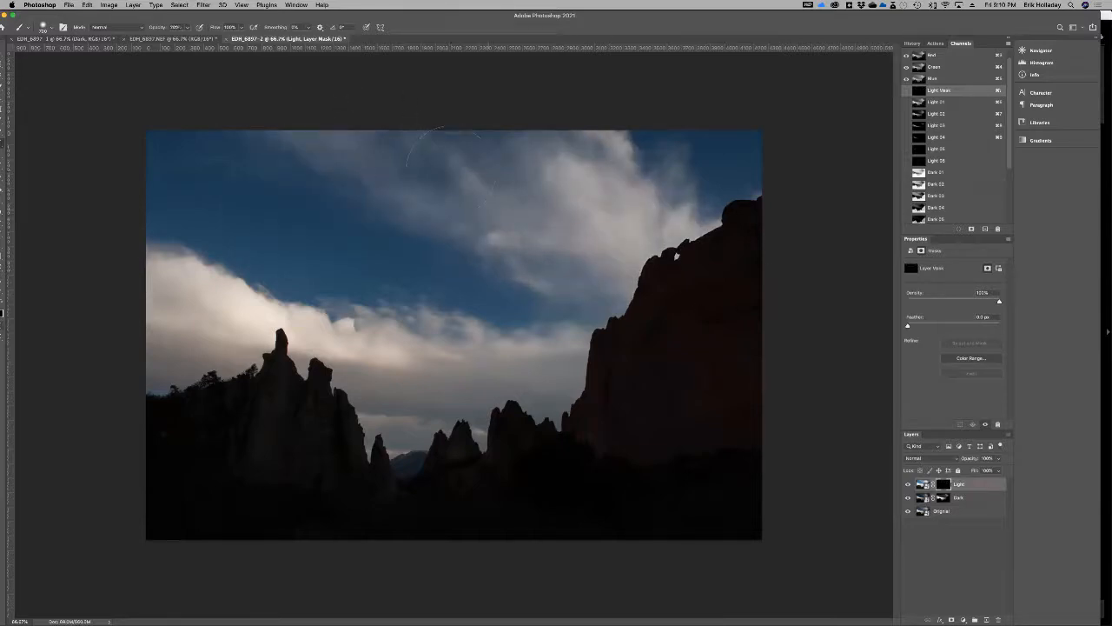
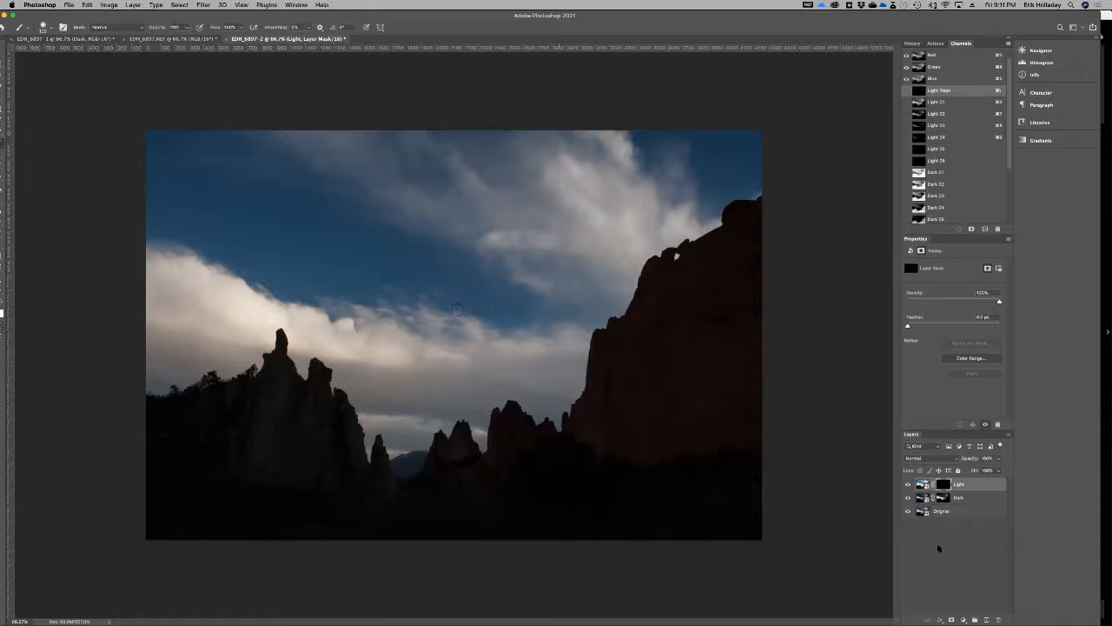
# Reselect the Light layer's mask and compare the Dark 04, Dark 05 and Dark 06 channels for separation of rocks from sky.
pyautogui.click(956, 527)
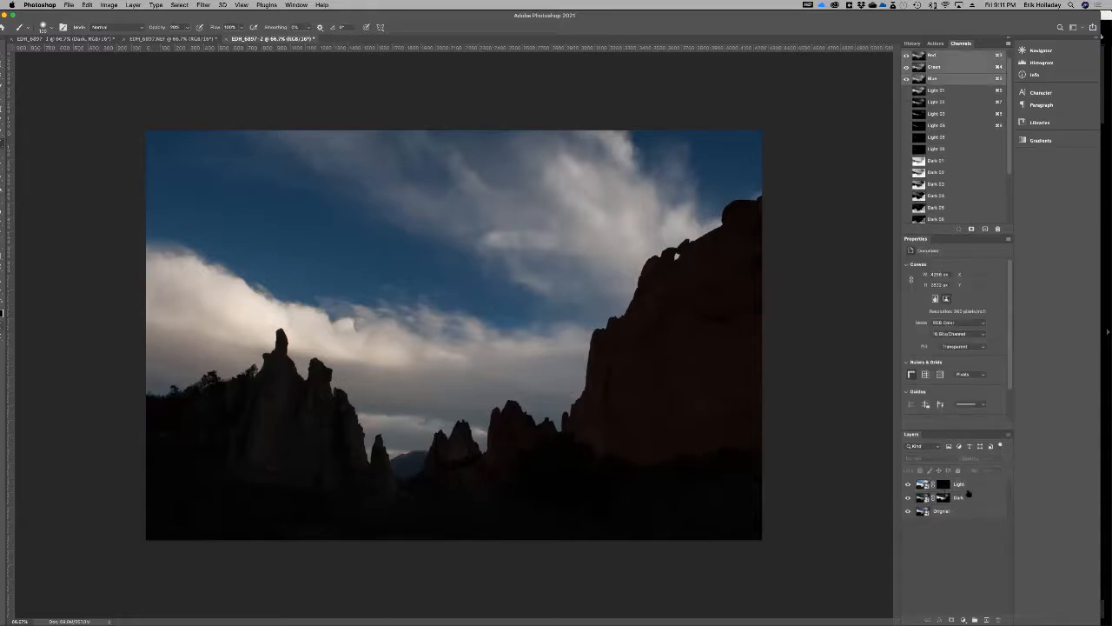
pyautogui.click(943, 484)
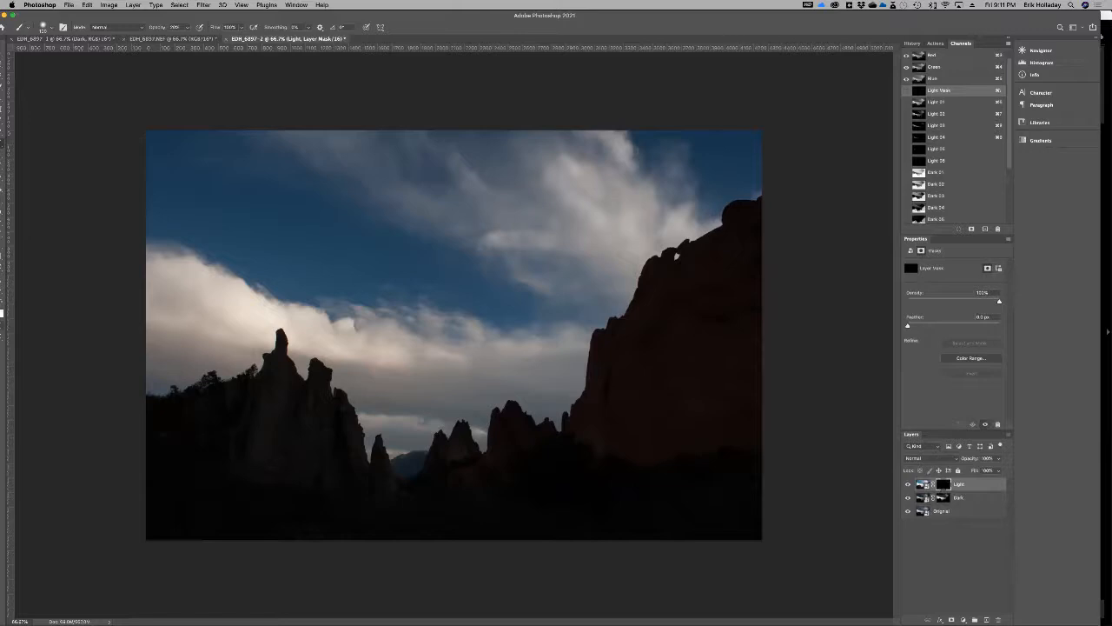
pyautogui.scroll(-3, 962, 201)
pyautogui.scroll(-1, 962, 201)
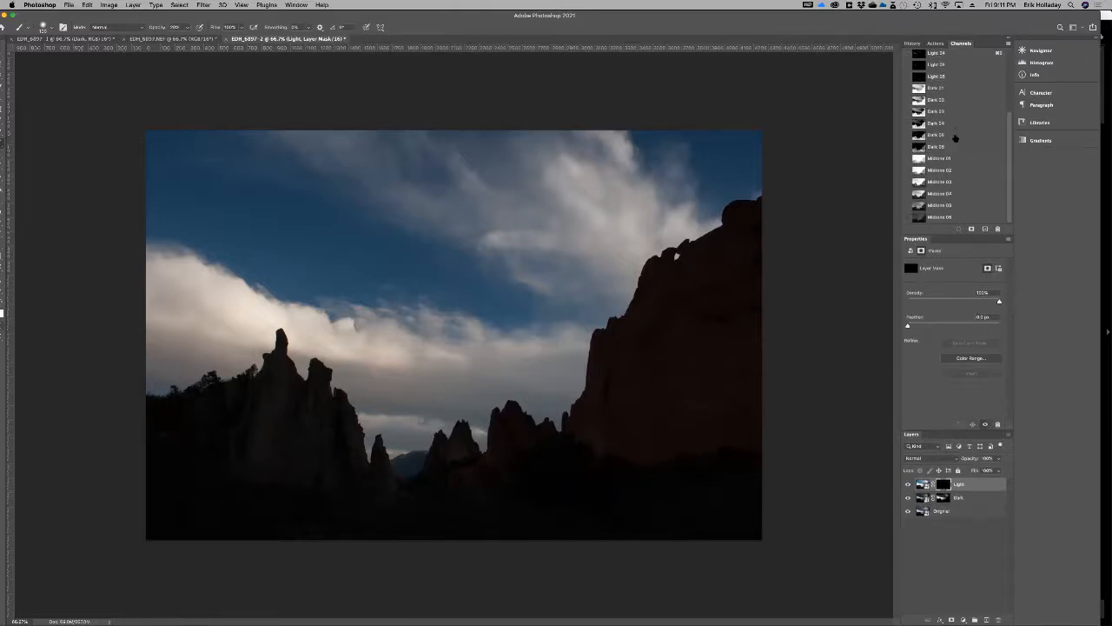
pyautogui.click(955, 137)
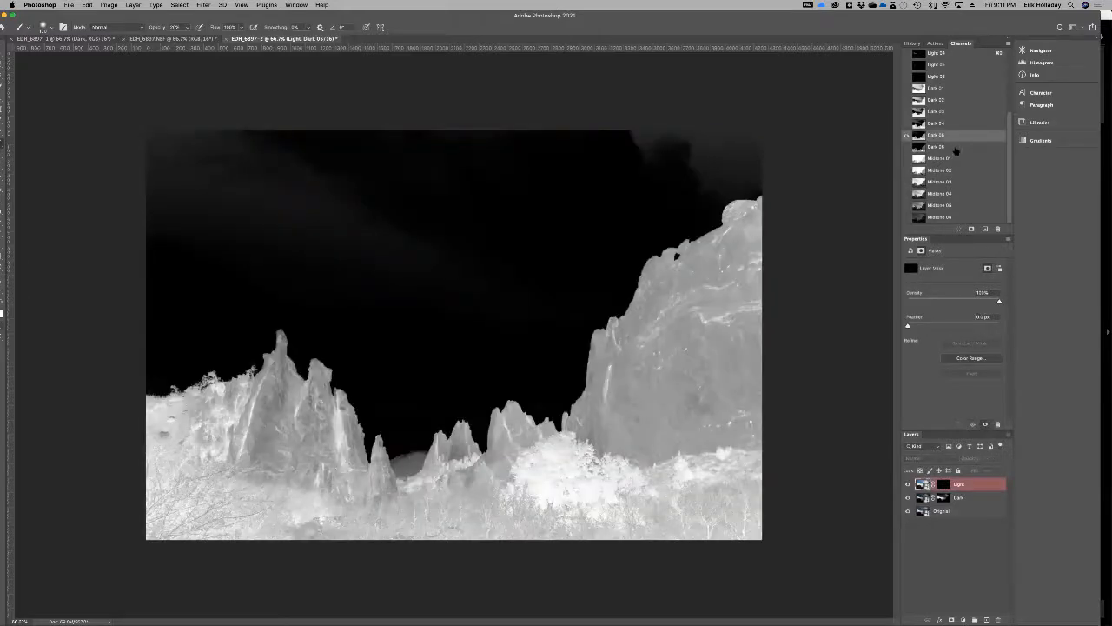
pyautogui.click(955, 150)
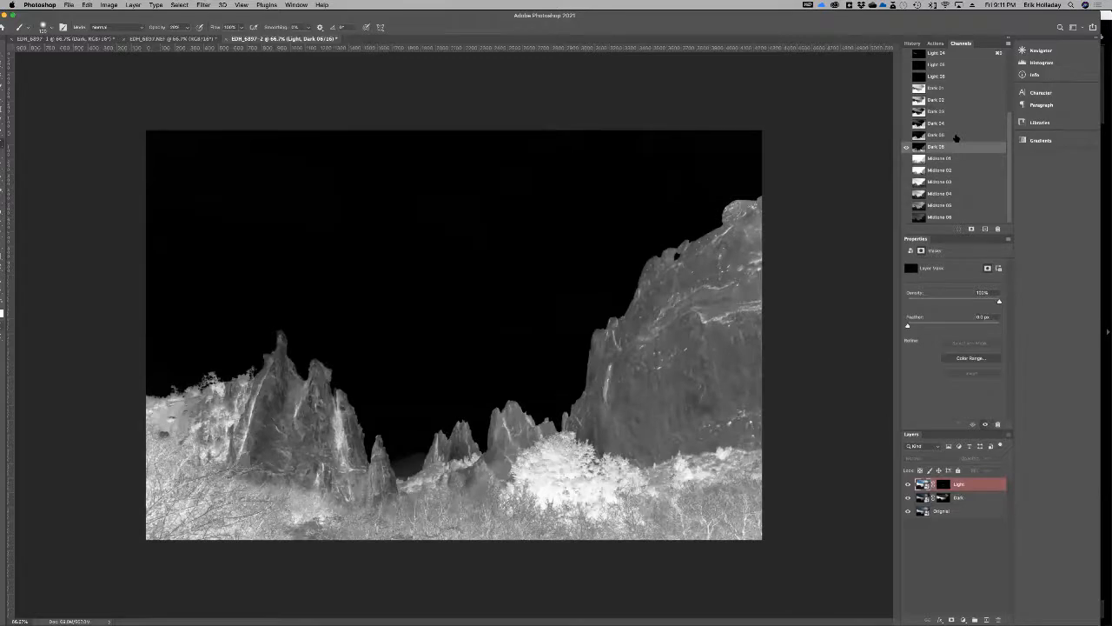
pyautogui.click(956, 137)
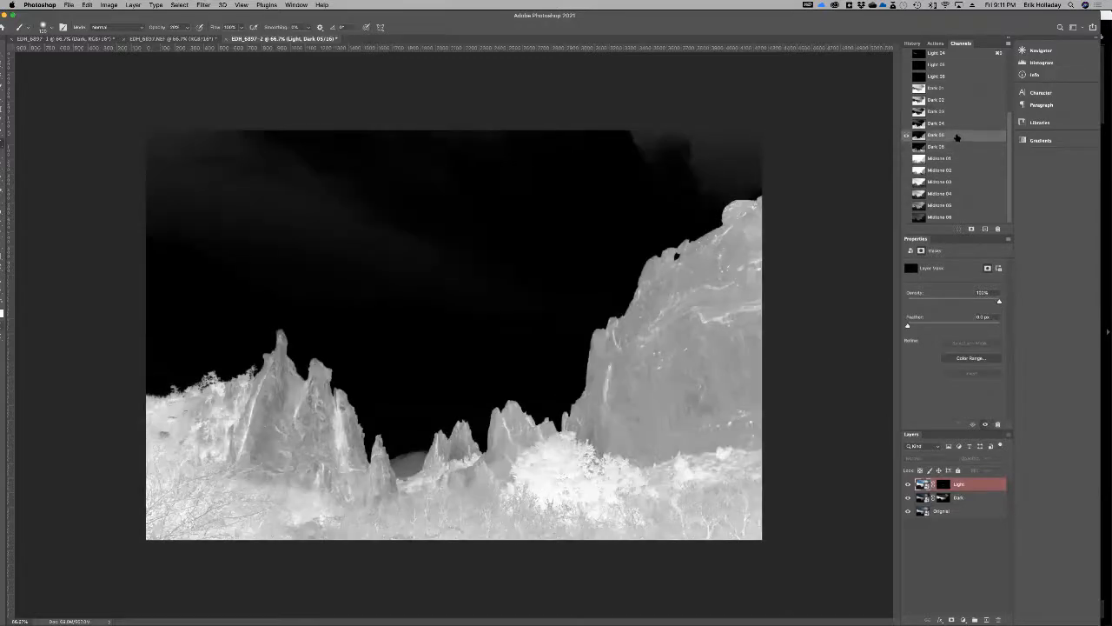
pyautogui.click(956, 126)
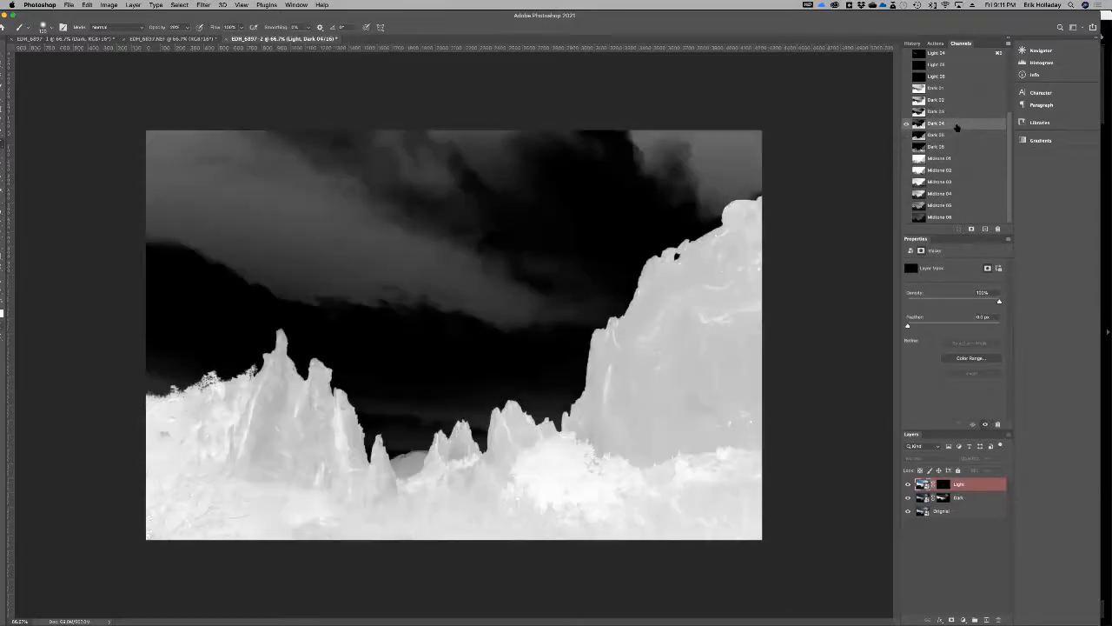
pyautogui.click(956, 136)
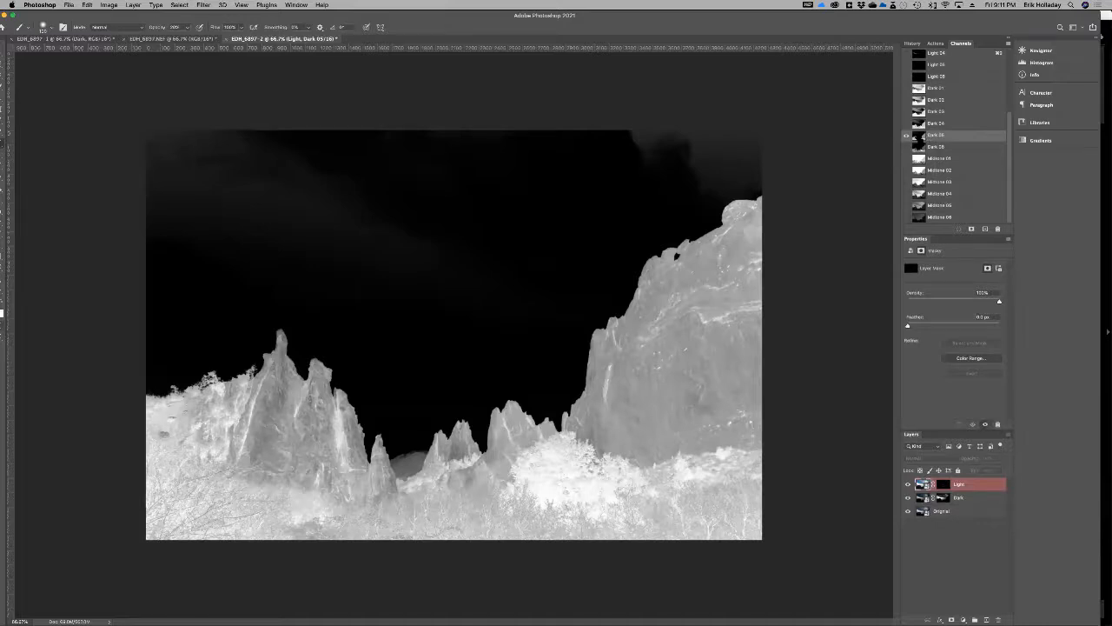
# Load the Dark 05 channel as a selection, hide its edges, and paint the large rock white on the Light layer's mask at 100% brush opacity.
pyautogui.keyDown('super'); pyautogui.click(919, 136); pyautogui.keyUp('super')
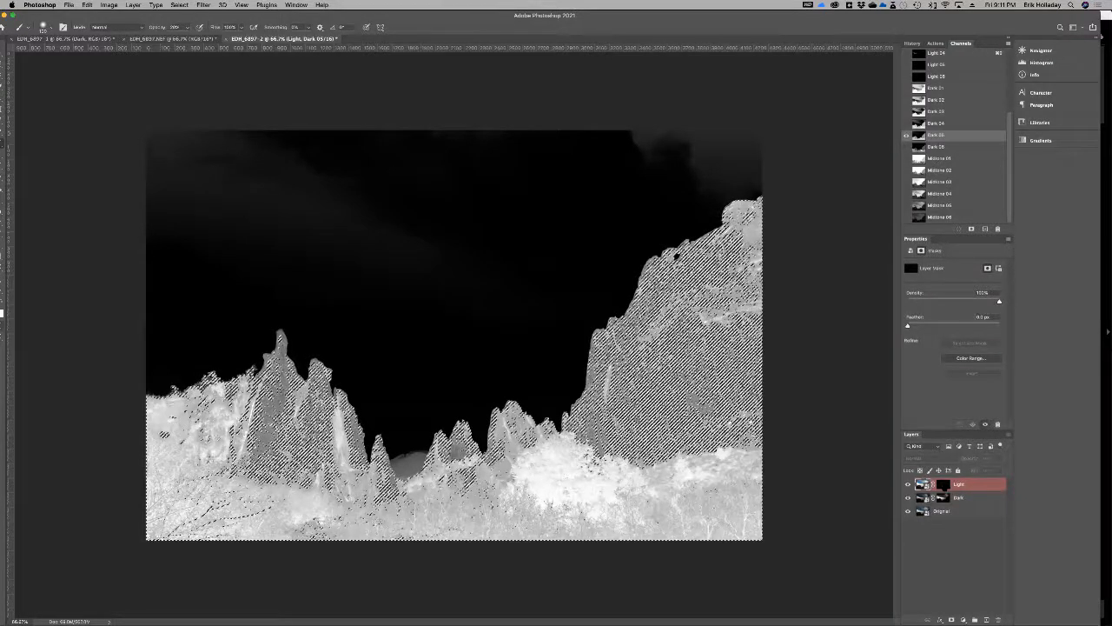
pyautogui.click(945, 486)
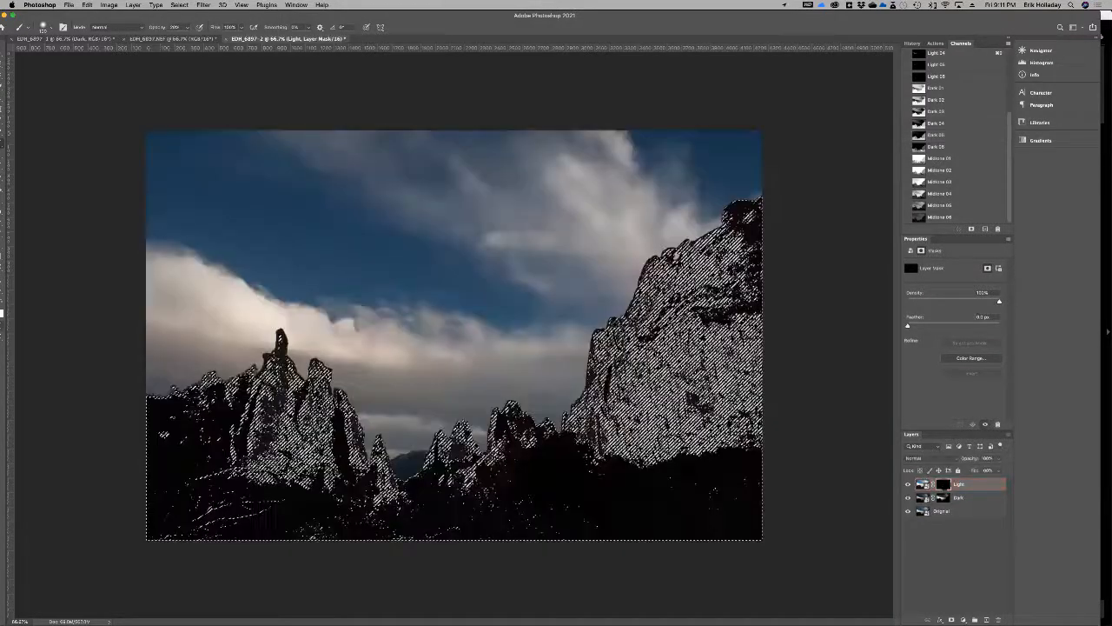
pyautogui.press('super+h')
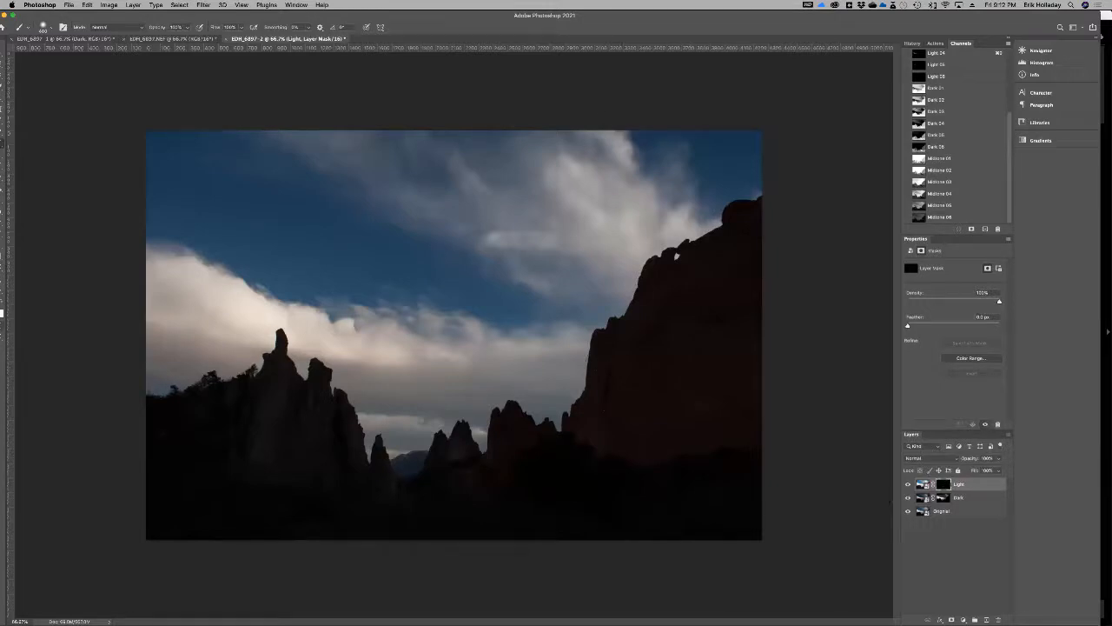
pyautogui.moveTo(462, 14)
pyautogui.mouseDown()
pyautogui.moveTo(509, 19)
pyautogui.moveTo(483, 16)
pyautogui.mouseUp()
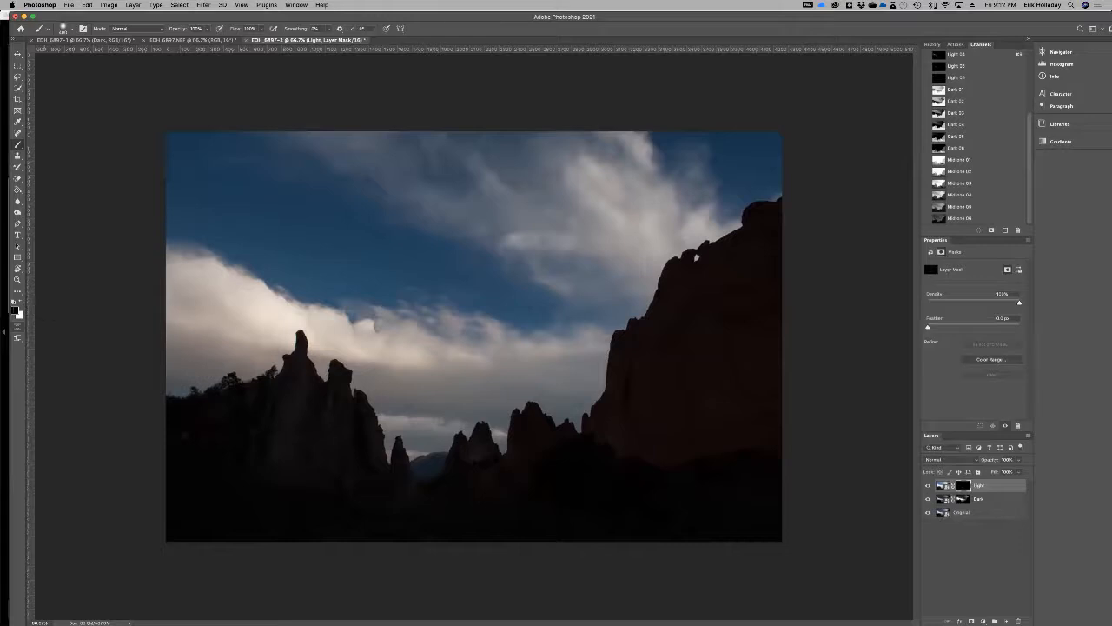
pyautogui.press('x')
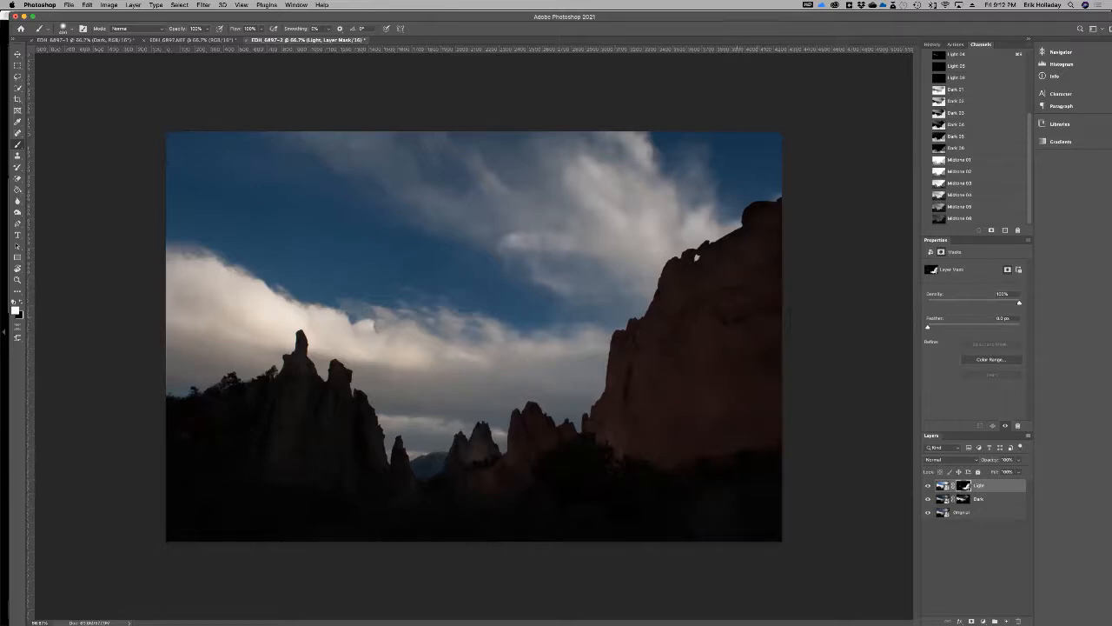
# Undo the full-opacity brush strokes on the Light layer's mask, stepping back in history to the loaded selection.
pyautogui.press('super+z')
pyautogui.press('super+z')
pyautogui.press('super+z')
pyautogui.press('super+z')
pyautogui.press('super+z')
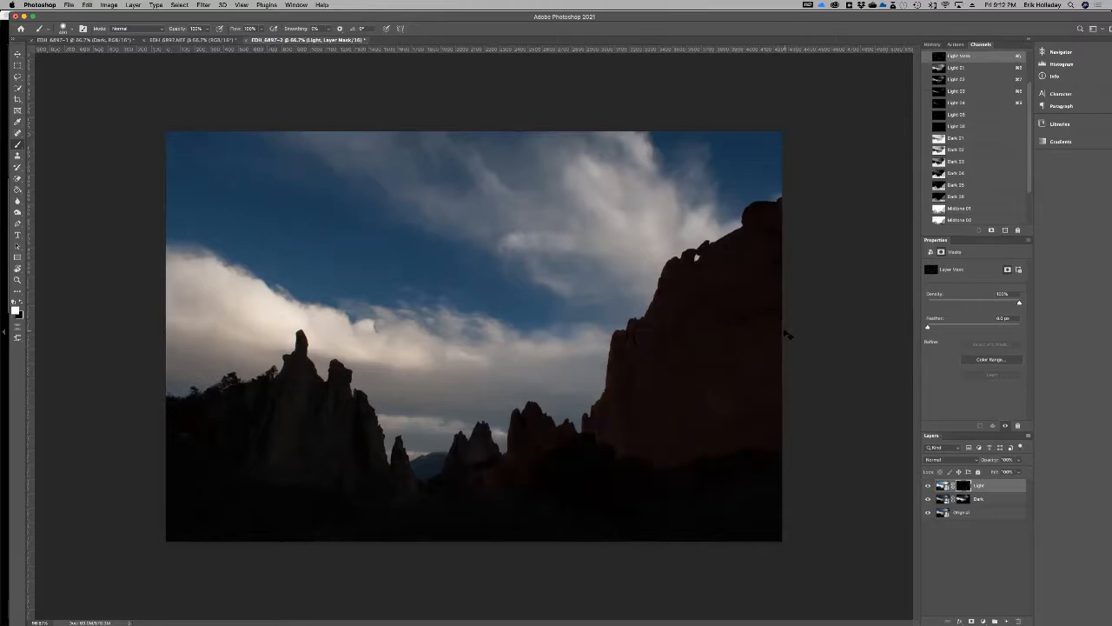
pyautogui.press('super+z')
pyautogui.click(933, 44)
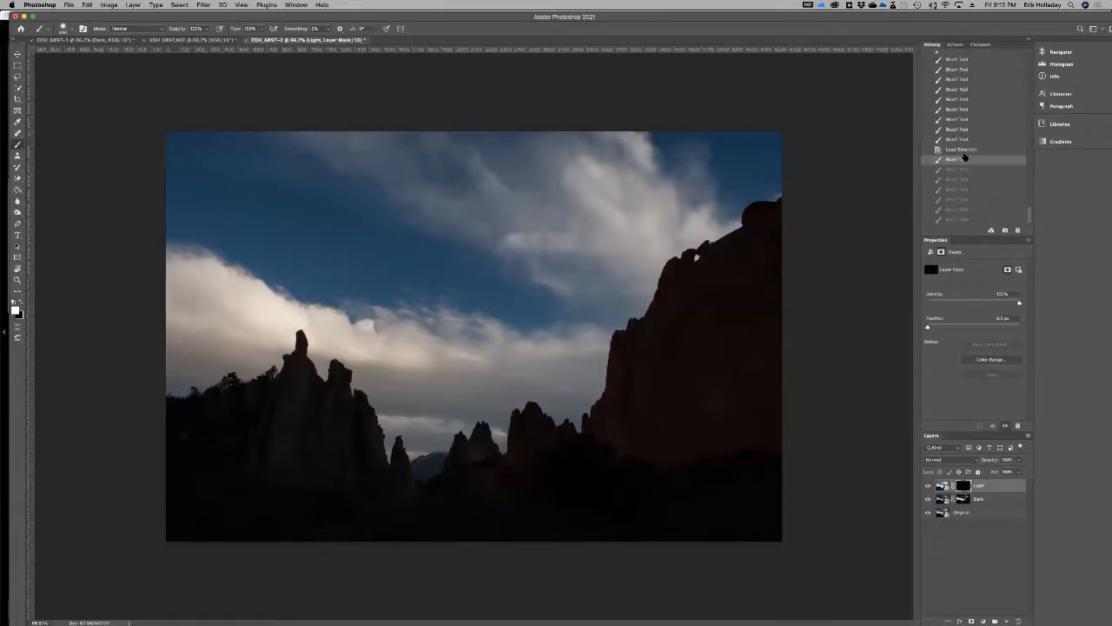
pyautogui.click(962, 150)
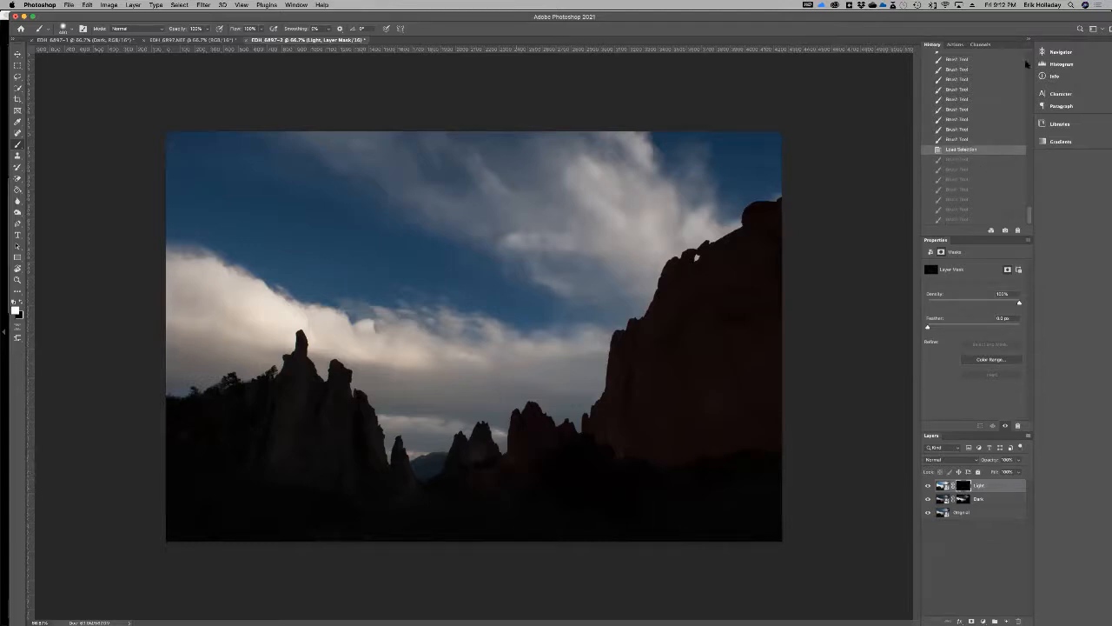
pyautogui.click(981, 43)
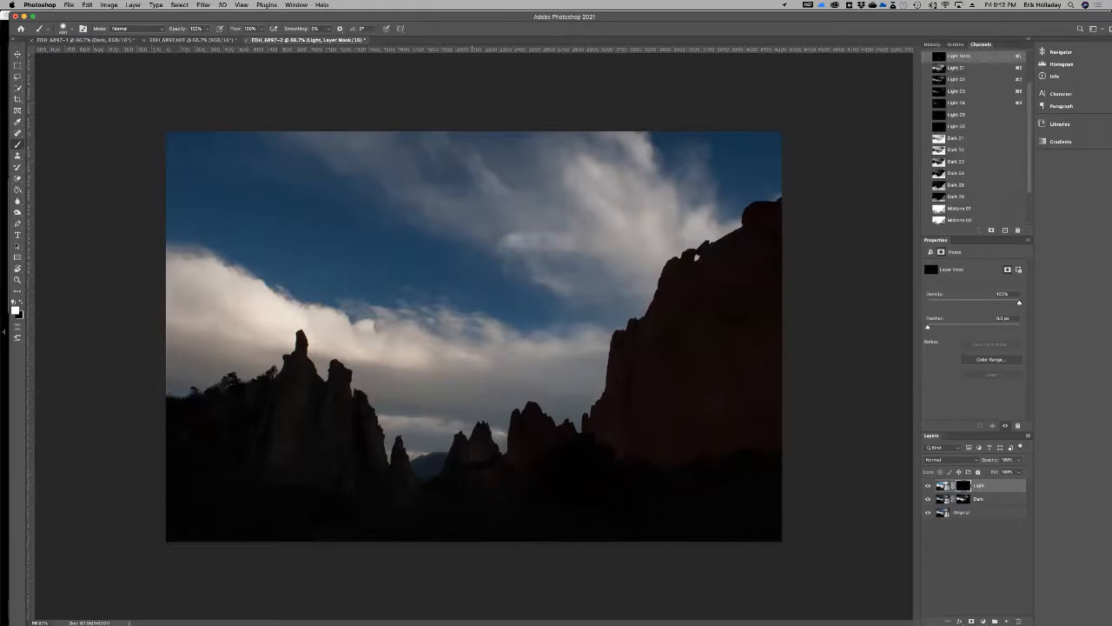
# Paint the rock formations on the Light layer's mask through the Dark 05 selection at 40% brush opacity.
pyautogui.press('4')
pyautogui.moveTo(627, 368)
pyautogui.mouseDown()
pyautogui.moveTo(651, 477)
pyautogui.moveTo(575, 436)
pyautogui.moveTo(633, 425)
pyautogui.moveTo(666, 445)
pyautogui.moveTo(668, 483)
pyautogui.moveTo(616, 501)
pyautogui.moveTo(528, 468)
pyautogui.moveTo(511, 482)
pyautogui.moveTo(519, 493)
pyautogui.moveTo(424, 481)
pyautogui.moveTo(422, 504)
pyautogui.moveTo(399, 487)
pyautogui.moveTo(394, 475)
pyautogui.moveTo(527, 508)
pyautogui.moveTo(472, 459)
pyautogui.moveTo(541, 437)
pyautogui.moveTo(522, 430)
pyautogui.moveTo(653, 474)
pyautogui.moveTo(589, 500)
pyautogui.moveTo(497, 505)
pyautogui.moveTo(657, 466)
pyautogui.moveTo(677, 473)
pyautogui.moveTo(692, 318)
pyautogui.moveTo(613, 349)
pyautogui.mouseUp()
# Examine the blended edges between the rocks and the sky up close and across the whole image.
pyautogui.press('super+0')
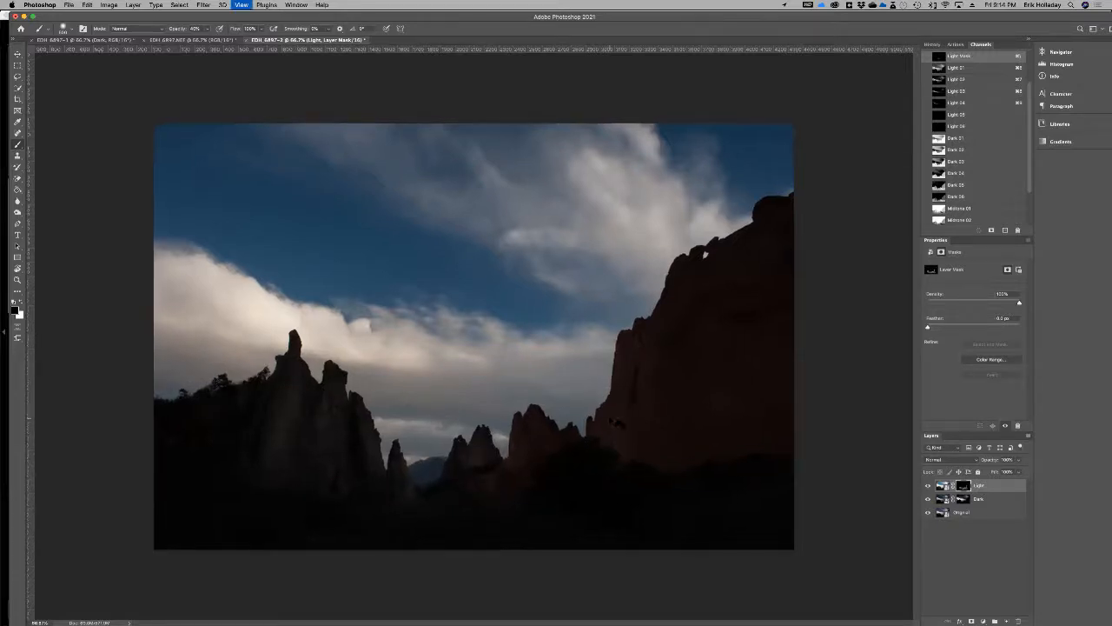
pyautogui.press('super+plus')
pyautogui.press('super+plus')
pyautogui.press('super+plus')
pyautogui.moveTo(467, 253); pyautogui.dragTo(373, 116)
pyautogui.moveTo(410, 296); pyautogui.dragTo(504, 283)
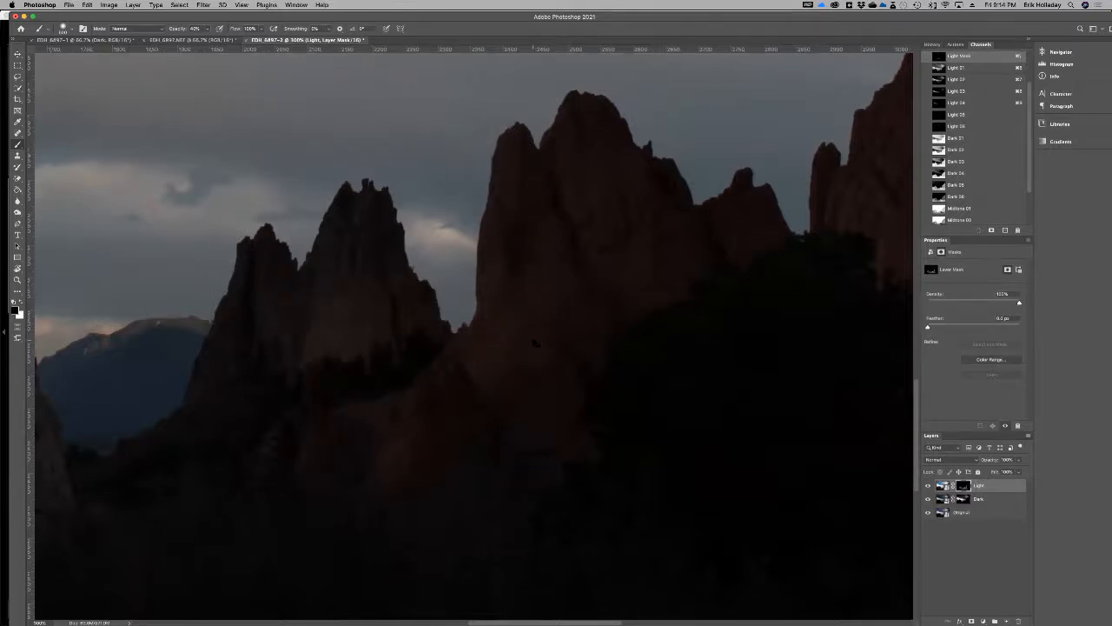
pyautogui.press('super+minus')
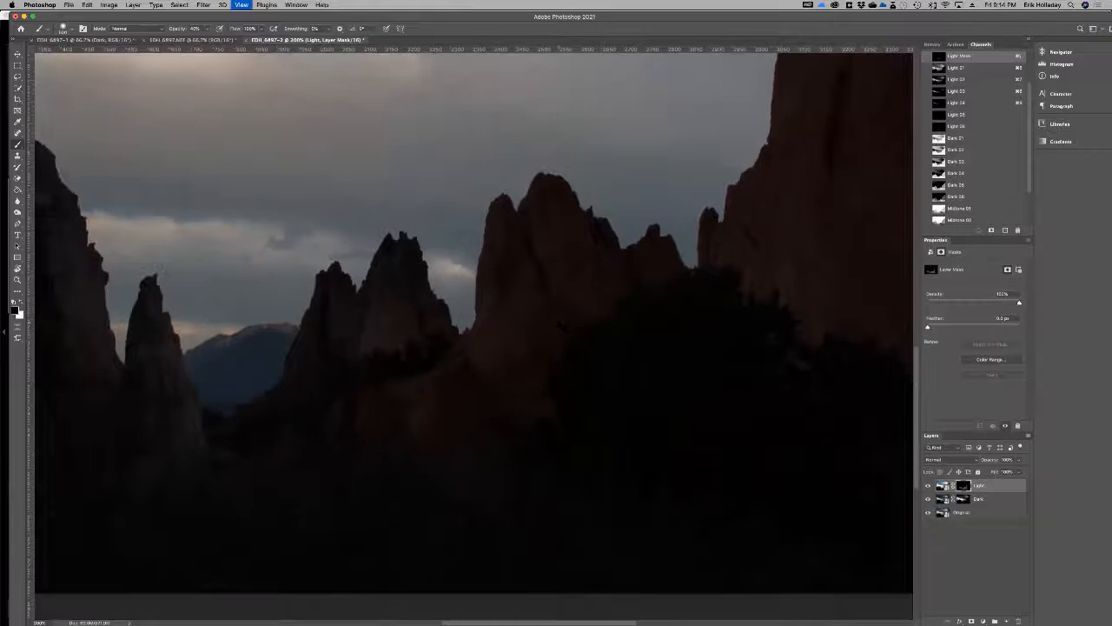
pyautogui.press('super+minus')
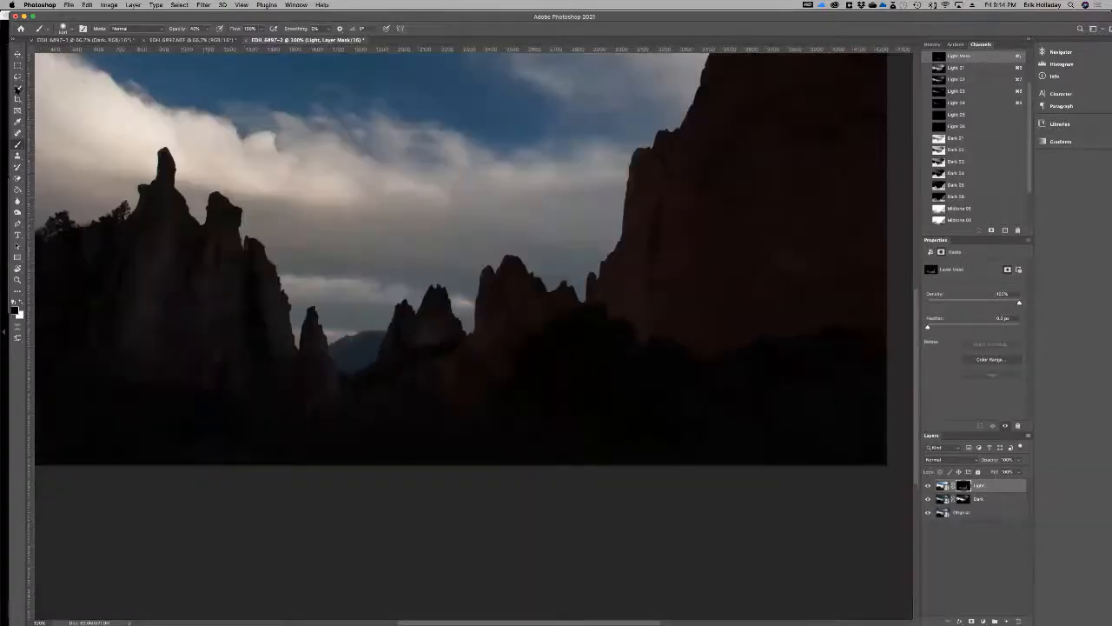
pyautogui.press('super+0')
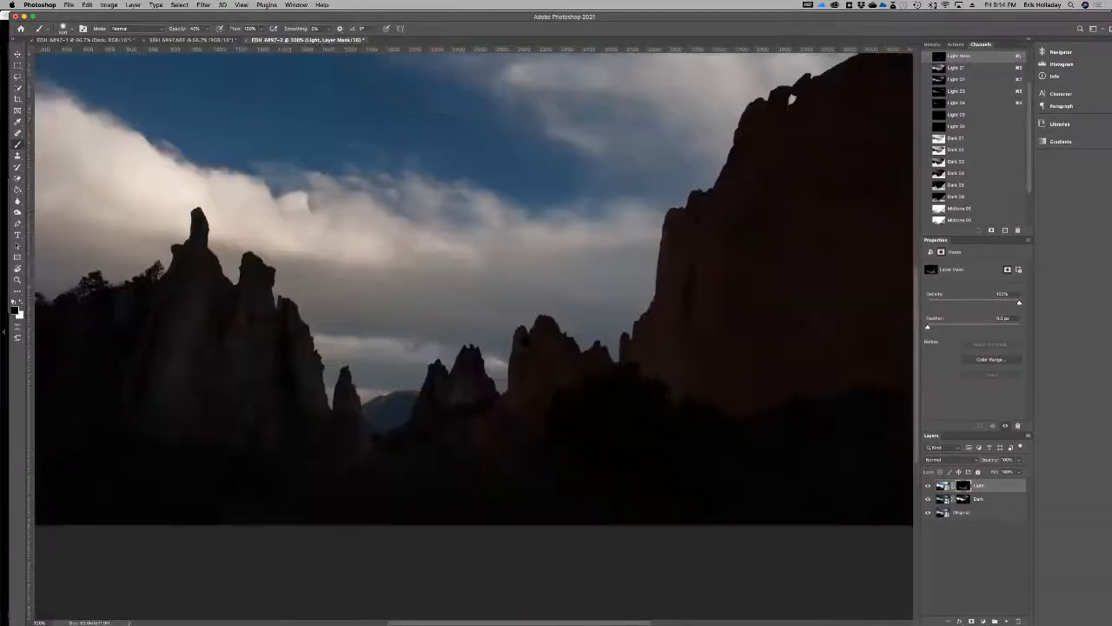
pyautogui.press('super+minus')
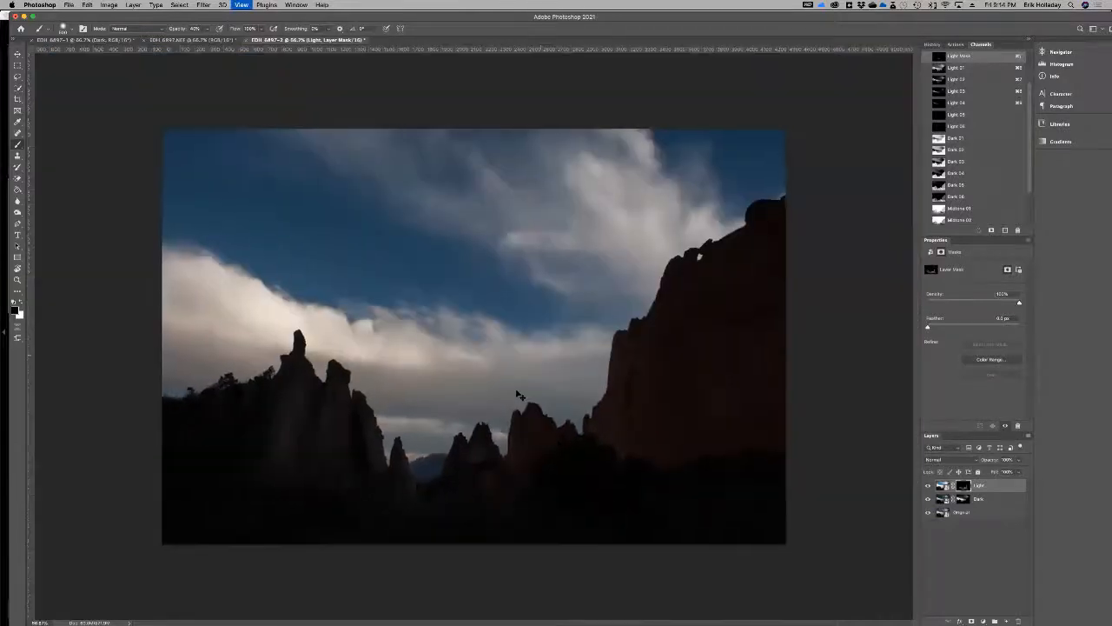
pyautogui.press('super+plus')
pyautogui.press('super+plus')
pyautogui.moveTo(854, 515); pyautogui.dragTo(701, 413)
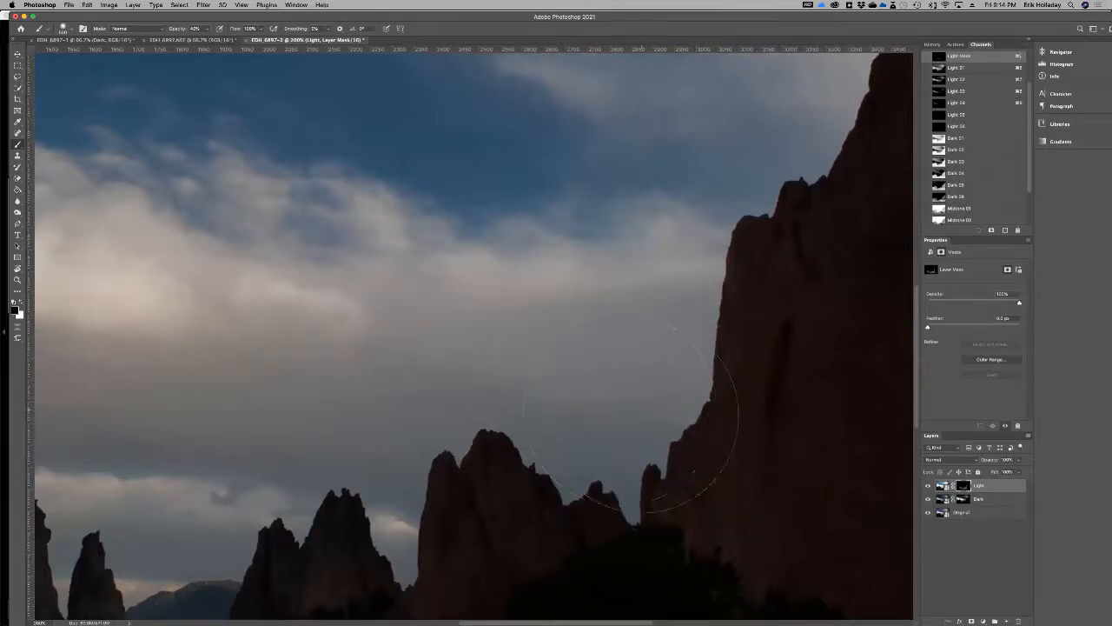
pyautogui.press('super+minus')
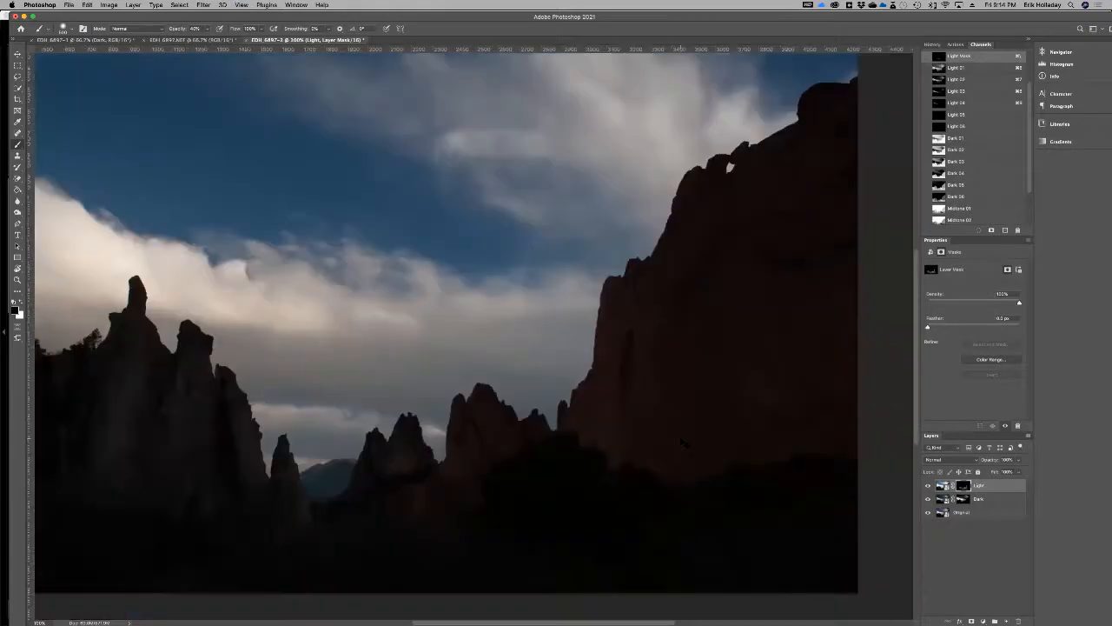
pyautogui.press('super+minus')
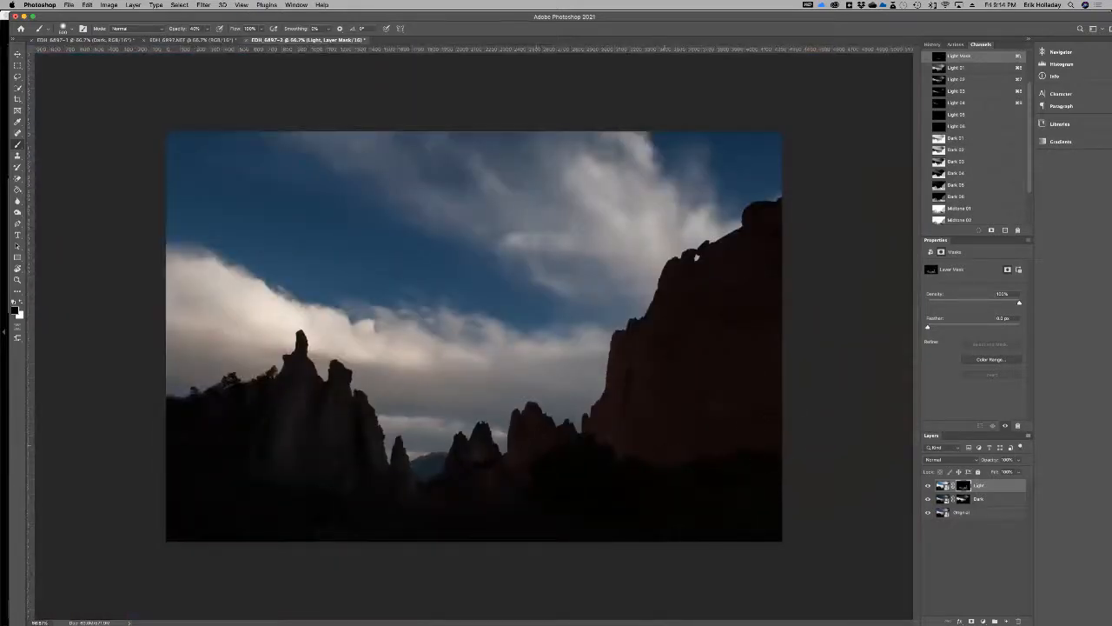
pyautogui.press('j')
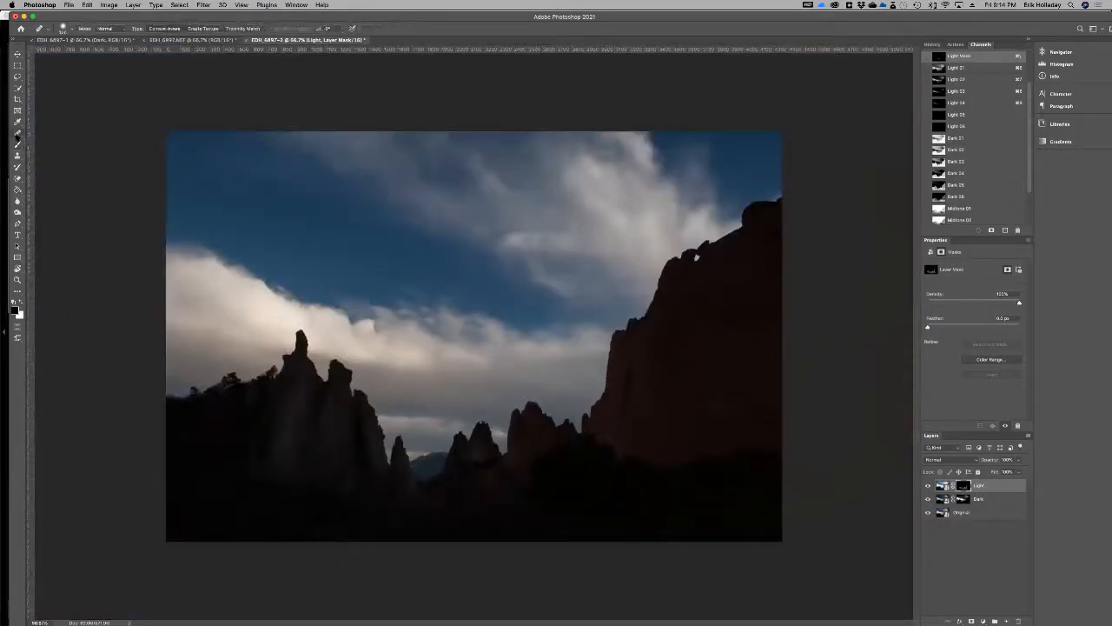
pyautogui.press('b')
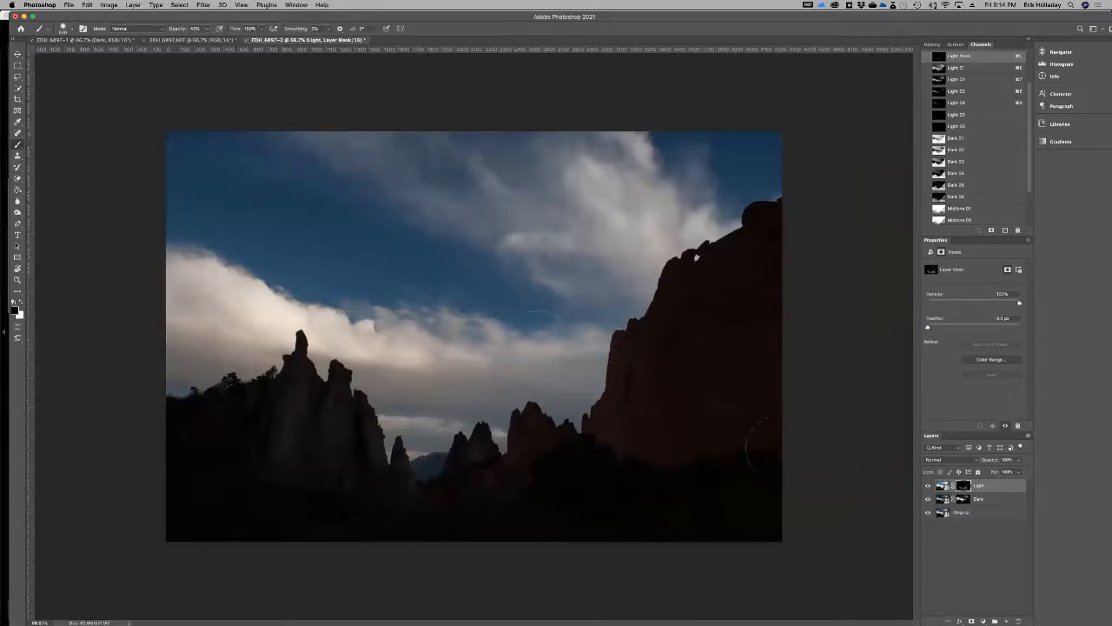
# Deselect all layers and load the Dark 05 channel as a selection.
pyautogui.click(965, 575)
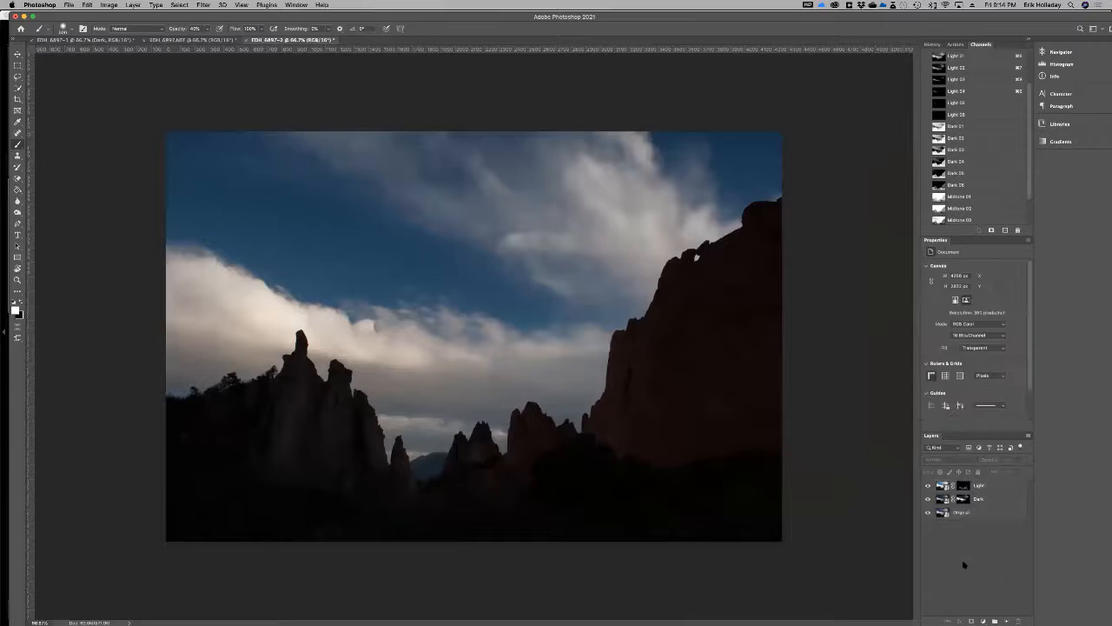
pyautogui.click(966, 488)
pyautogui.click(962, 573)
pyautogui.moveTo(889, 22); pyautogui.dragTo(864, 23)
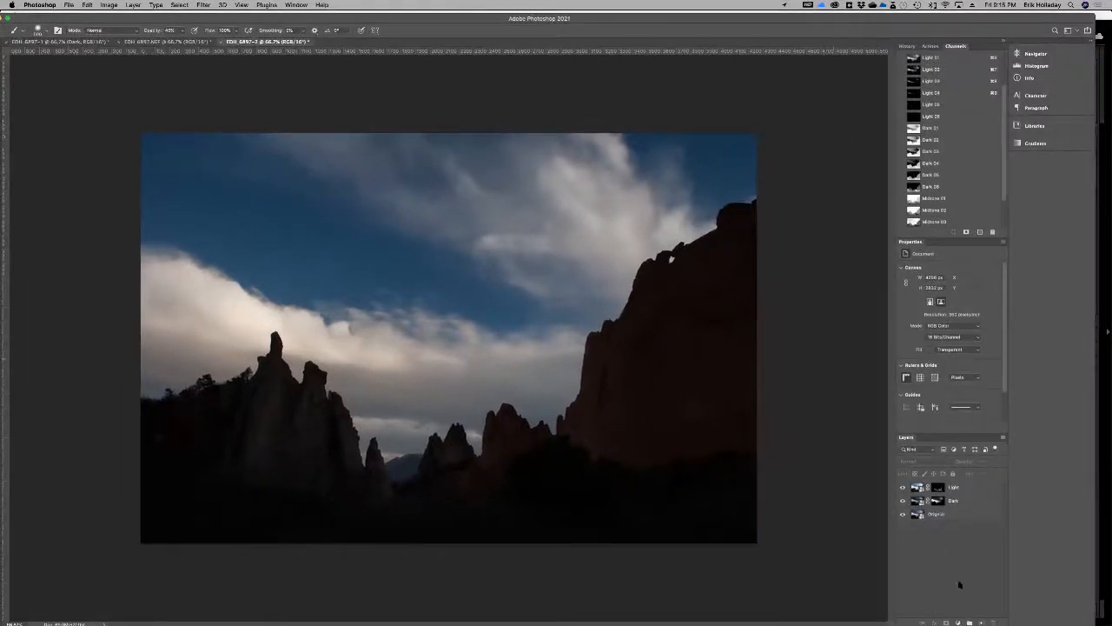
pyautogui.scroll(2, 937, 135)
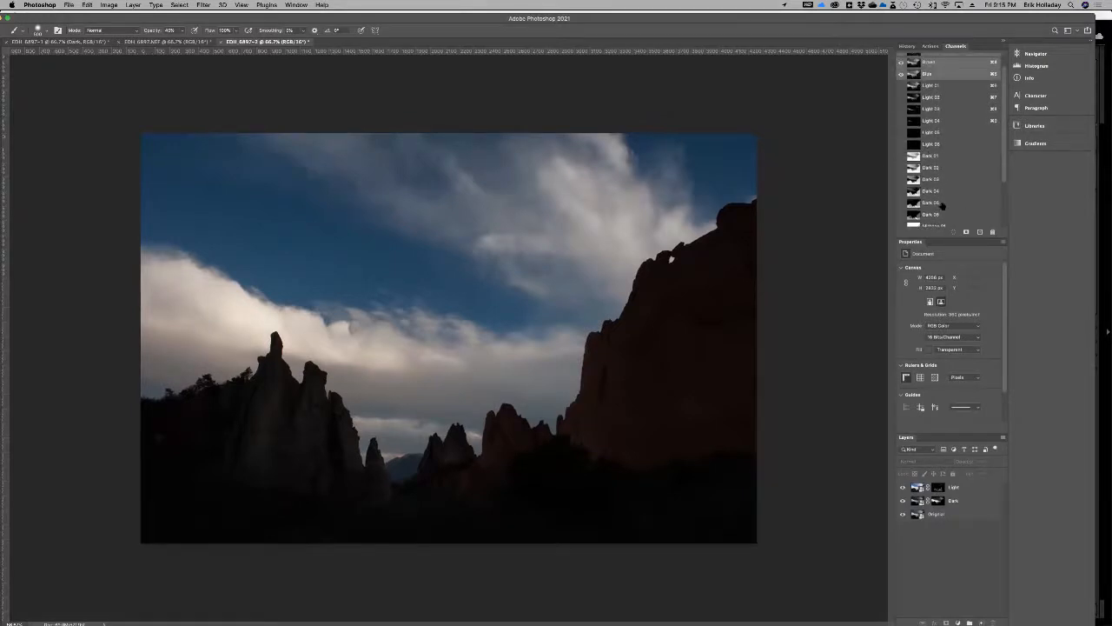
pyautogui.click(944, 203)
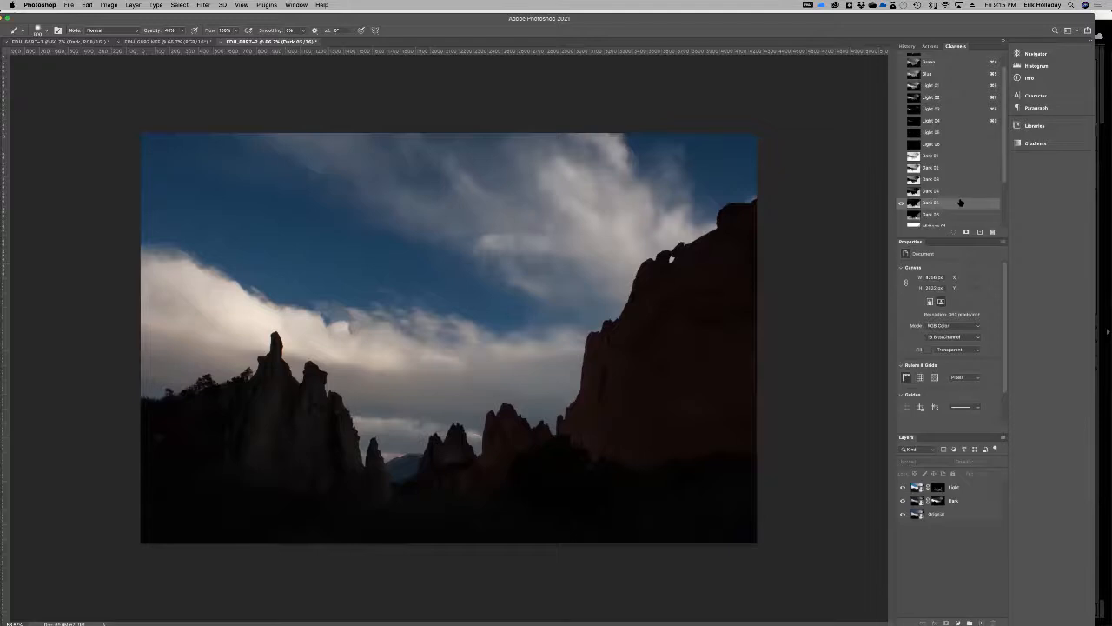
pyautogui.keyDown('super'); pyautogui.click(915, 205); pyautogui.keyUp('super')
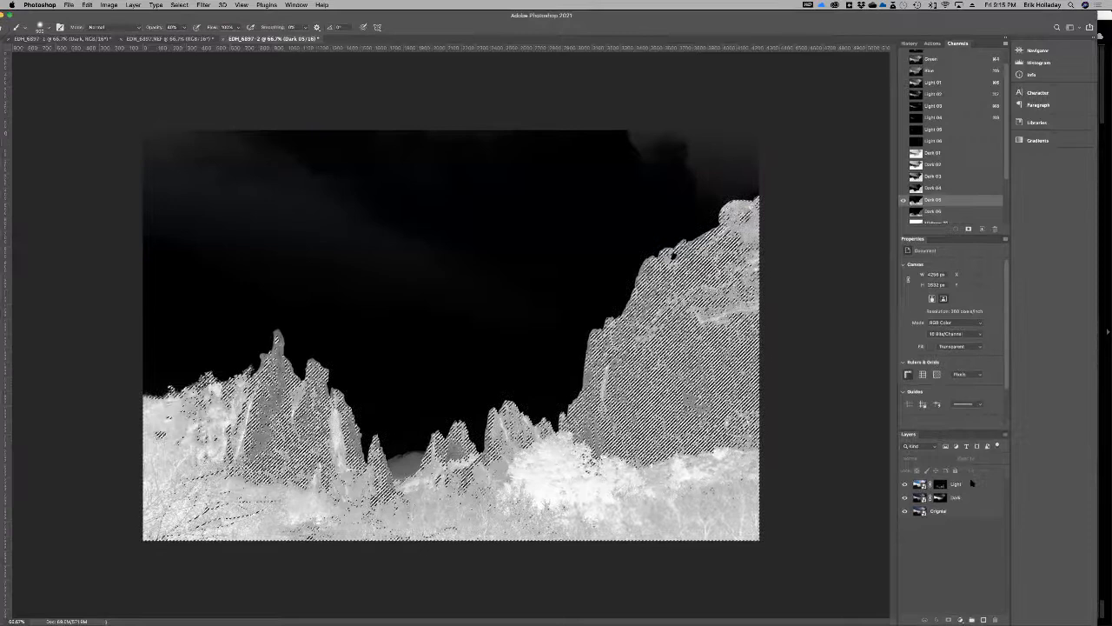
# Add a Curves adjustment layer masked by the Dark 05 selection and raise its curve to brighten the rocks and foreground.
pyautogui.click(960, 620)
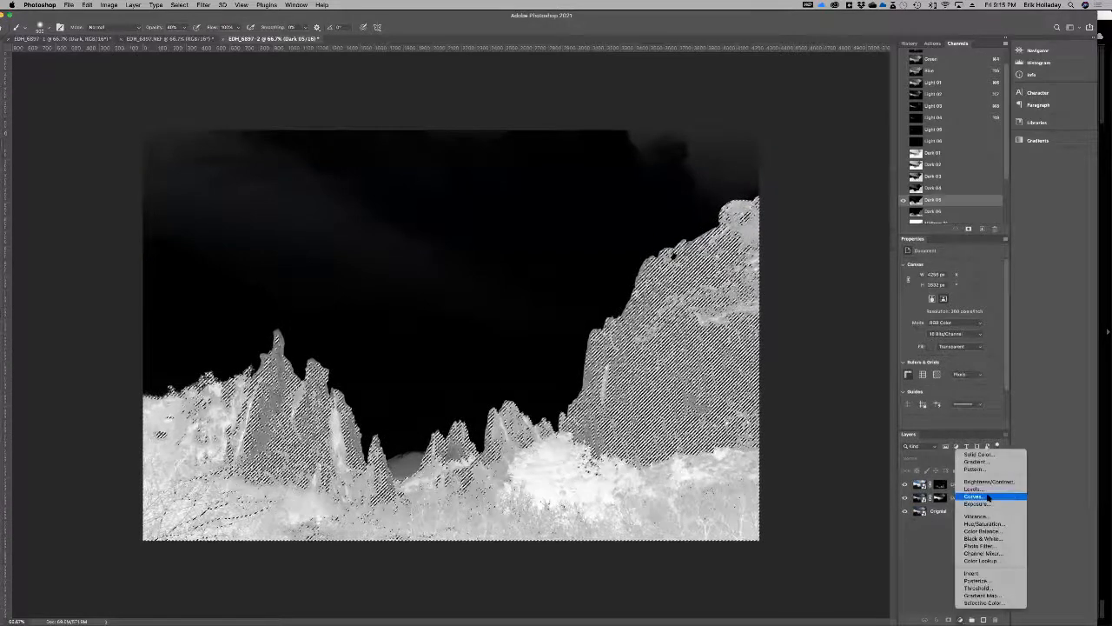
pyautogui.click(988, 498)
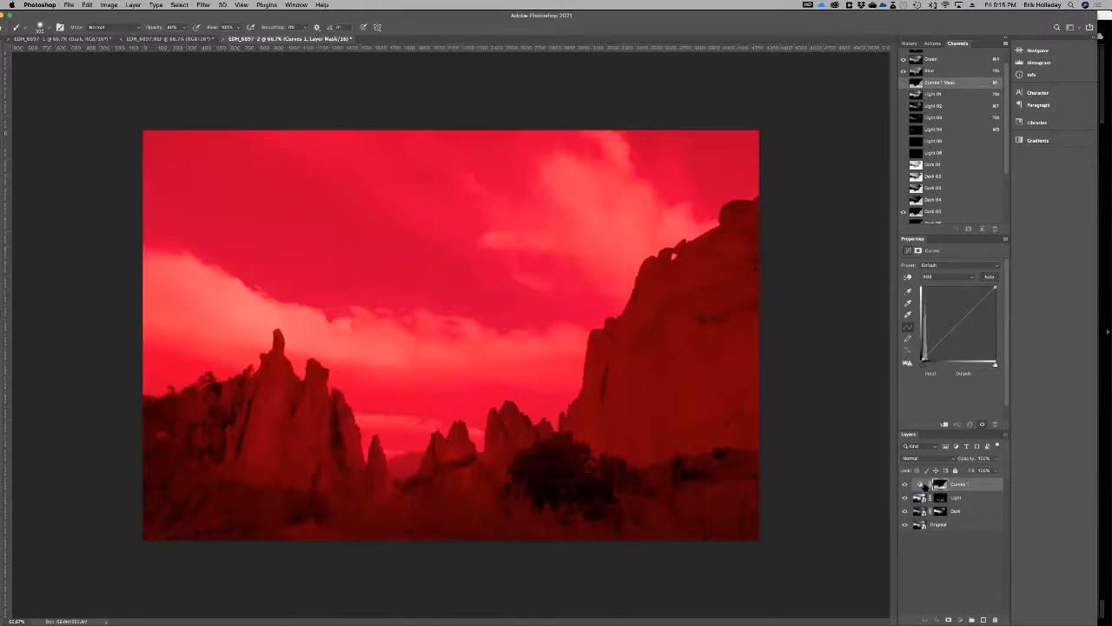
pyautogui.click(922, 484)
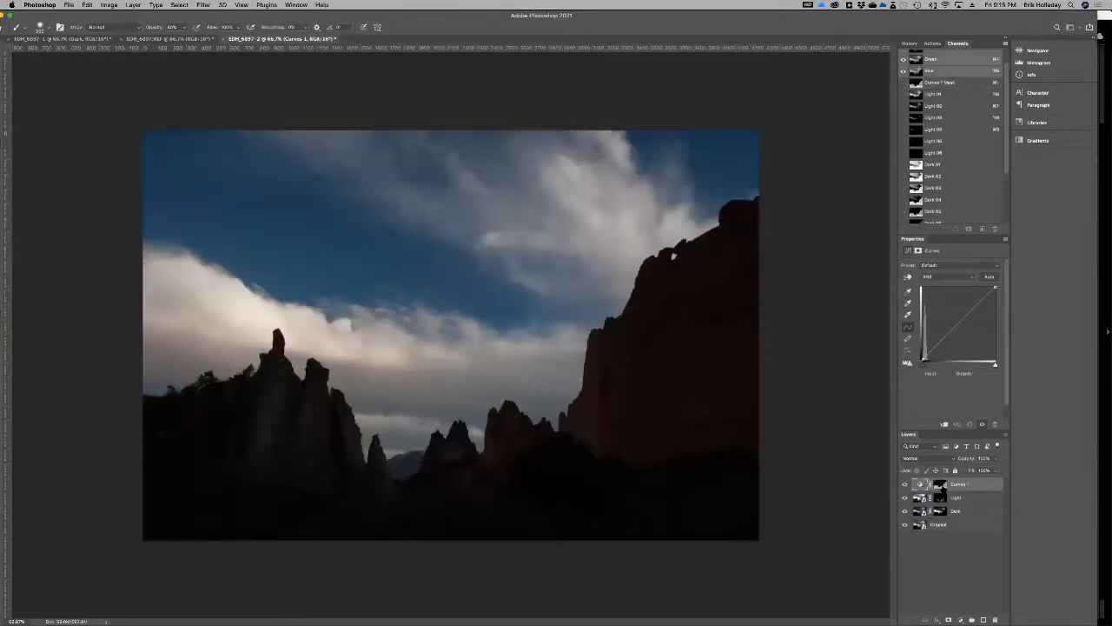
pyautogui.moveTo(945, 337); pyautogui.dragTo(936, 331)
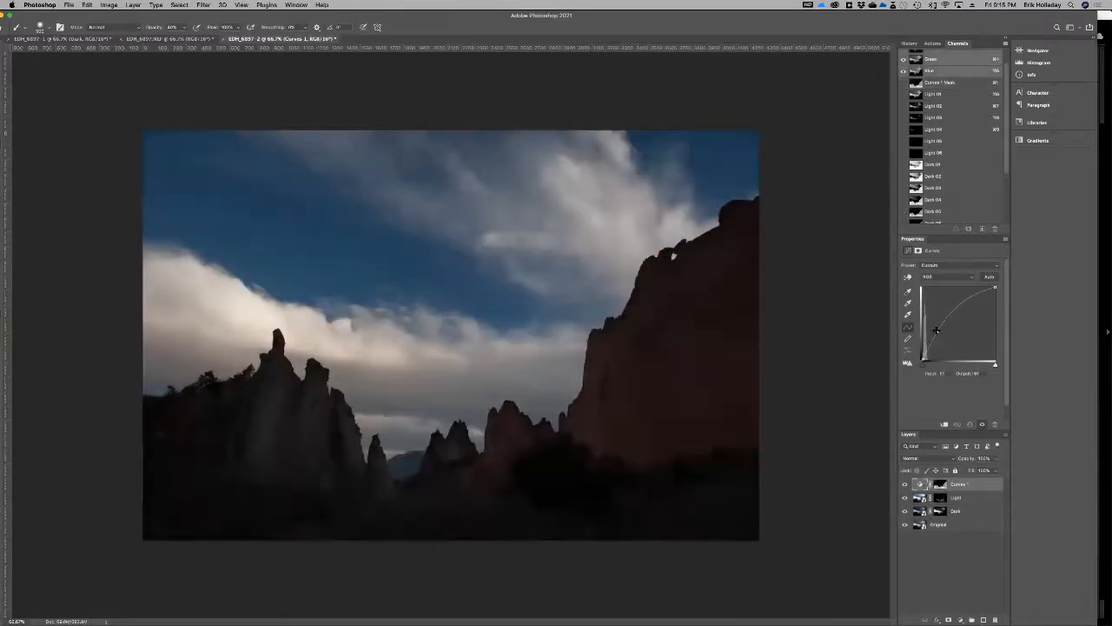
pyautogui.moveTo(978, 291); pyautogui.dragTo(946, 306)
# Duplicate the Curves 1 layer with an inverted mask and reshape the copy's curve to darken the sky.
pyautogui.rightClick(974, 485)
pyautogui.click(963, 484)
pyautogui.rightClick(979, 485)
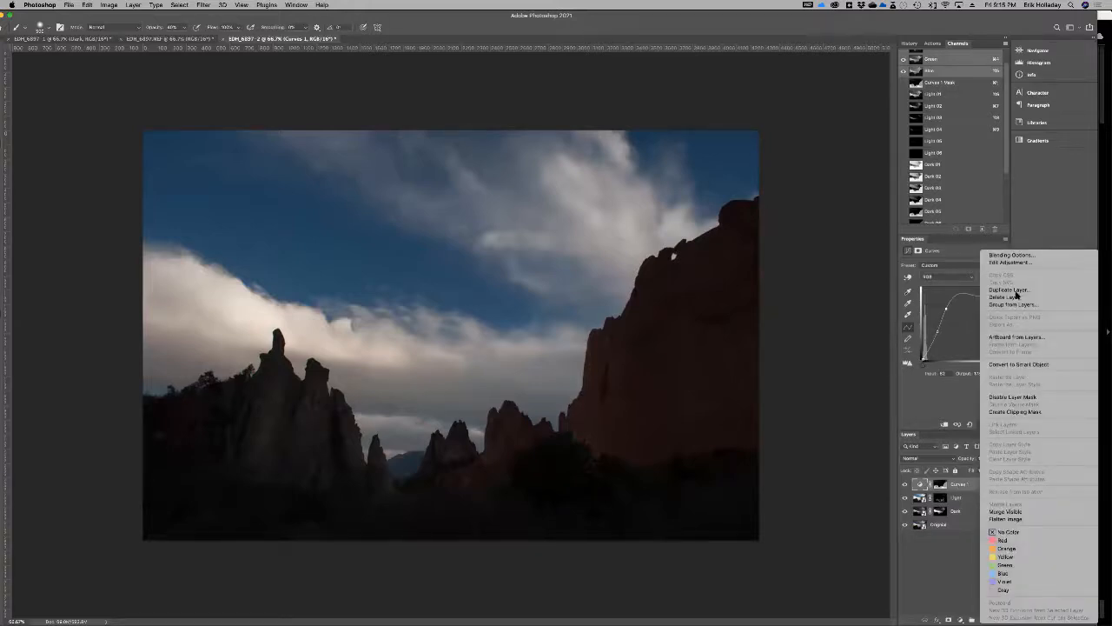
pyautogui.click(1008, 289)
pyautogui.click(486, 229)
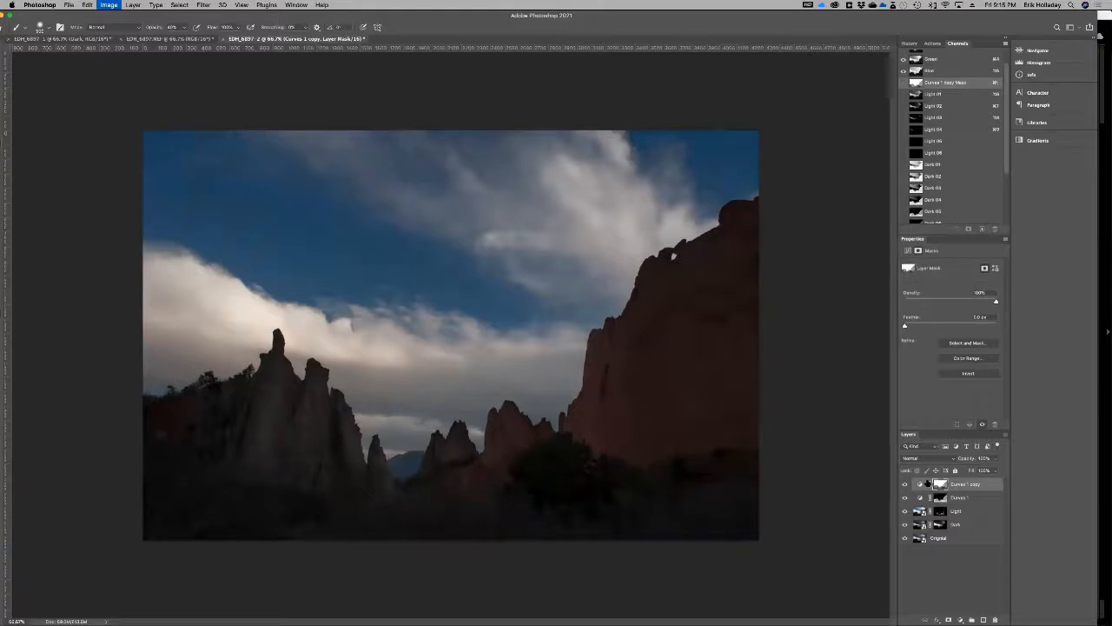
pyautogui.press('super+i')
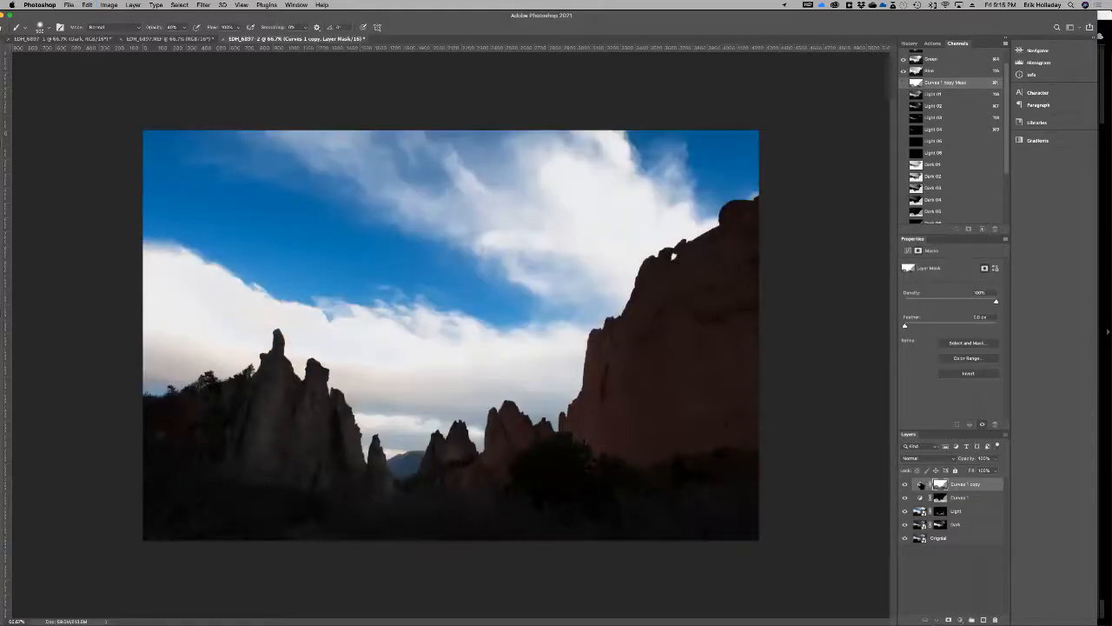
pyautogui.click(921, 484)
pyautogui.moveTo(939, 331); pyautogui.dragTo(963, 322)
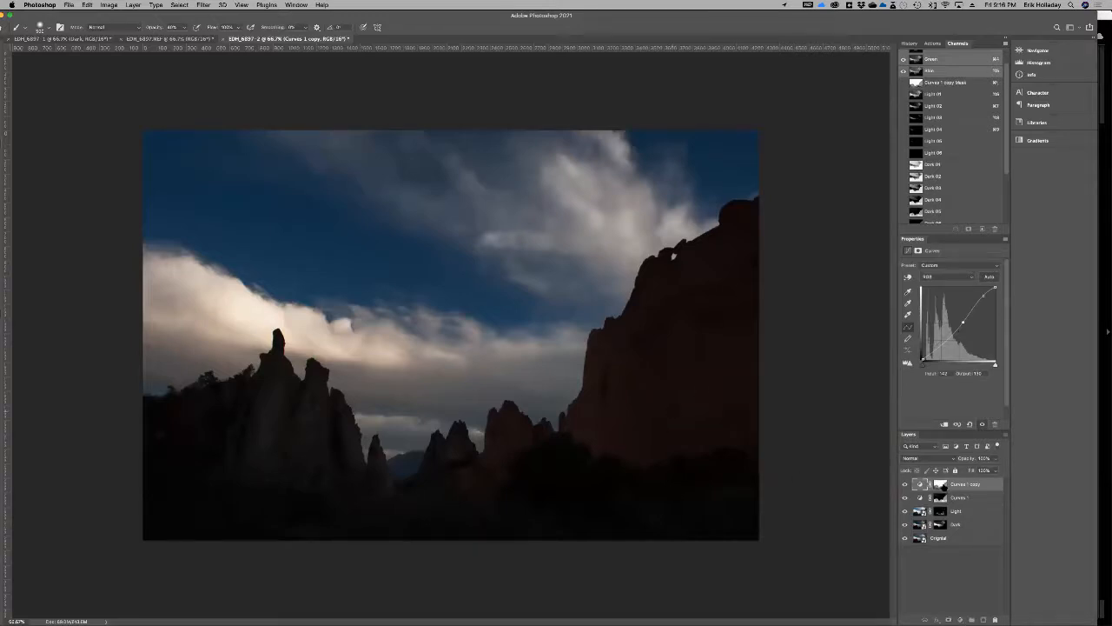
# Try a black brush stroke at 100% opacity on the Curves 1 copy mask beside the red cliff, and undo it.
pyautogui.click(941, 484)
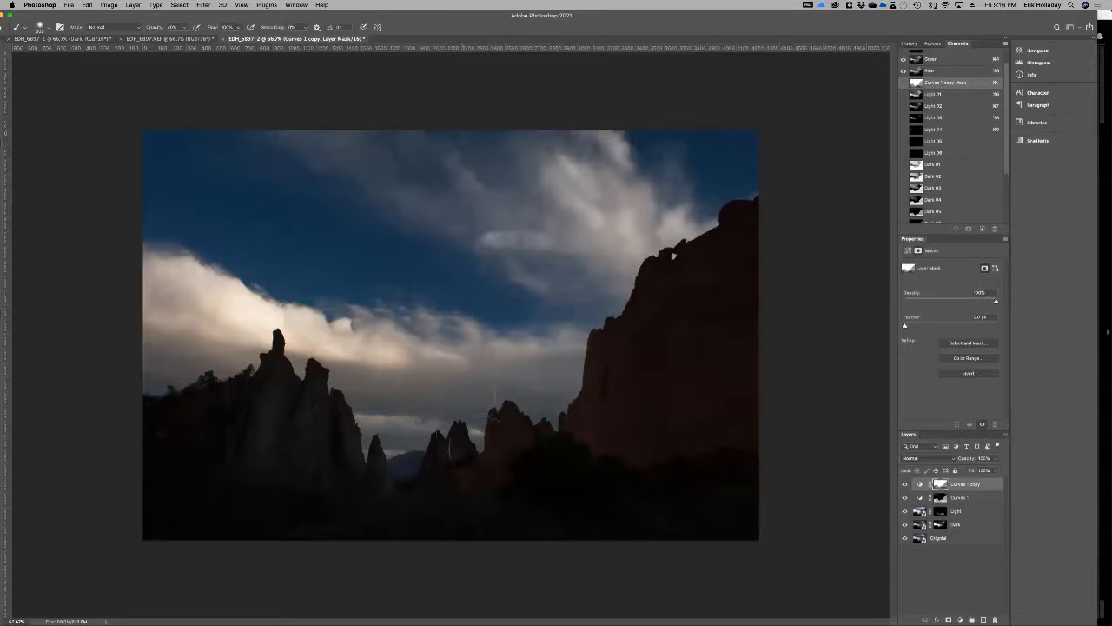
pyautogui.moveTo(418, 14)
pyautogui.mouseDown()
pyautogui.moveTo(470, 19)
pyautogui.moveTo(455, 18)
pyautogui.mouseUp()
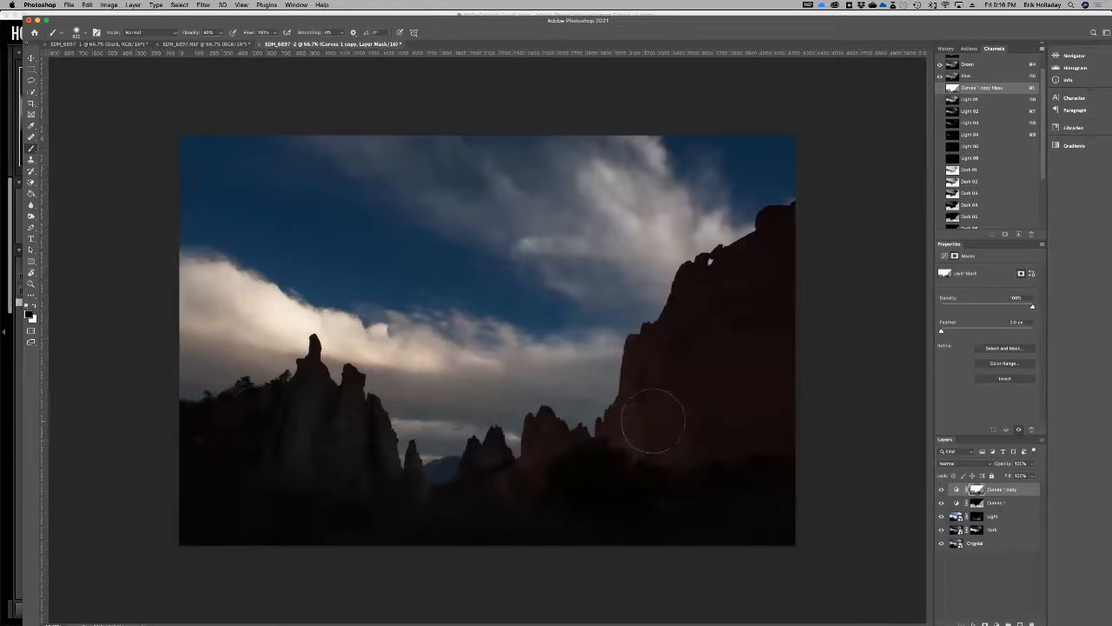
pyautogui.press('0')
pyautogui.moveTo(634, 413); pyautogui.dragTo(636, 407)
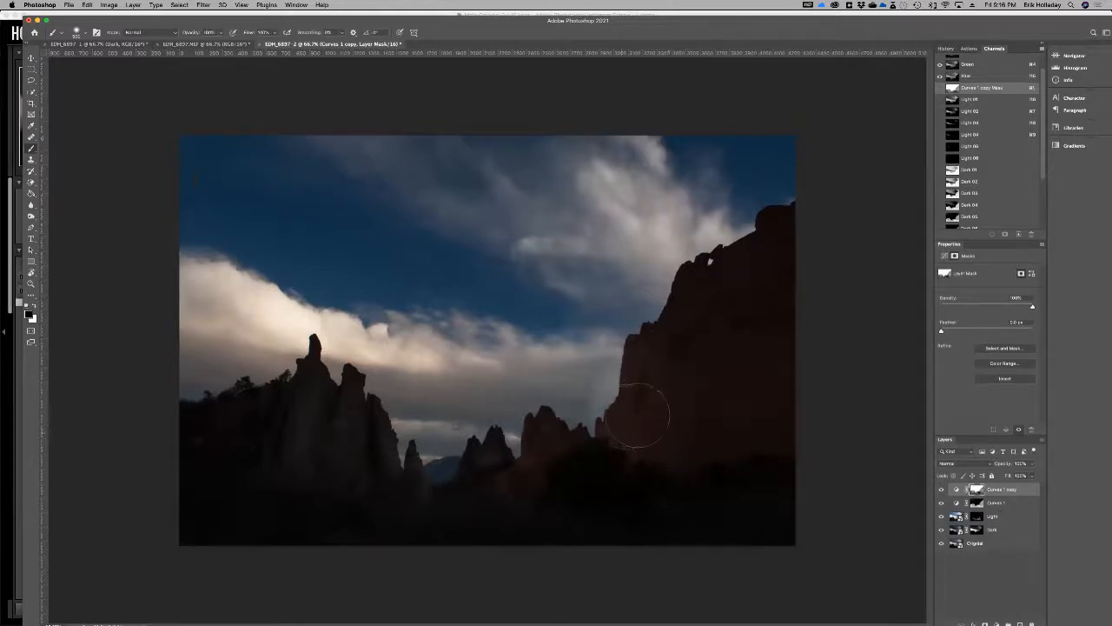
pyautogui.moveTo(851, 23); pyautogui.dragTo(802, 22)
pyautogui.press('super+z')
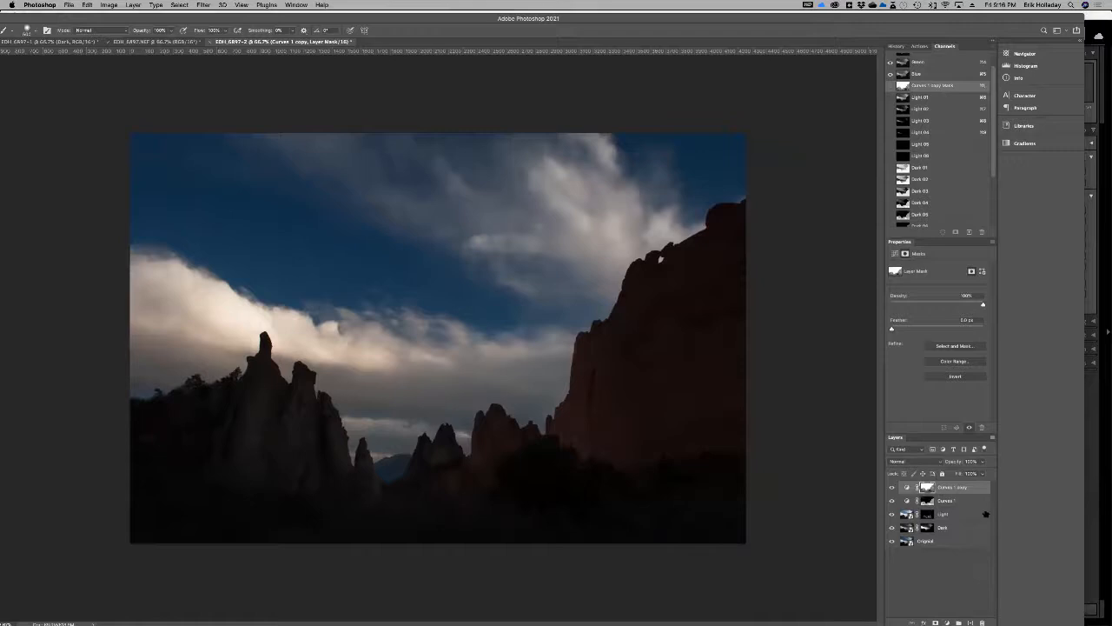
# Delete the Curves 1 copy and Curves 1 adjustment layers.
pyautogui.moveTo(958, 489); pyautogui.dragTo(982, 618)
pyautogui.click(982, 618)
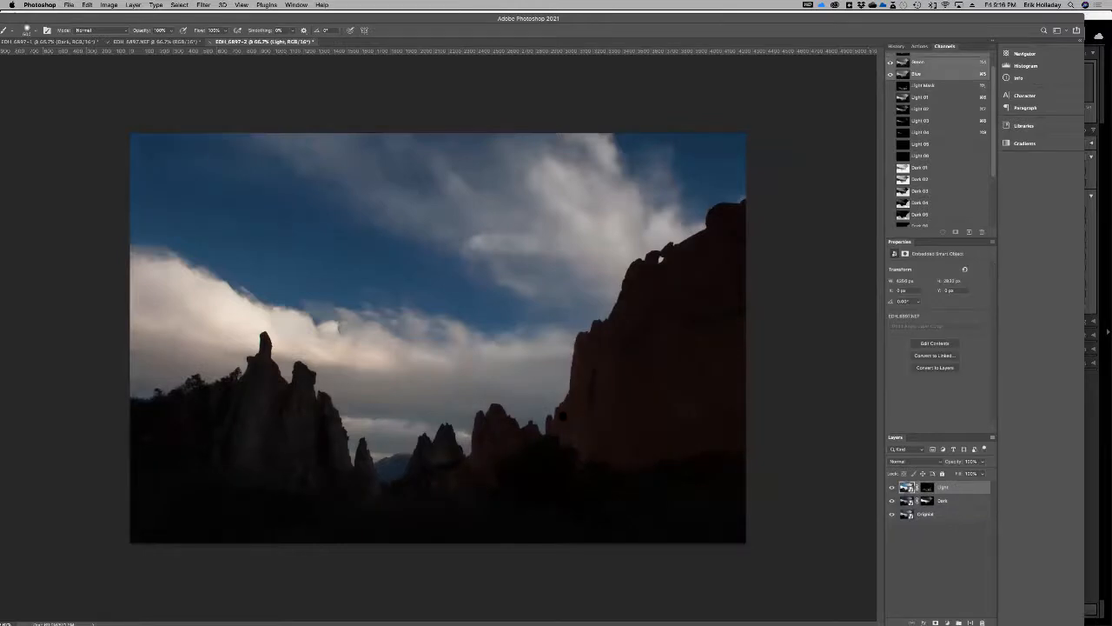
# Load the Dark 06 channel as a selection, target the Light layer's mask and hide the selection outline.
pyautogui.click(920, 214)
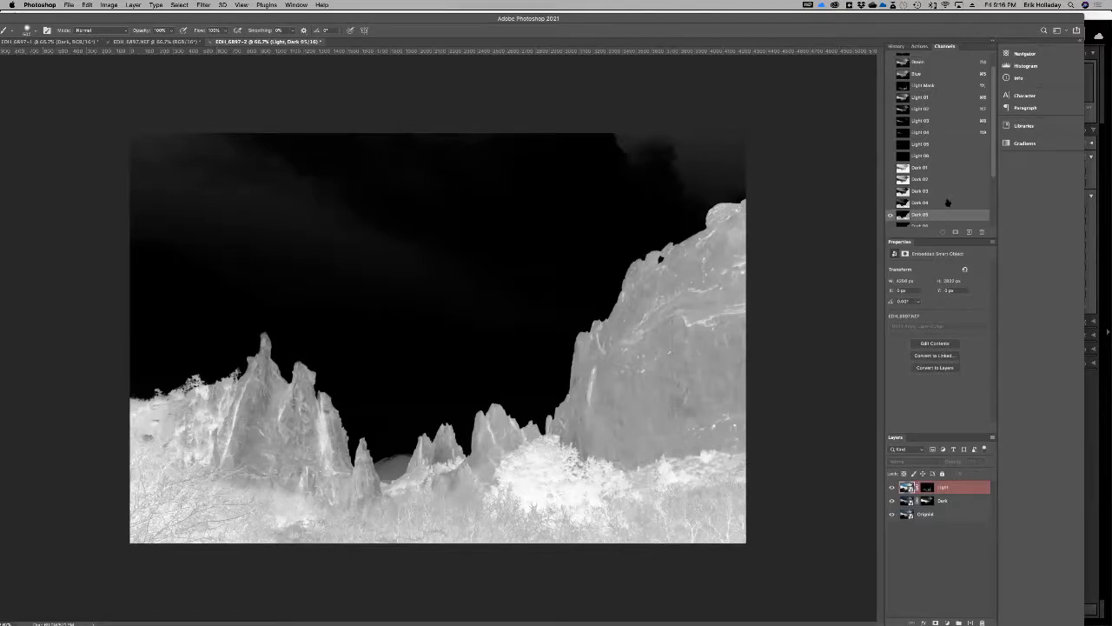
pyautogui.scroll(-3, 943, 161)
pyautogui.click(944, 152)
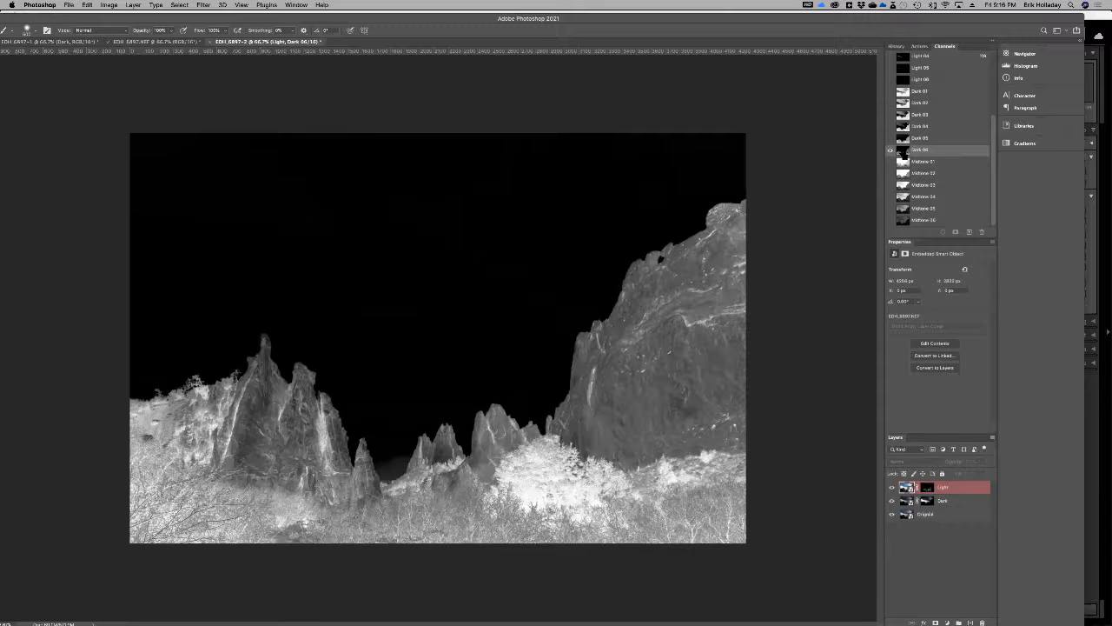
pyautogui.keyDown('ctrl'); pyautogui.click(904, 152); pyautogui.keyUp('ctrl')
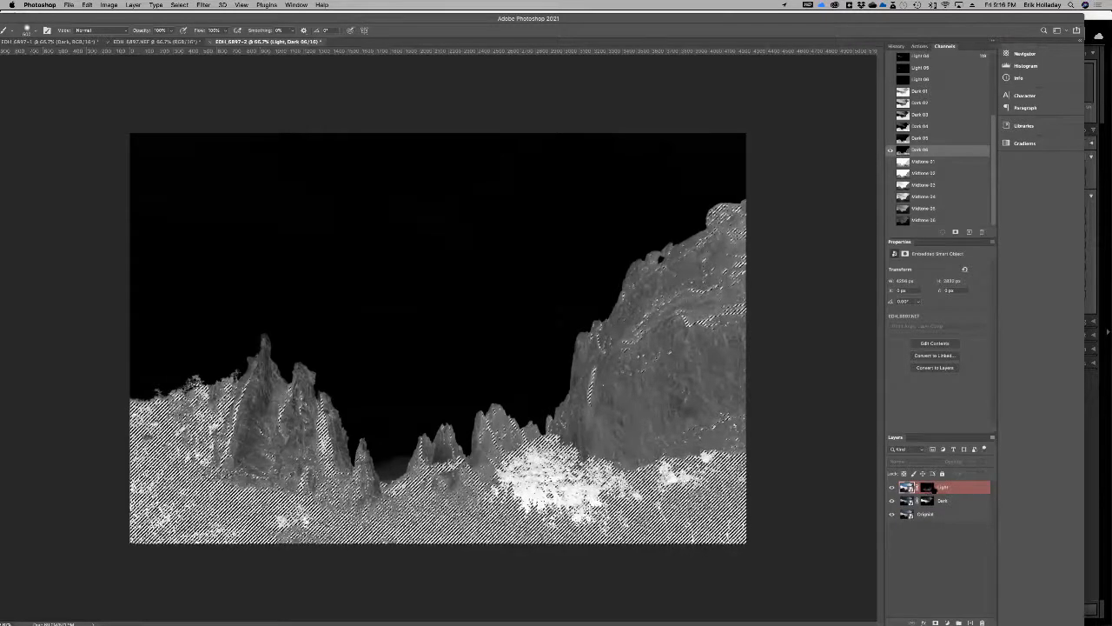
pyautogui.click(927, 489)
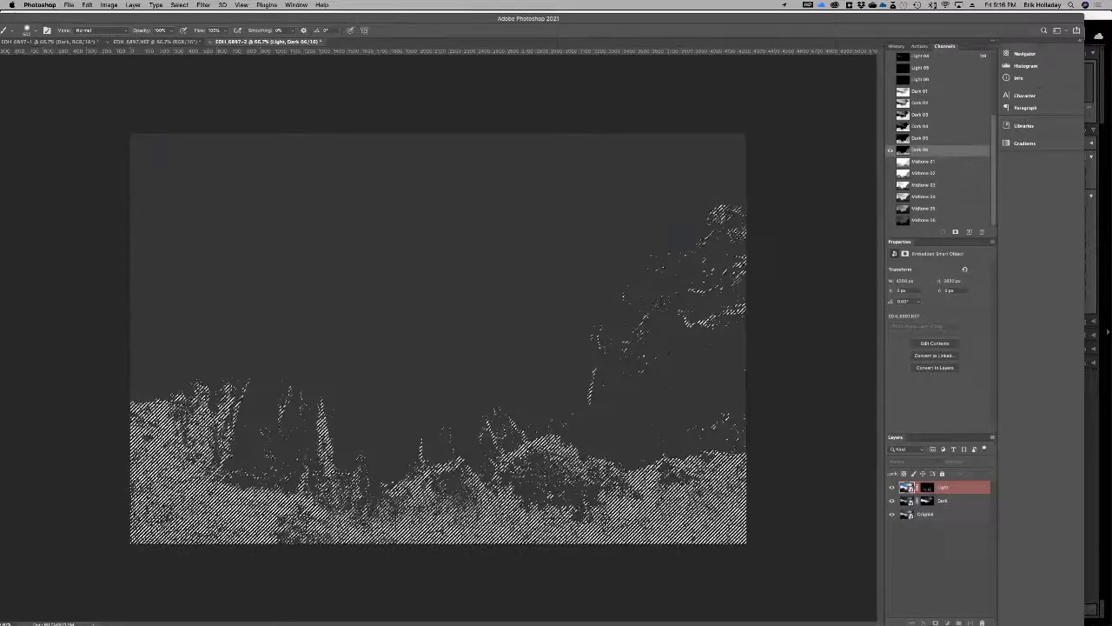
pyautogui.click(928, 487)
pyautogui.press('super+h')
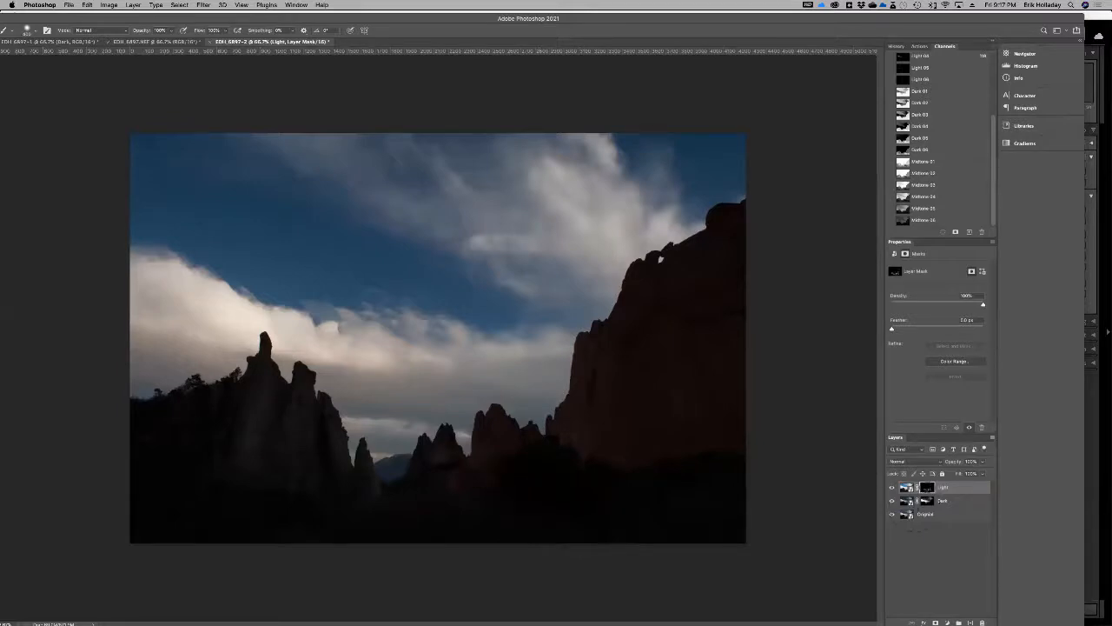
# Paint white through the Dark 06 selection on the Light layer's mask over the dark foreground and check it at 100% zoom.
pyautogui.moveTo(744, 26); pyautogui.dragTo(828, 30)
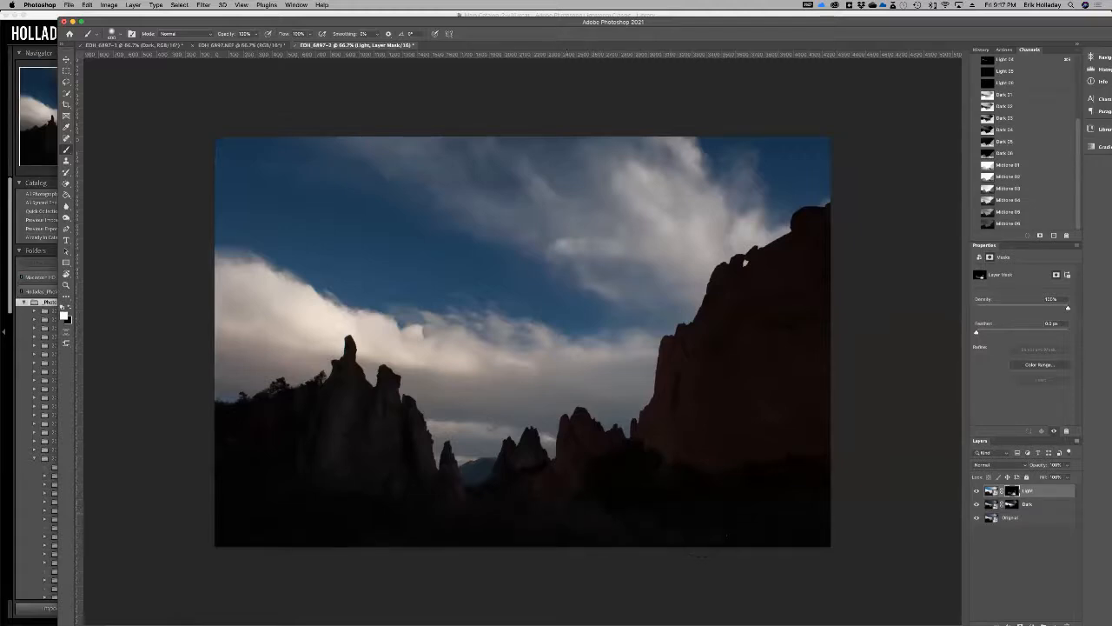
pyautogui.press('super+1')
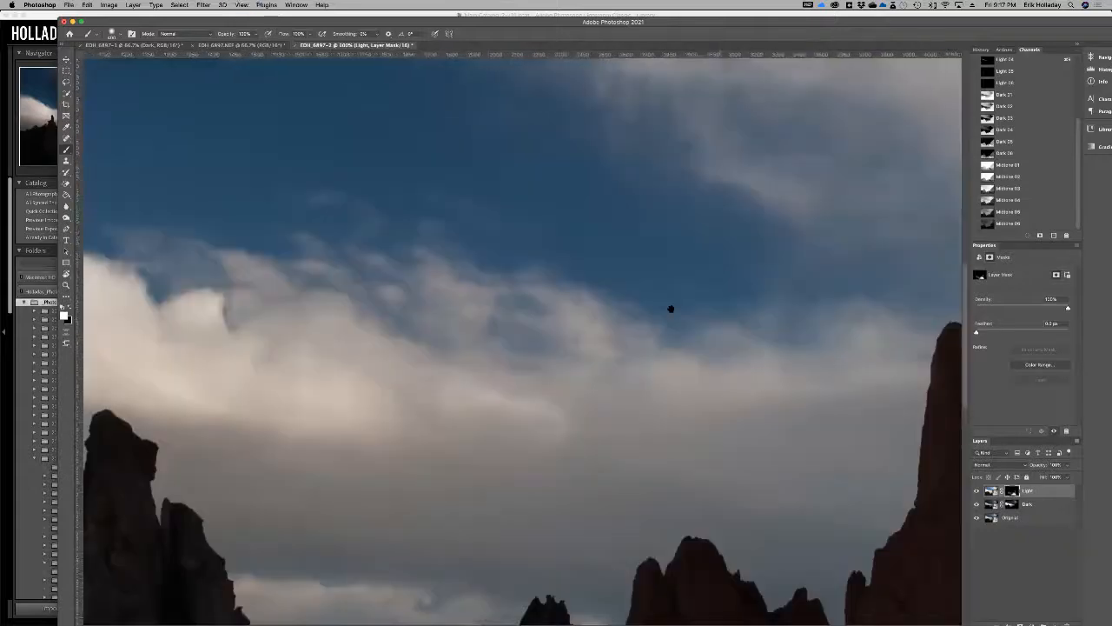
pyautogui.scroll(-5, 642, 185)
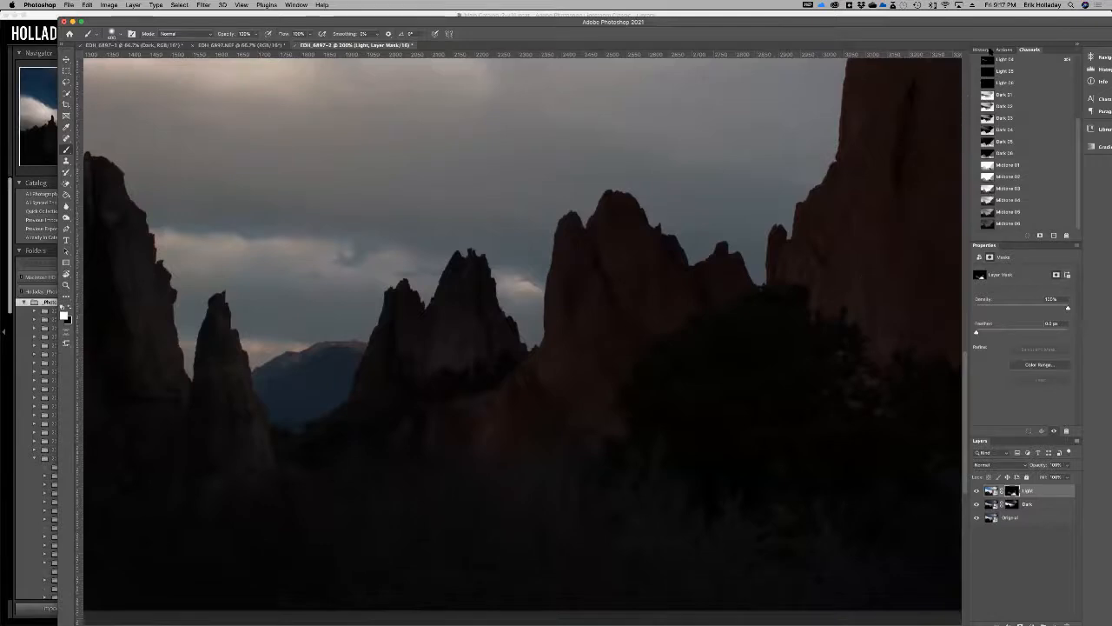
# Revert the brush strokes on the Light layer's mask to the Load Selection history state.
pyautogui.click(983, 50)
pyautogui.click(1029, 127)
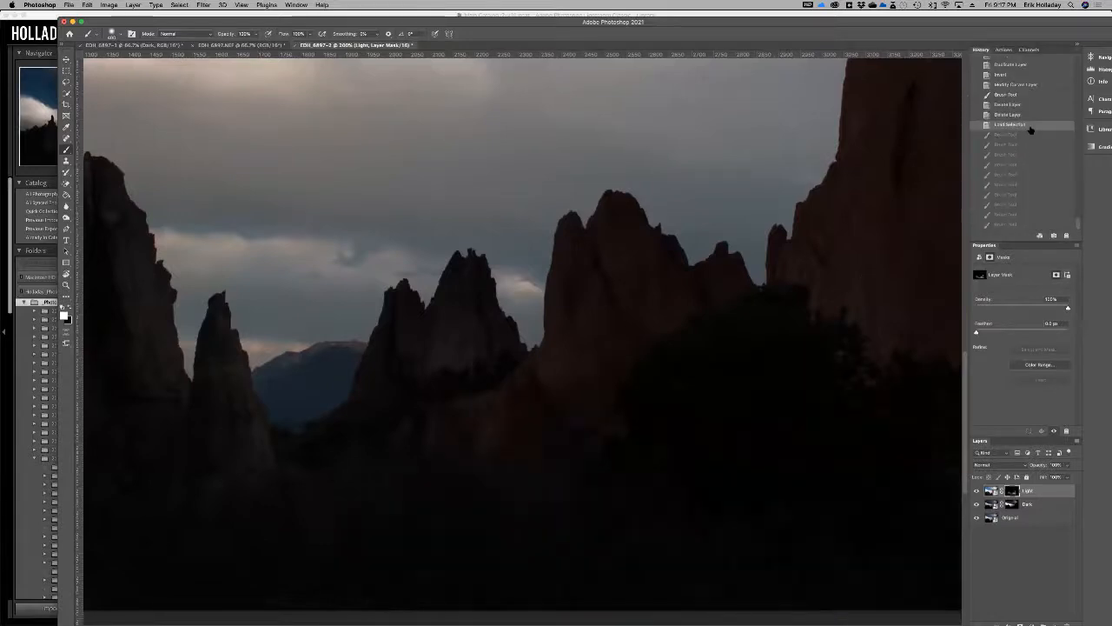
pyautogui.press('super+0')
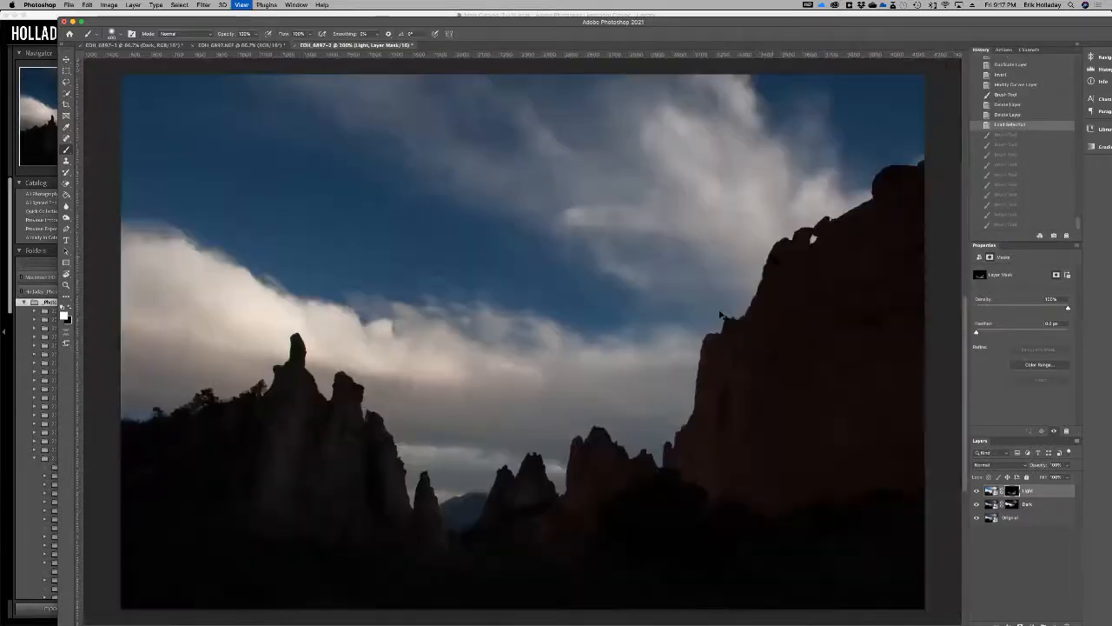
pyautogui.press('super+minus')
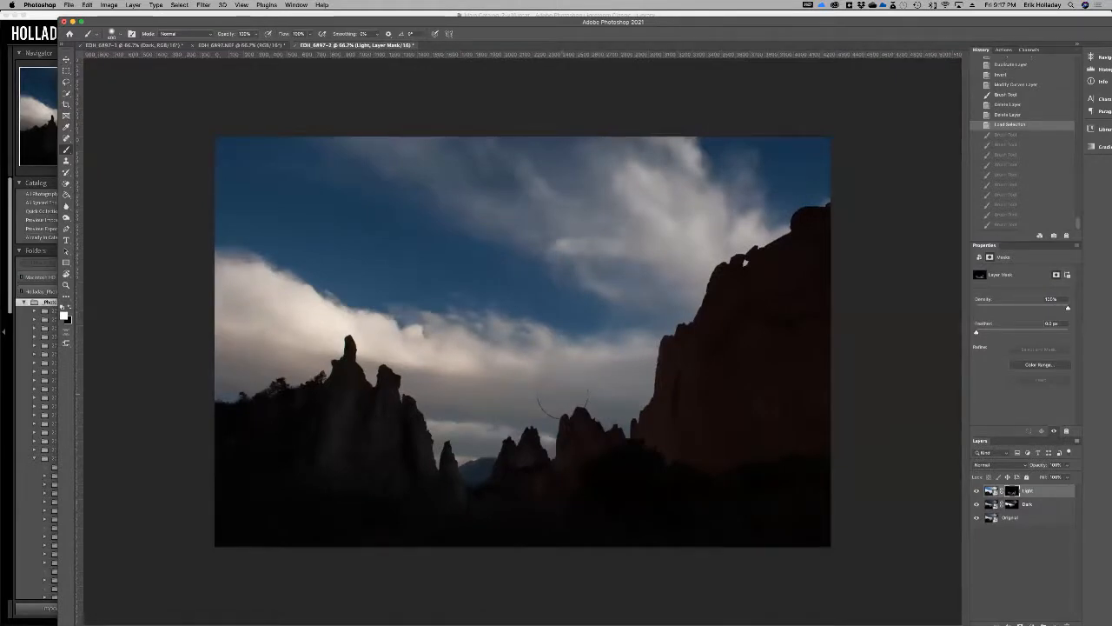
pyautogui.doubleClick(712, 24)
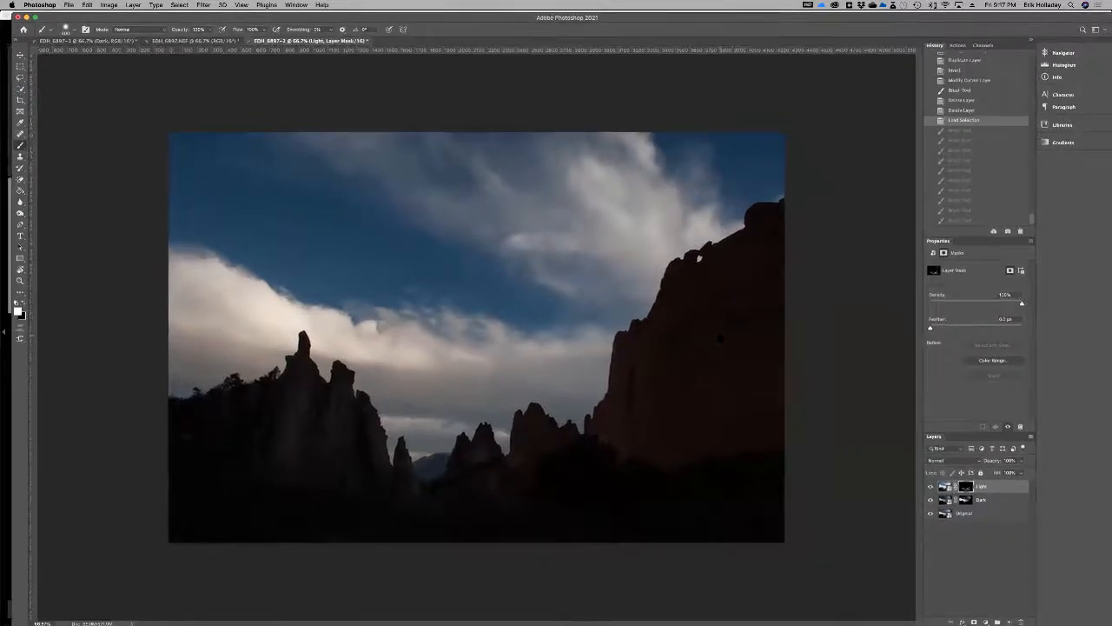
# Switch to Lightroom Classic, open the original EDH_6897.NEF for developing and review its edit history.
pyautogui.press('super+Tab')
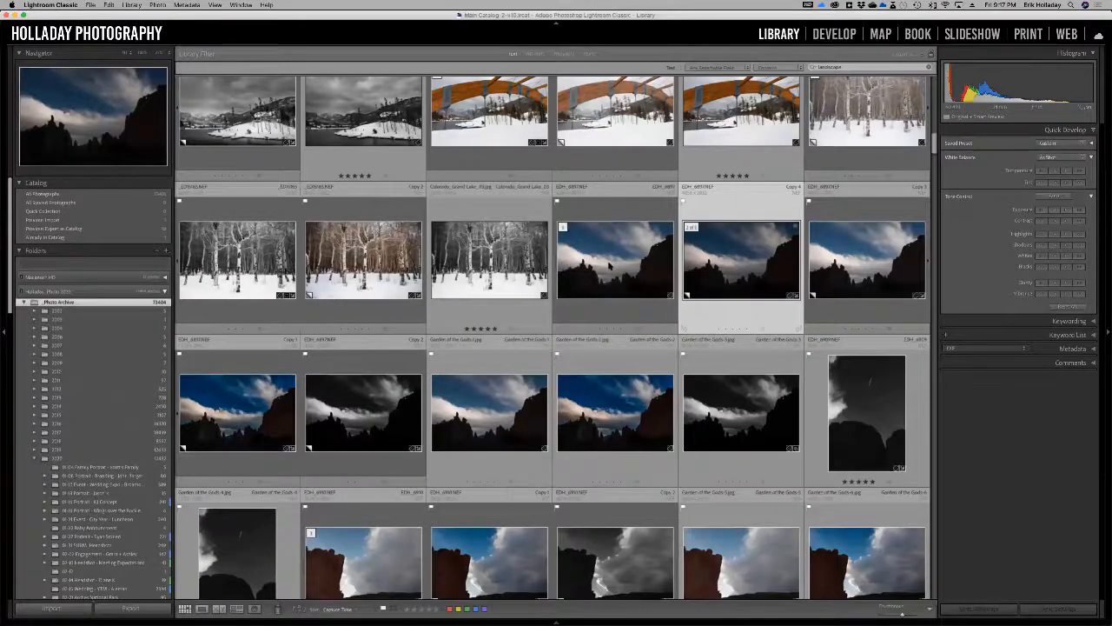
pyautogui.click(608, 266)
pyautogui.press('d')
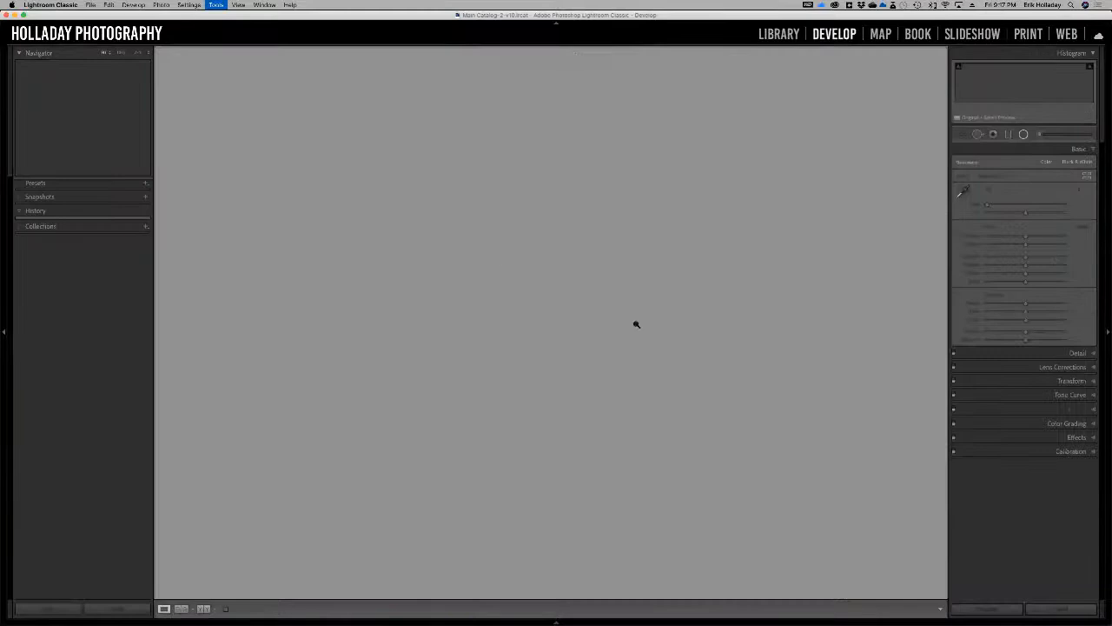
pyautogui.press('g')
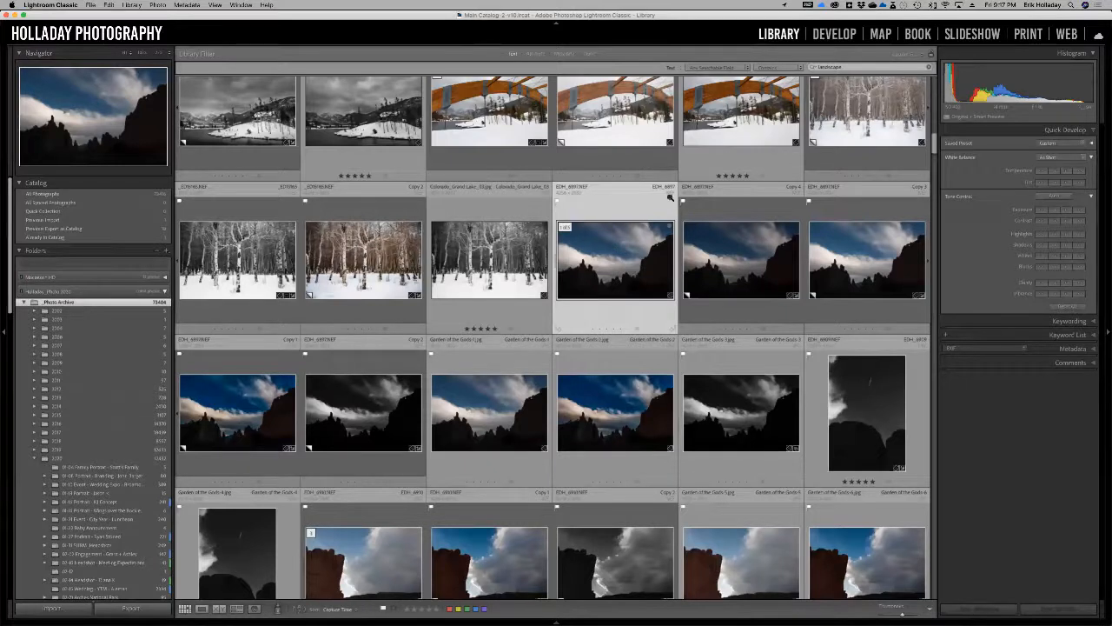
pyautogui.press('d')
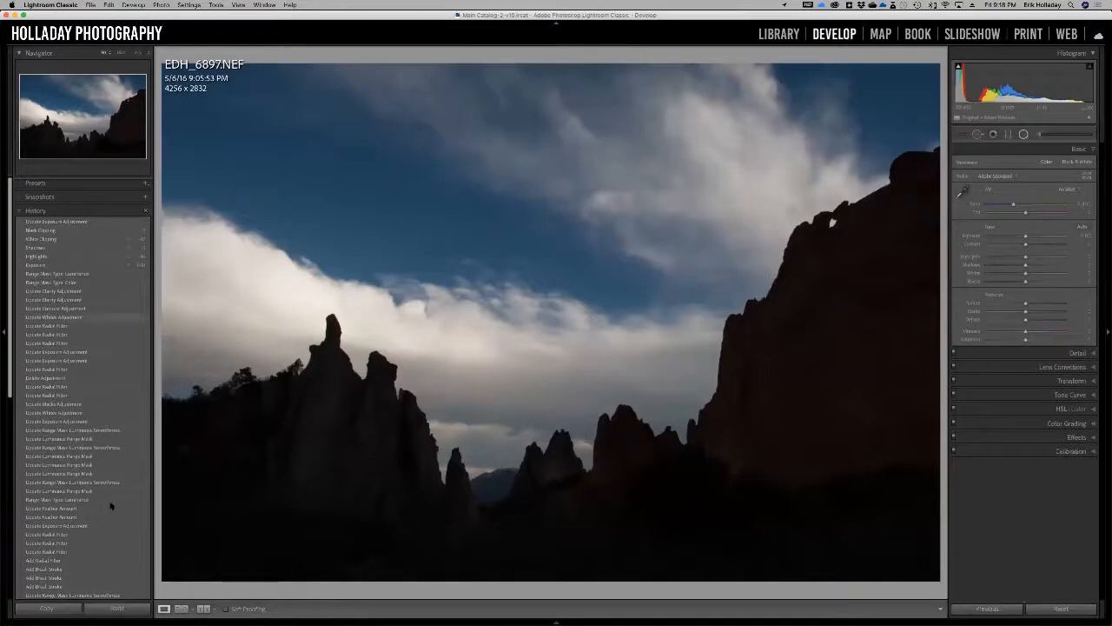
pyautogui.scroll(-15, 110, 506)
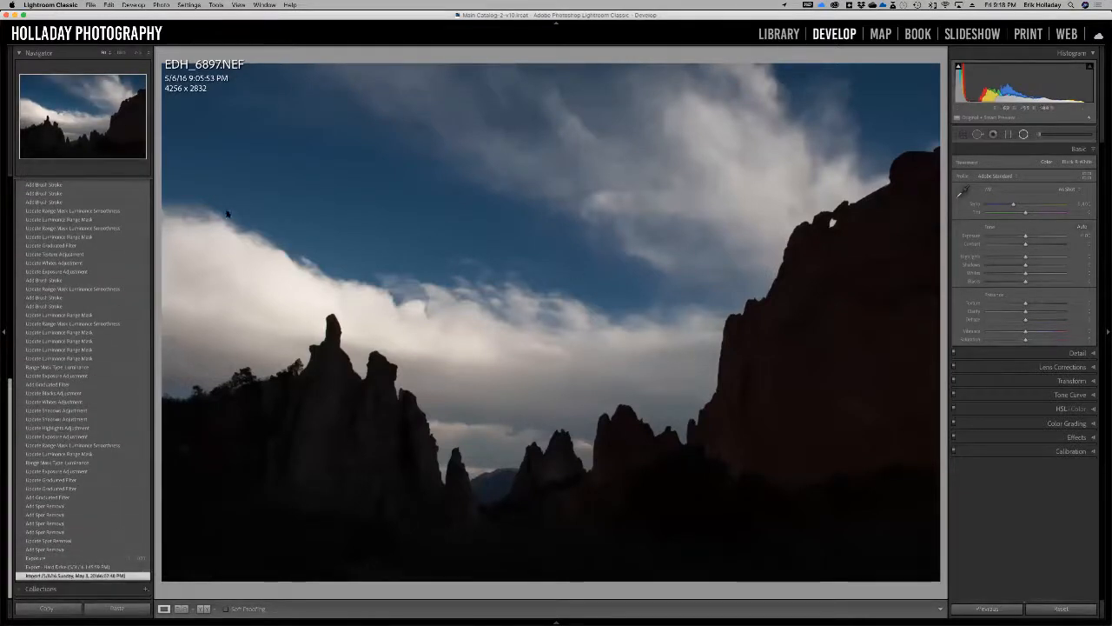
pyautogui.scroll(15, 104, 298)
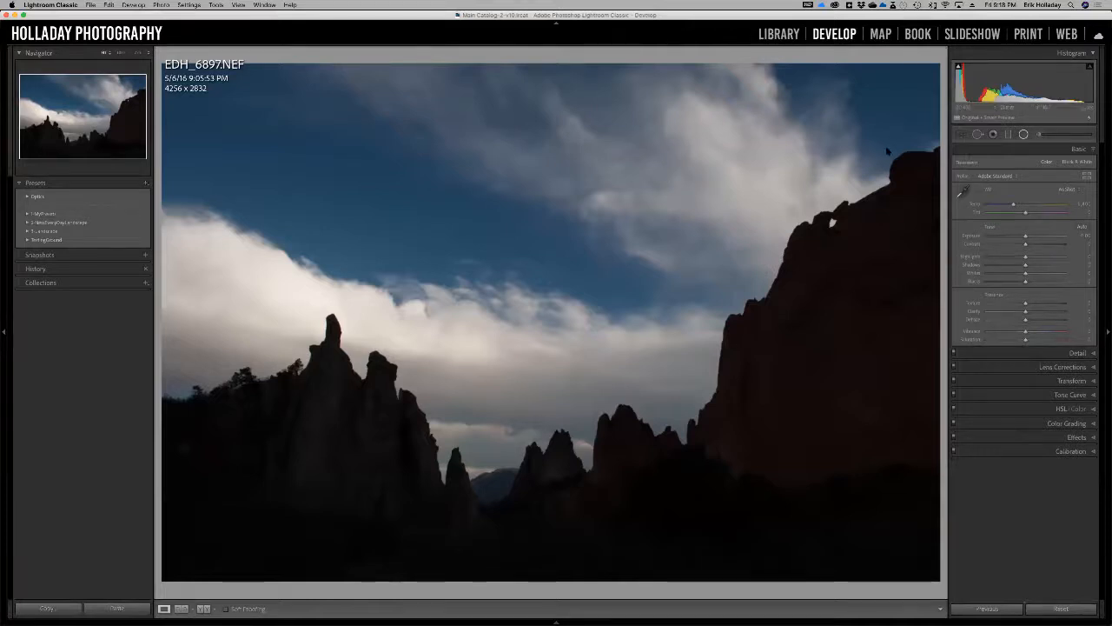
# Heal the dust spots in the clouds and blue sky with Spot Removal, and close the tool.
pyautogui.press('q')
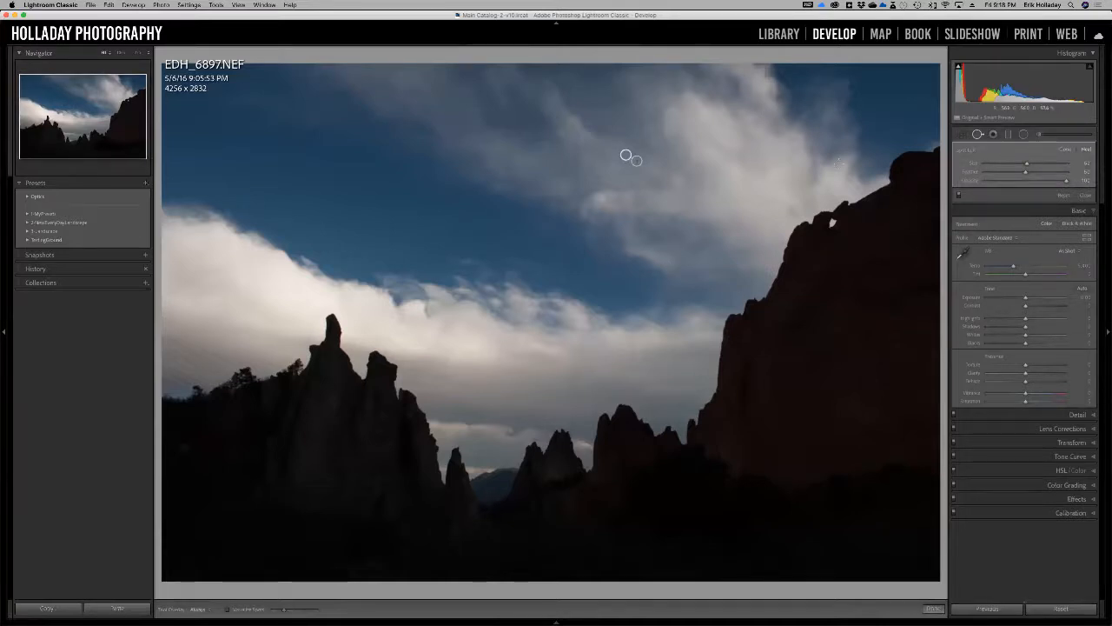
pyautogui.click(526, 246)
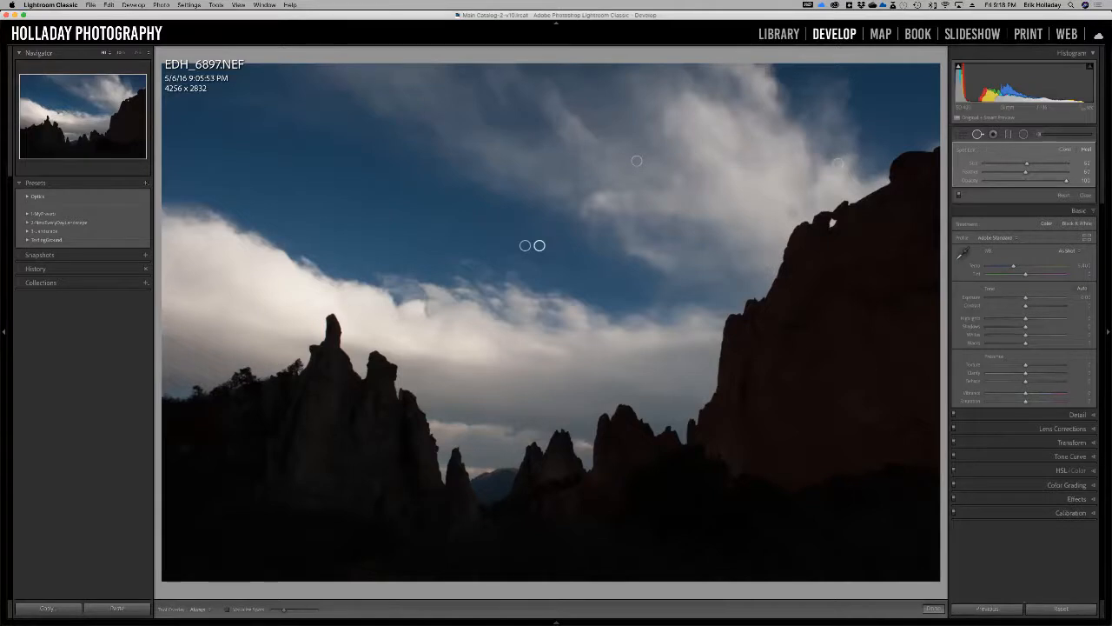
pyautogui.press('super+minus')
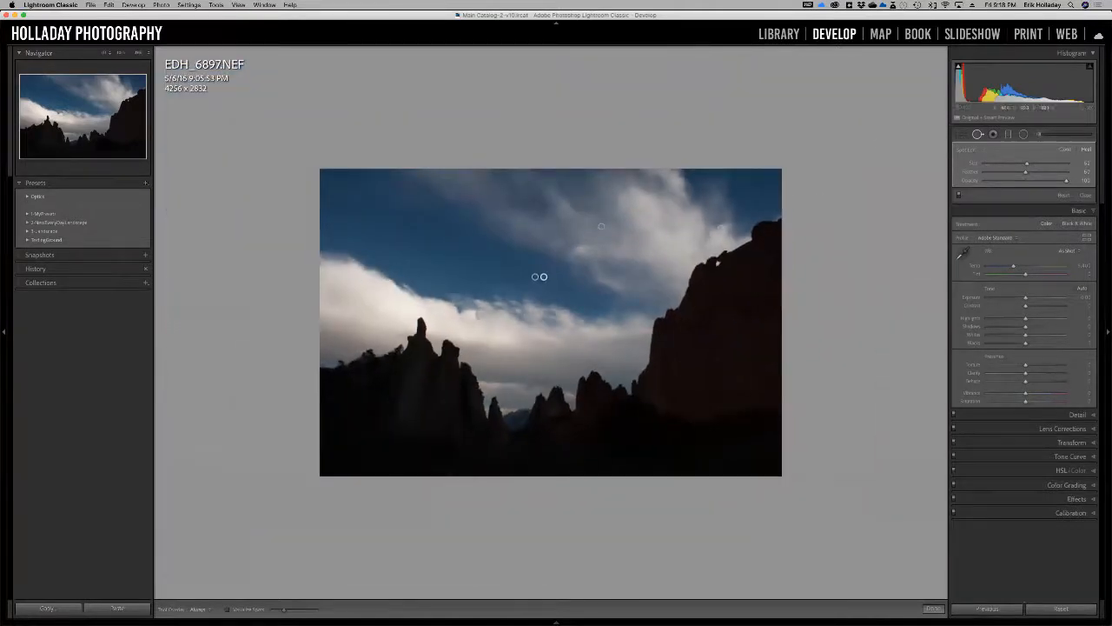
pyautogui.press('q')
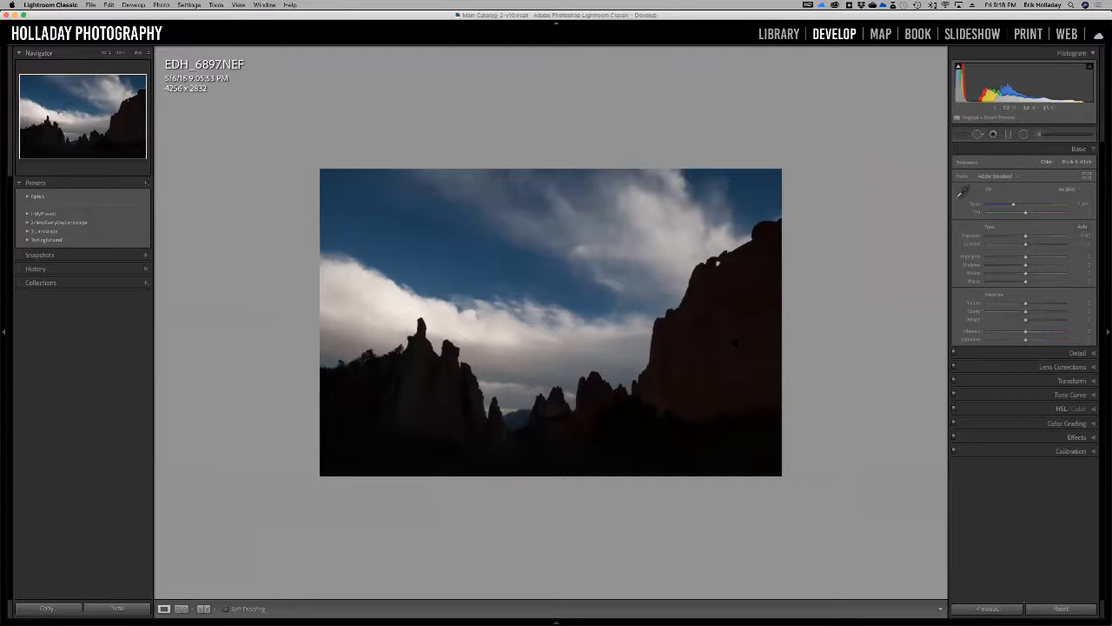
# Examine the edges of the rock spires and the dark foreground against the bright clouds up close.
pyautogui.moveTo(407, 316); pyautogui.dragTo(487, 375)
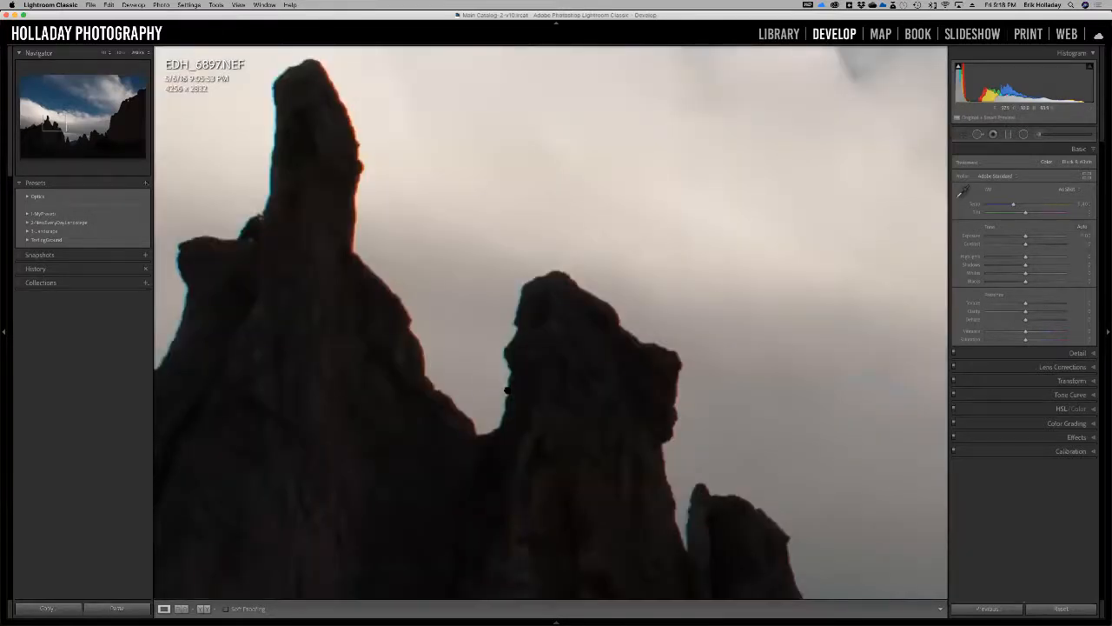
pyautogui.click(469, 334)
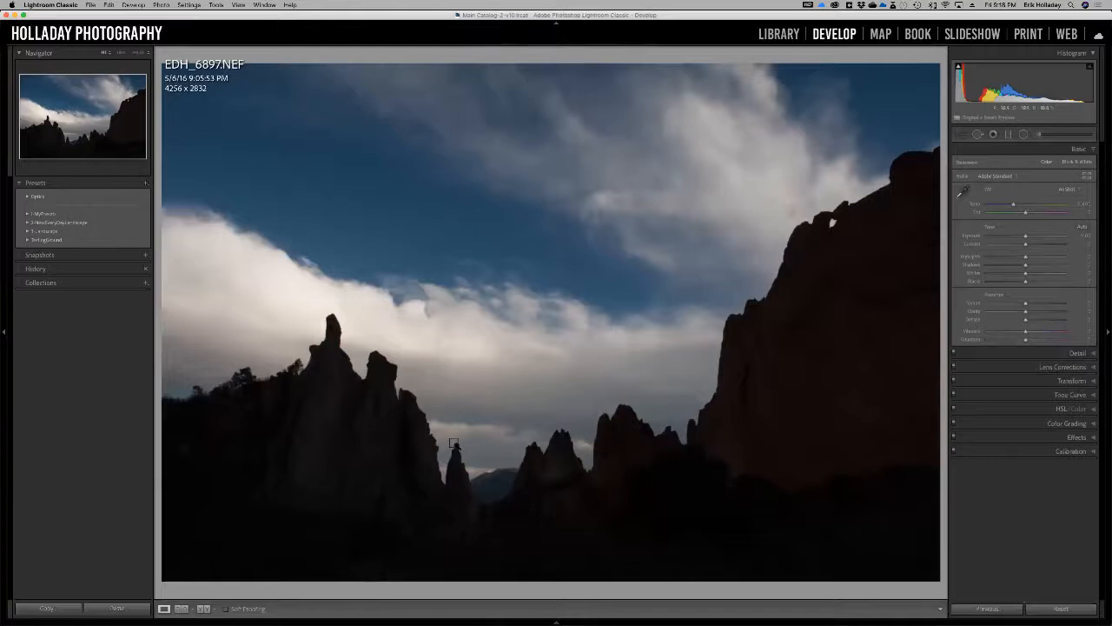
pyautogui.moveTo(452, 441); pyautogui.dragTo(470, 462)
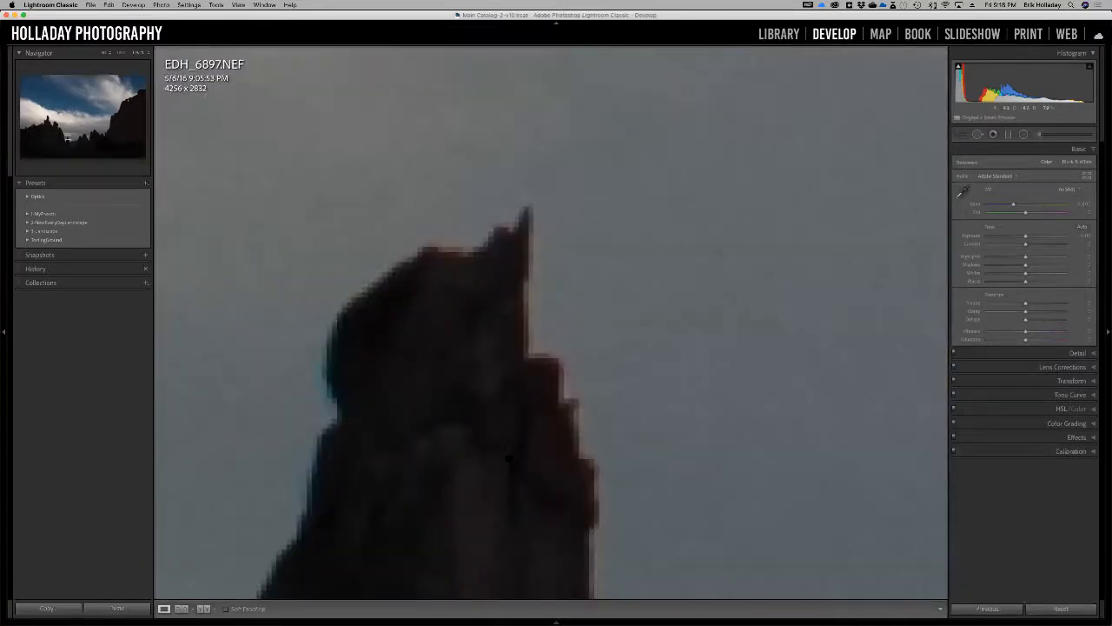
pyautogui.click(466, 389)
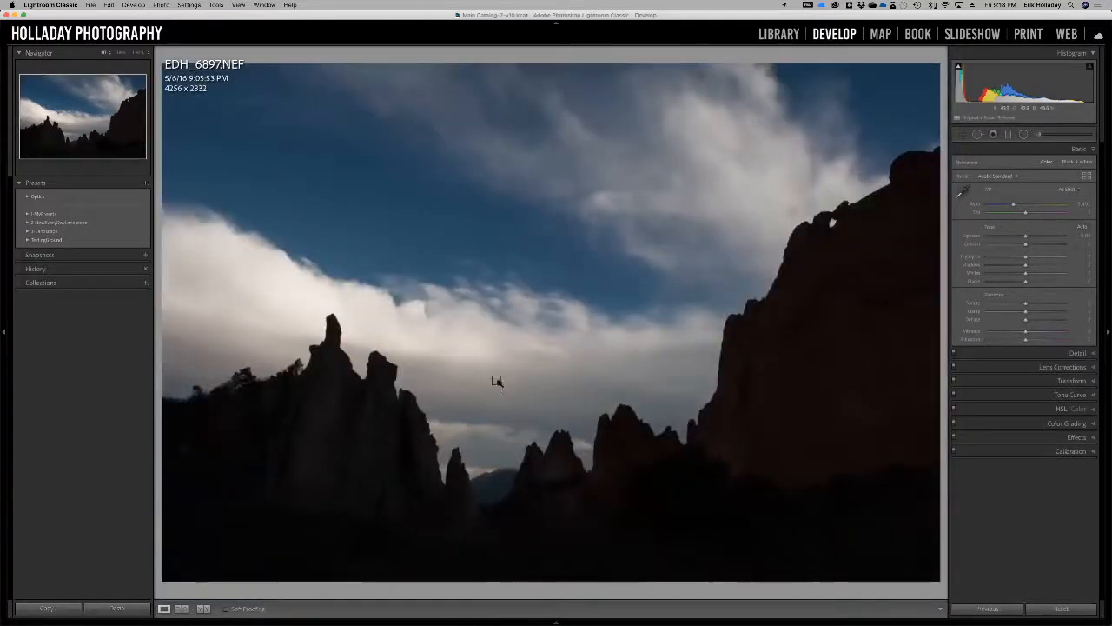
pyautogui.moveTo(499, 389); pyautogui.dragTo(728, 526)
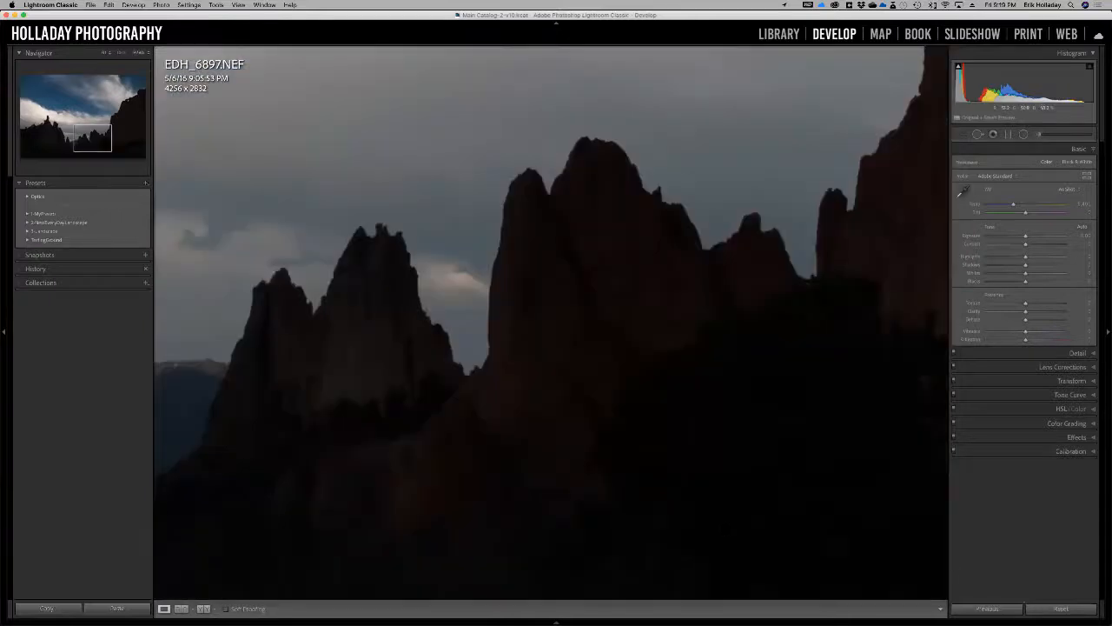
pyautogui.click(546, 323)
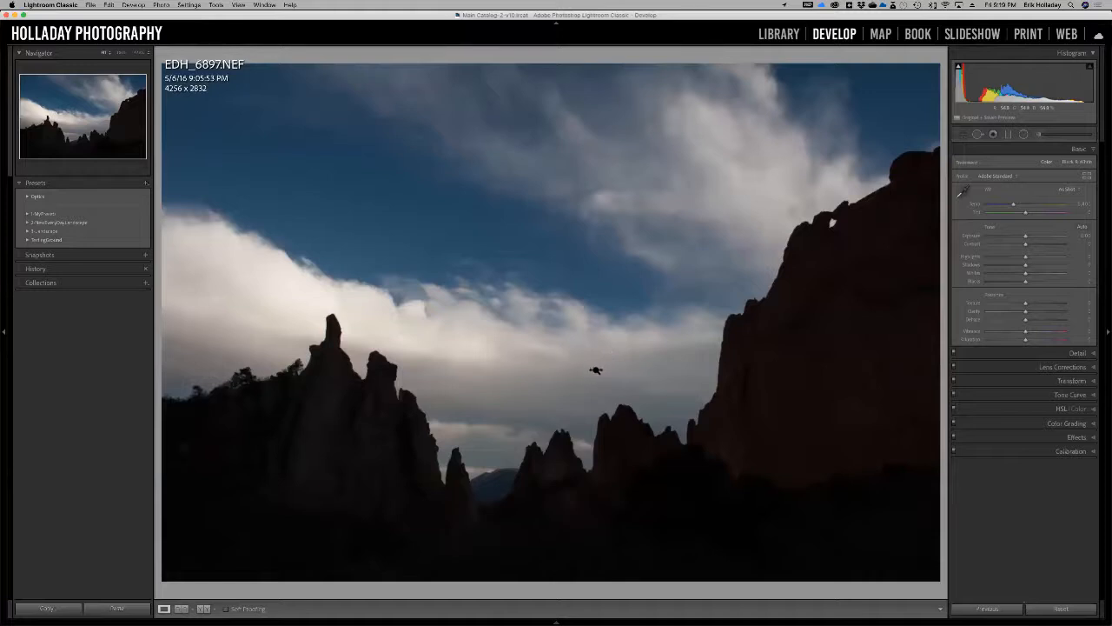
pyautogui.moveTo(329, 351); pyautogui.dragTo(411, 368)
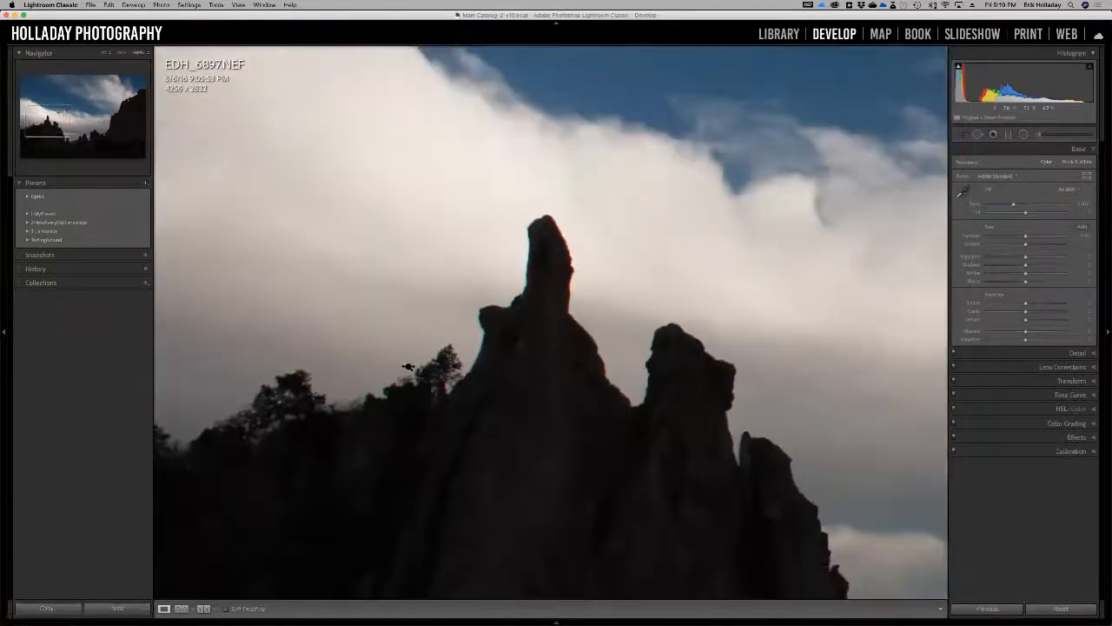
pyautogui.moveTo(649, 351); pyautogui.dragTo(807, 466)
pyautogui.moveTo(852, 326); pyautogui.dragTo(330, 314)
pyautogui.moveTo(331, 315); pyautogui.dragTo(519, 350)
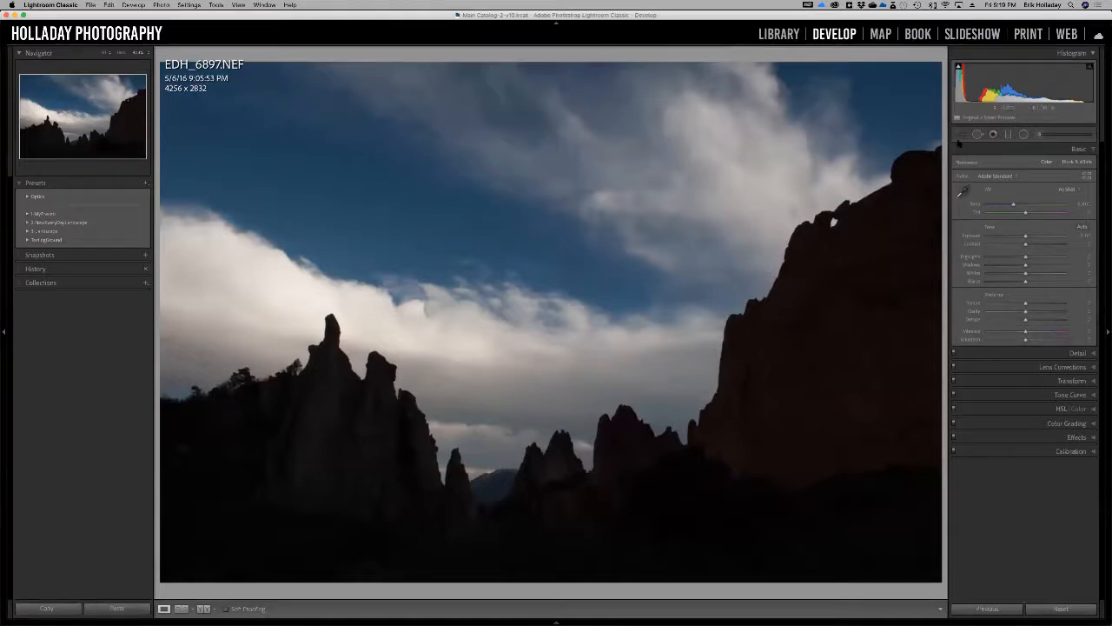
# Add a Graduated Filter just below the photo's lower edge so that it covers the whole frame.
pyautogui.press('super+minus')
pyautogui.press('super+minus')
pyautogui.click(1009, 135)
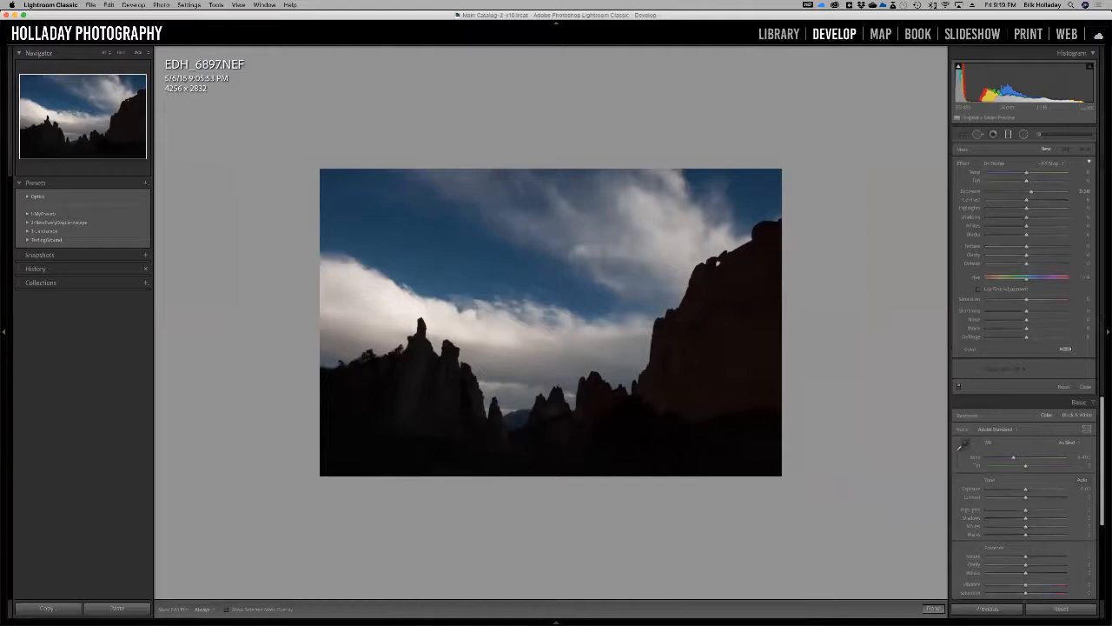
pyautogui.moveTo(526, 511)
pyautogui.mouseDown()
pyautogui.moveTo(536, 521)
pyautogui.moveTo(526, 513)
pyautogui.mouseUp()
pyautogui.press('o')
pyautogui.press('o')
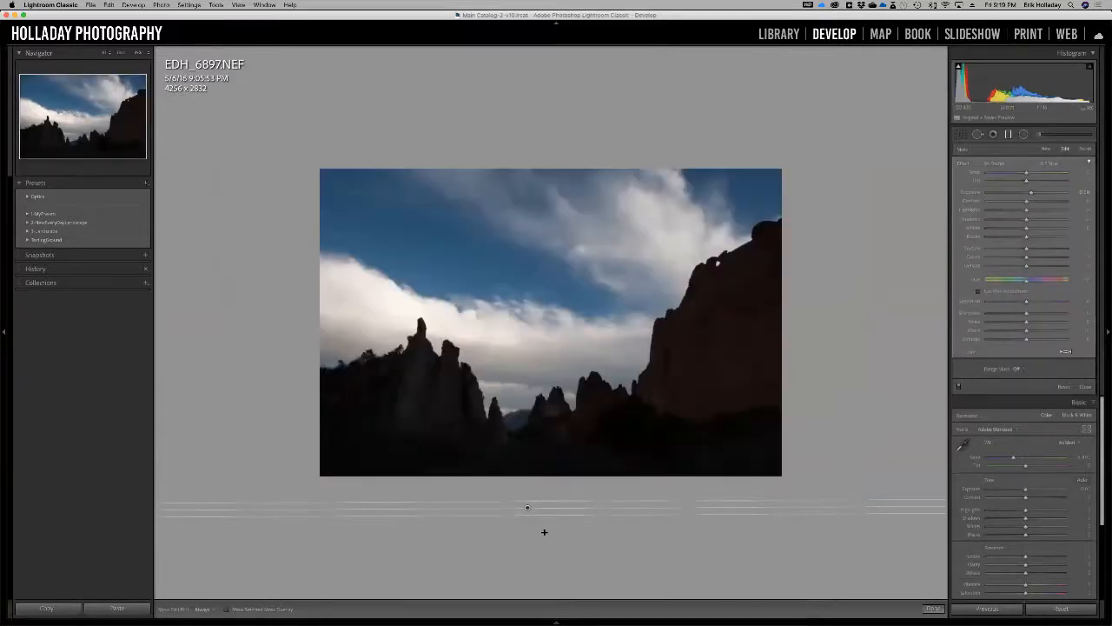
# Check the Graduated Filter's coverage with the mask overlay, move the filter slightly closer to the photo and reset its Exposure to 0.
pyautogui.press('o')
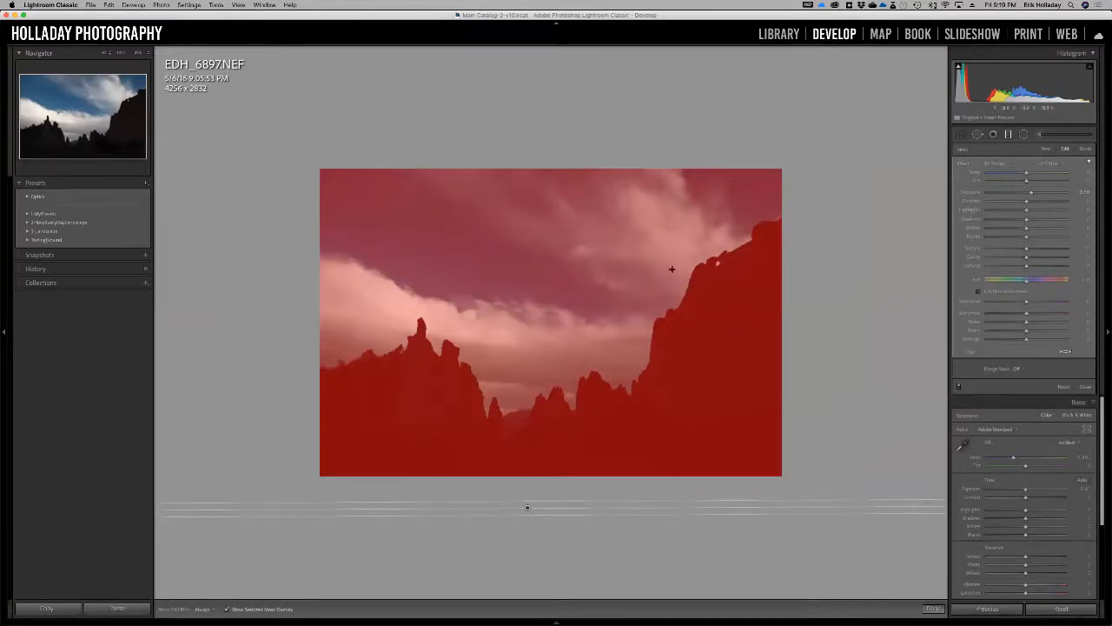
pyautogui.press('o')
pyautogui.press('o')
pyautogui.moveTo(527, 509); pyautogui.dragTo(529, 492)
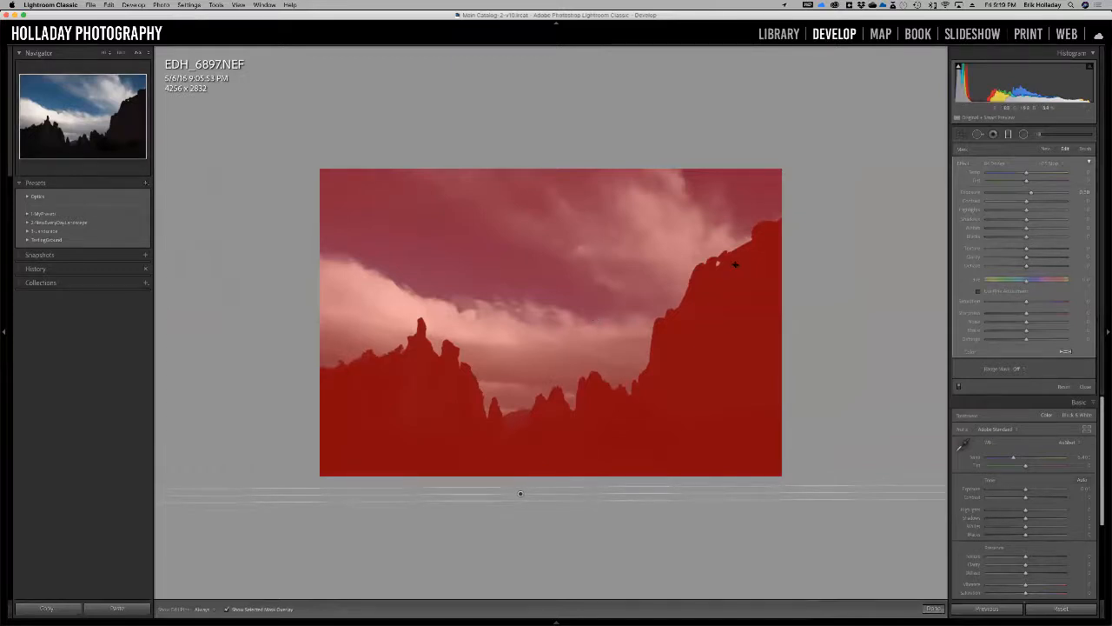
pyautogui.doubleClick(971, 192)
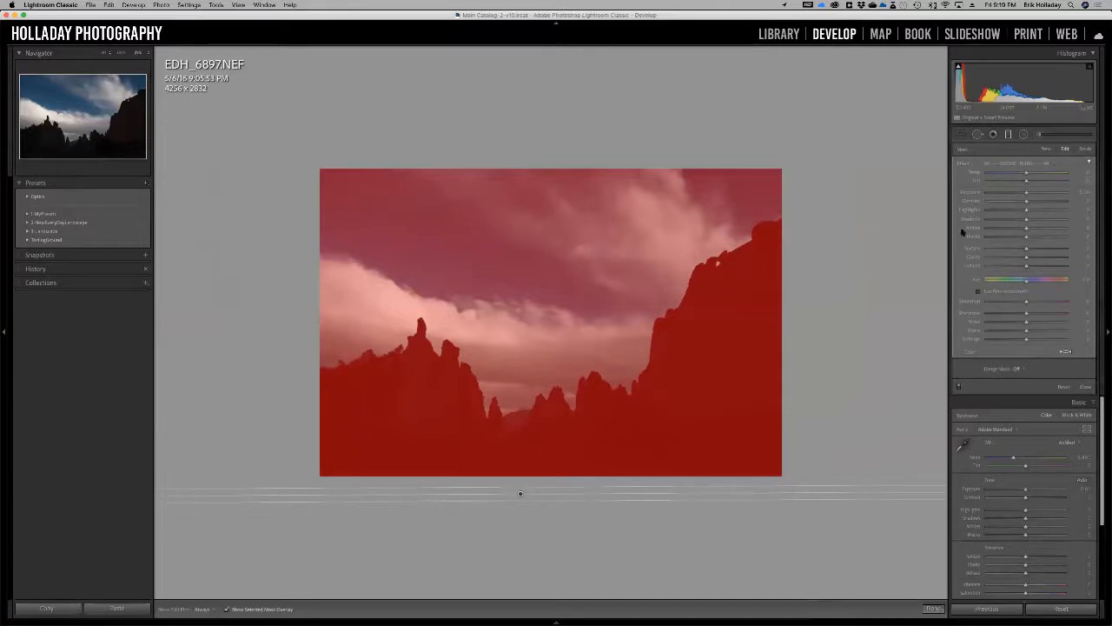
# Set the Graduated Filter's Range Mask to Luminance and check its coverage with the red mask overlay.
pyautogui.click(1024, 369)
pyautogui.click(1029, 385)
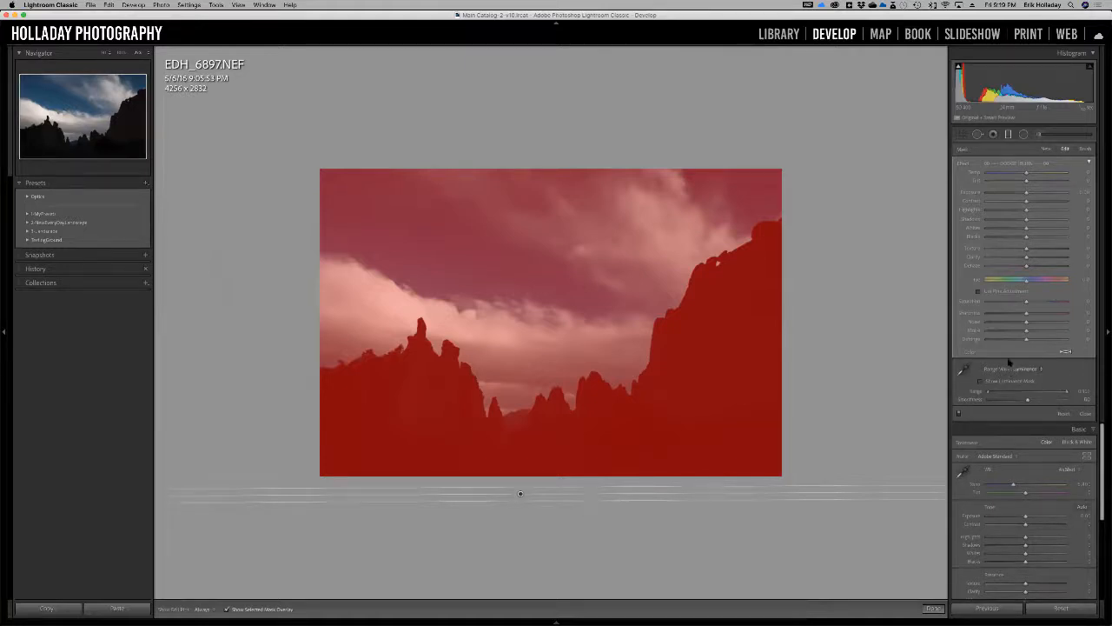
pyautogui.press('o')
pyautogui.press('o')
pyautogui.press('o')
pyautogui.press('o')
pyautogui.press('o')
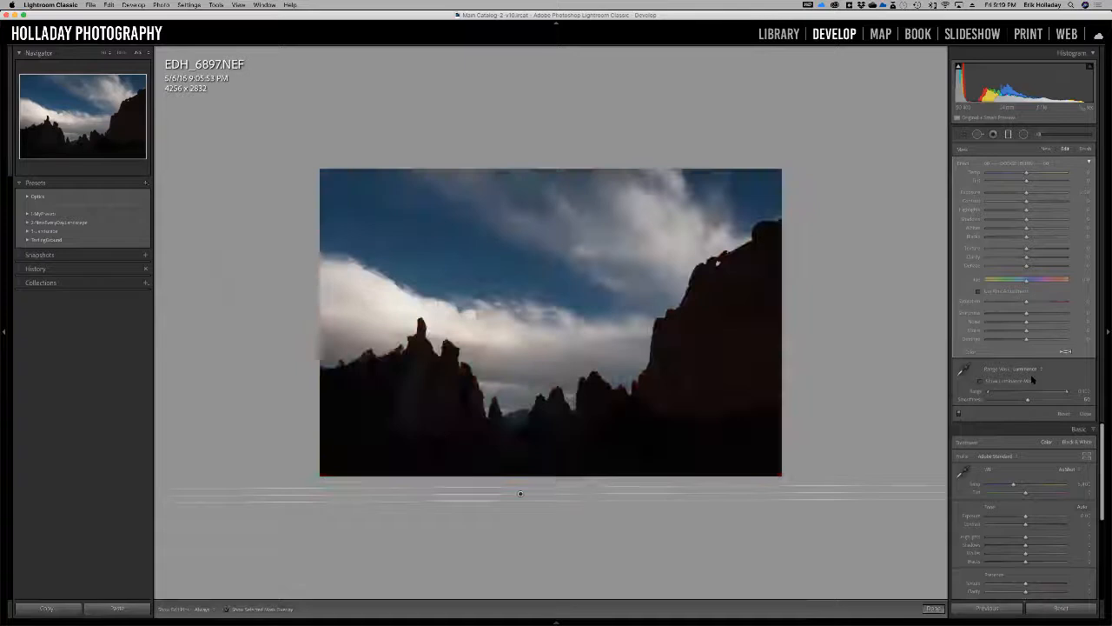
pyautogui.press('o')
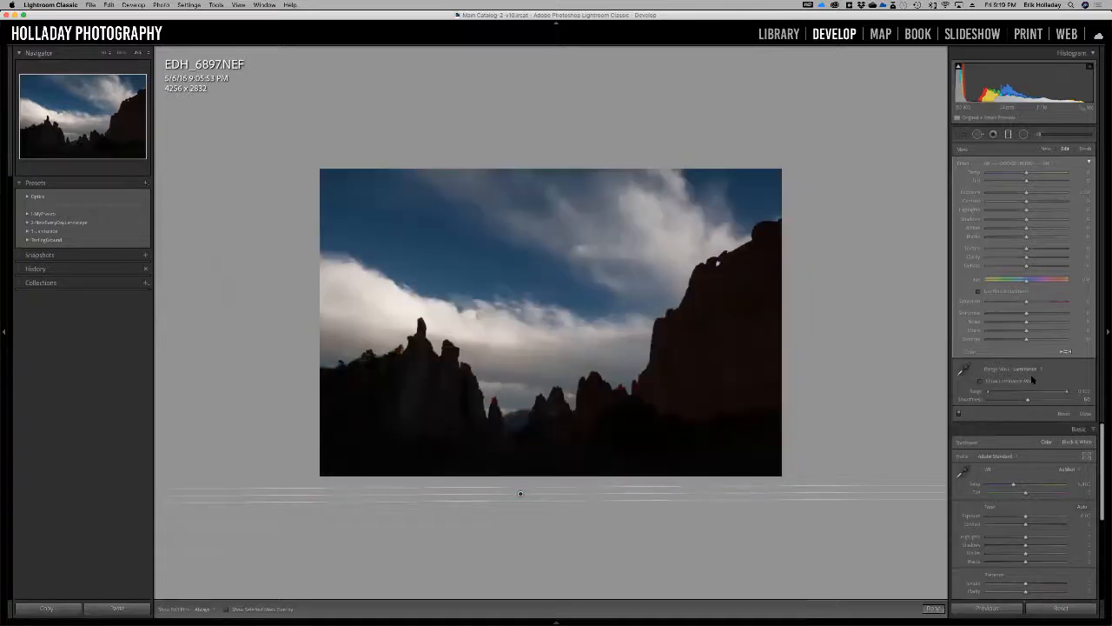
pyautogui.press('o')
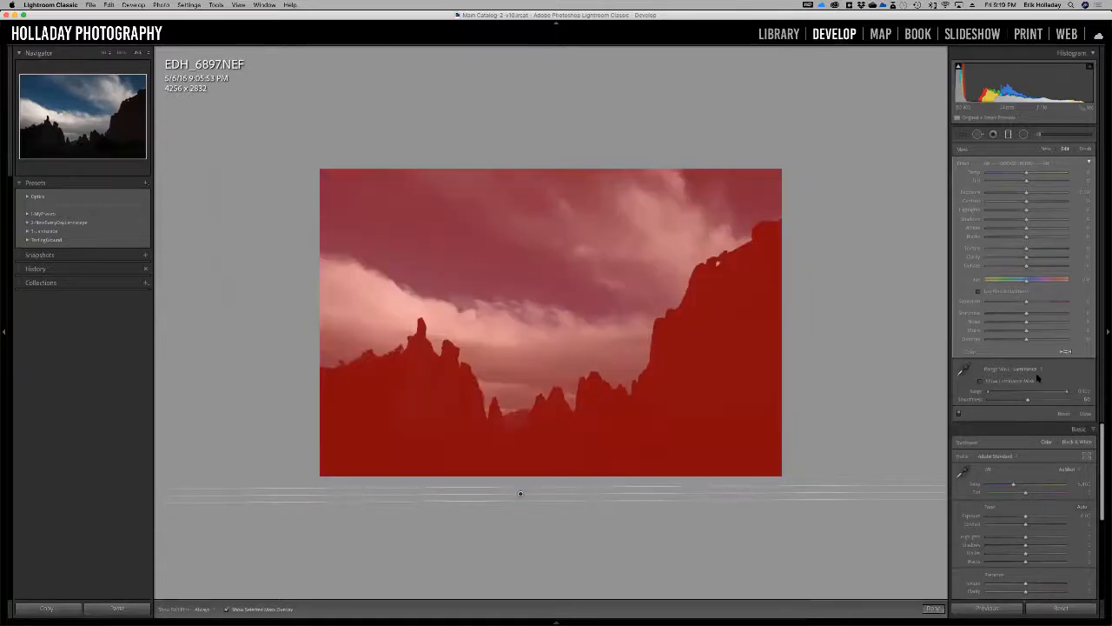
# Preview the filter's luminance mask, hide that preview and return to the regular mask overlay.
pyautogui.click(1031, 381)
pyautogui.click(981, 382)
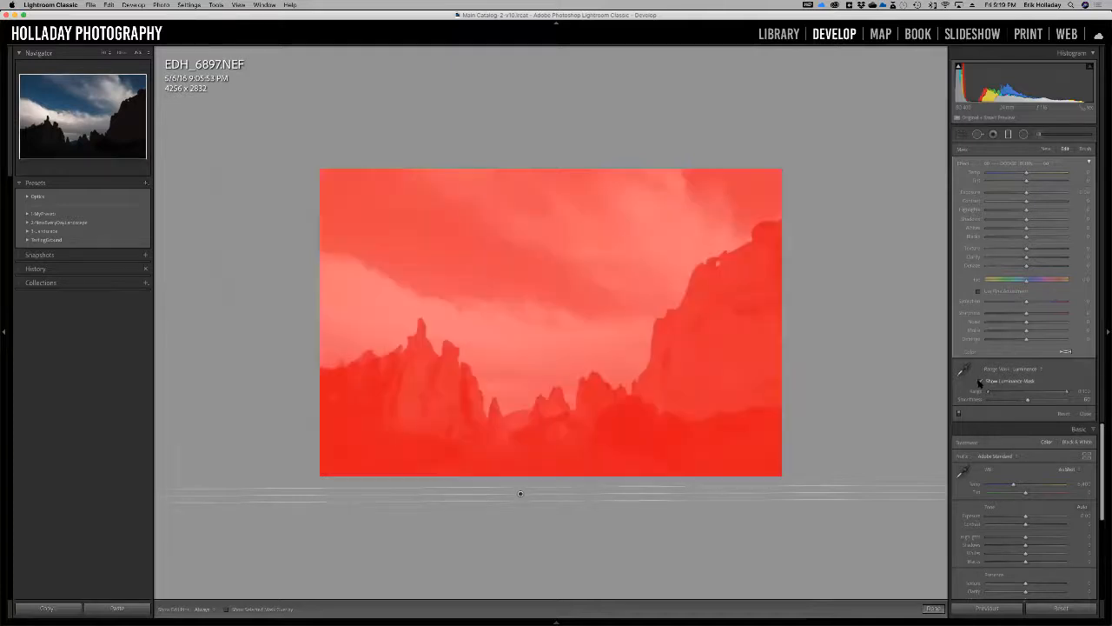
pyautogui.click(980, 384)
pyautogui.press('o')
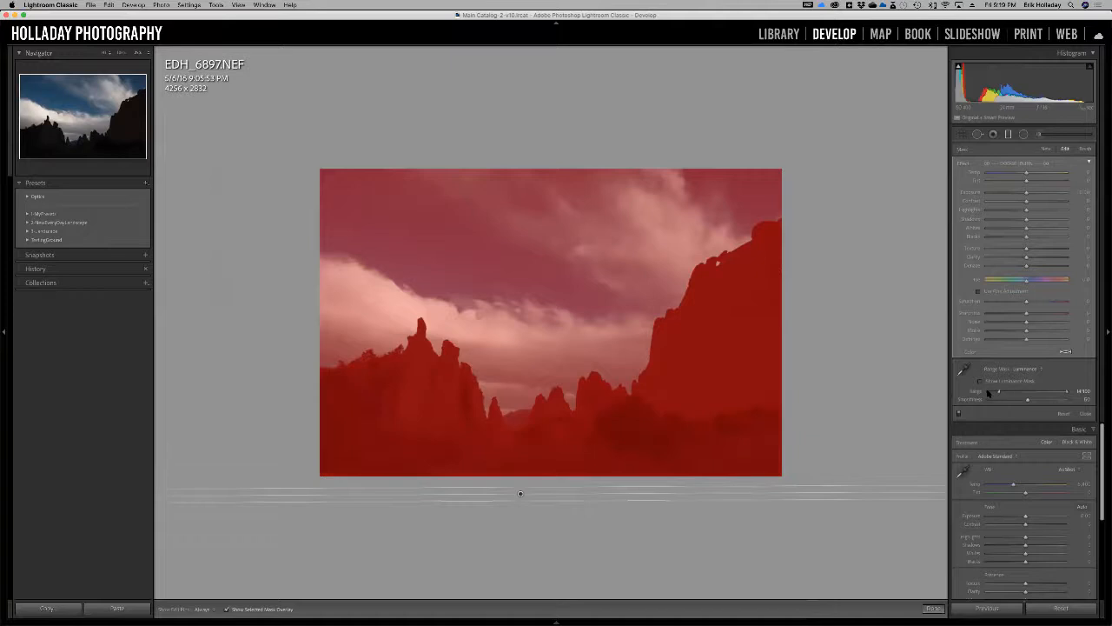
# Raise the lower limit of the filter's luminance range to about 65 to reduce the mask over the dark rocks.
pyautogui.moveTo(989, 393); pyautogui.dragTo(1049, 392)
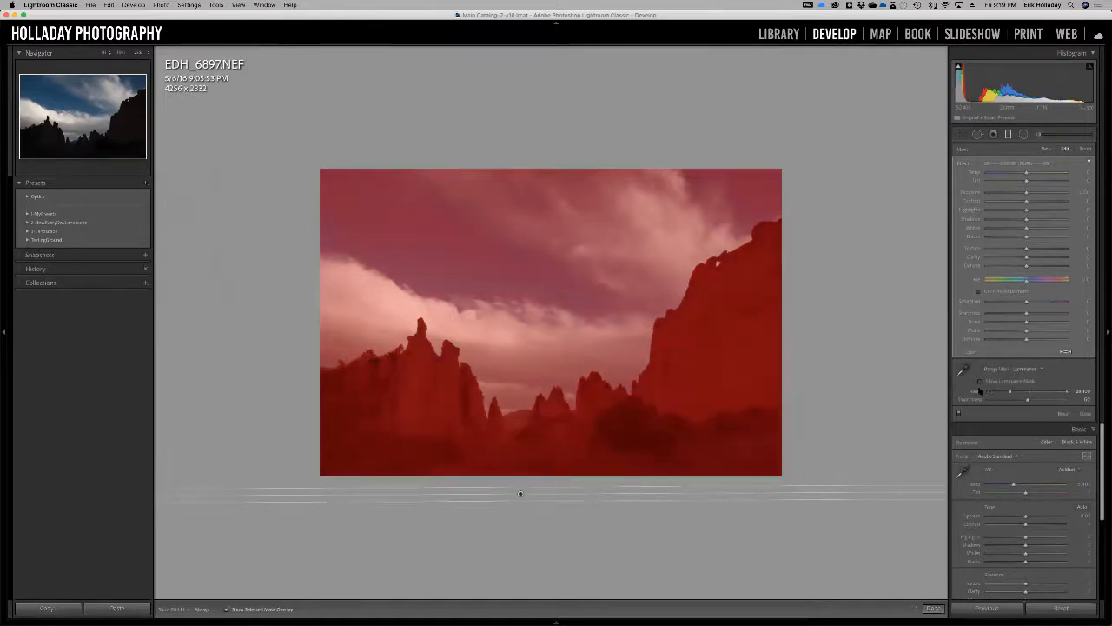
pyautogui.moveTo(980, 390); pyautogui.dragTo(989, 396)
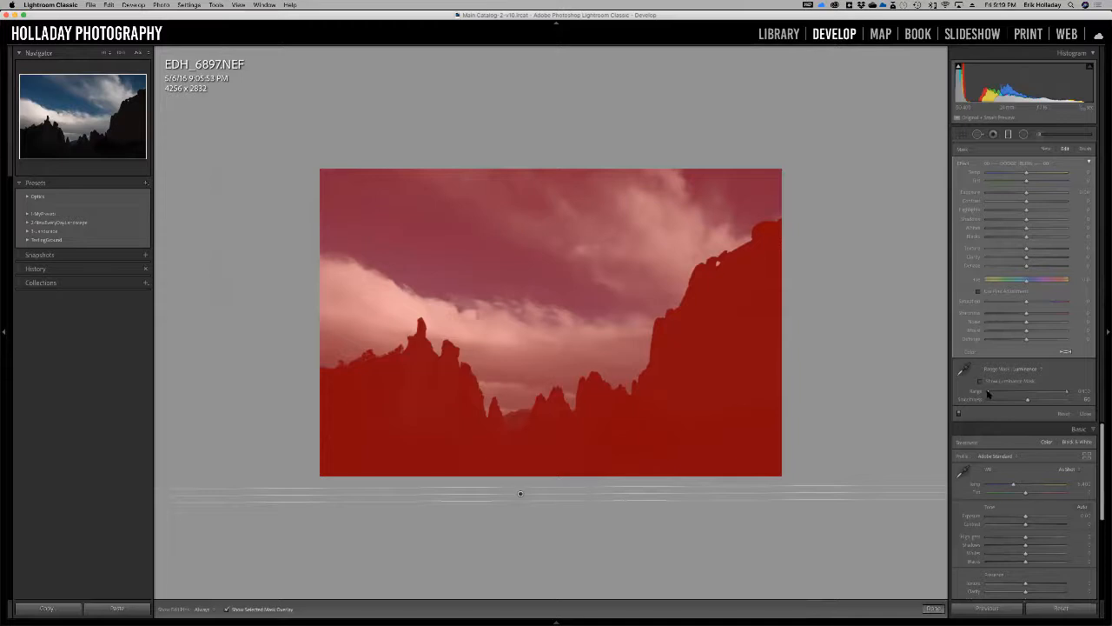
pyautogui.moveTo(1011, 393); pyautogui.dragTo(1042, 392)
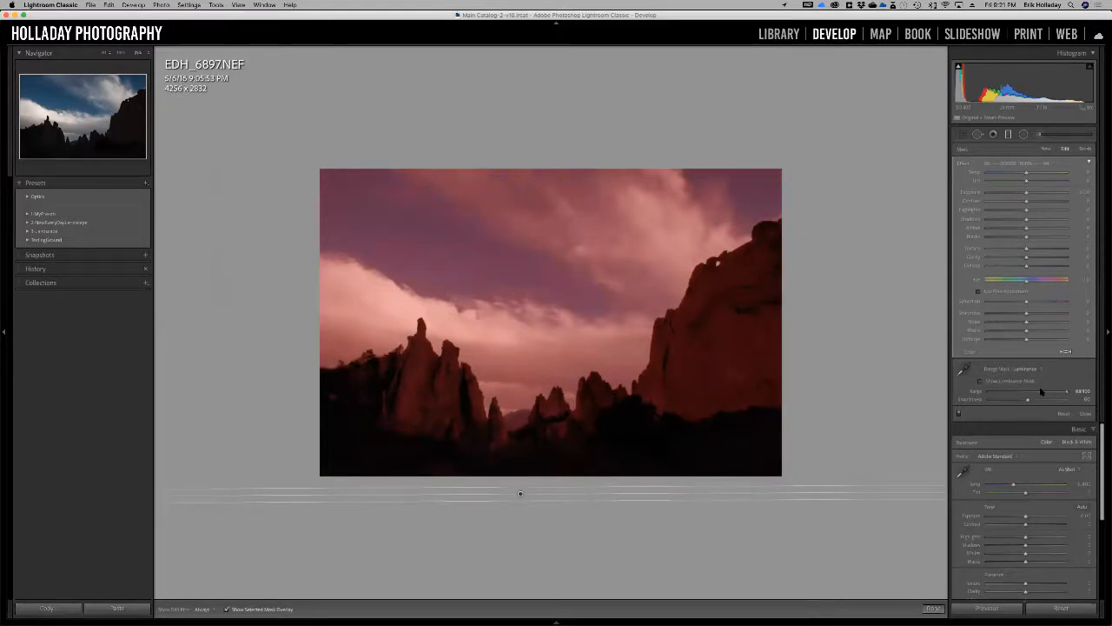
pyautogui.moveTo(1048, 392); pyautogui.dragTo(1039, 393)
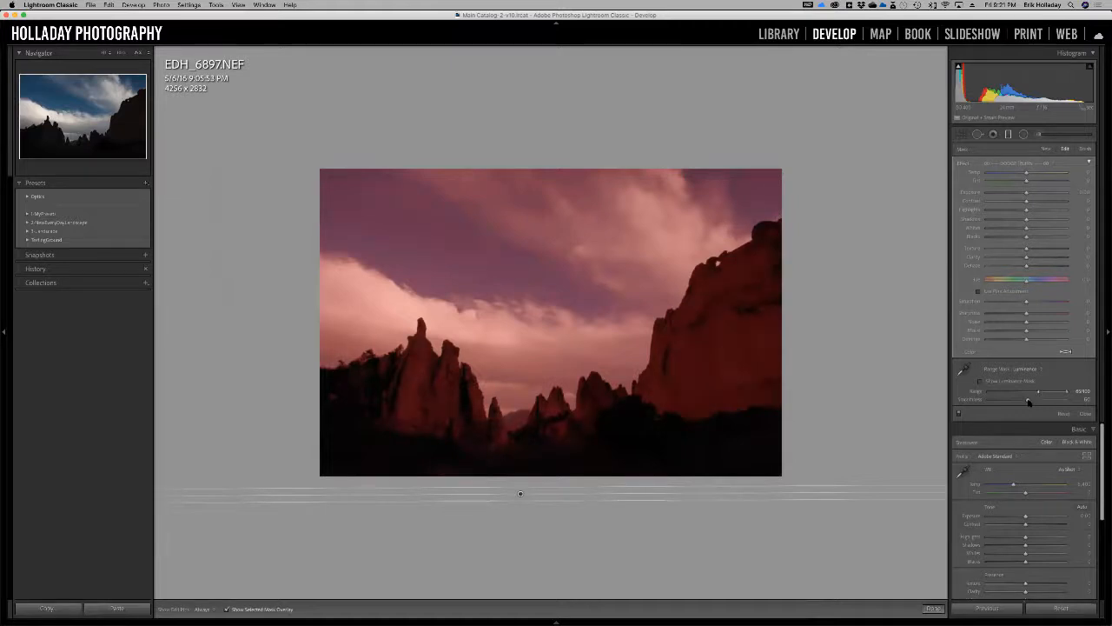
# Try to clear the rocks from the mask by reducing Smoothness and slightly lowering the luminance range's lower limit.
pyautogui.moveTo(1036, 400); pyautogui.dragTo(1019, 400)
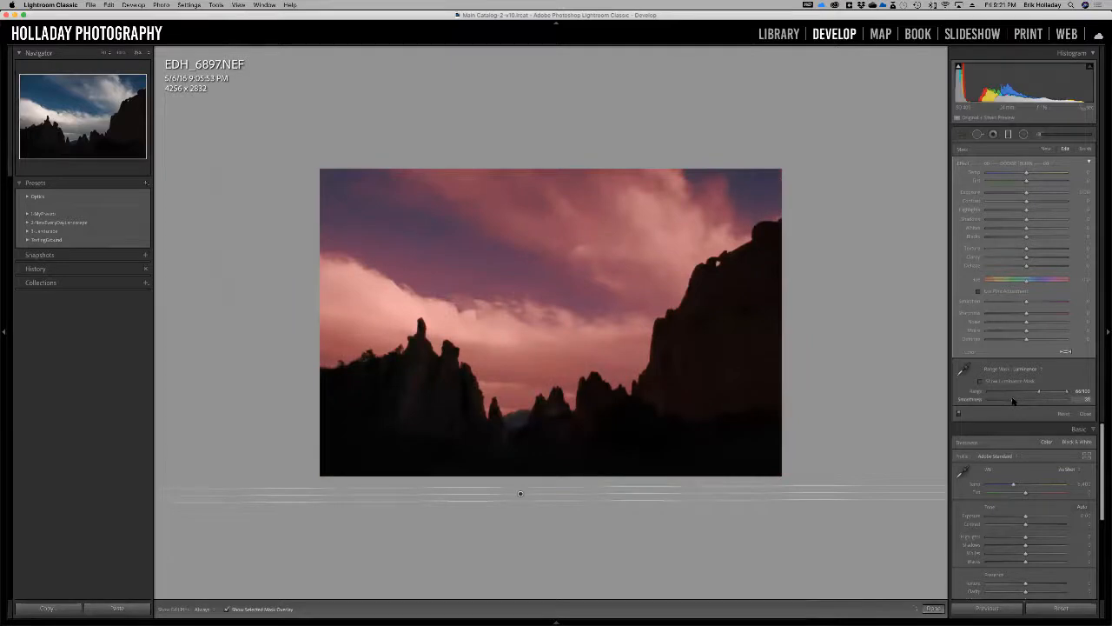
pyautogui.moveTo(1033, 394); pyautogui.dragTo(1029, 393)
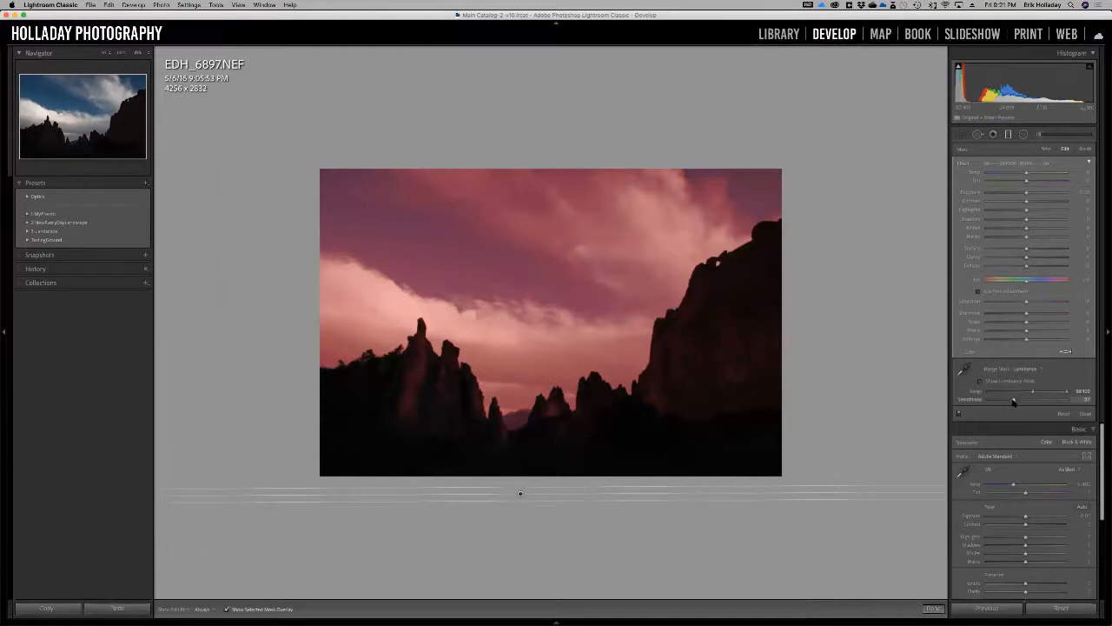
pyautogui.moveTo(1012, 401); pyautogui.dragTo(1007, 400)
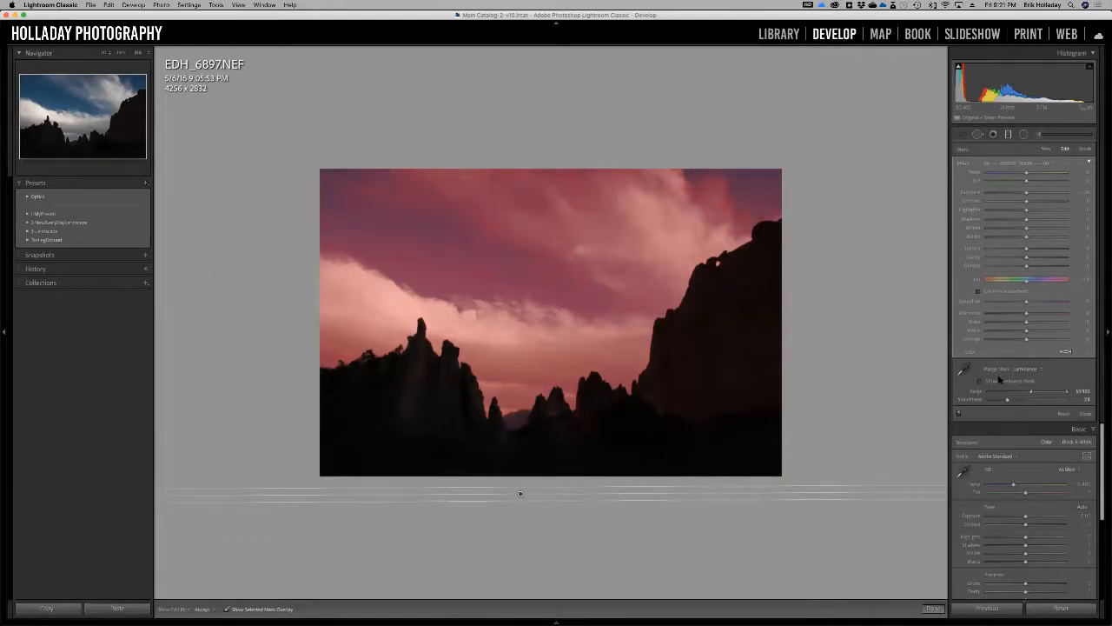
# Undo the last Smoothness and luminance range changes on the Graduated Filter.
pyautogui.press('super+z')
pyautogui.press('super+z')
pyautogui.press('super+z')
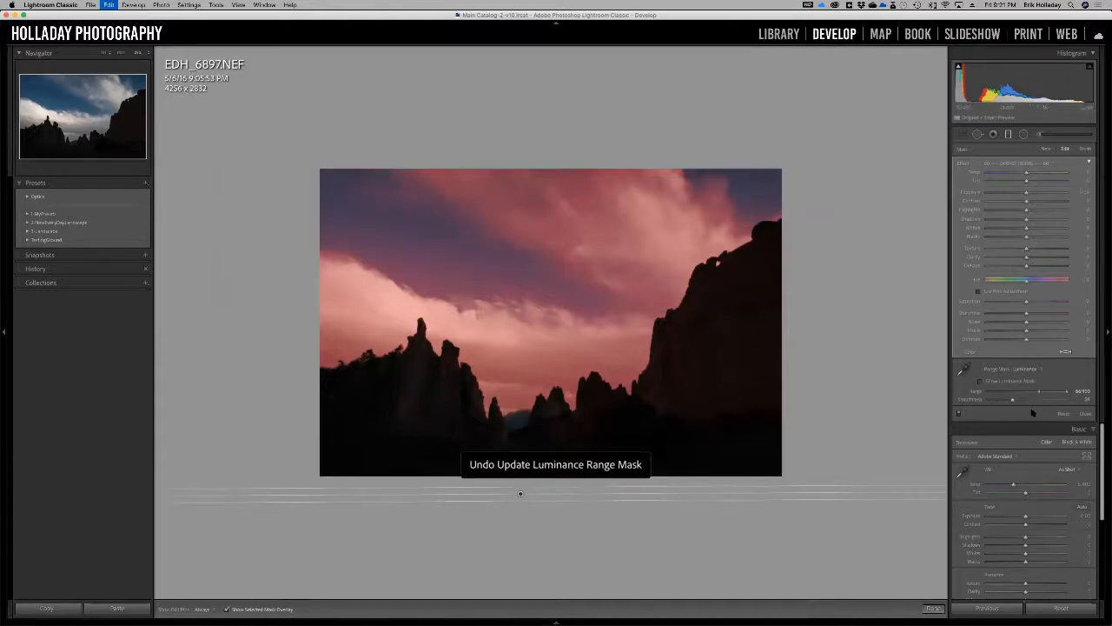
pyautogui.press('super+z')
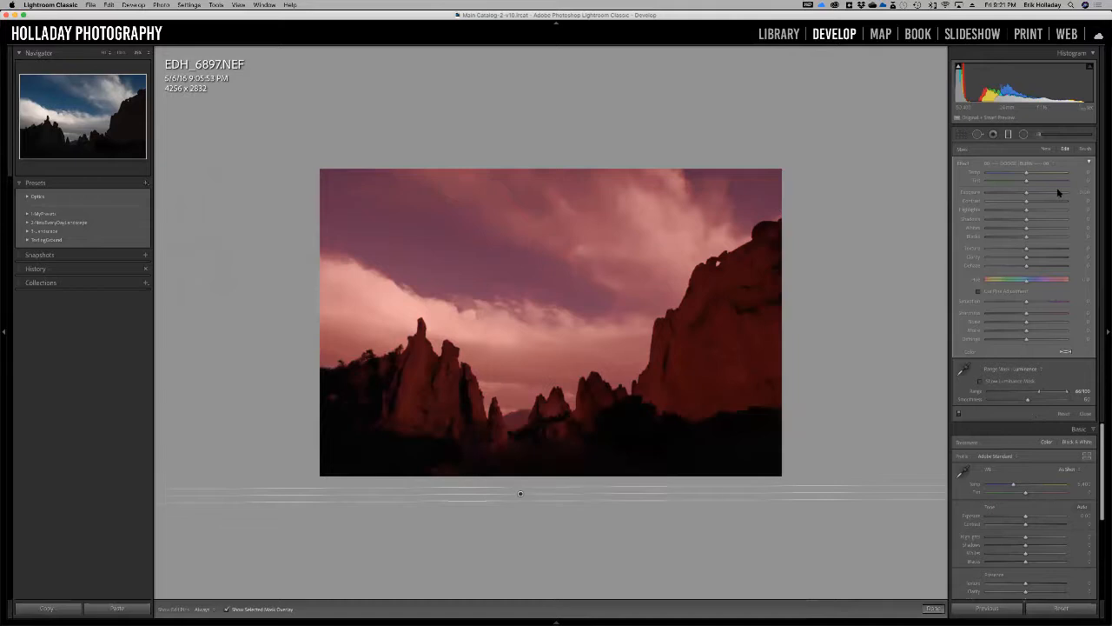
# Erase the Graduated Filter's mask from the large rock wall and the smaller spires using its brush with Auto Mask on.
pyautogui.click(1085, 149)
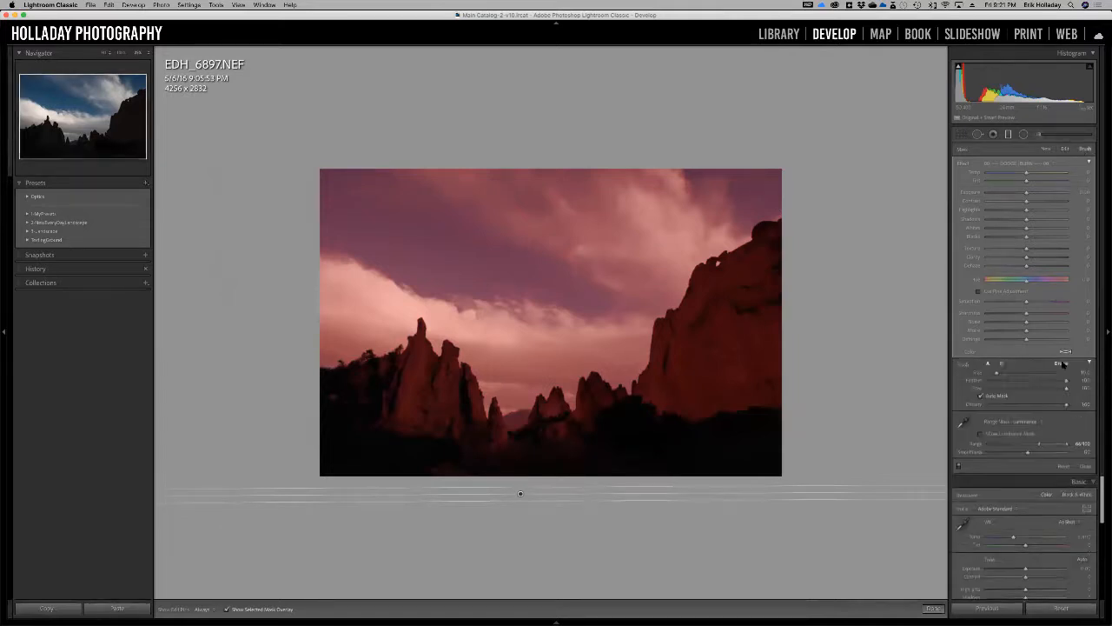
pyautogui.click(1061, 363)
pyautogui.moveTo(695, 398); pyautogui.dragTo(739, 398)
pyautogui.press('h')
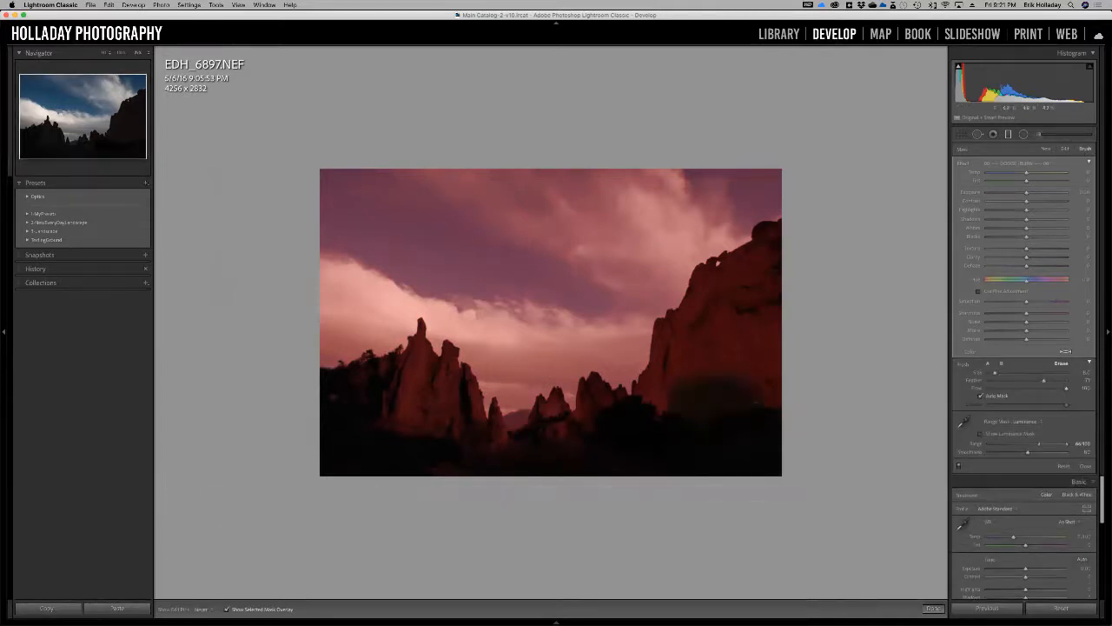
pyautogui.moveTo(784, 255)
pyautogui.mouseDown()
pyautogui.moveTo(694, 321)
pyautogui.moveTo(677, 382)
pyautogui.moveTo(674, 346)
pyautogui.moveTo(739, 345)
pyautogui.mouseUp()
pyautogui.moveTo(660, 332); pyautogui.dragTo(745, 323)
pyautogui.moveTo(707, 291); pyautogui.dragTo(700, 301)
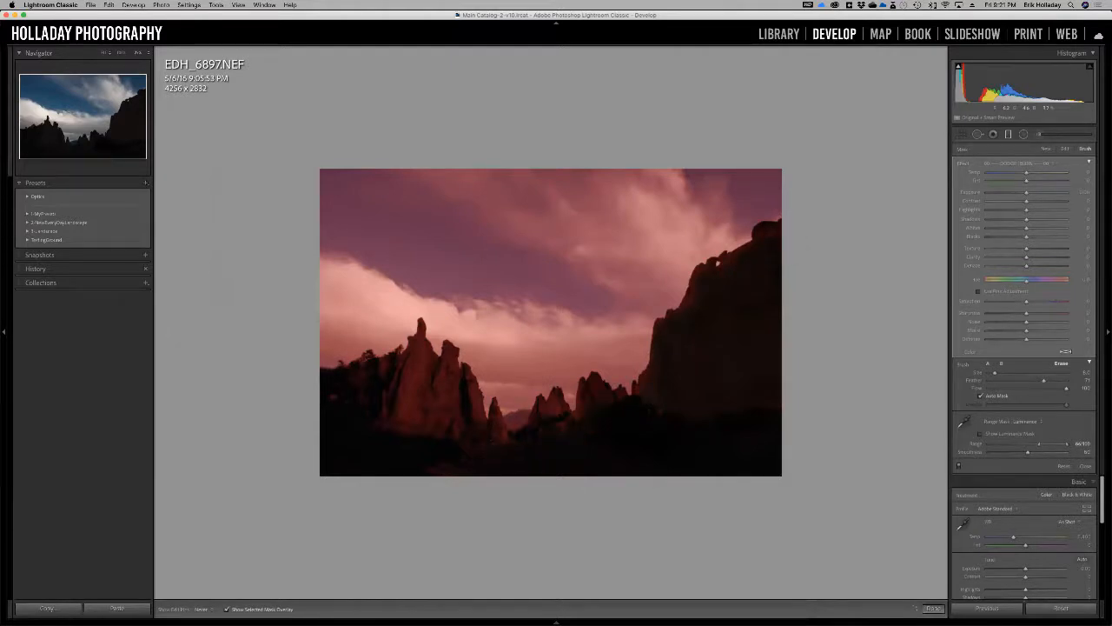
pyautogui.moveTo(491, 459)
pyautogui.mouseDown()
pyautogui.moveTo(445, 392)
pyautogui.moveTo(413, 414)
pyautogui.moveTo(376, 411)
pyautogui.mouseUp()
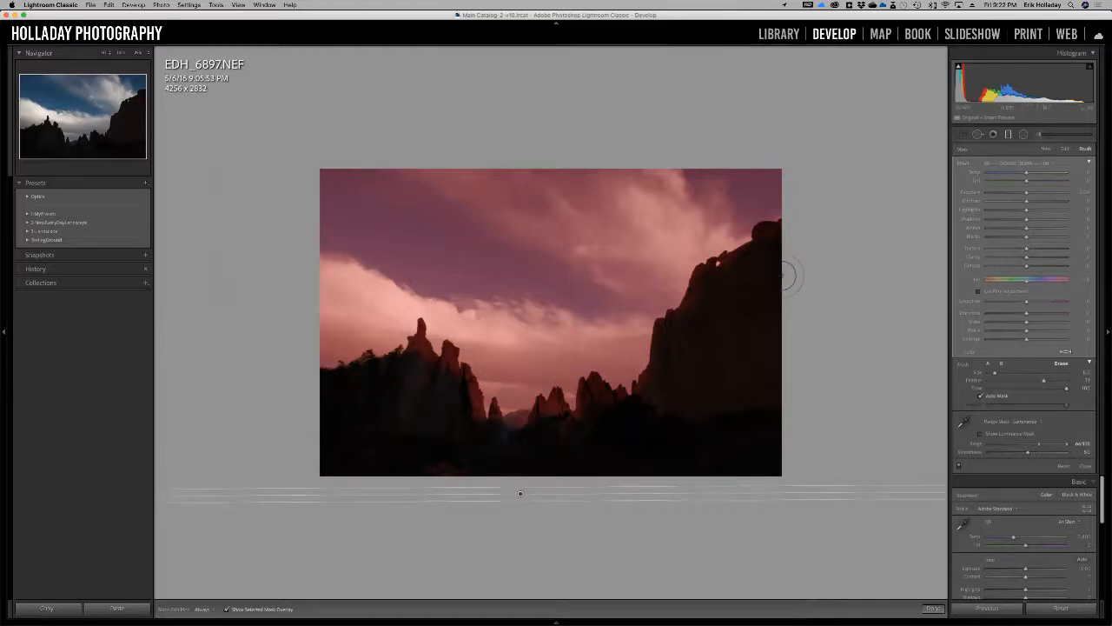
# Brighten and add contrast to the masked sky with Exposure 0.71, reduced Highlights and Blacks, and slightly raised Shadows, Whites, Clarity and Dehaze.
pyautogui.press('o')
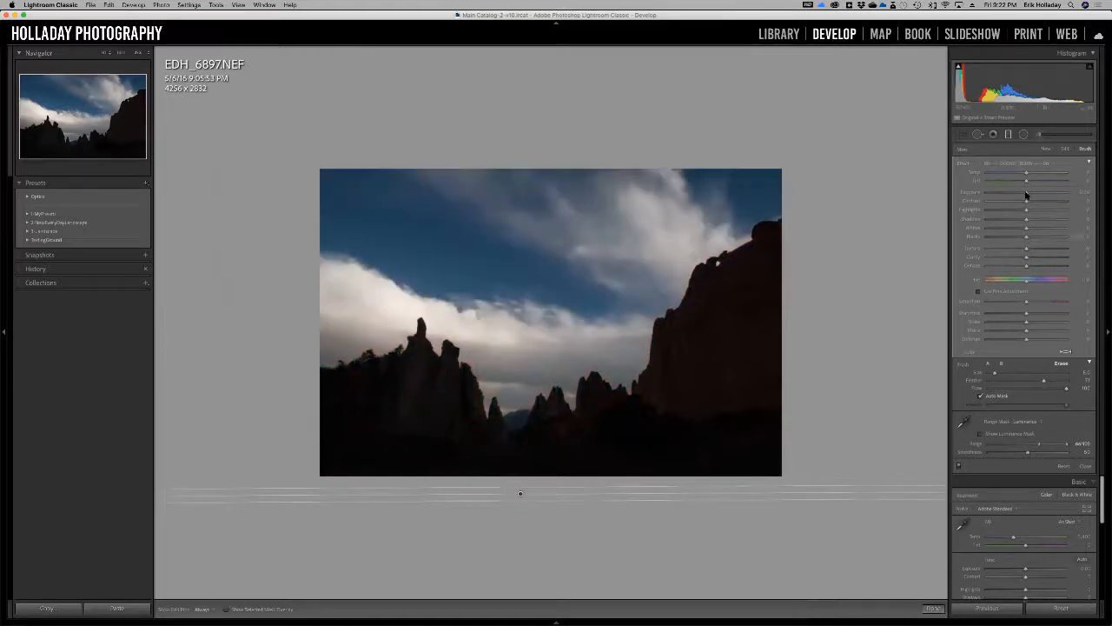
pyautogui.moveTo(1025, 195); pyautogui.dragTo(1006, 210)
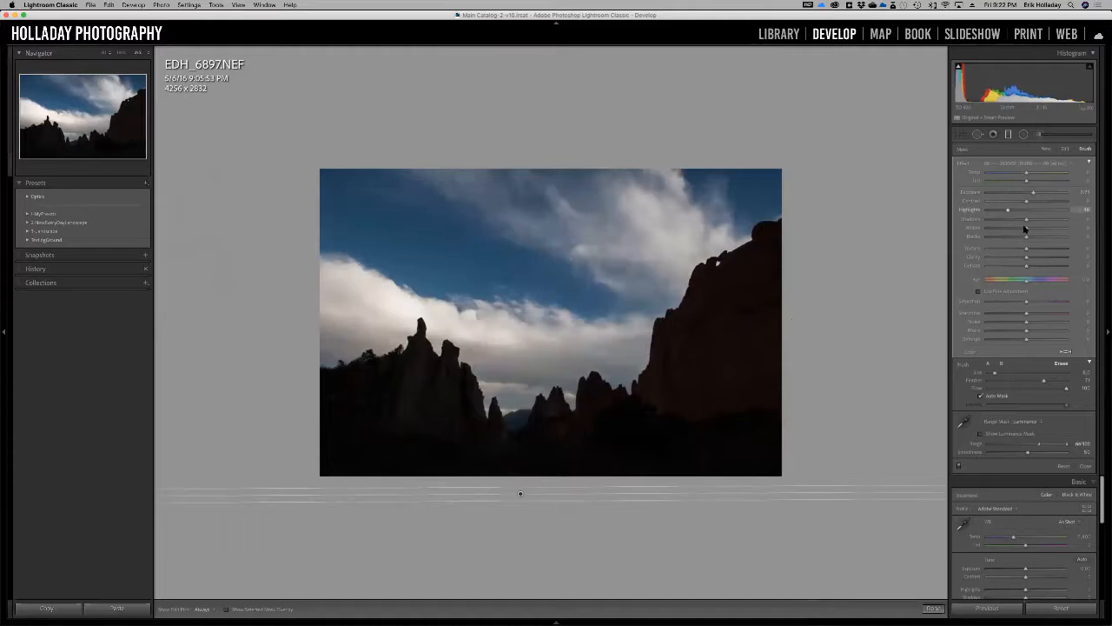
pyautogui.click(1029, 219)
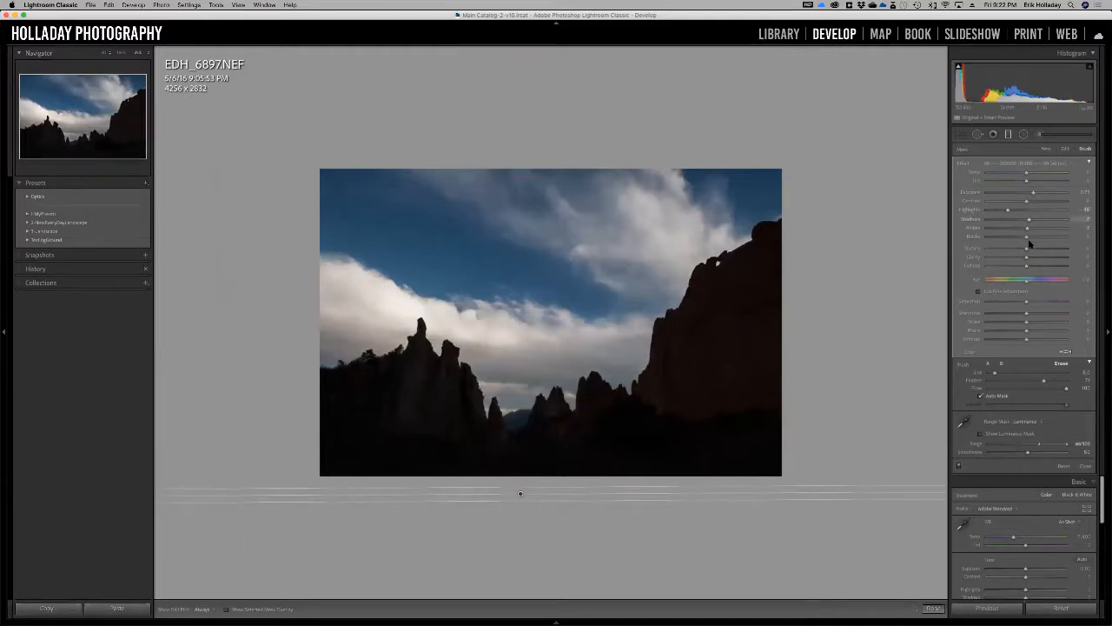
pyautogui.moveTo(1030, 229); pyautogui.dragTo(1015, 236)
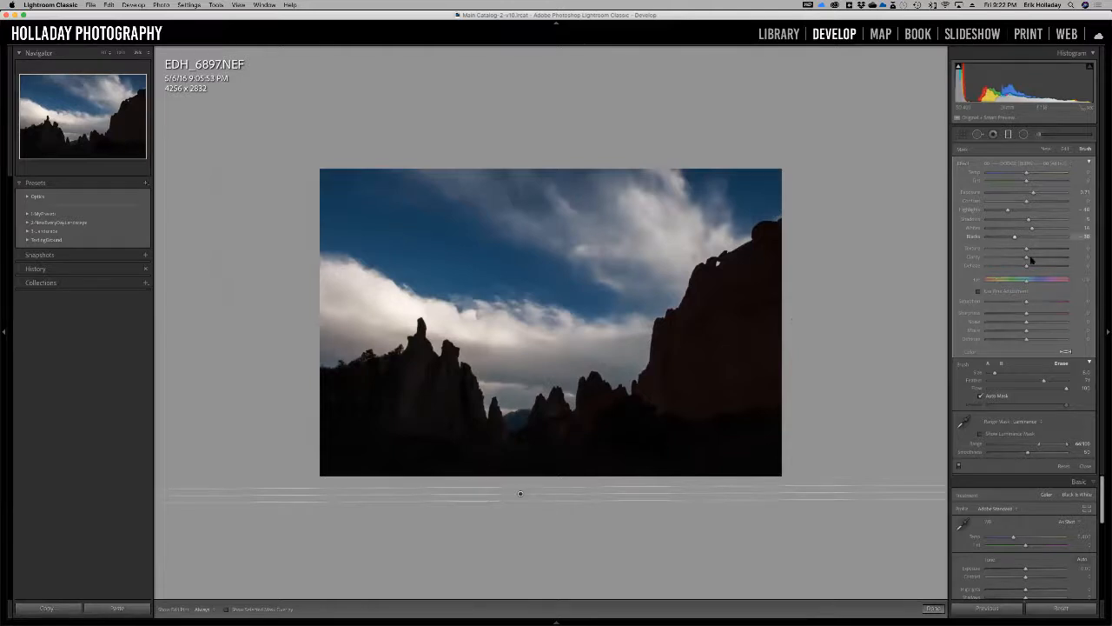
pyautogui.moveTo(1027, 258); pyautogui.dragTo(1035, 259)
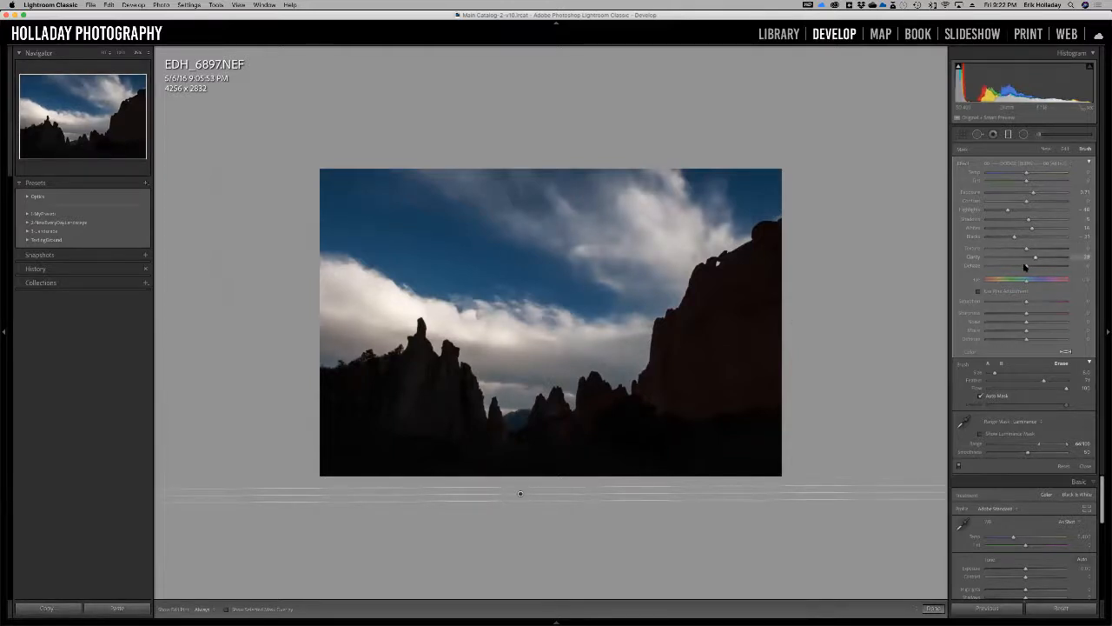
pyautogui.moveTo(1032, 267); pyautogui.dragTo(1034, 266)
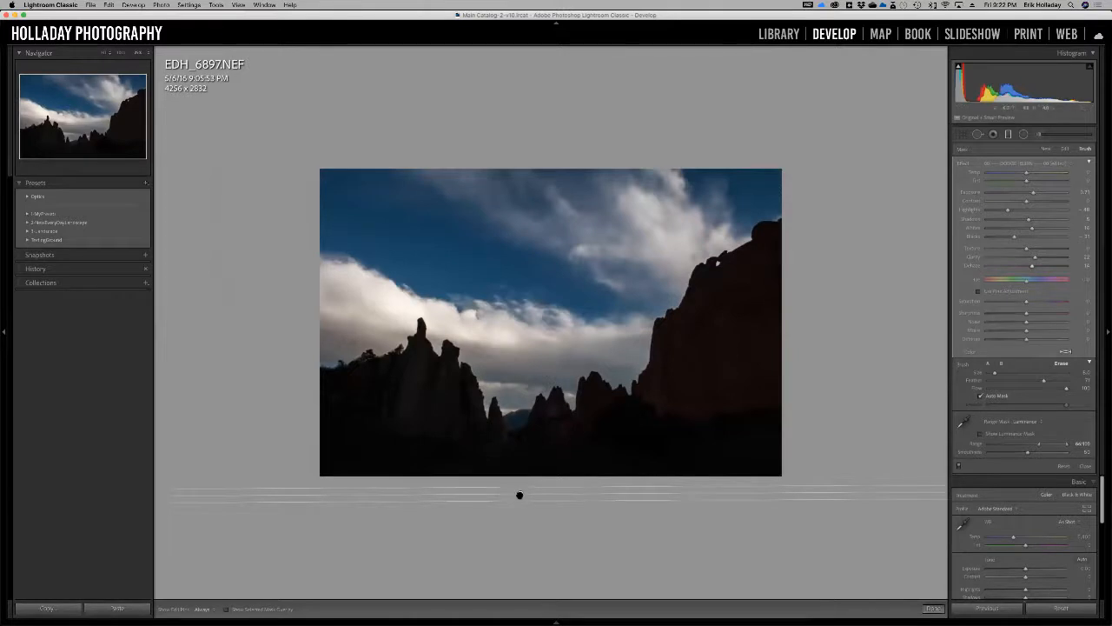
# Check the sky filter's mask overlay, then reduce Smoothness slightly and lower the luminance range's lower limit to about 48.
pyautogui.press('o')
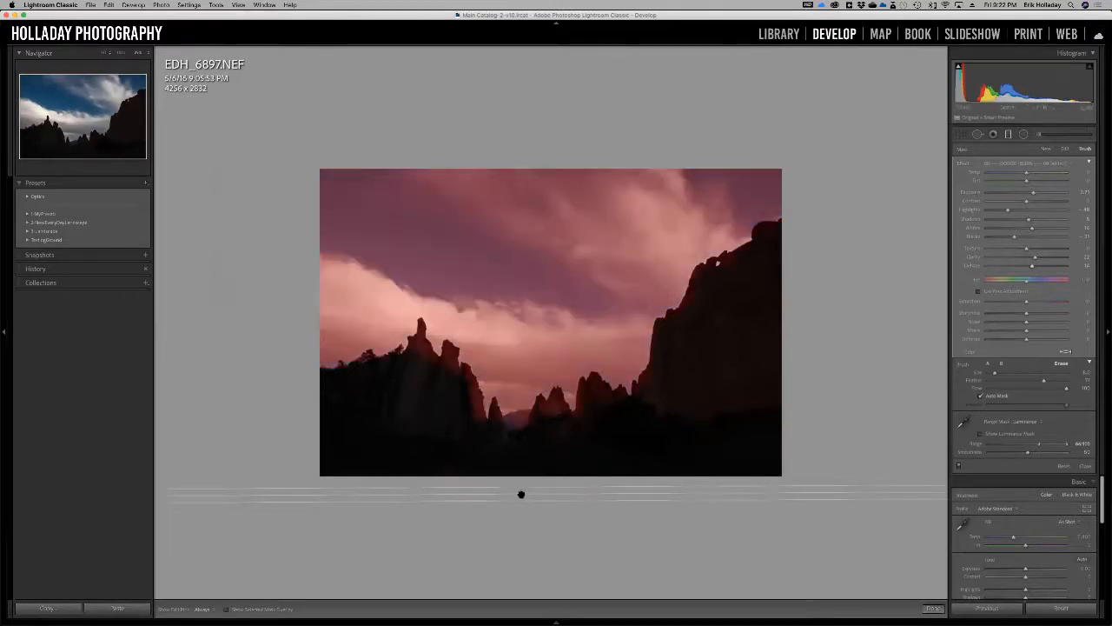
pyautogui.press('o')
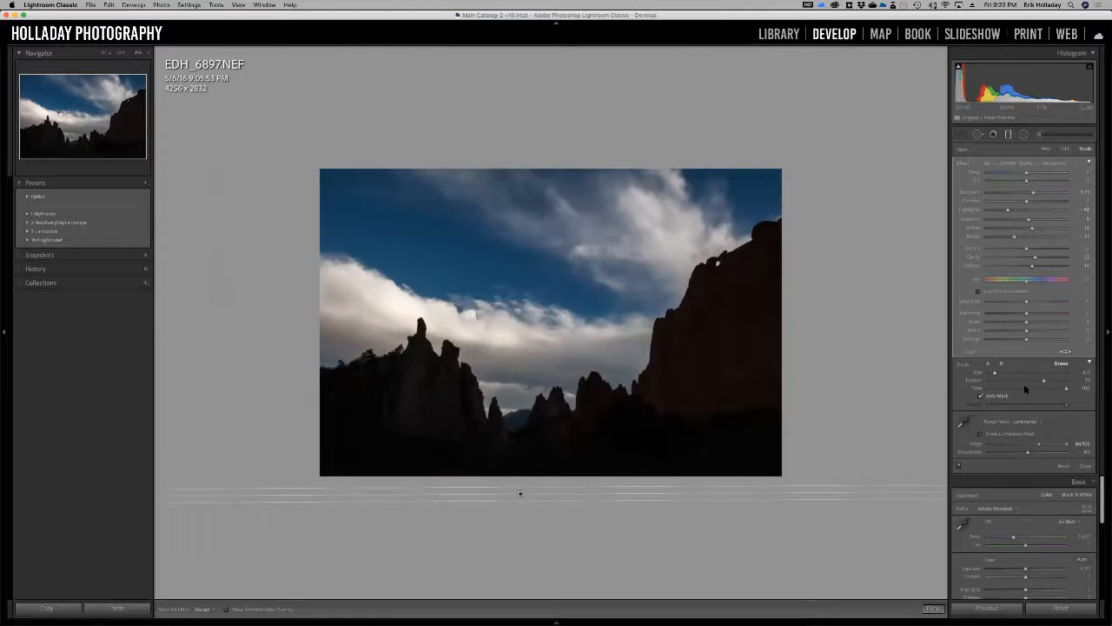
pyautogui.click(1017, 452)
pyautogui.moveTo(1040, 445)
pyautogui.mouseDown()
pyautogui.moveTo(1016, 446)
pyautogui.moveTo(1034, 447)
pyautogui.moveTo(1025, 449)
pyautogui.mouseUp()
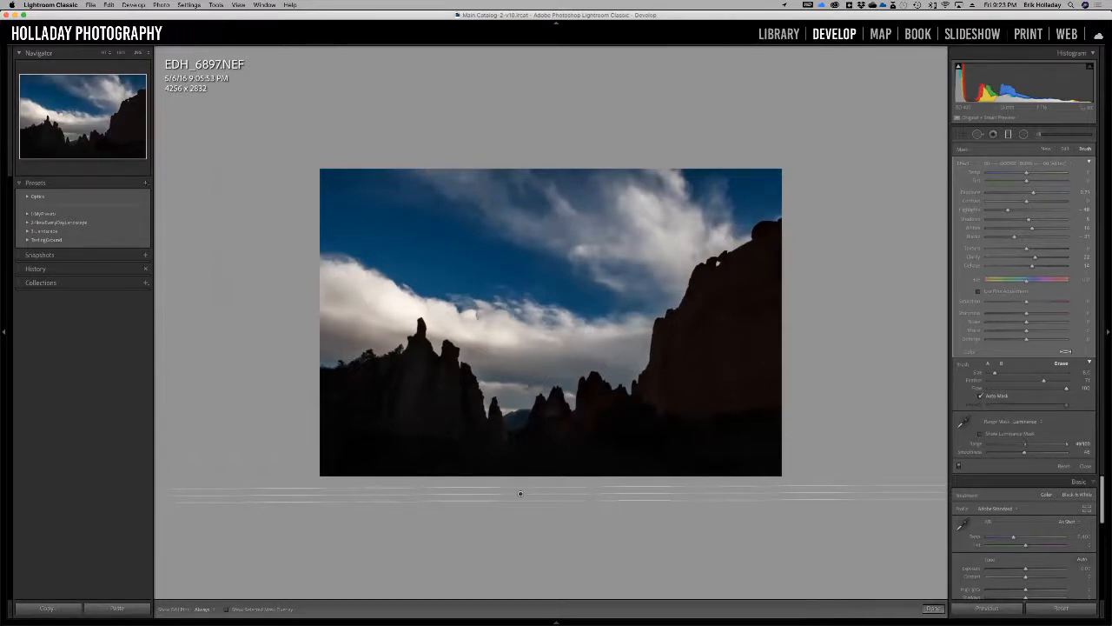
pyautogui.press('h')
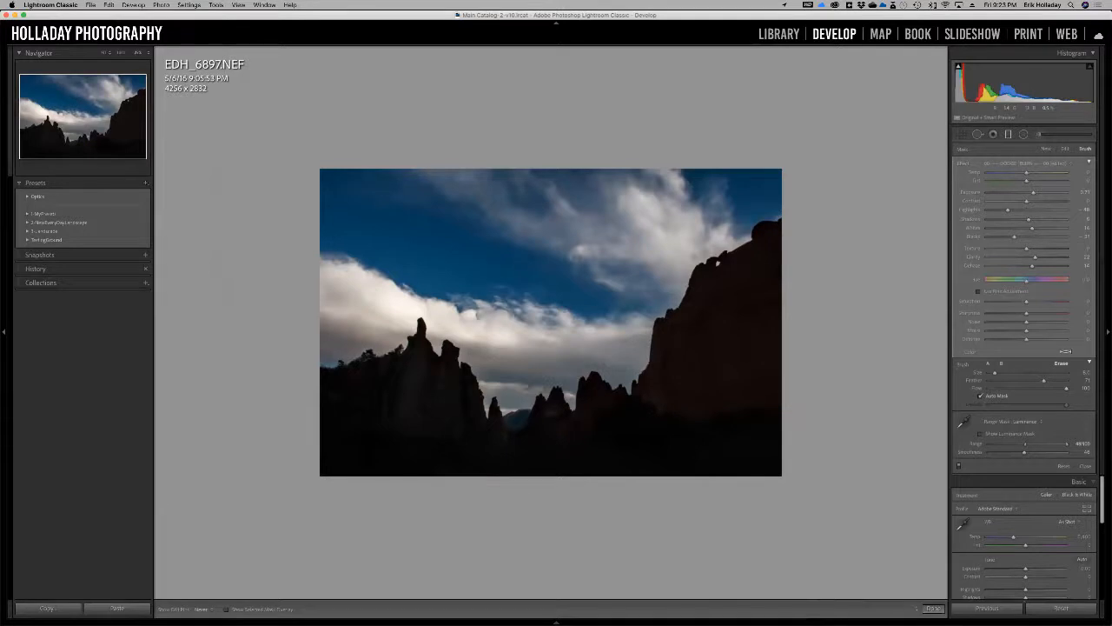
pyautogui.press('h')
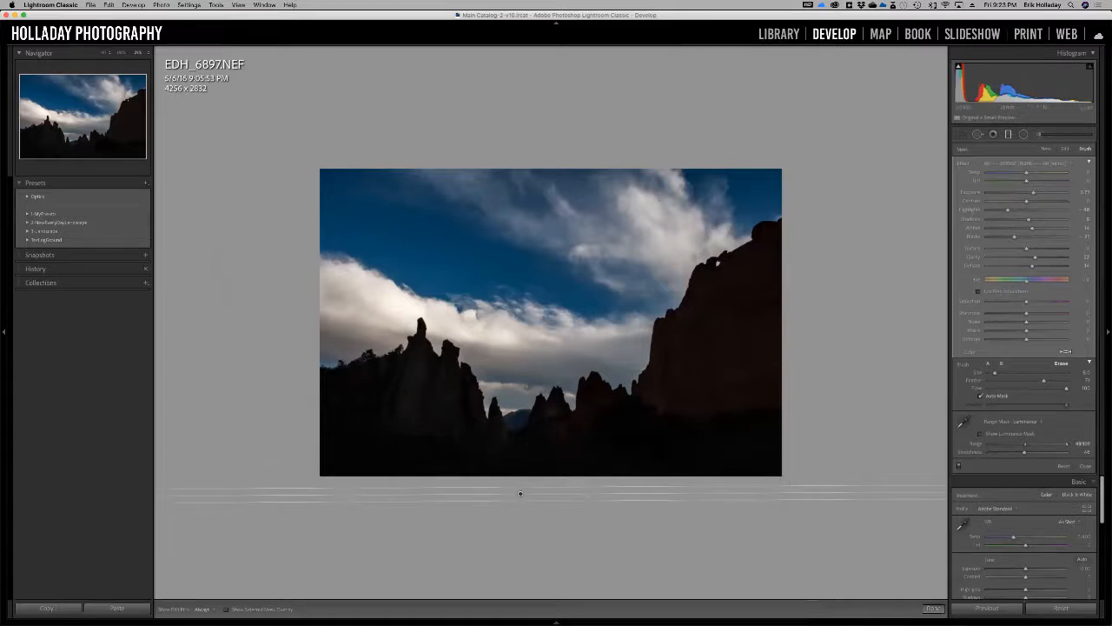
# Duplicate the sky's Graduated Filter, offset the copy slightly below the photo, show its mask overlay and turn its Range Mask off.
pyautogui.rightClick(520, 494)
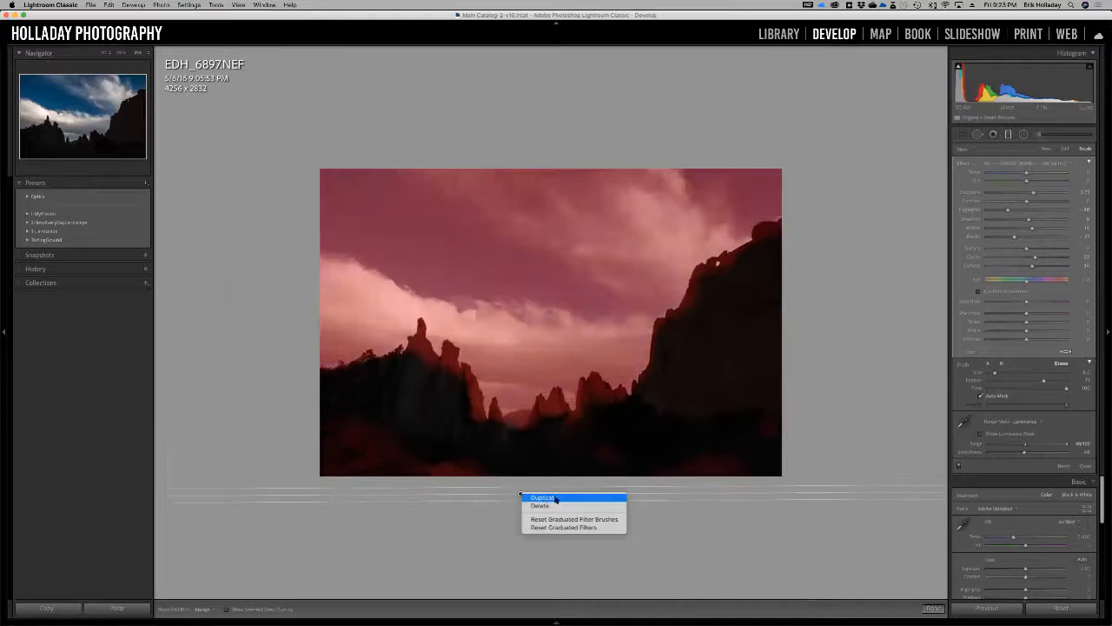
pyautogui.click(544, 498)
pyautogui.moveTo(528, 495); pyautogui.dragTo(544, 500)
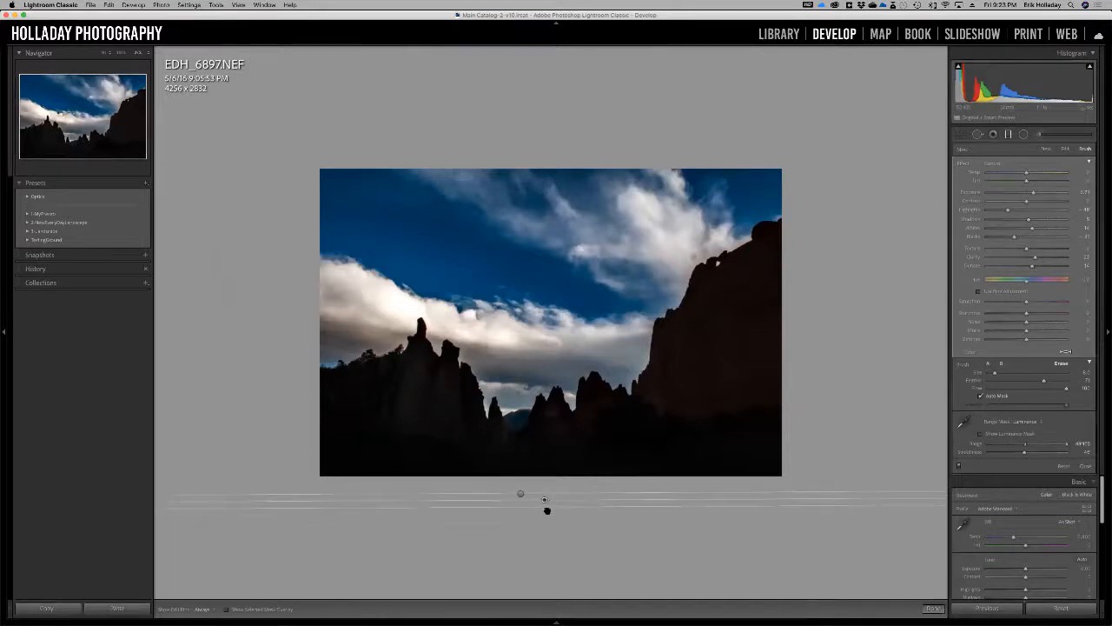
pyautogui.press('o')
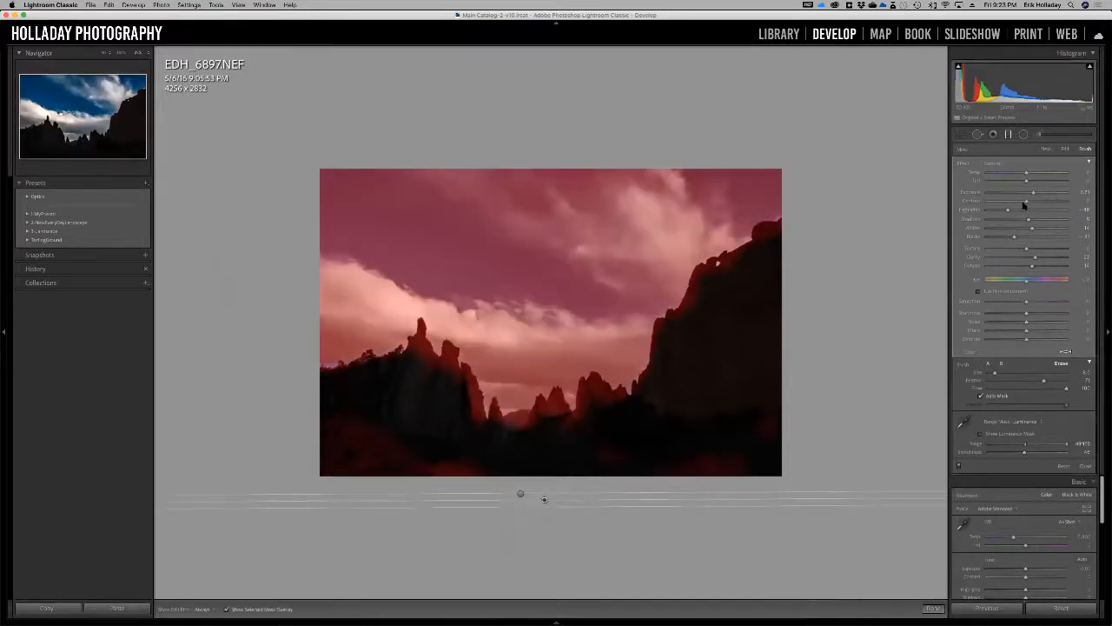
pyautogui.click(1013, 420)
pyautogui.click(1025, 404)
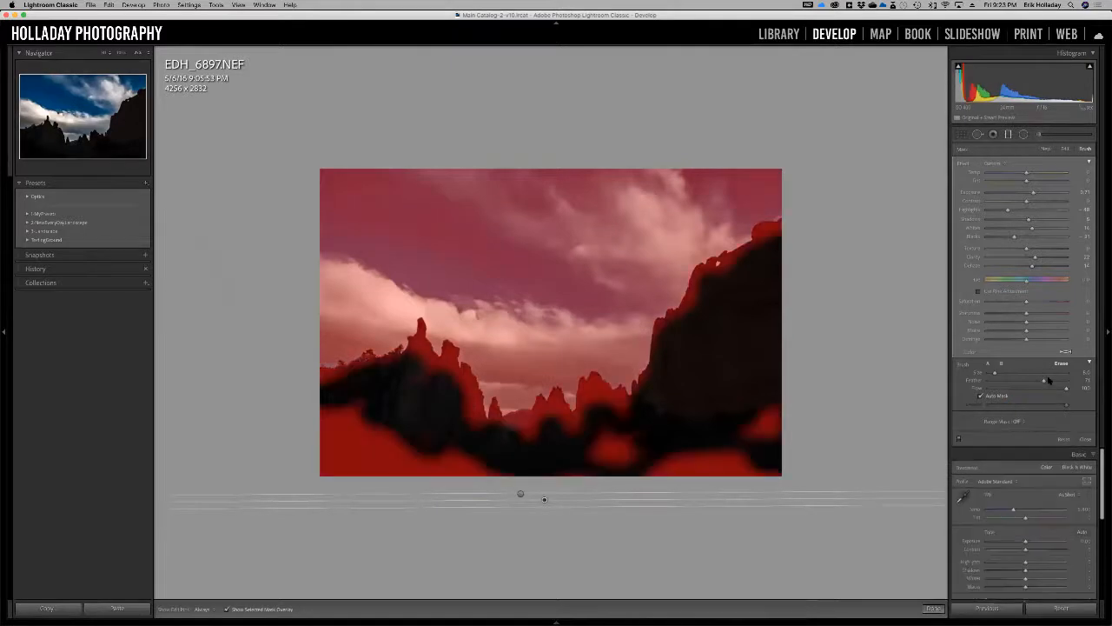
# Reset the duplicate filter's Exposure, Highlights, Shadows, Whites, Blacks, Clarity and Dehaze to zero.
pyautogui.doubleClick(971, 193)
pyautogui.doubleClick(972, 209)
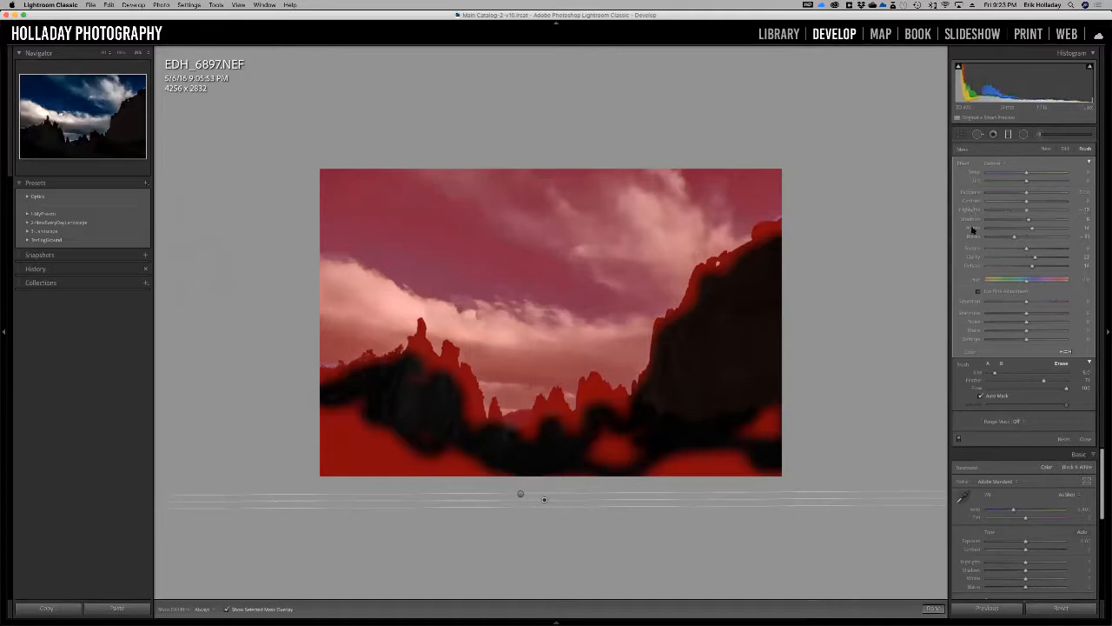
pyautogui.doubleClick(972, 236)
pyautogui.doubleClick(973, 257)
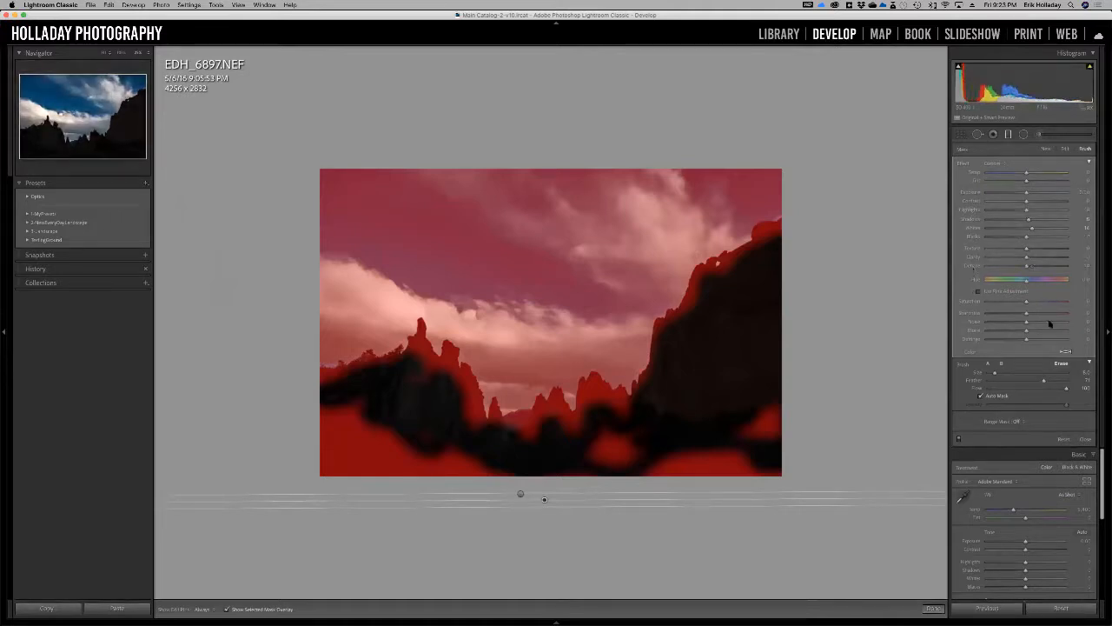
pyautogui.doubleClick(972, 228)
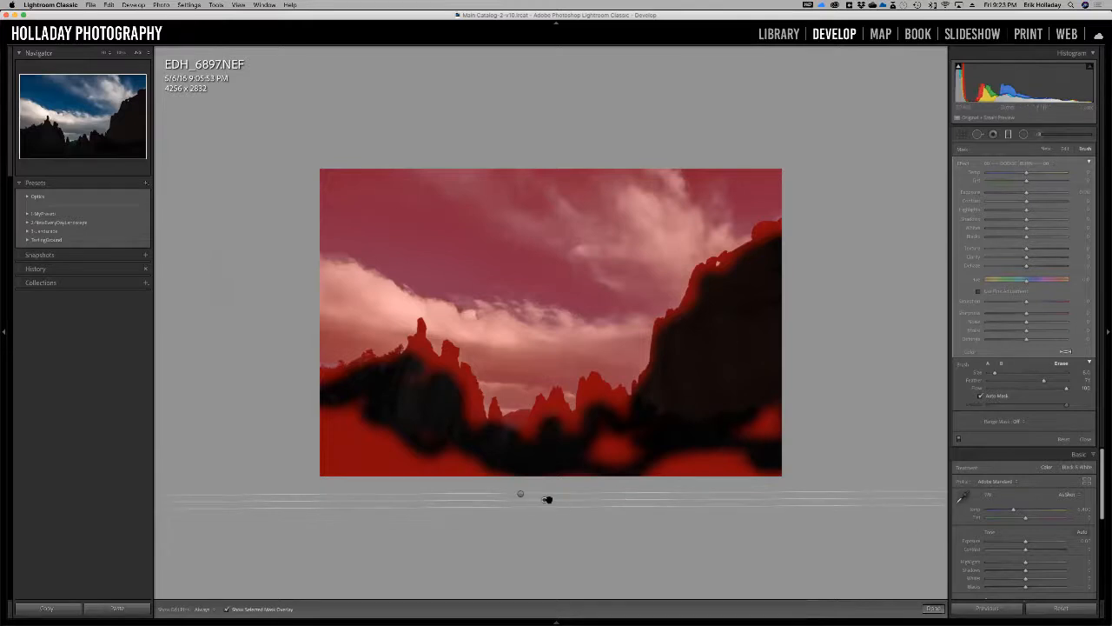
# Close the Graduated Filter tool, undo the duplicate filter's deletion and recent adjustments, and redo the Whites change.
pyautogui.press('m')
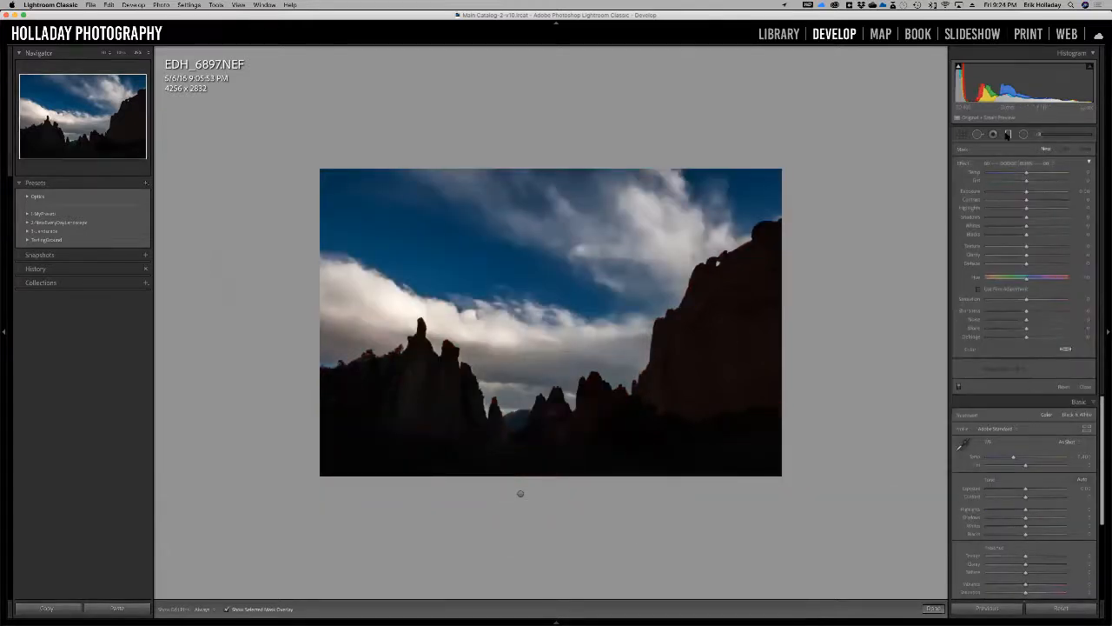
pyautogui.press('m')
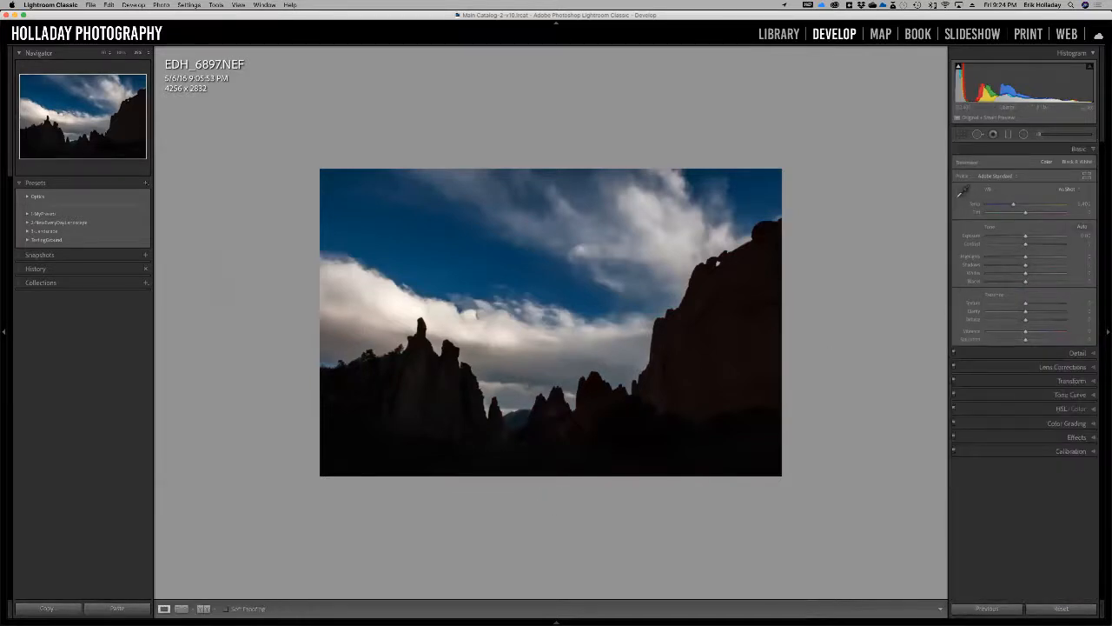
pyautogui.press('super+z')
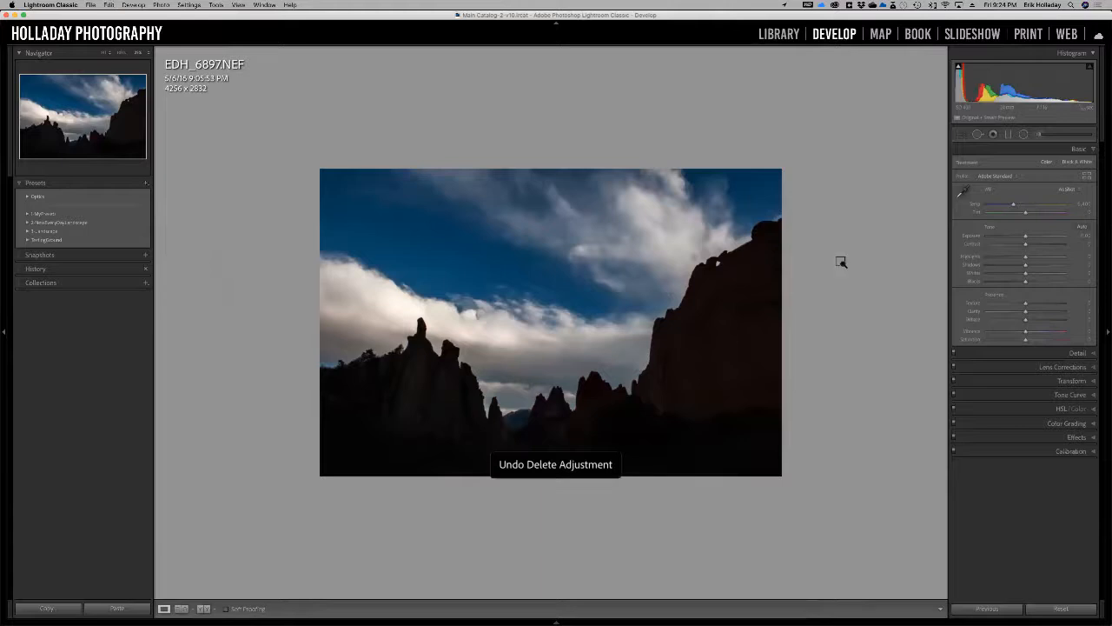
pyautogui.press('super+z')
pyautogui.press('super+z')
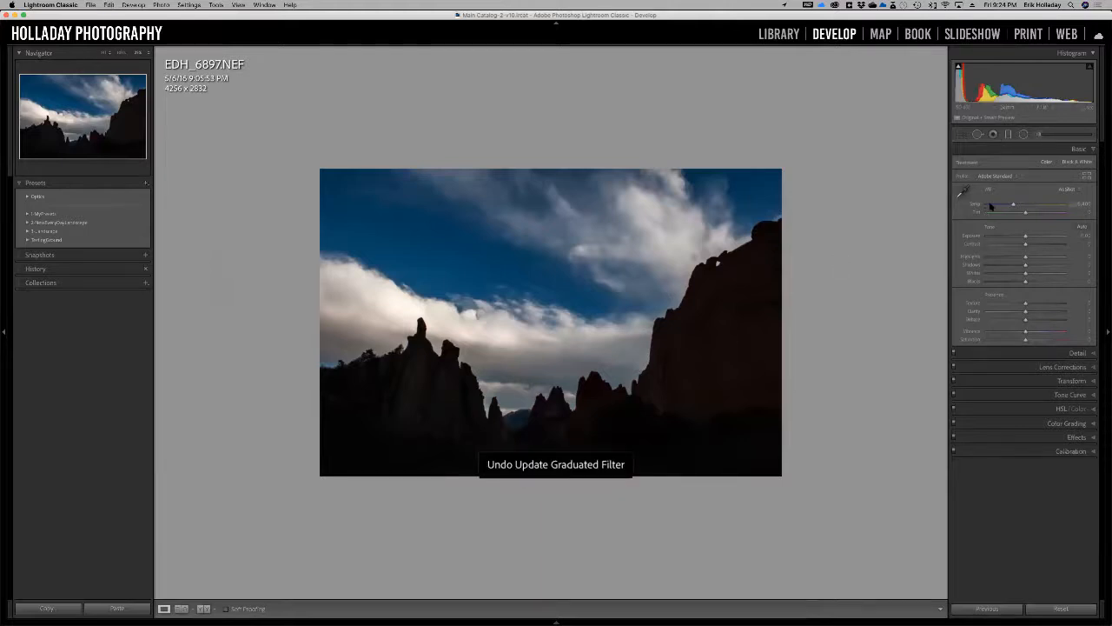
pyautogui.press('super+z')
pyautogui.press('super+shift+z')
pyautogui.press('super+shift+z')
# Reopen the Graduated Filter tool and delete the duplicate filter.
pyautogui.click(1009, 135)
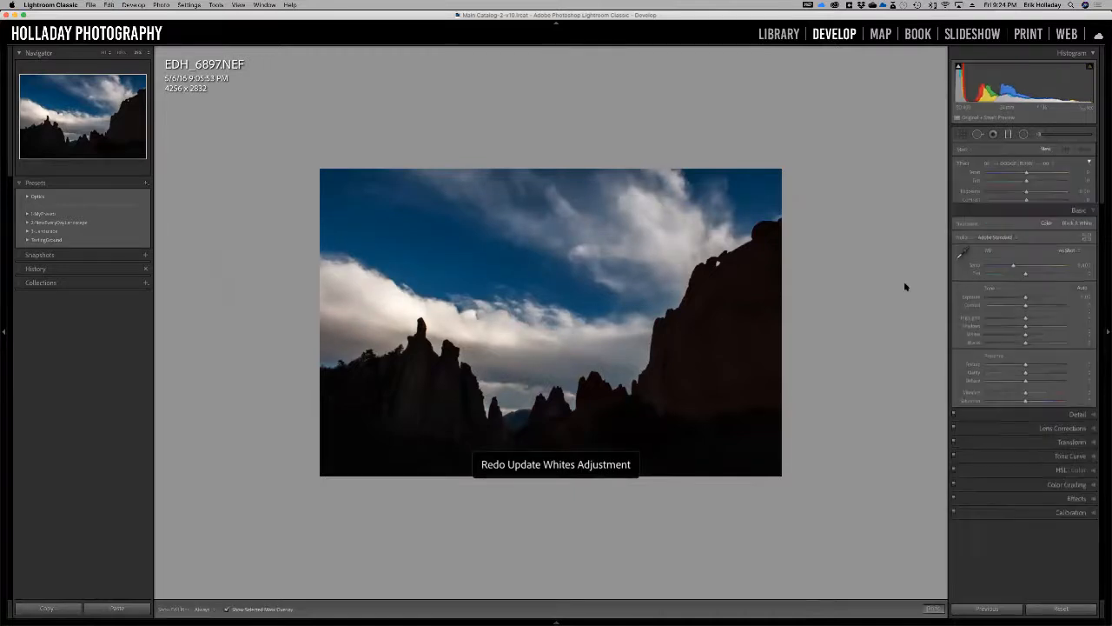
pyautogui.click(564, 501)
pyautogui.press('Delete')
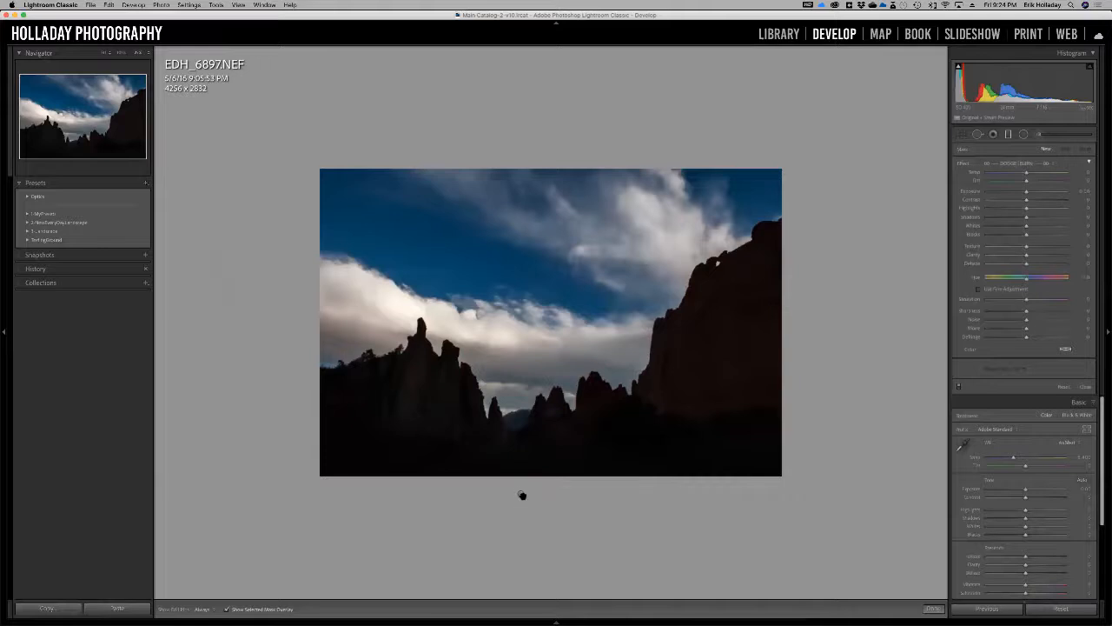
# Draw a new Graduated Filter just below the photo so it covers the whole image, and set its Range Mask to Luminance.
pyautogui.click(521, 493)
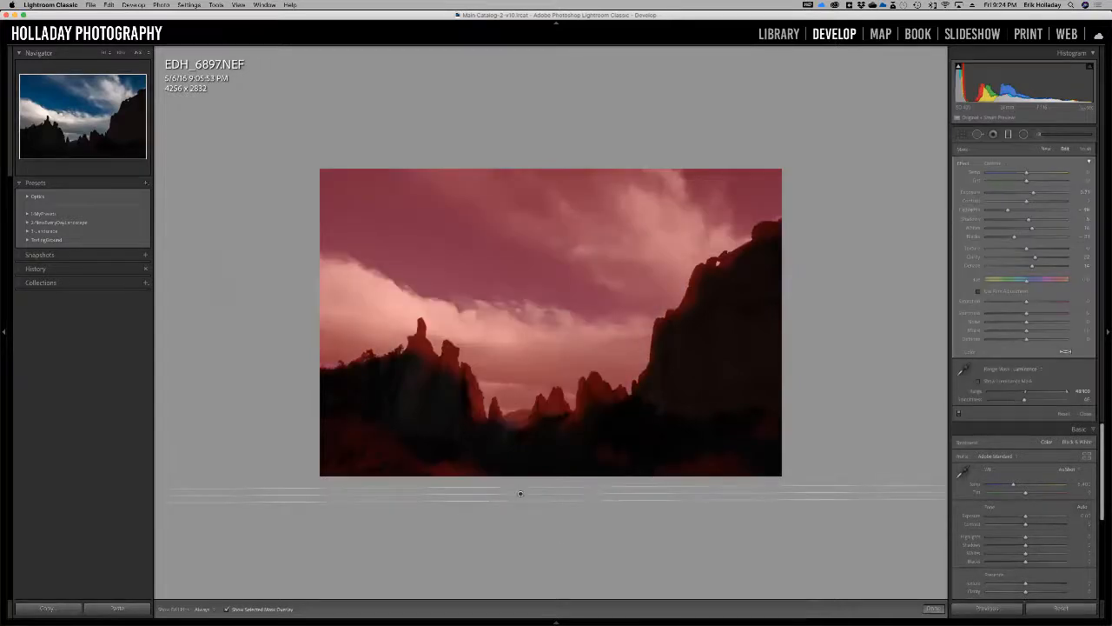
pyautogui.click(1047, 149)
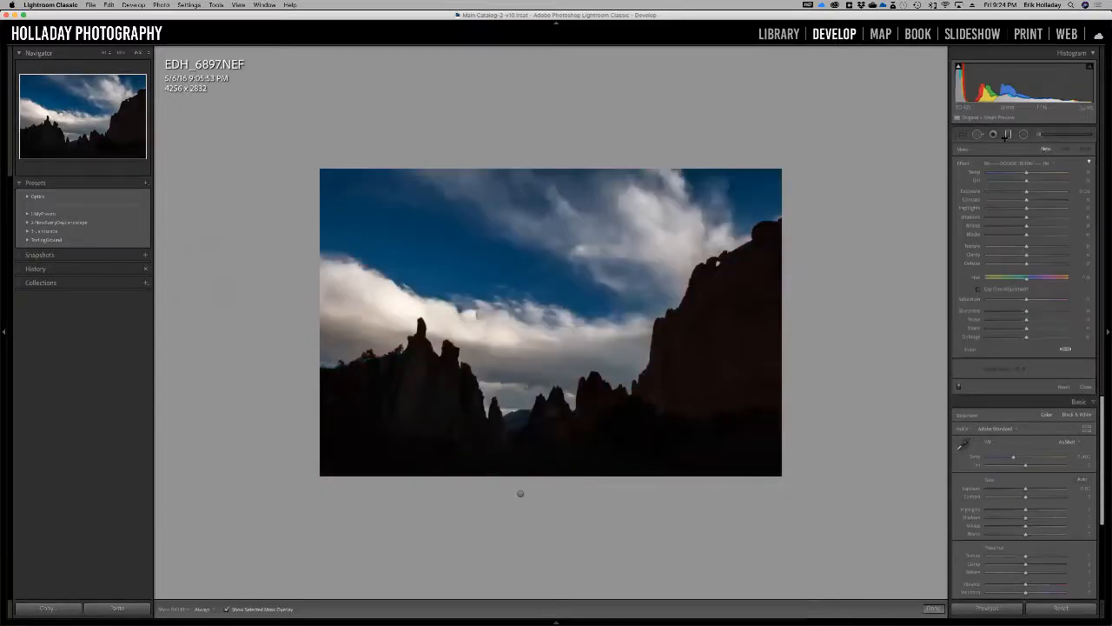
pyautogui.moveTo(596, 507); pyautogui.dragTo(606, 512)
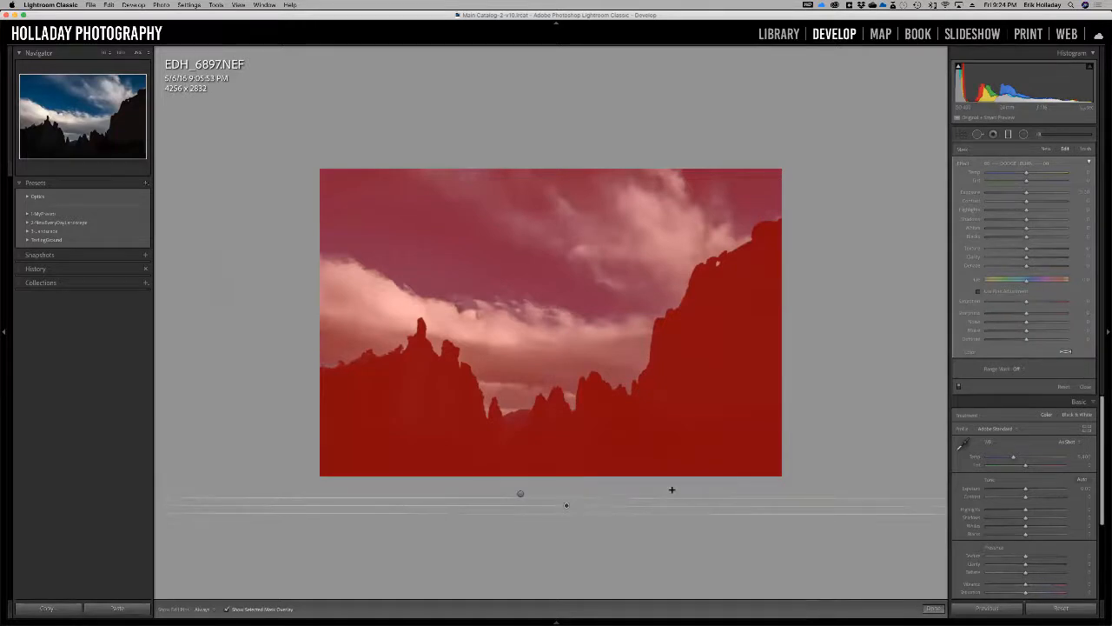
pyautogui.click(1020, 370)
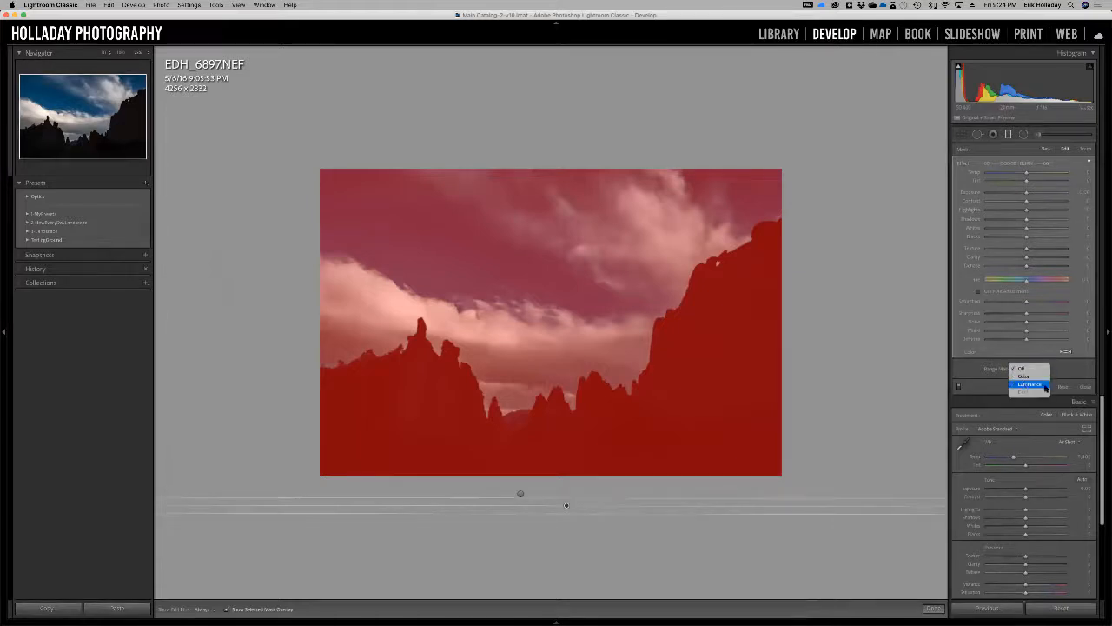
pyautogui.click(1030, 384)
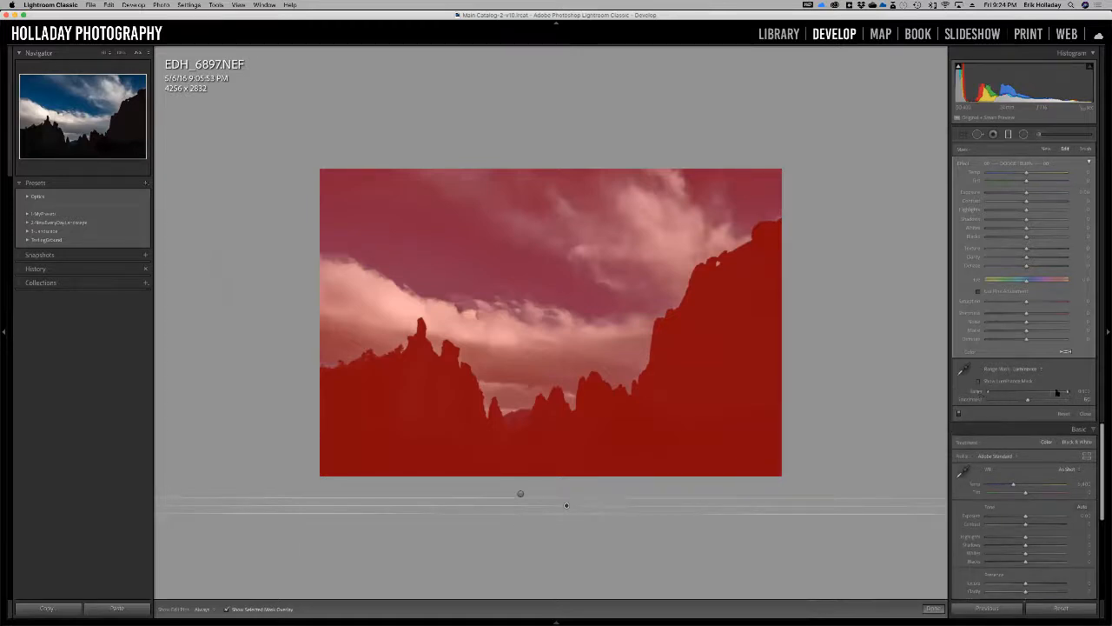
# Limit the new filter to the dark rocks with a luminance range of about 0 to 50 and Smoothness of about 38.
pyautogui.moveTo(1067, 393); pyautogui.dragTo(1020, 393)
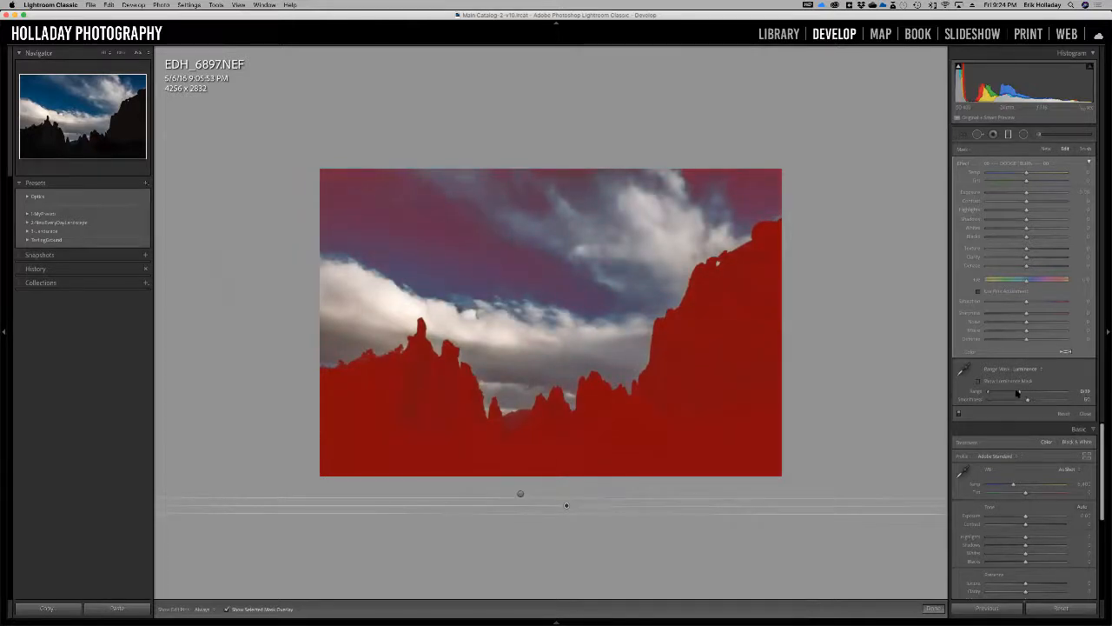
pyautogui.moveTo(1028, 401); pyautogui.dragTo(1021, 401)
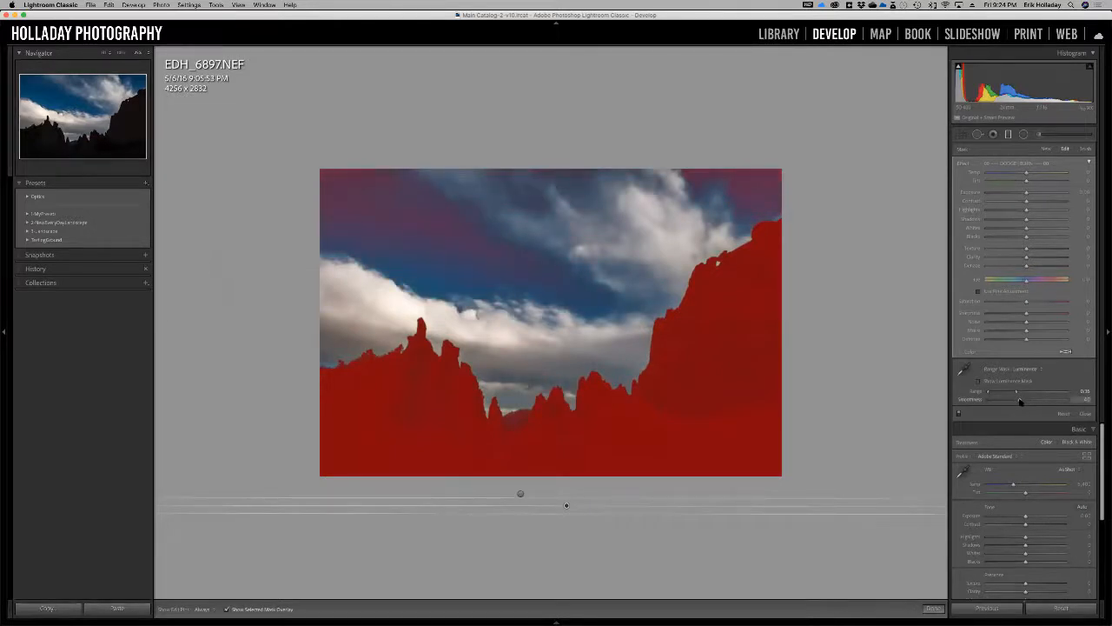
pyautogui.moveTo(1031, 401)
pyautogui.mouseDown()
pyautogui.moveTo(1044, 400)
pyautogui.moveTo(1026, 391)
pyautogui.moveTo(1017, 402)
pyautogui.mouseUp()
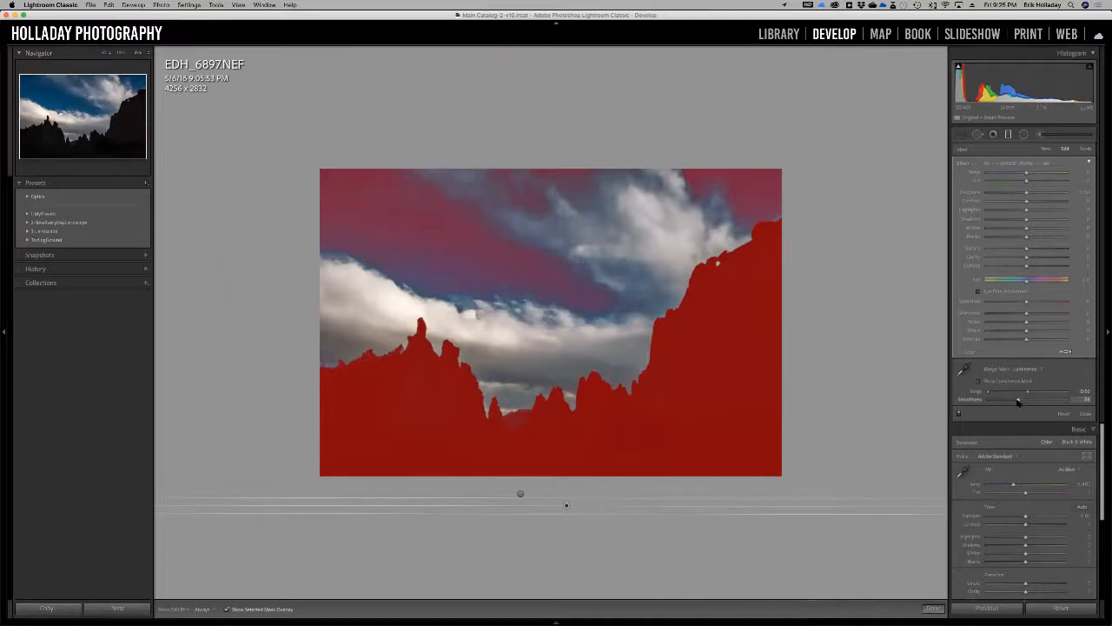
# Erase the new filter's remaining mask from the blue sky using its brush with Auto Mask on, hiding the pins while painting.
pyautogui.click(1087, 150)
pyautogui.press('alt')
pyautogui.press('h')
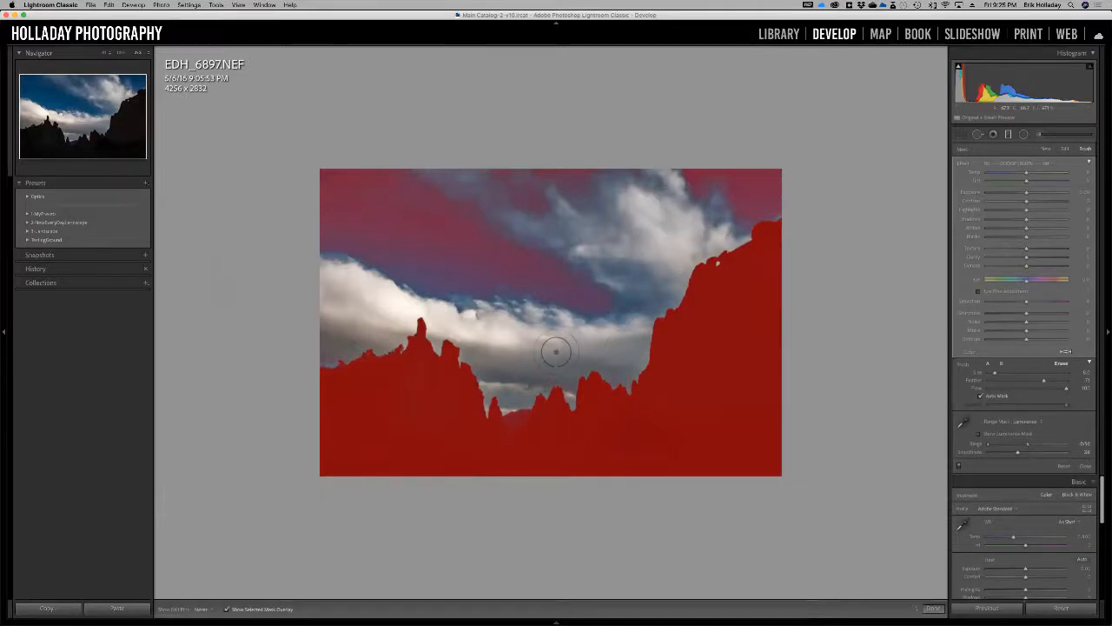
pyautogui.moveTo(548, 279)
pyautogui.mouseDown()
pyautogui.moveTo(611, 278)
pyautogui.moveTo(383, 179)
pyautogui.moveTo(578, 179)
pyautogui.moveTo(497, 202)
pyautogui.moveTo(618, 200)
pyautogui.moveTo(682, 182)
pyautogui.mouseUp()
pyautogui.moveTo(826, 182)
pyautogui.mouseDown()
pyautogui.moveTo(729, 210)
pyautogui.moveTo(719, 236)
pyautogui.mouseUp()
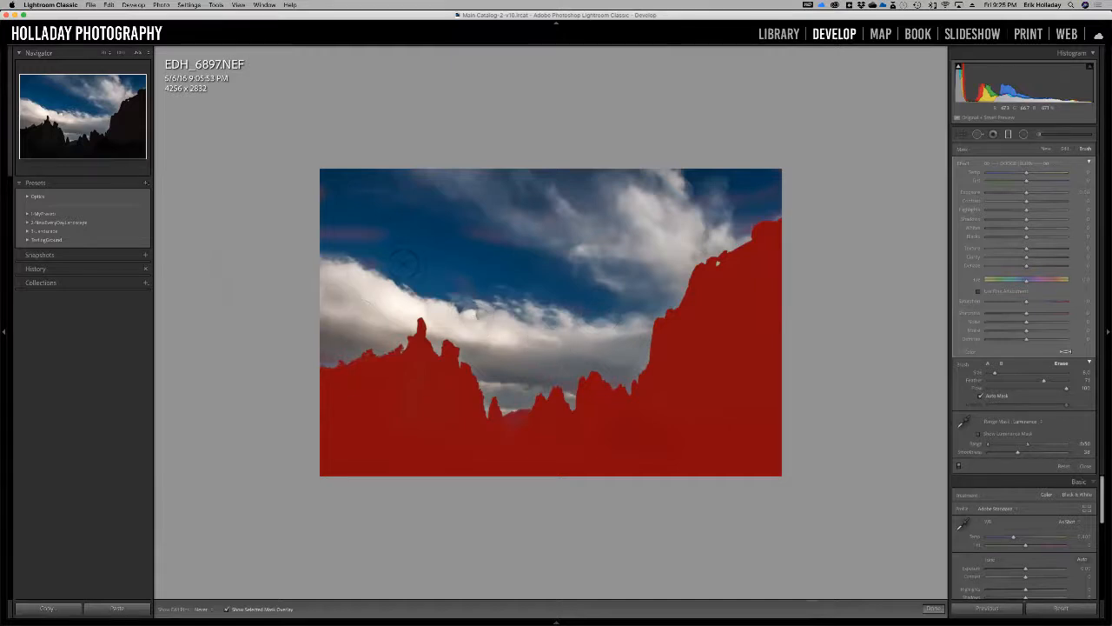
pyautogui.press('h')
pyautogui.press('space')
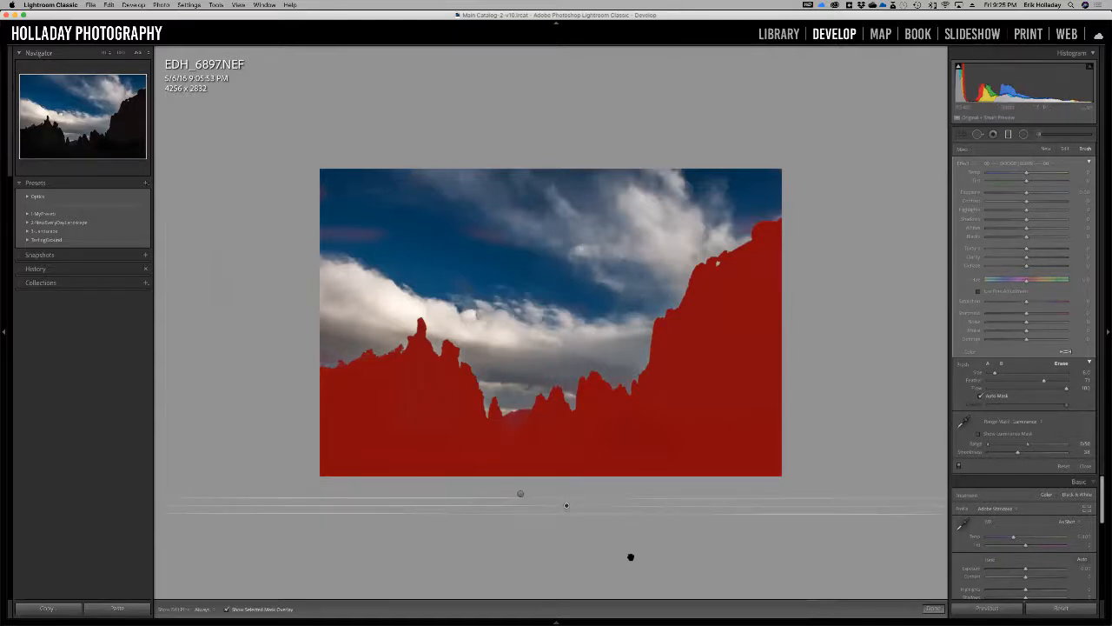
# Hide the mask overlay and brighten the rocks by raising the Graduated Filter's exposure and adding some contrast.
pyautogui.press('o')
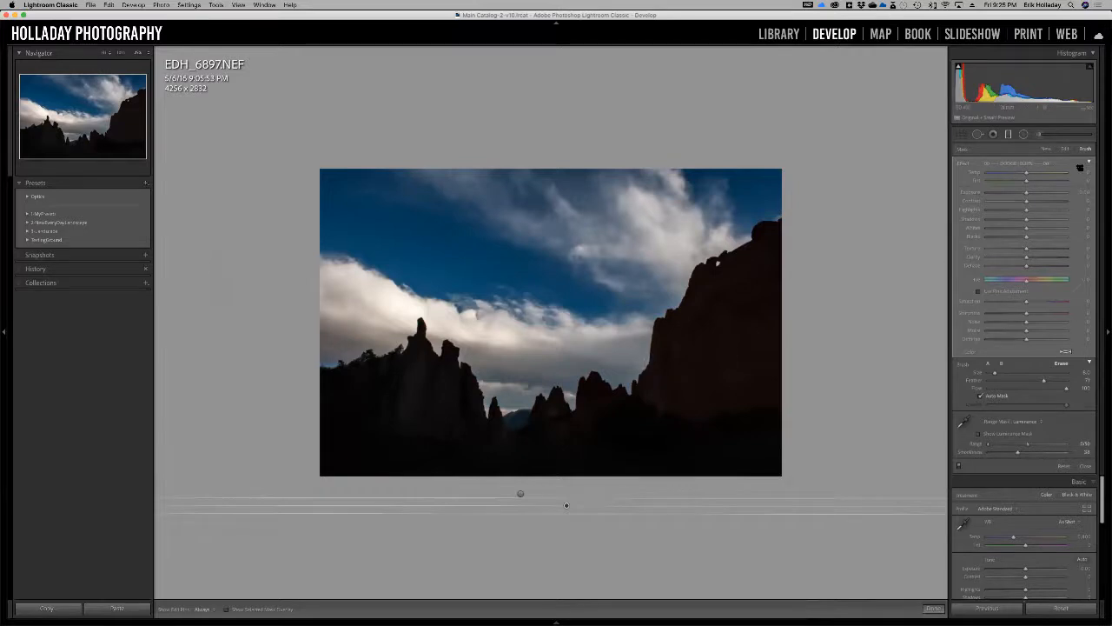
pyautogui.moveTo(1027, 191); pyautogui.dragTo(1048, 194)
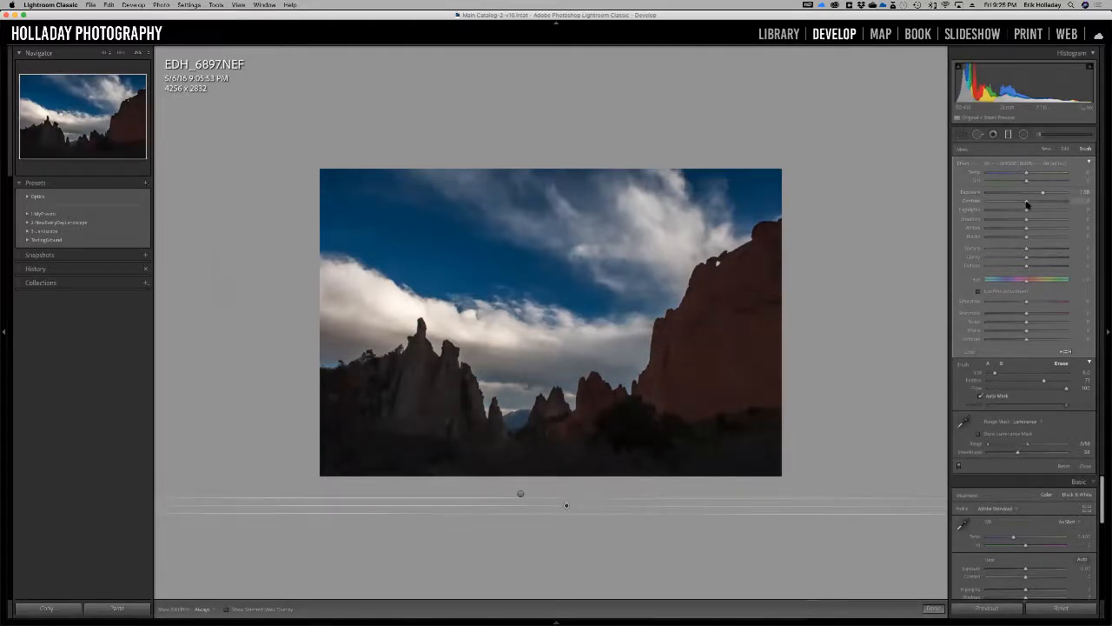
pyautogui.moveTo(1026, 204); pyautogui.dragTo(1036, 202)
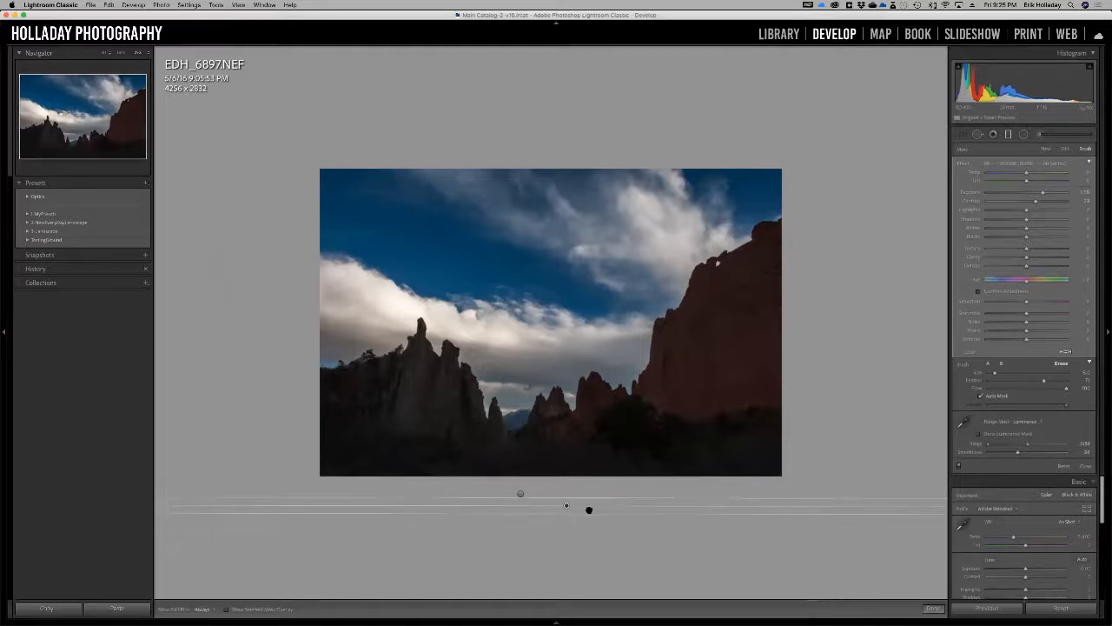
# Delete the rocks' Graduated Filter and draw an inverted Radial Filter centred on the small rock spires.
pyautogui.press('BackSpace')
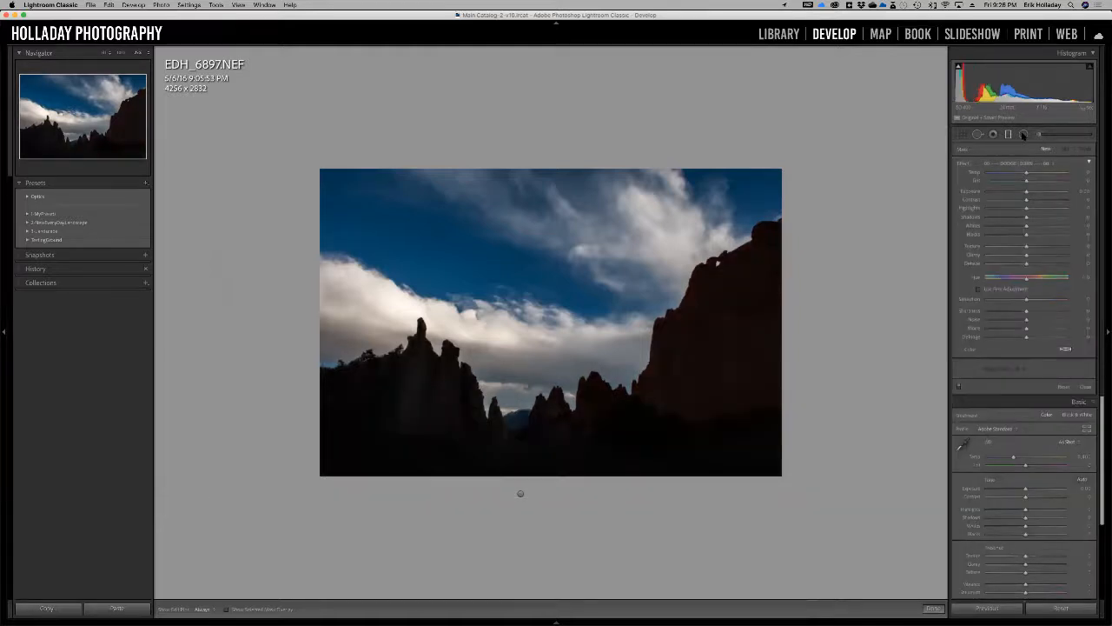
pyautogui.click(1024, 135)
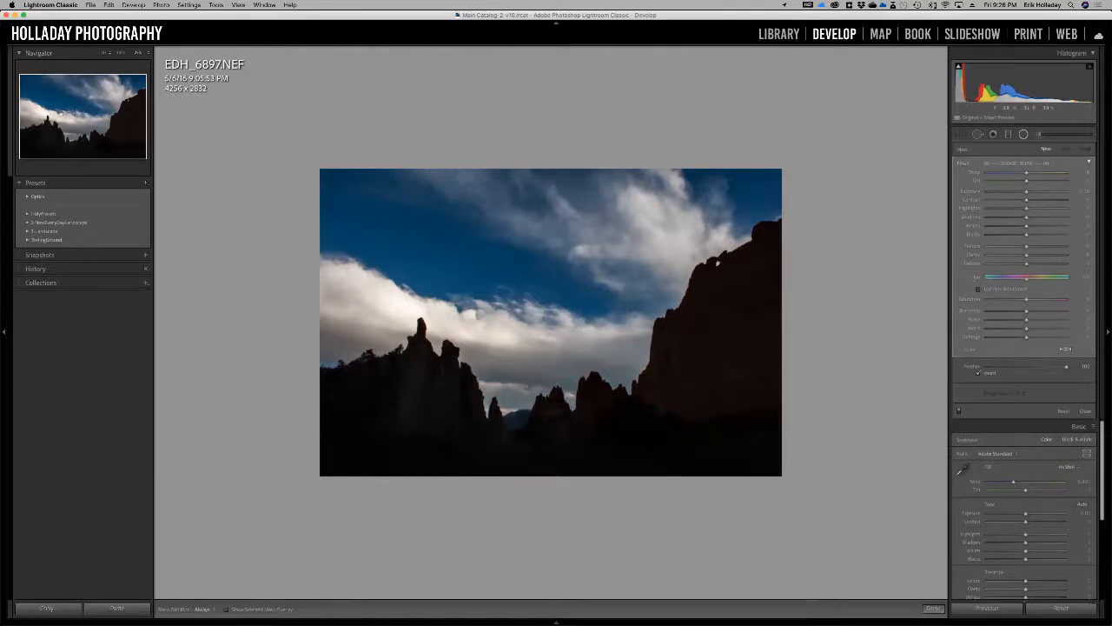
pyautogui.moveTo(542, 399); pyautogui.dragTo(692, 477)
pyautogui.press('super+Tab')
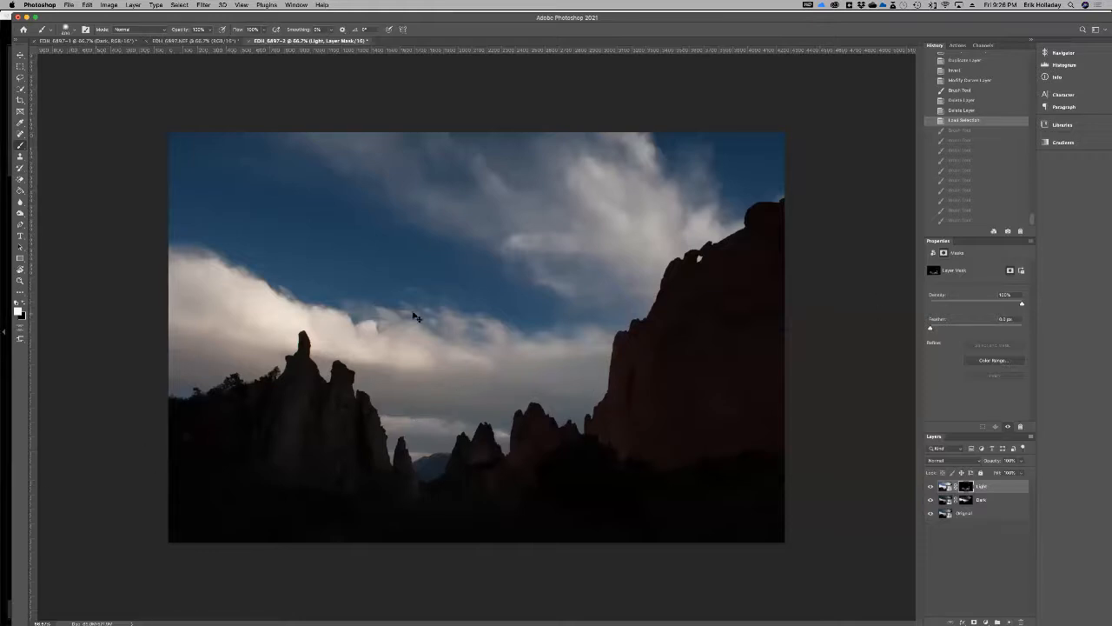
pyautogui.press('super+Tab')
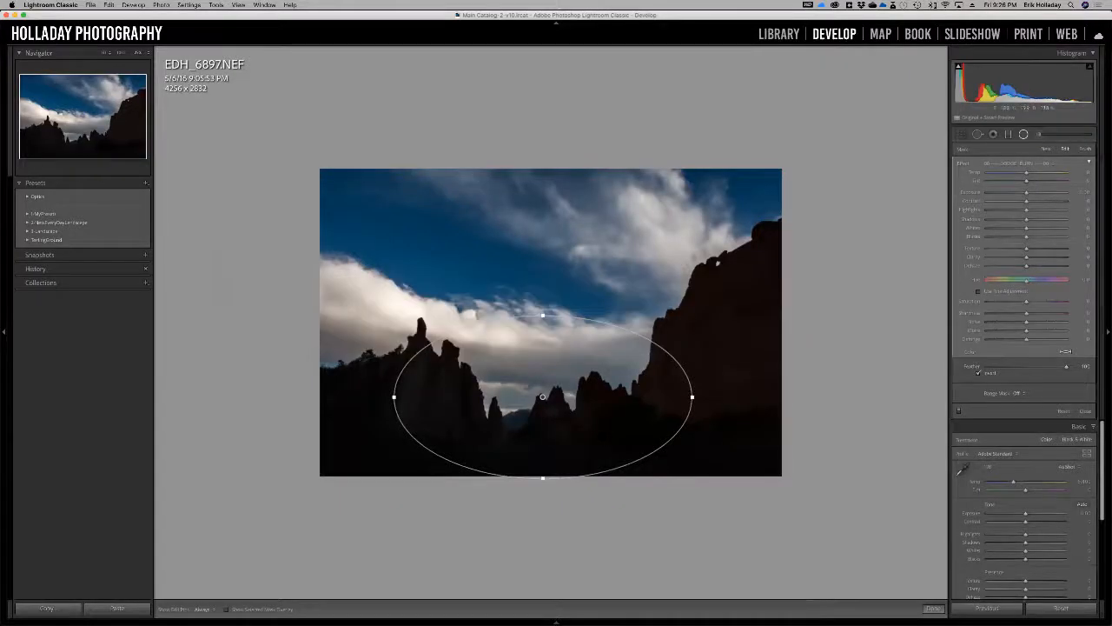
# Recentre the Radial Filter on the spires and enlarge it to reach past the photo's lower edge, displaying its mask overlay.
pyautogui.moveTo(543, 394); pyautogui.dragTo(547, 388)
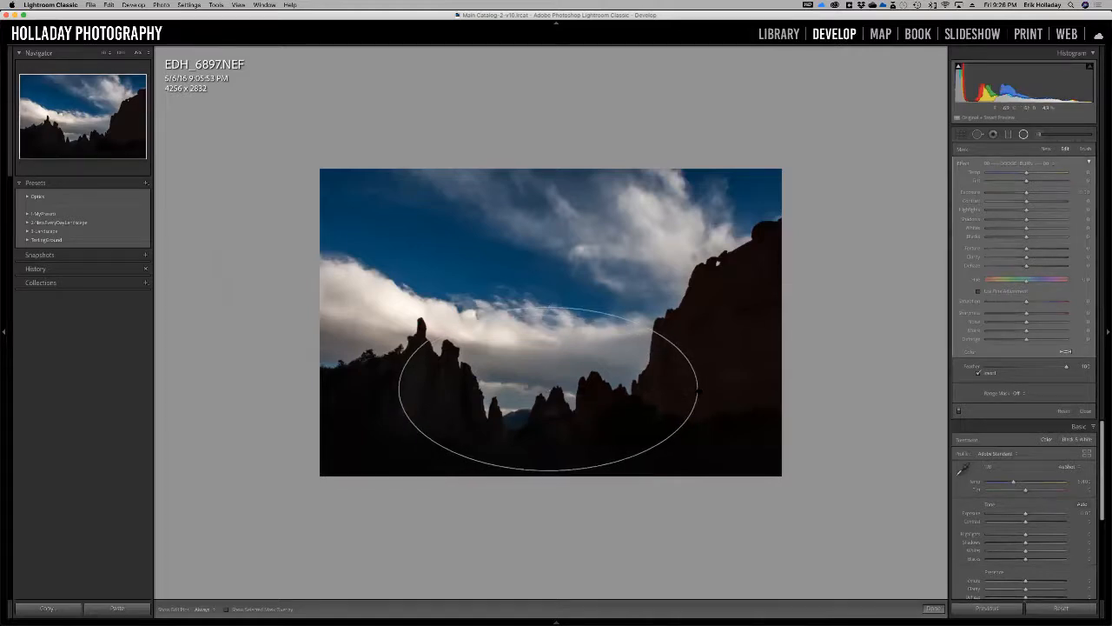
pyautogui.moveTo(697, 389); pyautogui.dragTo(705, 389)
pyautogui.moveTo(548, 471); pyautogui.dragTo(549, 476)
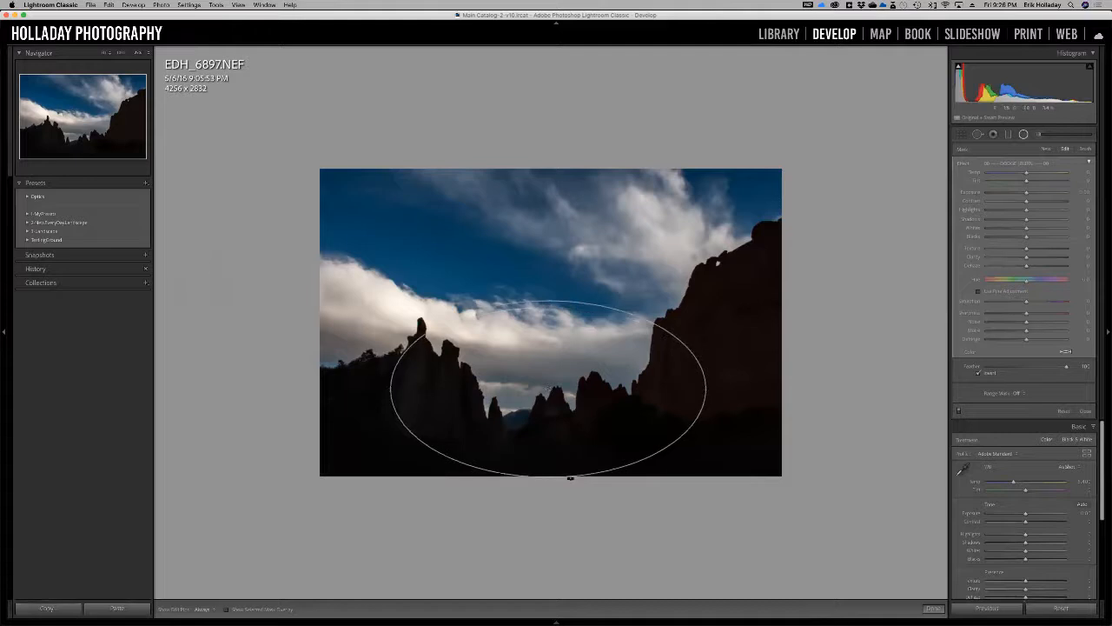
pyautogui.press('o')
pyautogui.moveTo(549, 302); pyautogui.dragTo(545, 259)
pyautogui.moveTo(709, 384); pyautogui.dragTo(727, 388)
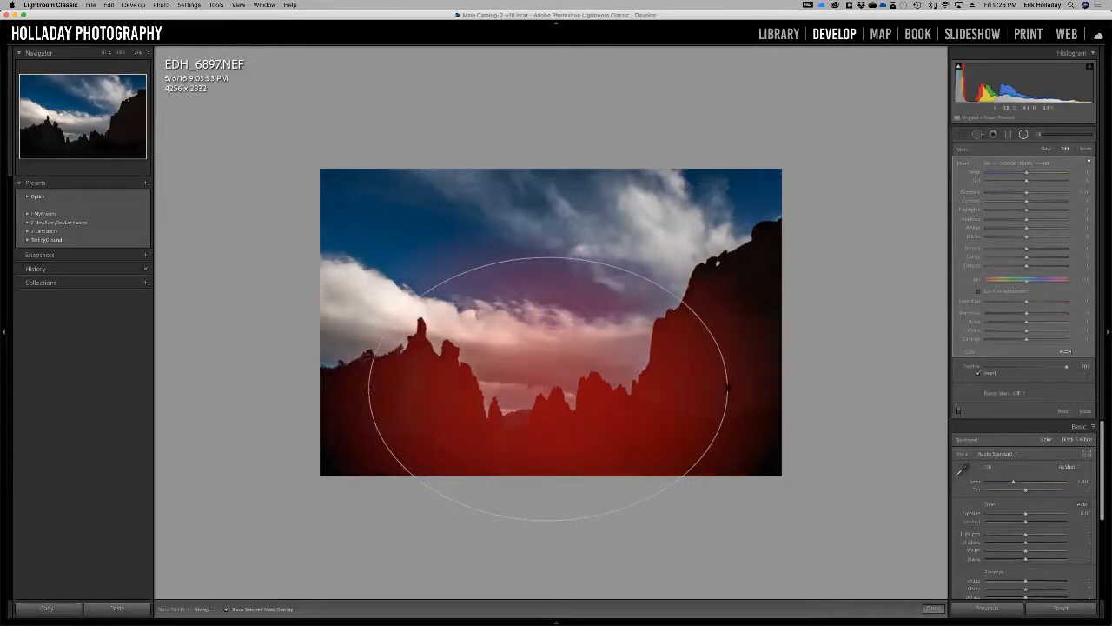
# Set the Radial Filter's Range Mask to Luminance, with a range of about 0 to 60 and Smoothness near 0.
pyautogui.click(1018, 393)
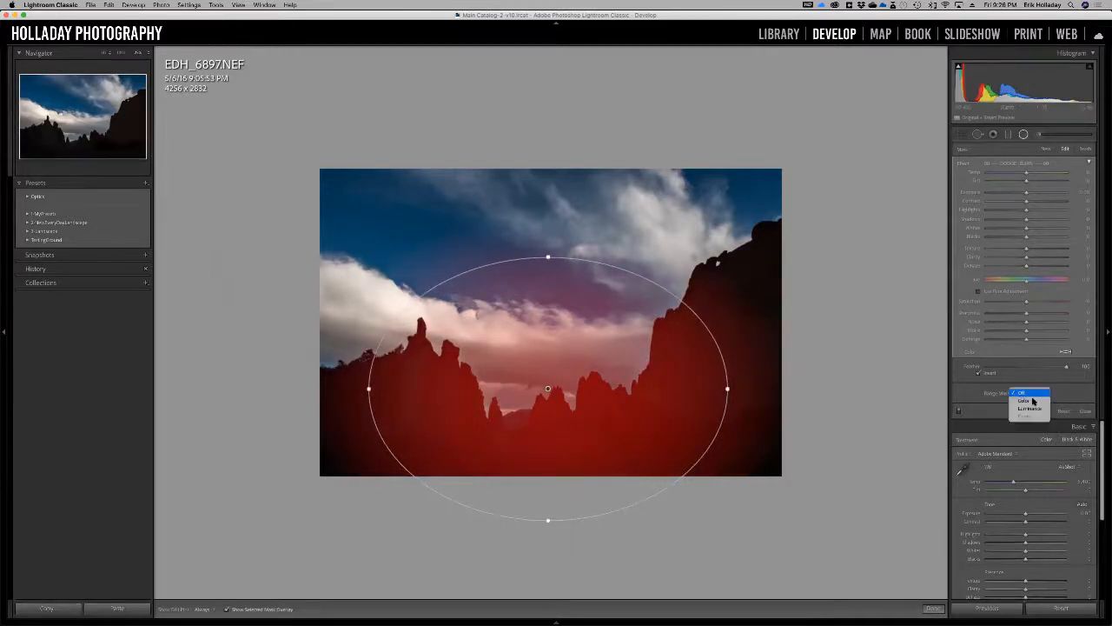
pyautogui.click(1035, 409)
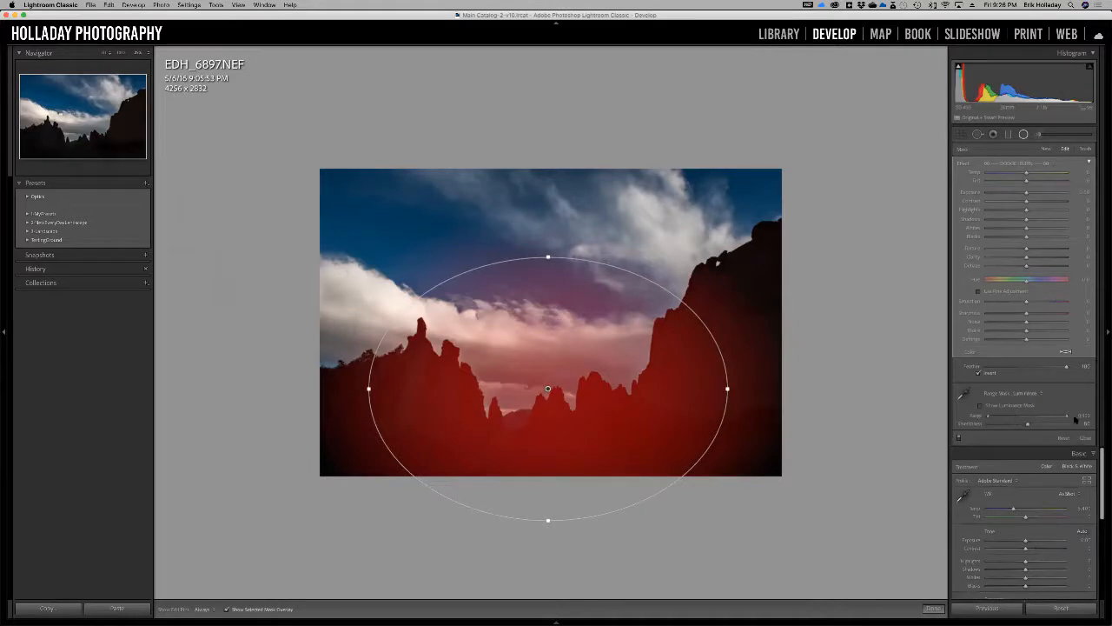
pyautogui.moveTo(1067, 418); pyautogui.dragTo(1024, 417)
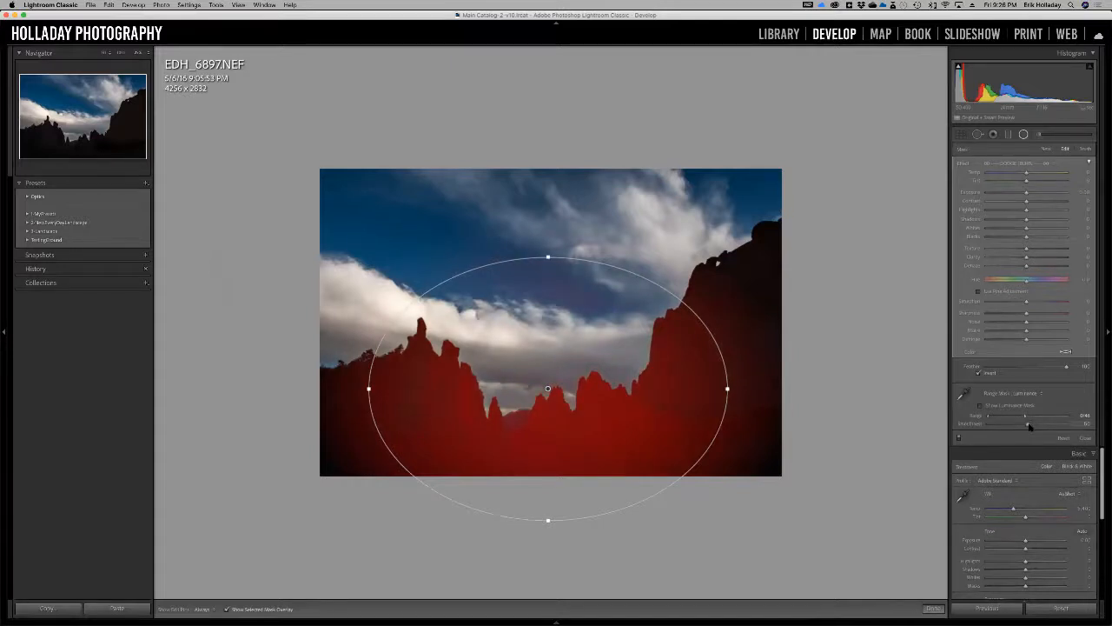
pyautogui.click(1020, 424)
pyautogui.moveTo(1024, 418); pyautogui.dragTo(988, 426)
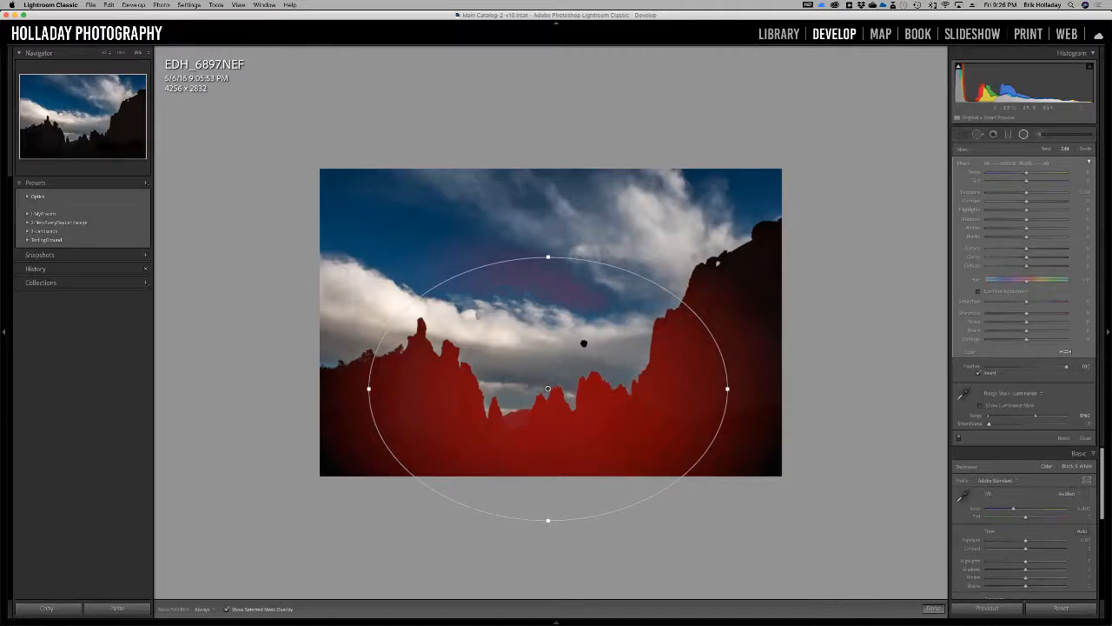
# Switch the Radial Filter's brush to Erase, toggle the filter outline's visibility, and hide the mask overlay.
pyautogui.click(1084, 151)
pyautogui.click(1062, 363)
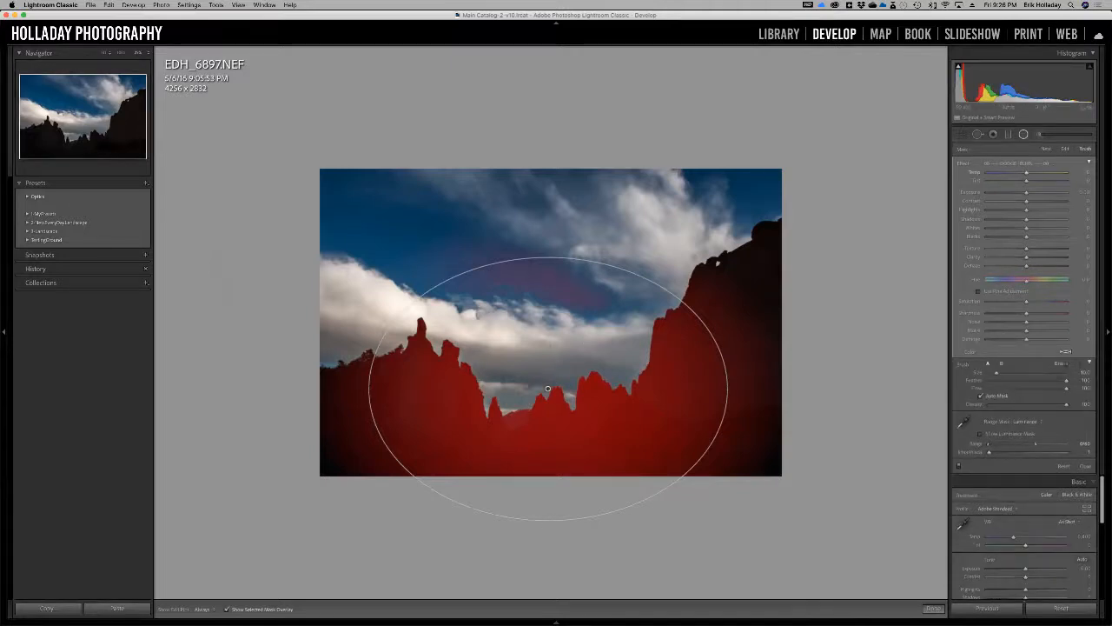
pyautogui.press('h')
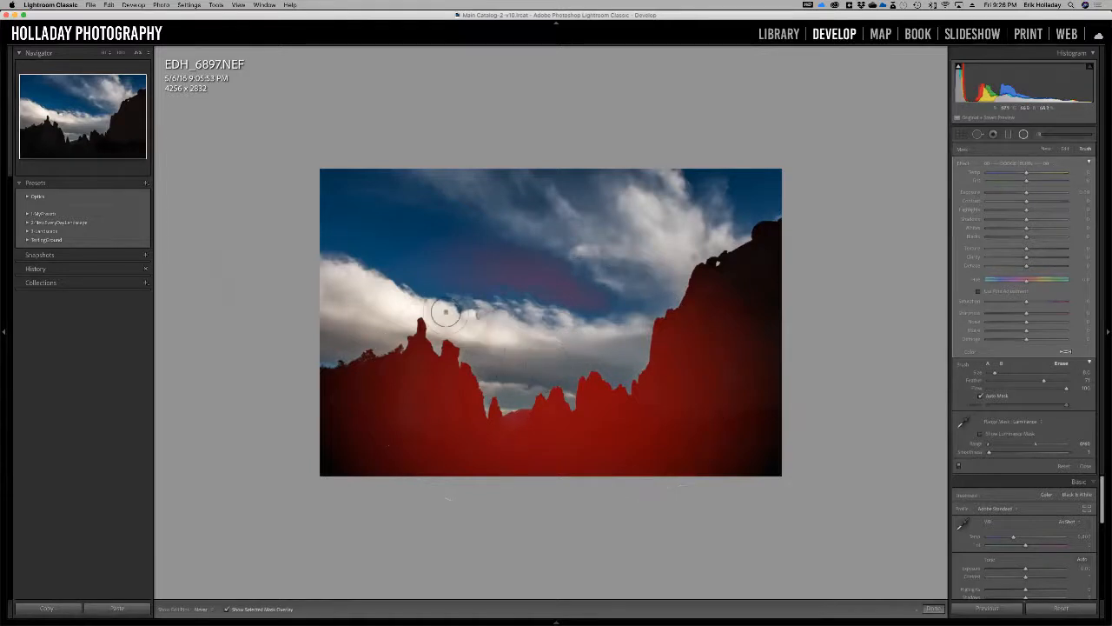
pyautogui.press('h')
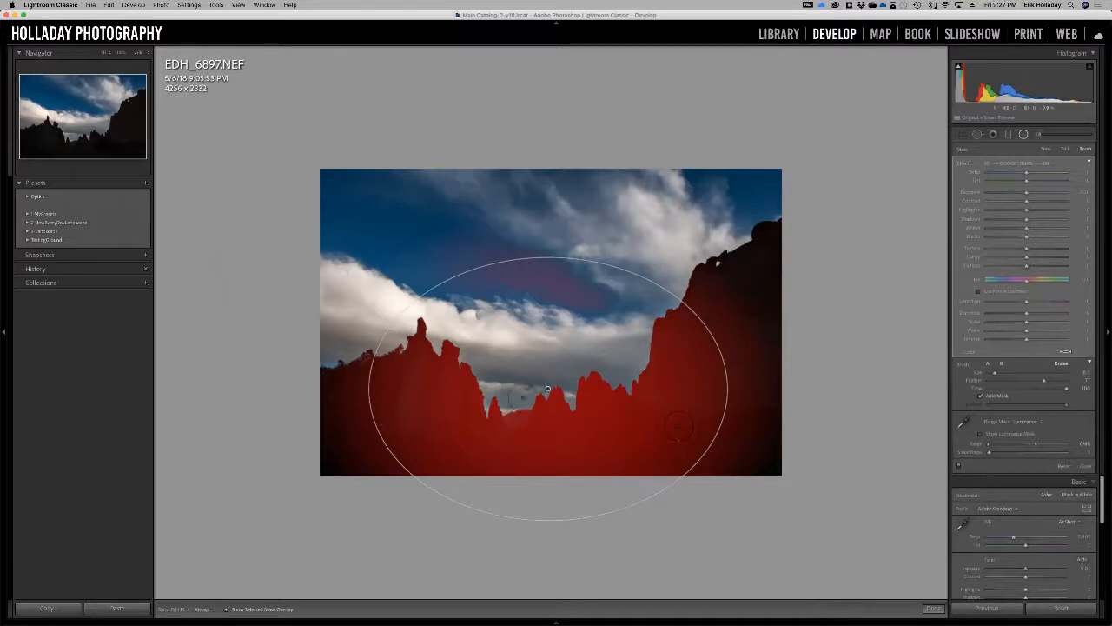
pyautogui.press('h')
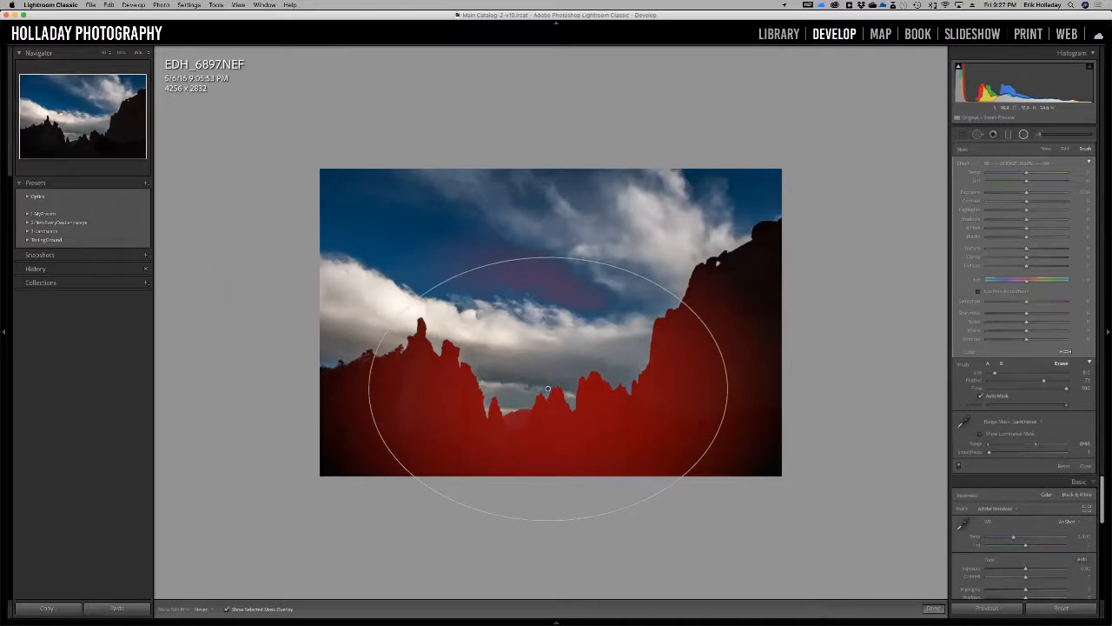
pyautogui.press('h')
pyautogui.press('o')
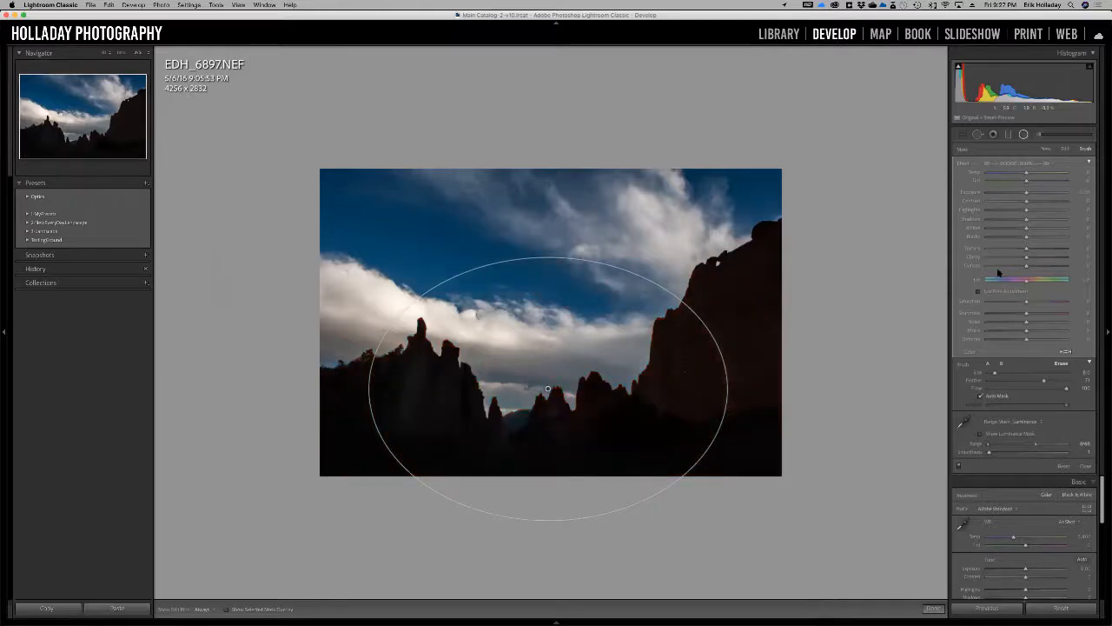
# Raise the Radial Filter's exposure to about 1.4, increase its contrast and highlights slightly, and close the filter.
pyautogui.moveTo(1033, 193); pyautogui.dragTo(1042, 194)
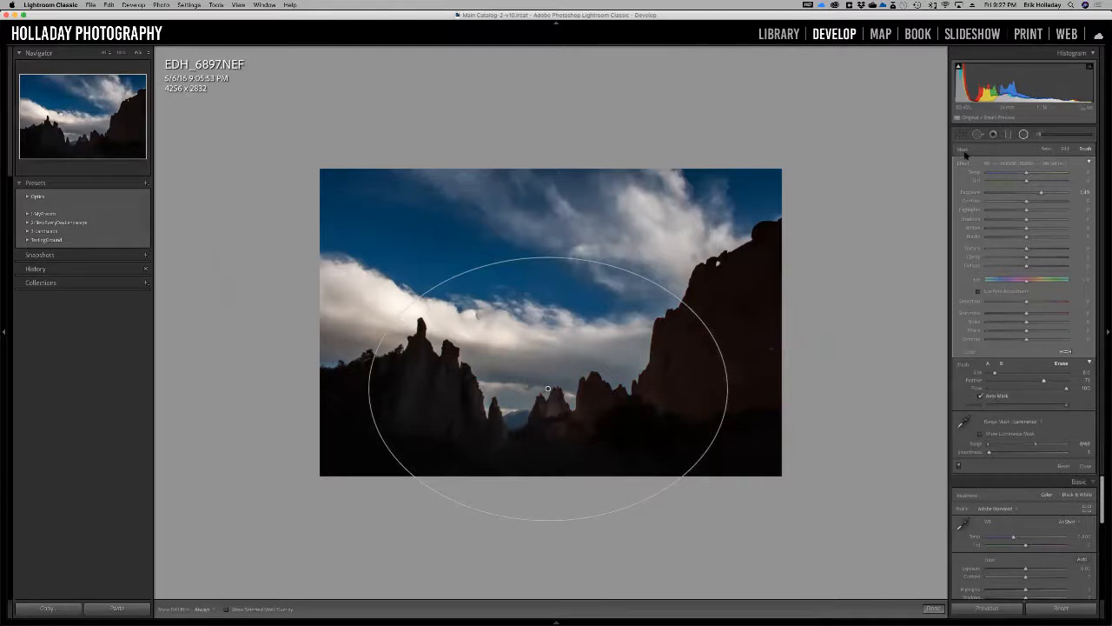
pyautogui.click(1032, 201)
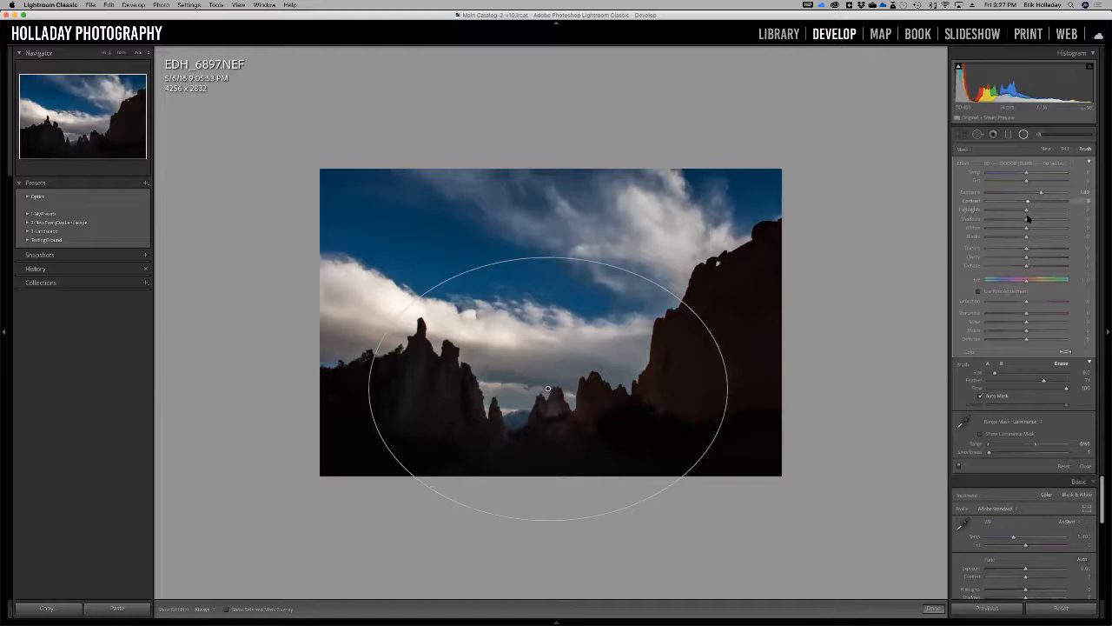
pyautogui.click(1031, 210)
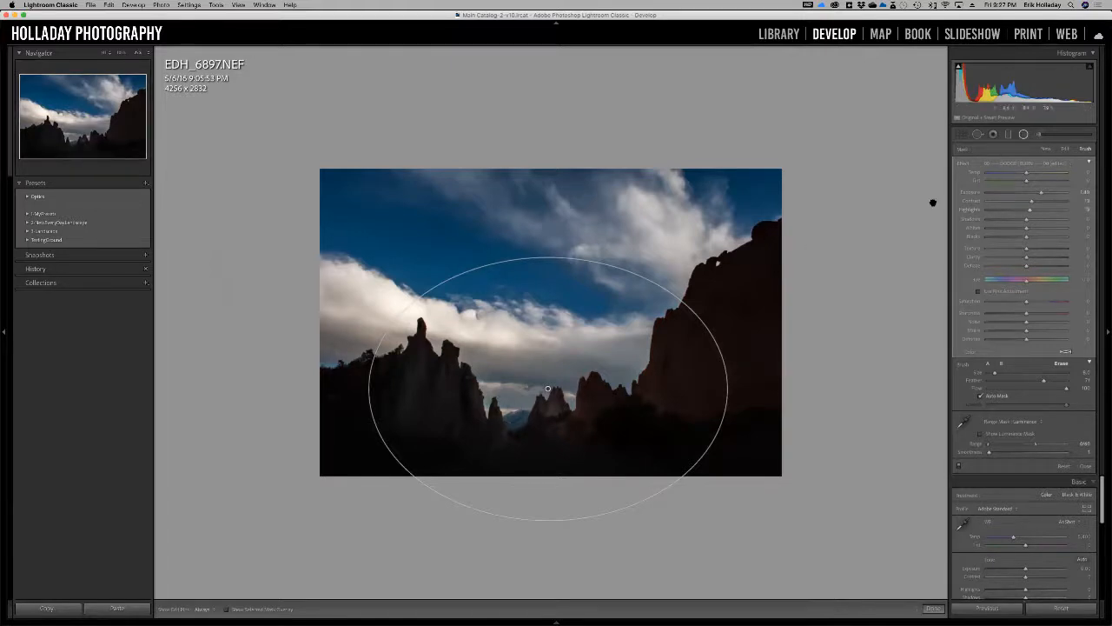
pyautogui.click(1024, 134)
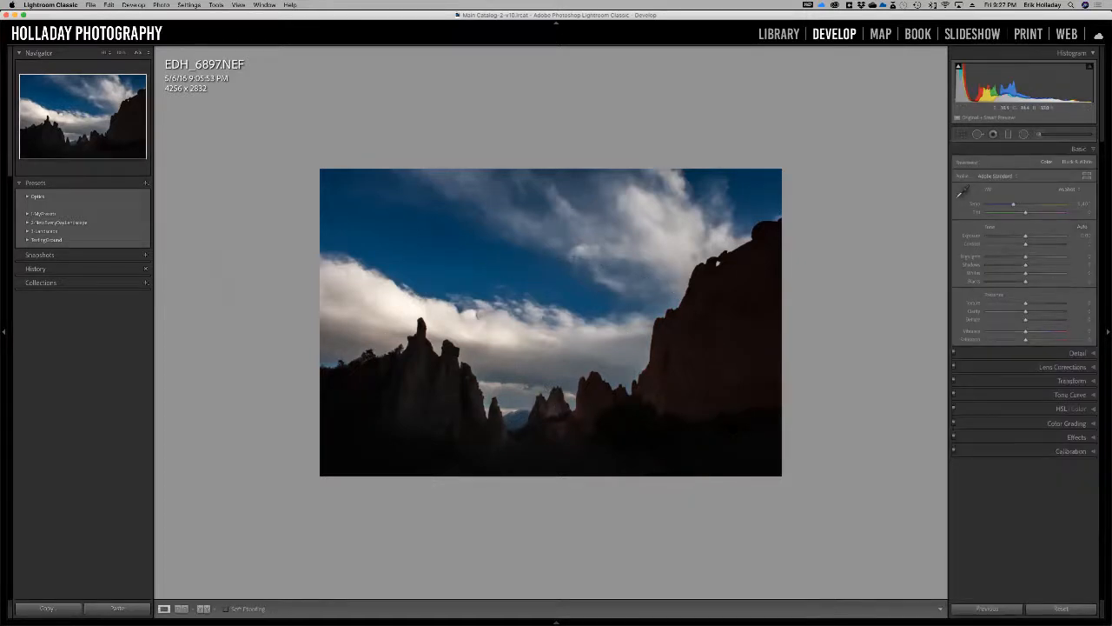
# Compare the edited photo with the luminosity-masked version in Photoshop, and return to Lightroom Classic.
pyautogui.press('g')
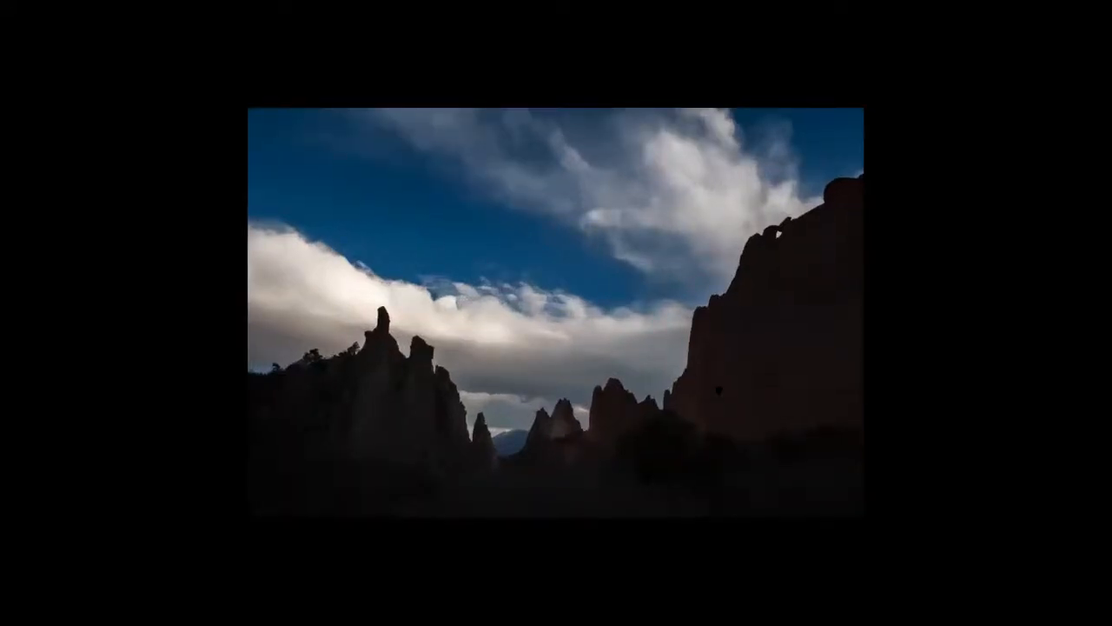
pyautogui.press('super+Tab')
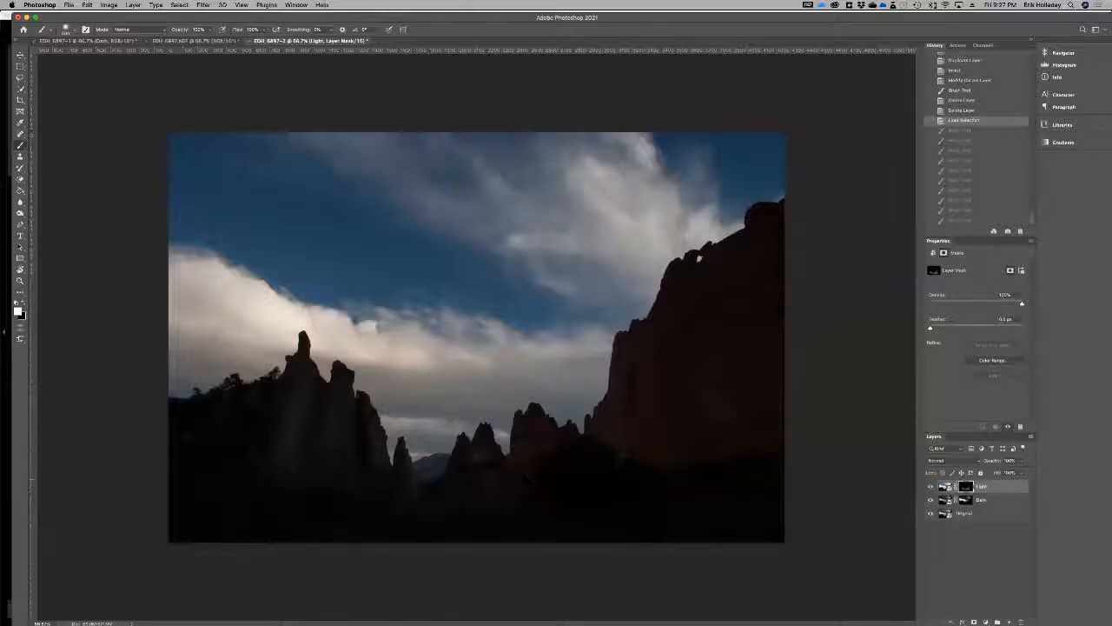
pyautogui.press('super+Tab')
pyautogui.press('super+Tab')
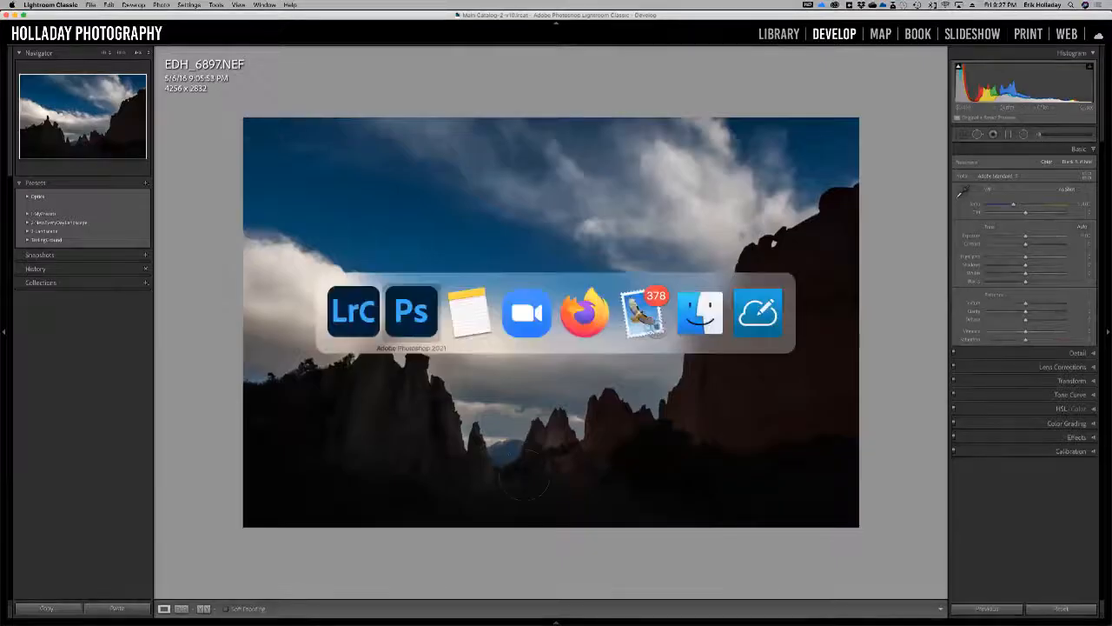
pyautogui.press('super+Tab')
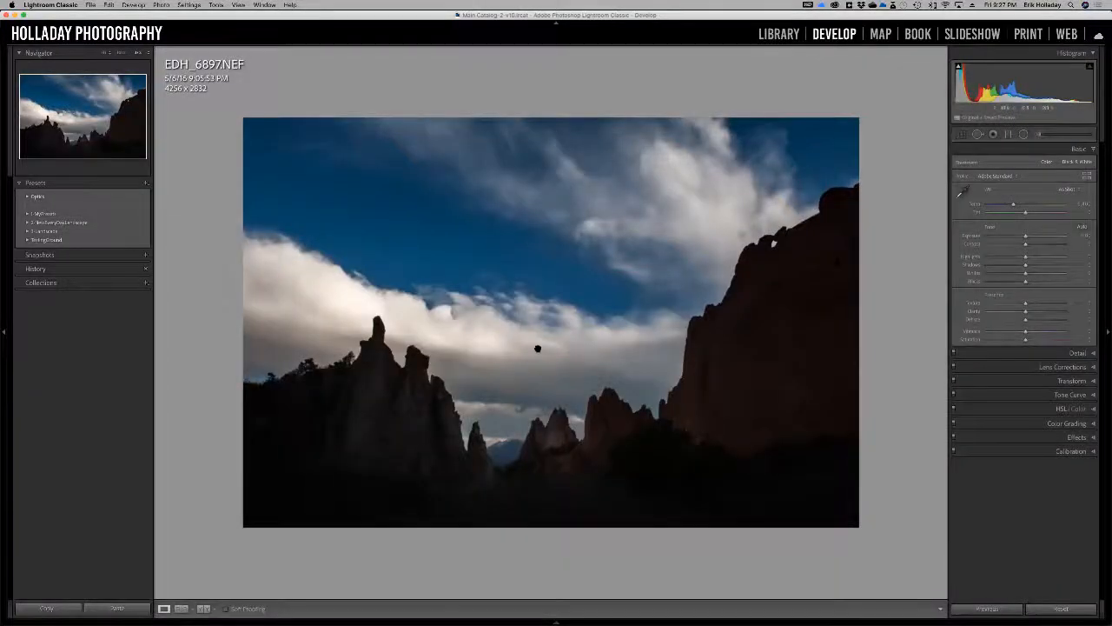
# Reselect the existing Radial Filter over the rocks, reduce its exposure to about 1.00, and close the filter.
pyautogui.click(1025, 134)
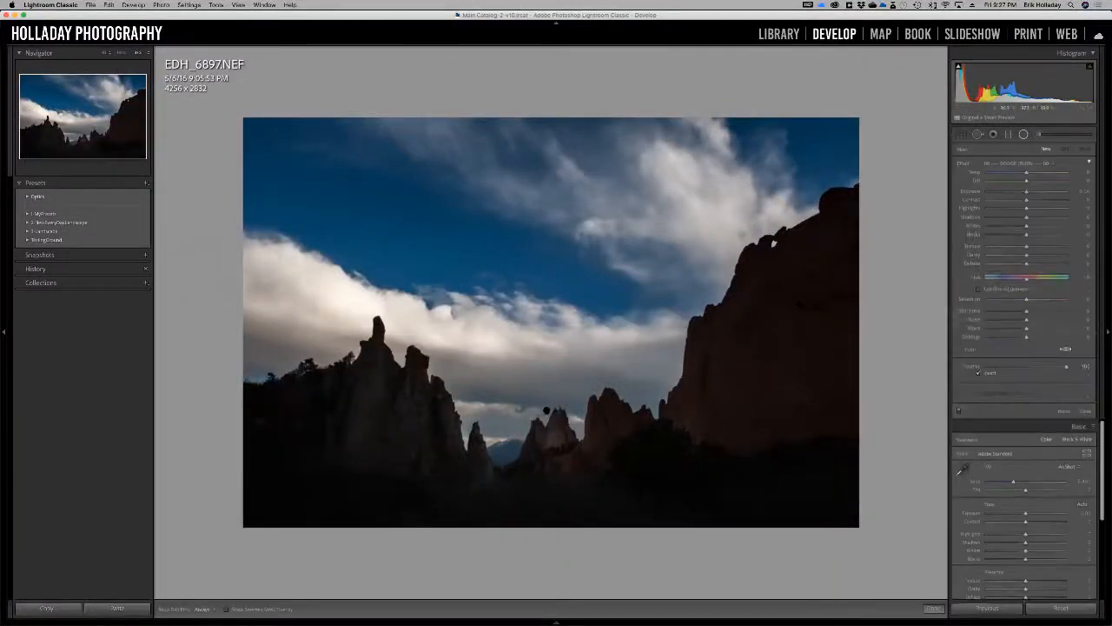
pyautogui.moveTo(547, 410); pyautogui.dragTo(785, 586)
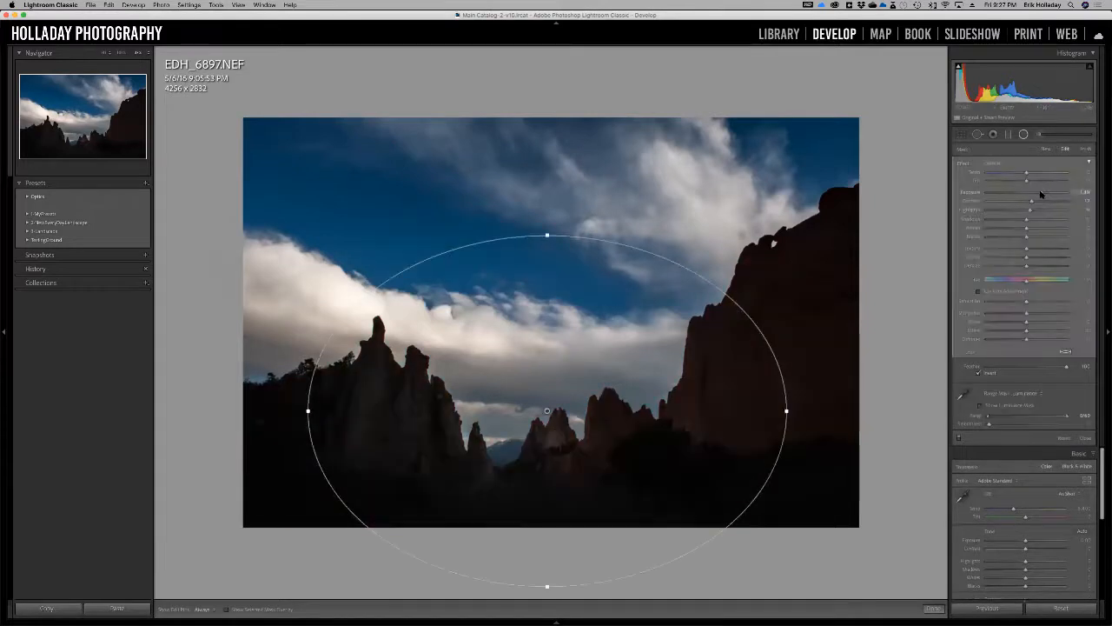
pyautogui.moveTo(1040, 193); pyautogui.dragTo(1036, 194)
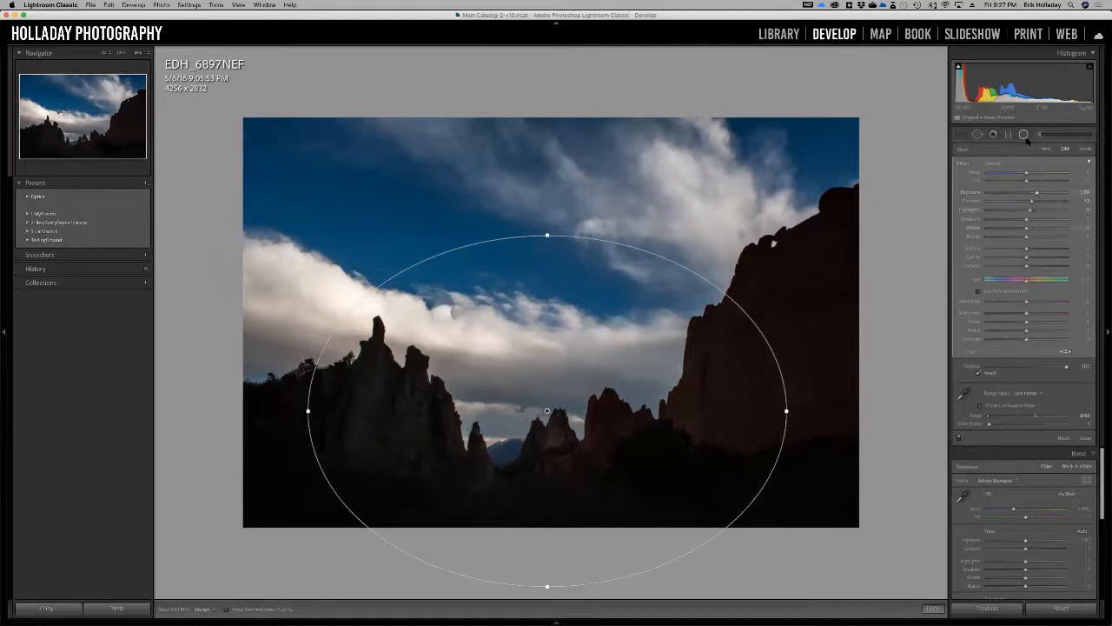
pyautogui.hotkey('shift', 'm')
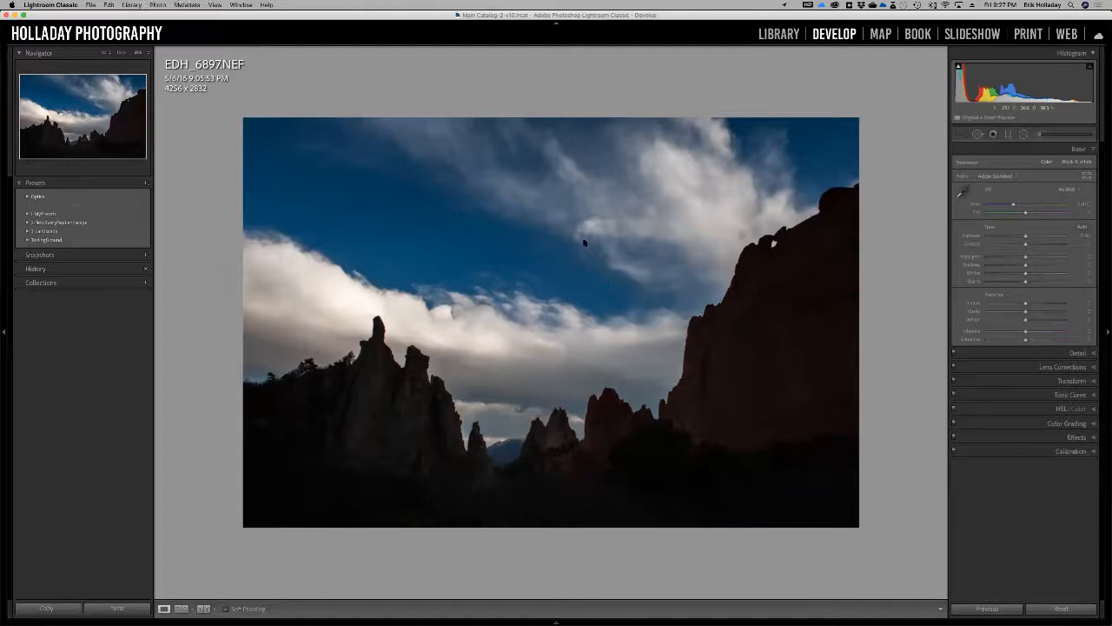
# Compare the edited photo in the Library and Develop modules, and return to Develop.
pyautogui.press('g')
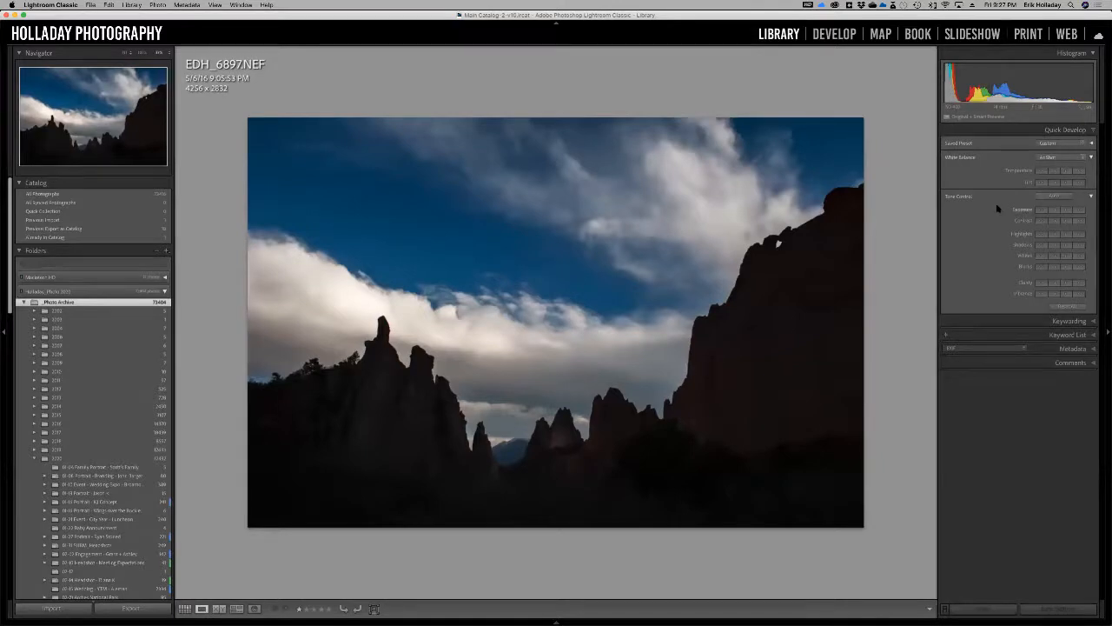
pyautogui.press('d')
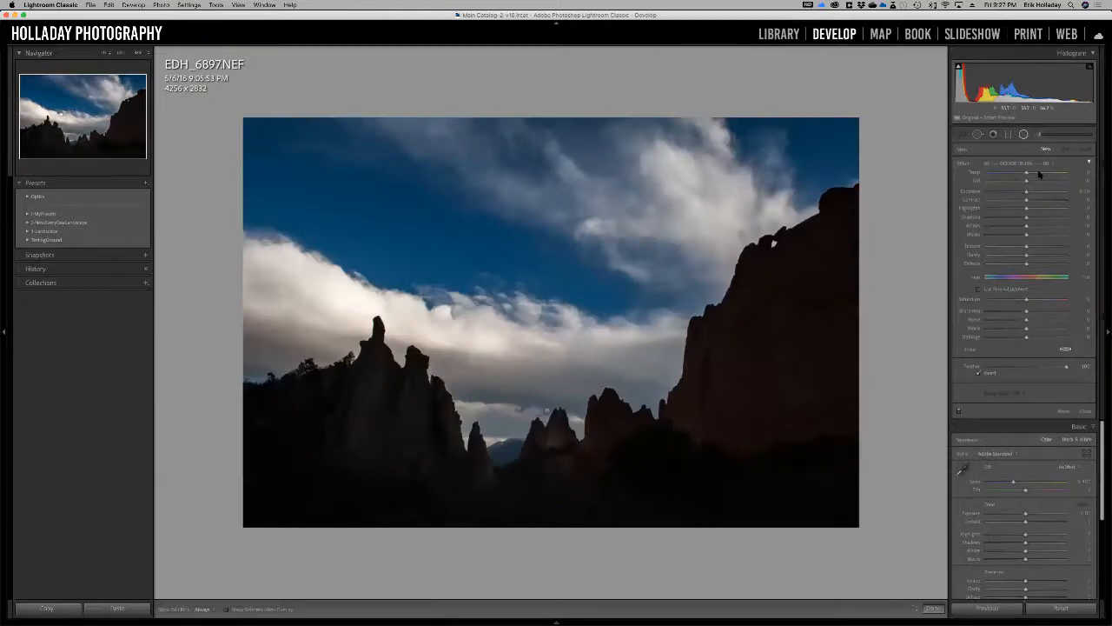
pyautogui.press('g')
pyautogui.press('e')
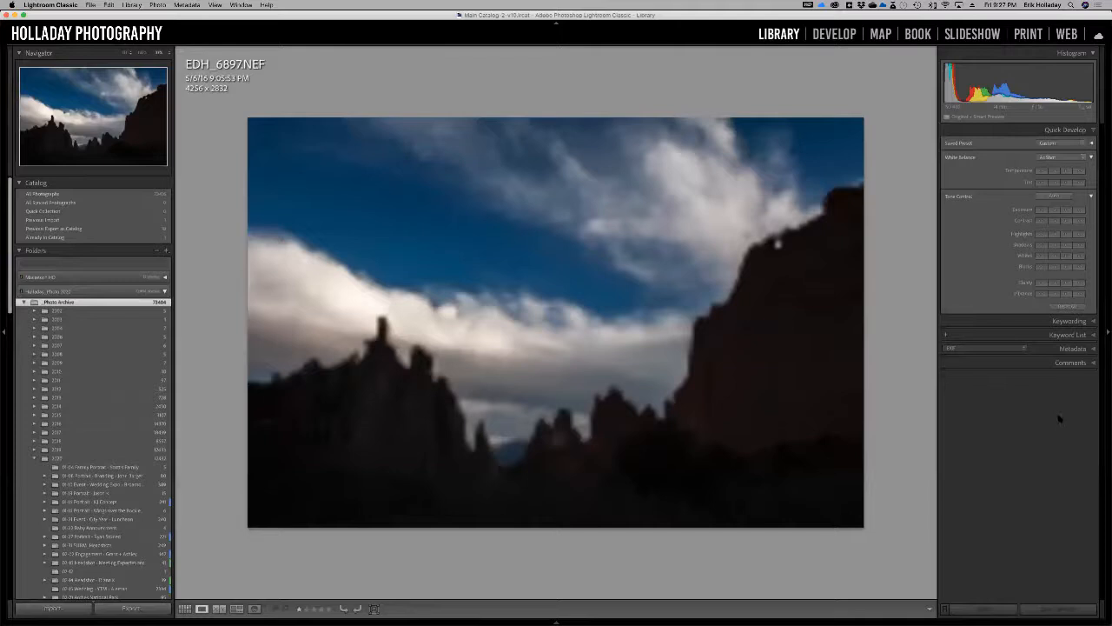
pyautogui.press('d')
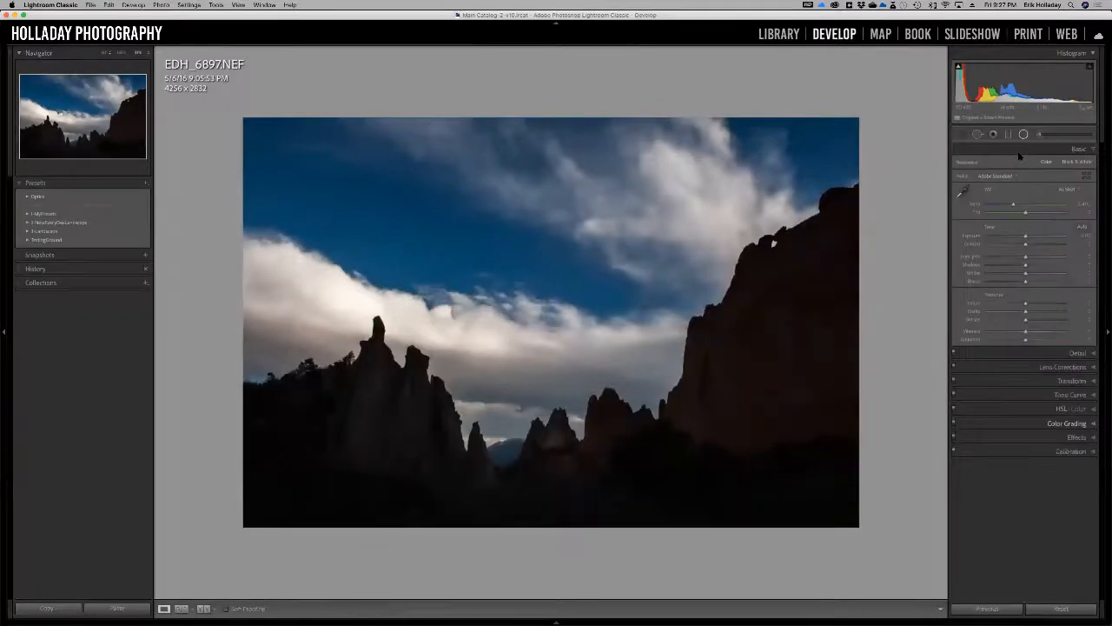
# Reselect the existing Graduated Filter that controls the sky, using its pin below the photo.
pyautogui.click(1023, 135)
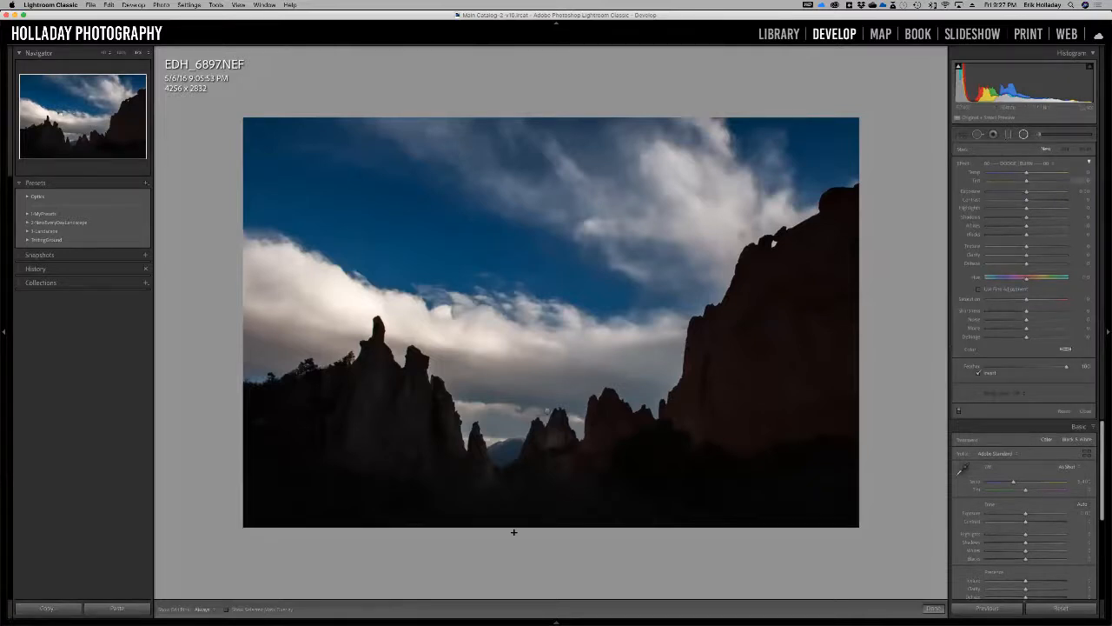
pyautogui.press('m')
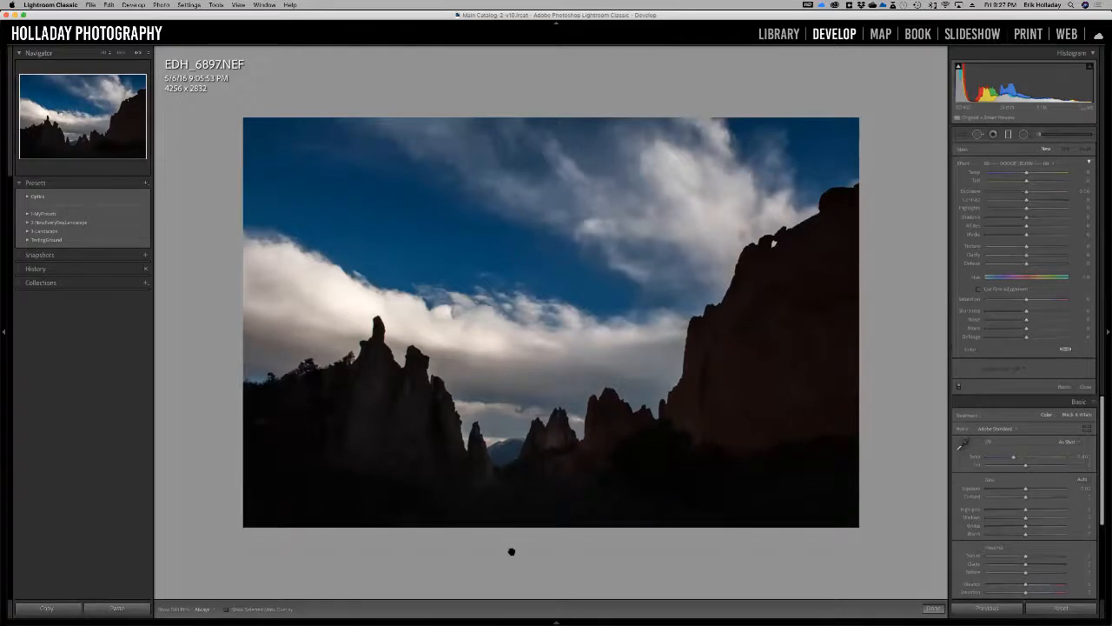
pyautogui.moveTo(510, 545); pyautogui.dragTo(512, 558)
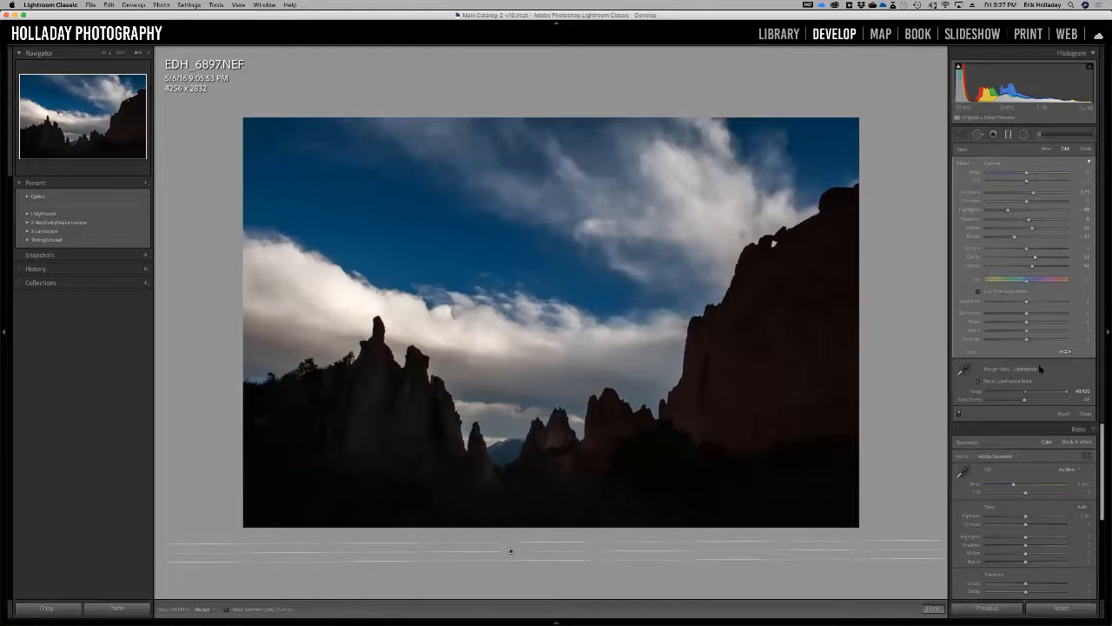
# Try a Color range mask and temperature shifts on the sky's Graduated Filter, and undo back to the luminance mask.
pyautogui.click(1047, 367)
pyautogui.click(1025, 360)
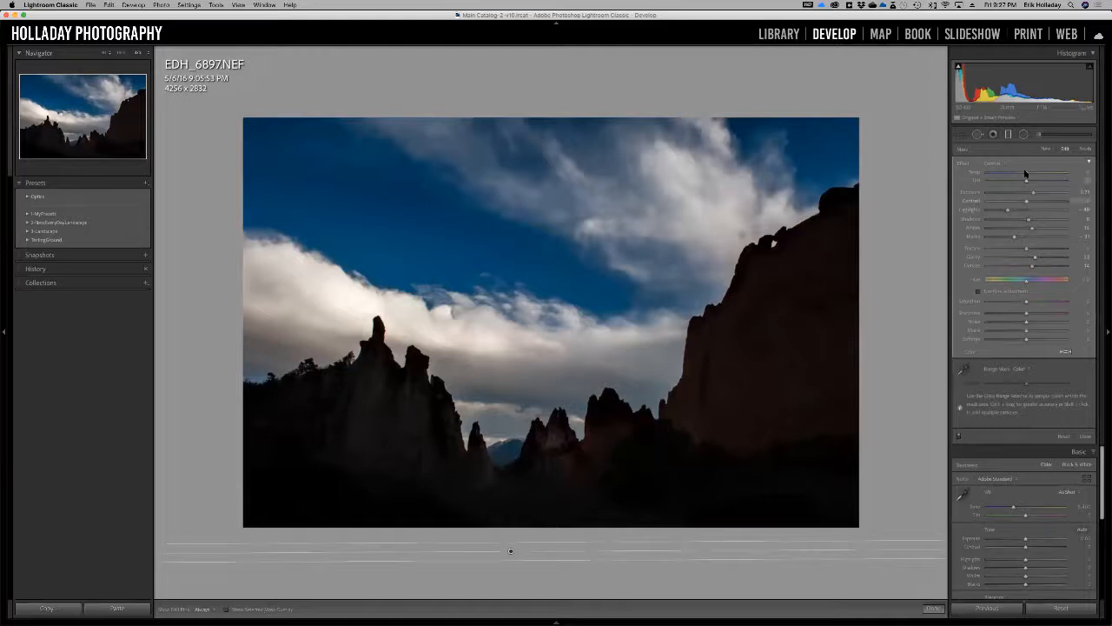
pyautogui.moveTo(1015, 173)
pyautogui.mouseDown()
pyautogui.moveTo(999, 173)
pyautogui.moveTo(1021, 178)
pyautogui.mouseUp()
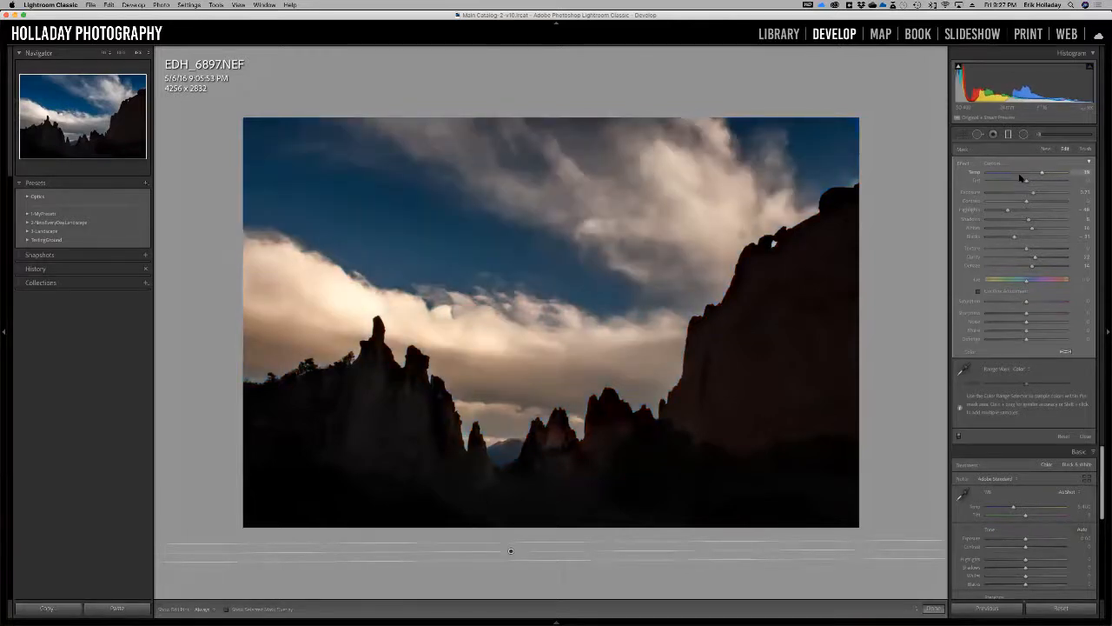
pyautogui.press('super+z')
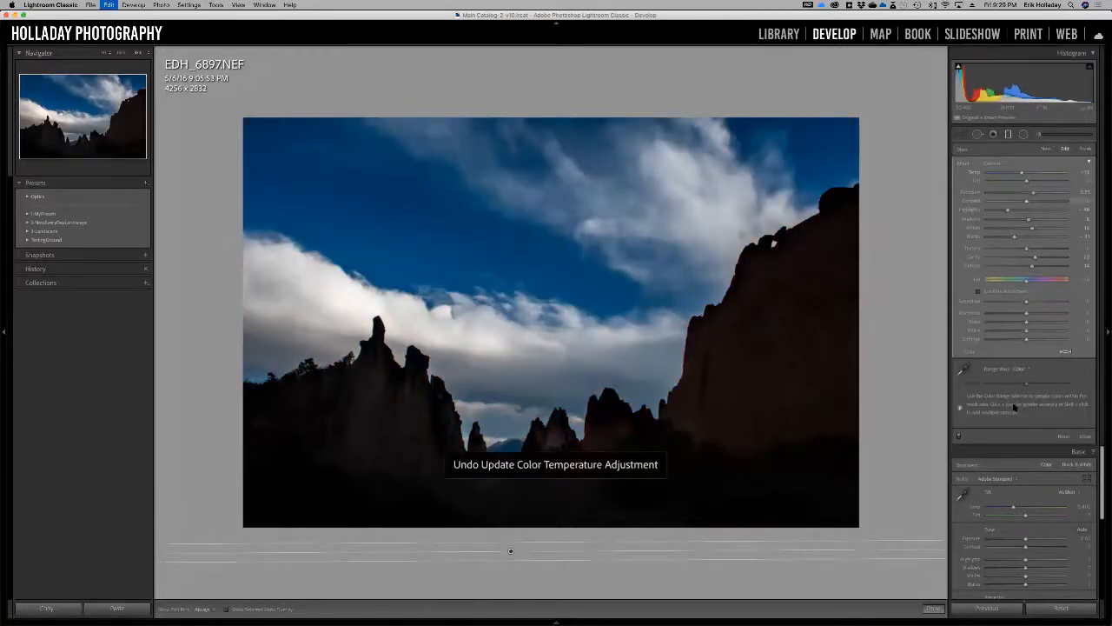
pyautogui.press('super+z')
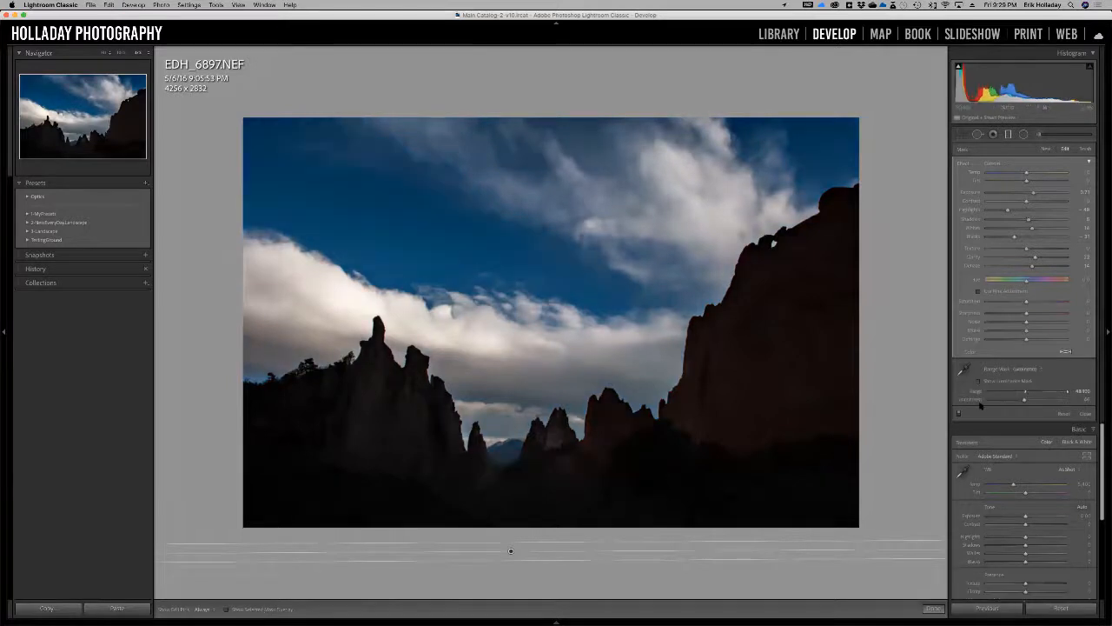
# Cool the Graduated Filter's temperature to about -21 and shift its tint toward magenta to about 36.
pyautogui.moveTo(1026, 174); pyautogui.dragTo(1019, 173)
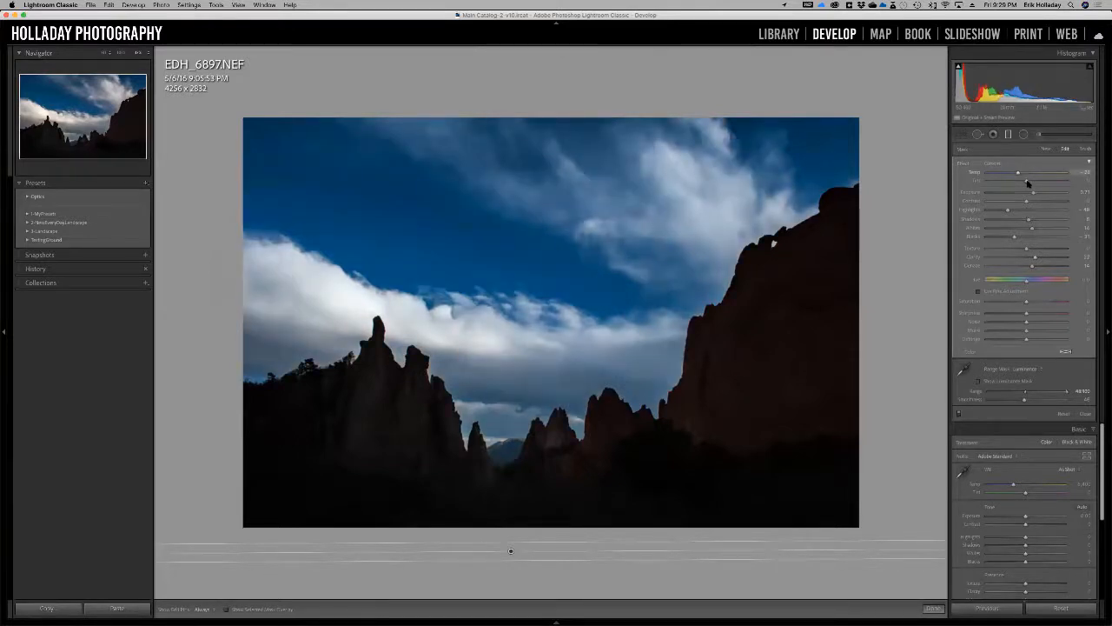
pyautogui.moveTo(1028, 183); pyautogui.dragTo(1050, 181)
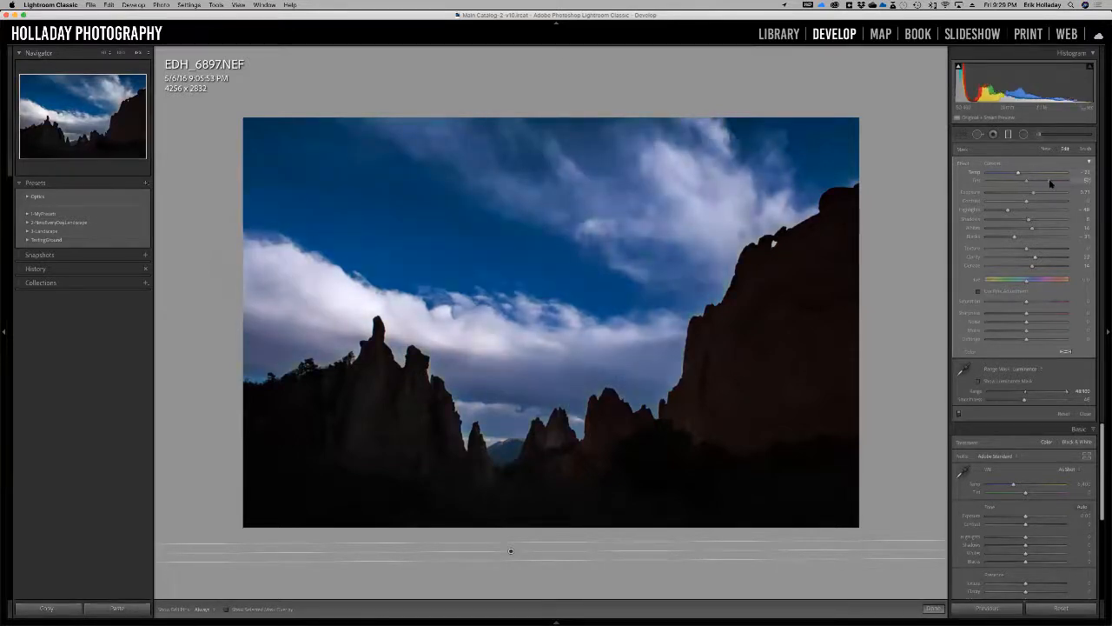
pyautogui.moveTo(1048, 180); pyautogui.dragTo(1040, 181)
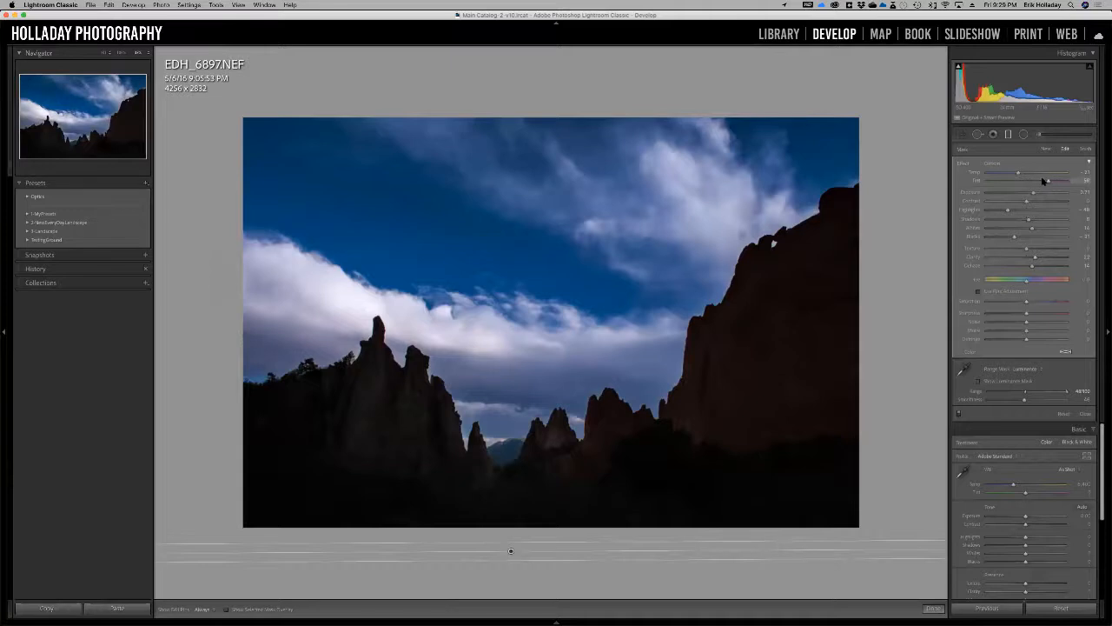
# Warm the Radial Filter over the rocks slightly, and cool the sky's Graduated Filter a little further.
pyautogui.click(1024, 135)
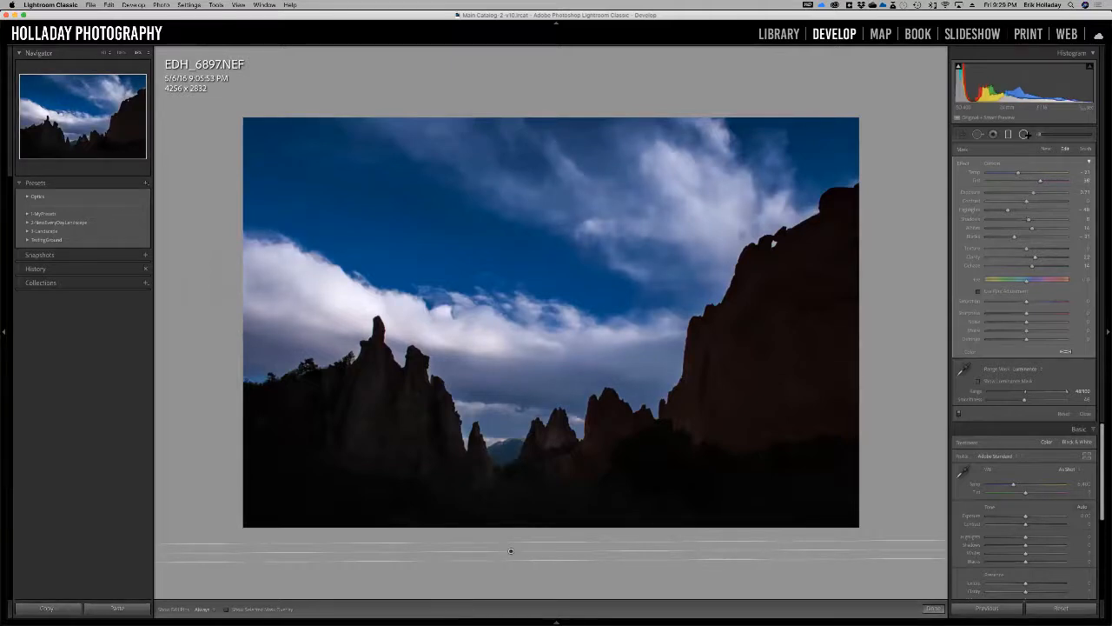
pyautogui.click(548, 411)
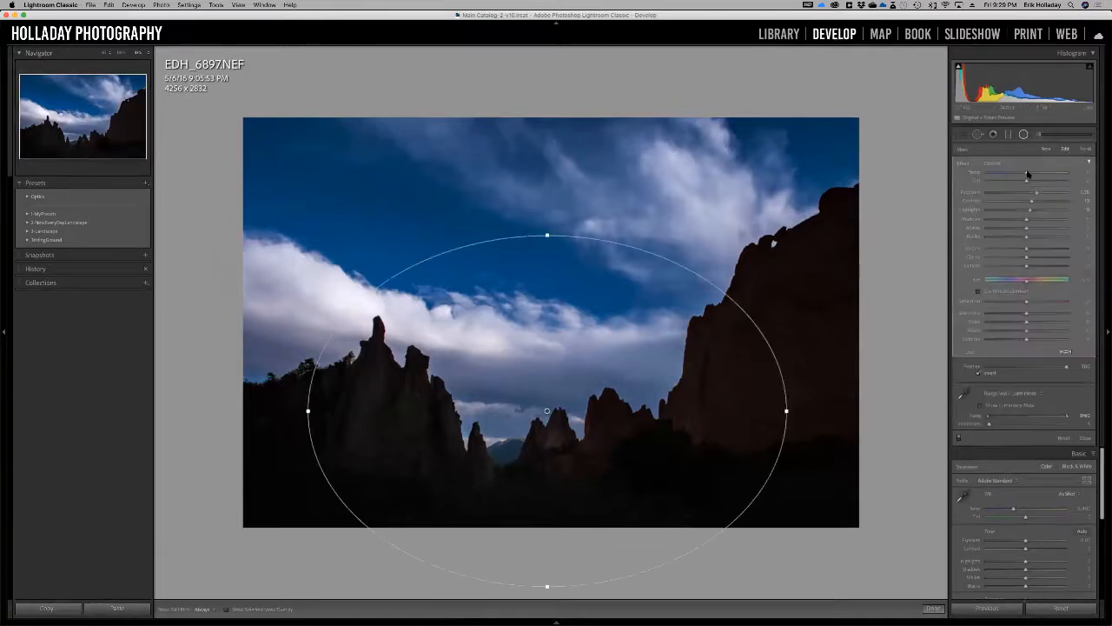
pyautogui.moveTo(1031, 173); pyautogui.dragTo(1036, 173)
pyautogui.click(1009, 136)
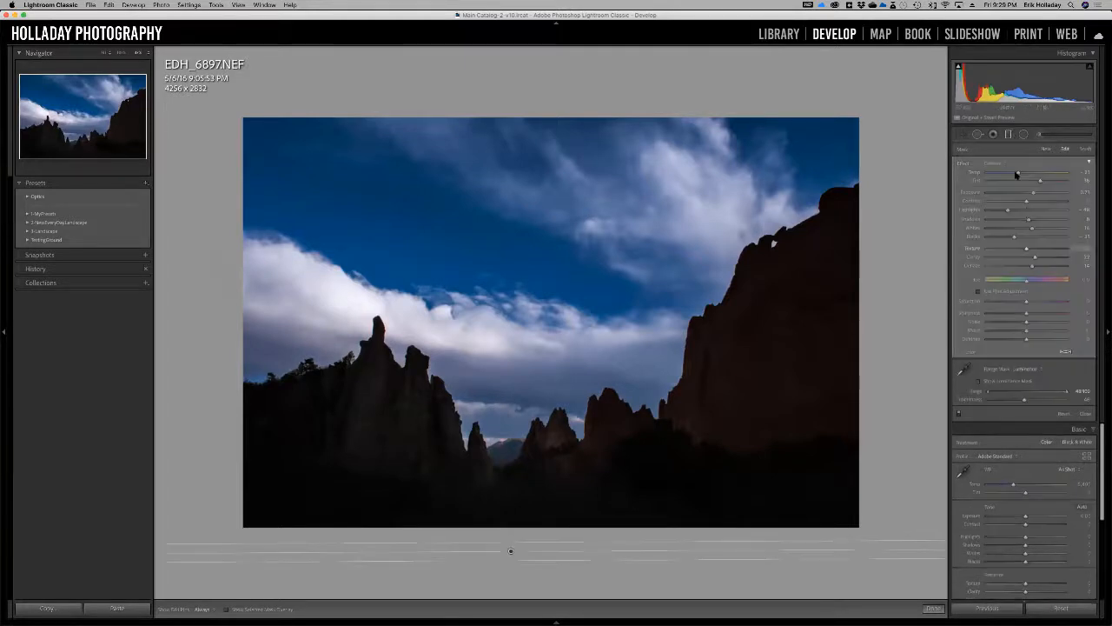
pyautogui.moveTo(1017, 174)
pyautogui.mouseDown()
pyautogui.moveTo(1004, 174)
pyautogui.moveTo(1014, 172)
pyautogui.mouseUp()
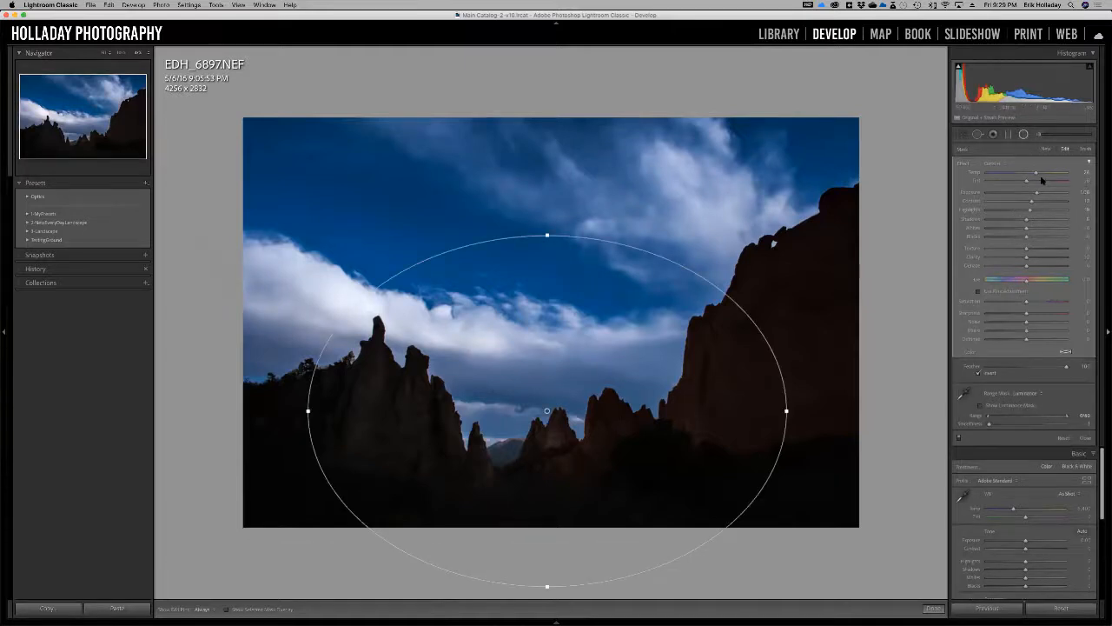
# Warm the Radial Filter to about 45 with exposure about 1.18 and luminance range 0/62, and close the filter.
pyautogui.moveTo(1033, 282); pyautogui.dragTo(1058, 289)
pyautogui.press('super+z')
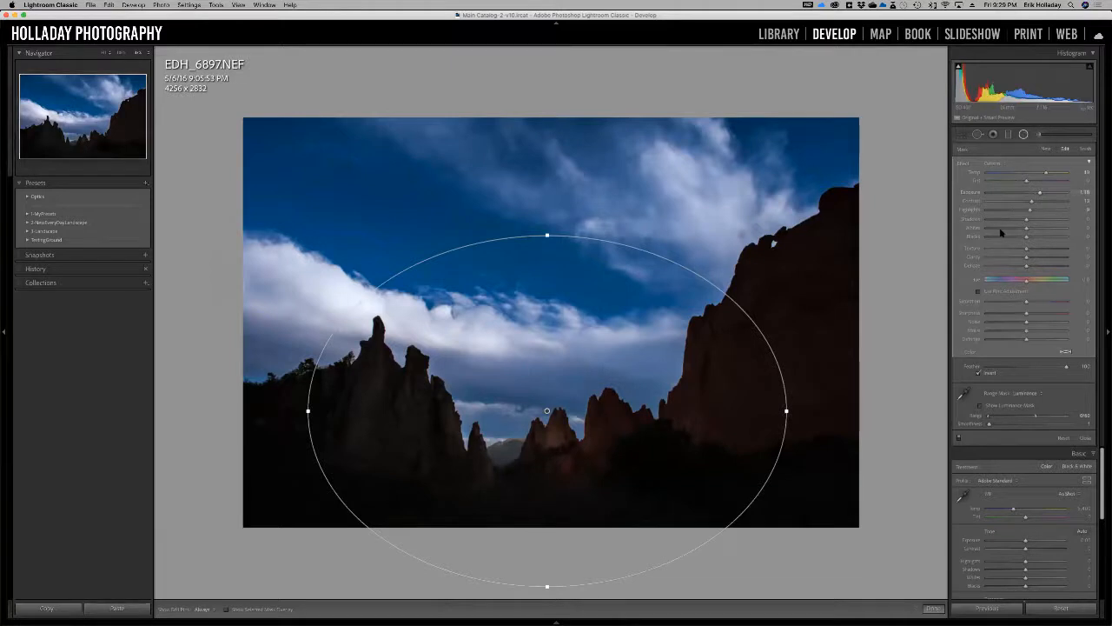
pyautogui.click(932, 607)
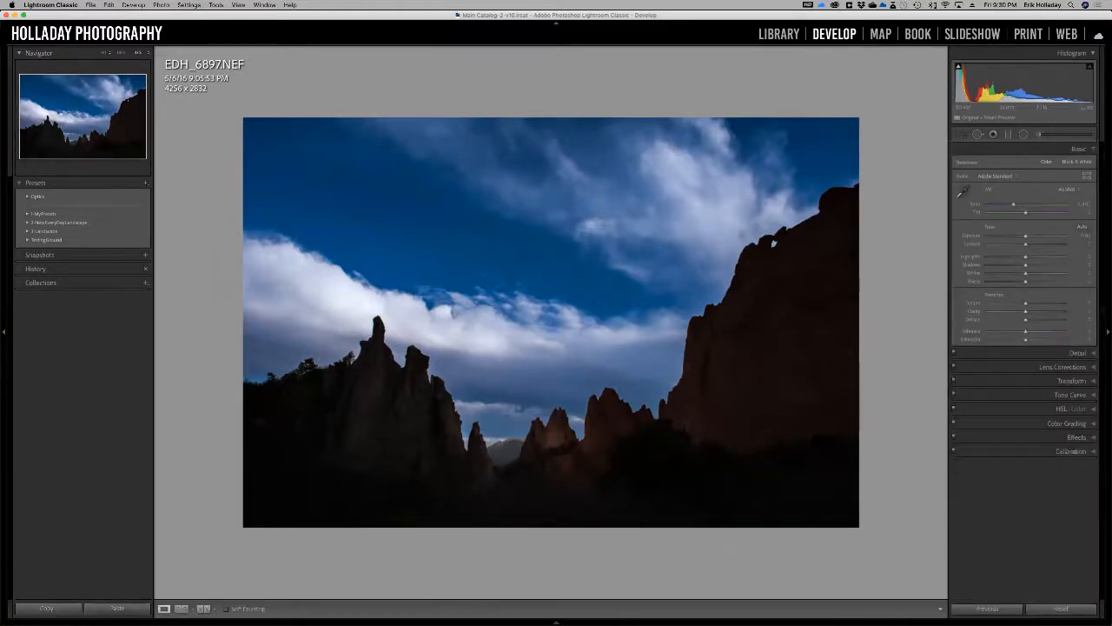
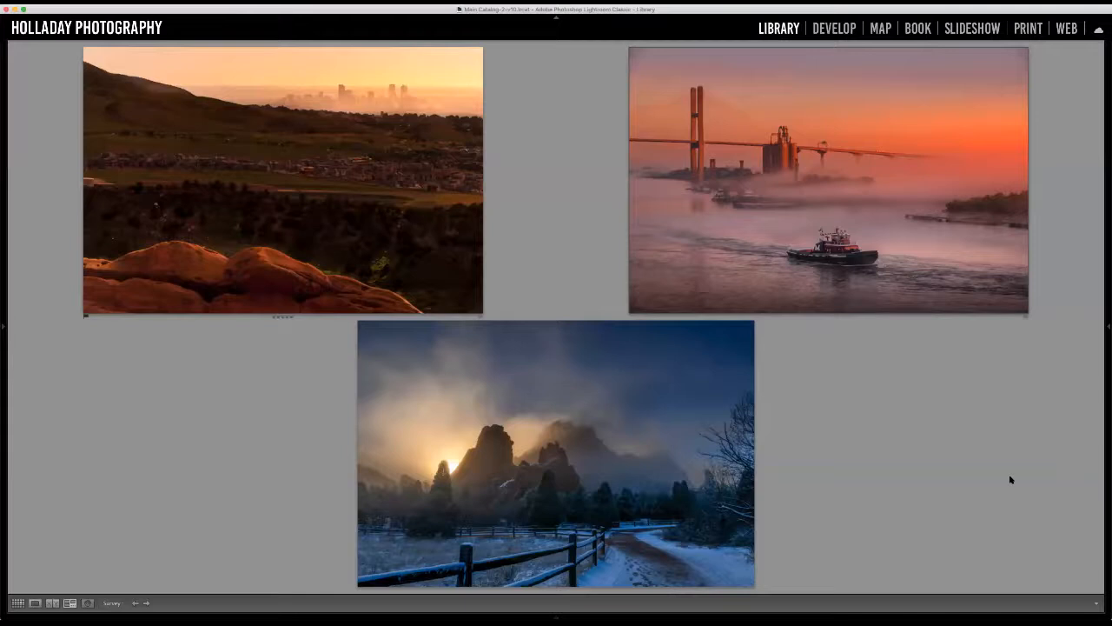
# Locate the snowy fence sunrise photo in the Library grid and go to its Instagram folder.
pyautogui.moveTo(556, 460)
pyautogui.press('g')
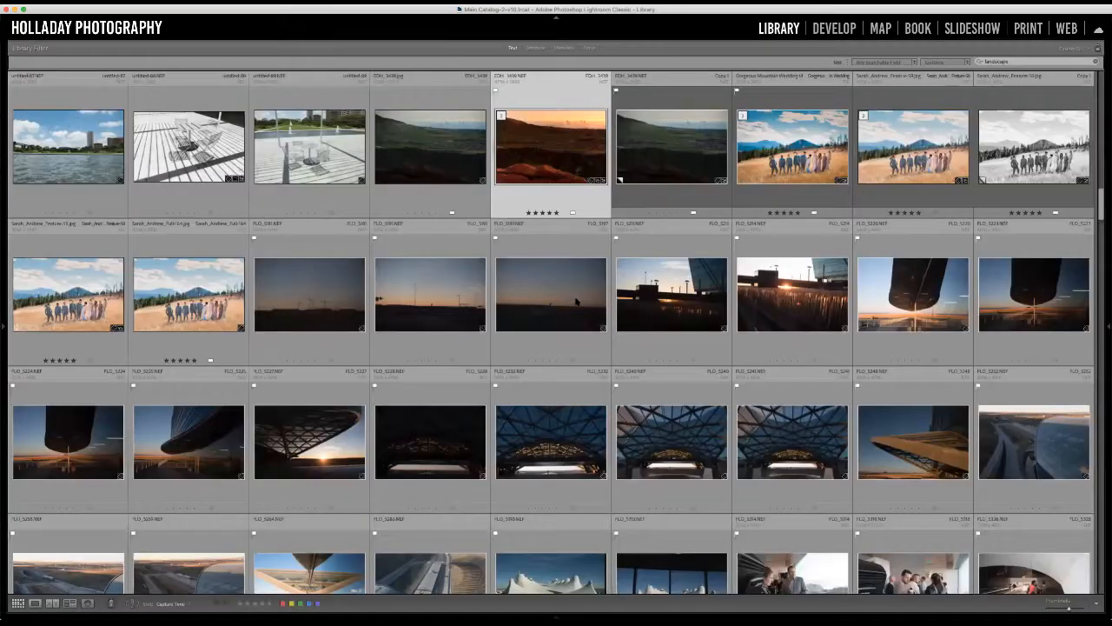
pyautogui.press('Right')
pyautogui.scroll(-10, 576, 302)
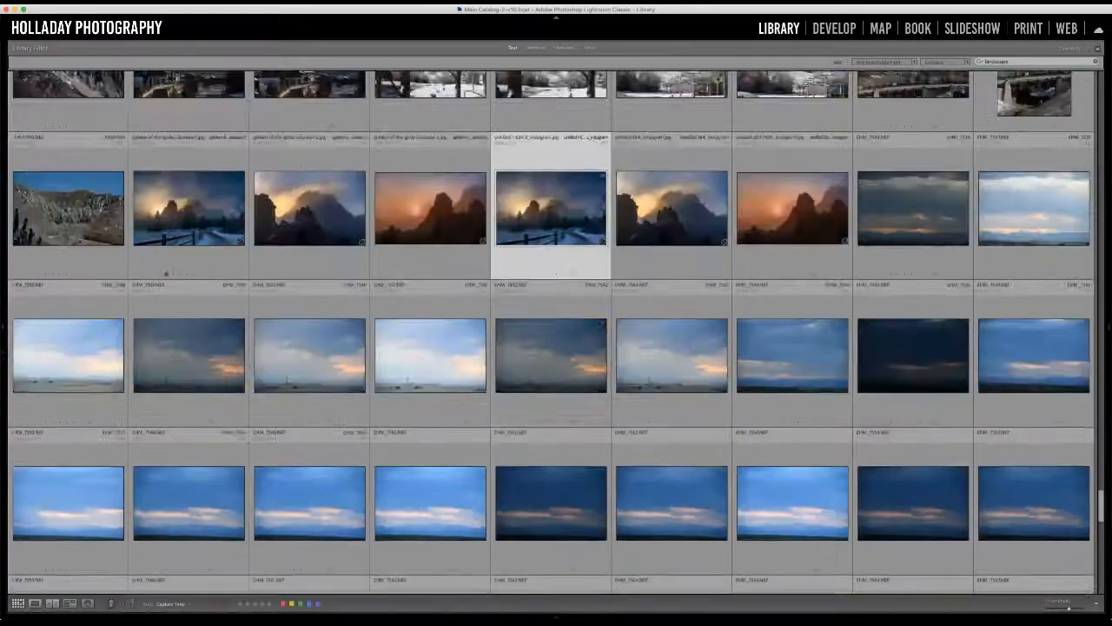
pyautogui.click(545, 244)
pyautogui.rightClick(547, 223)
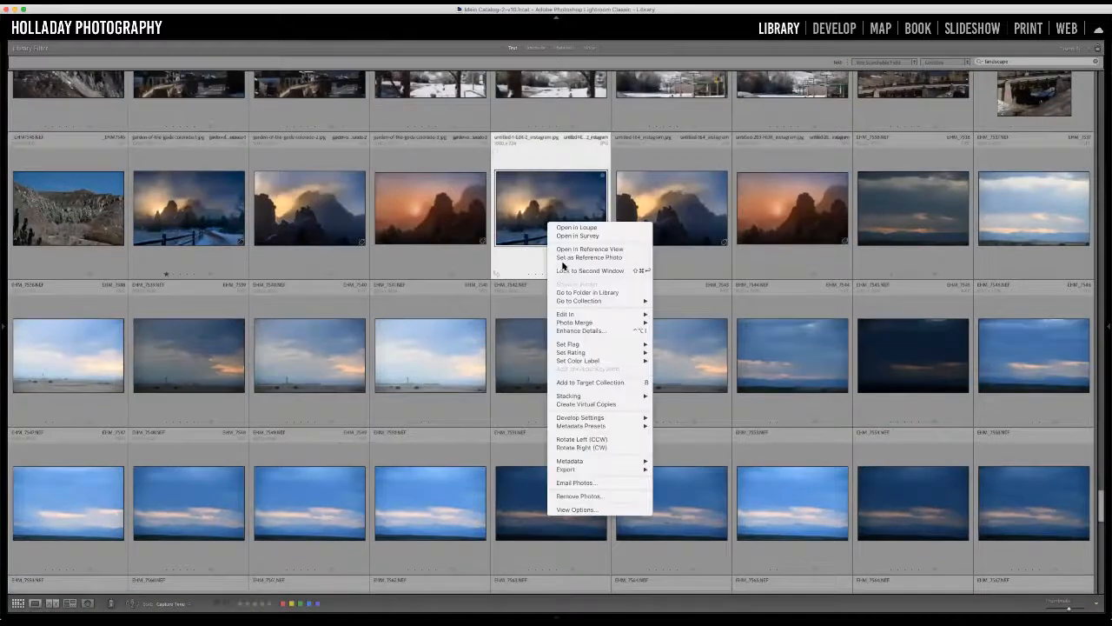
pyautogui.click(668, 210)
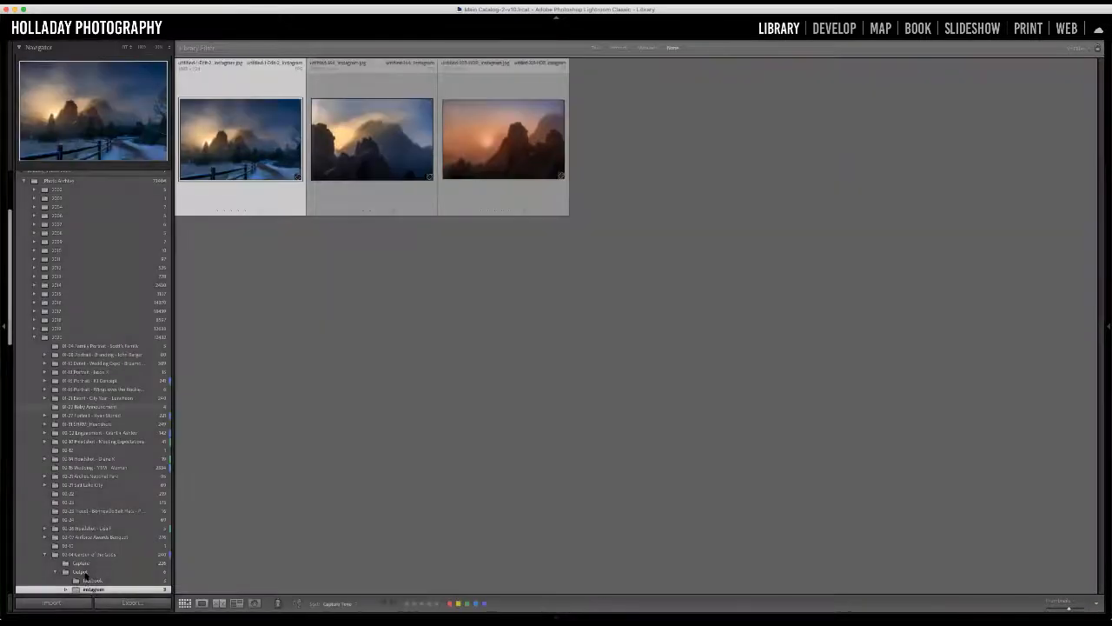
# Check the Garden of the Gods Output folder and browse the bracketed original exposures in its Capture folder.
pyautogui.click(79, 572)
pyautogui.scroll(-2, 91, 522)
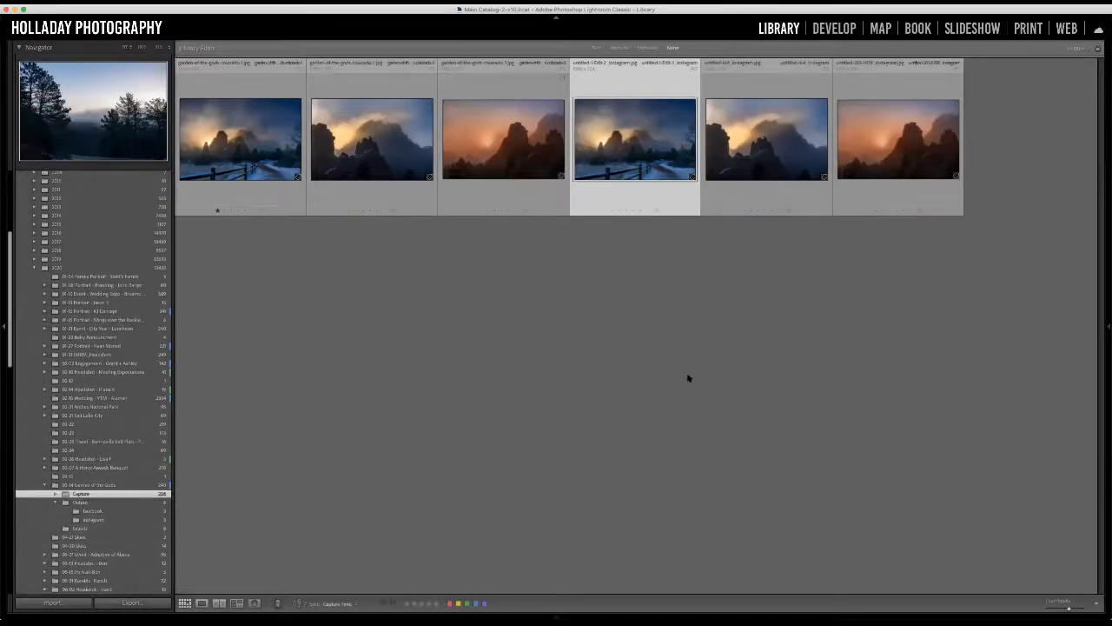
pyautogui.scroll(-3, 688, 378)
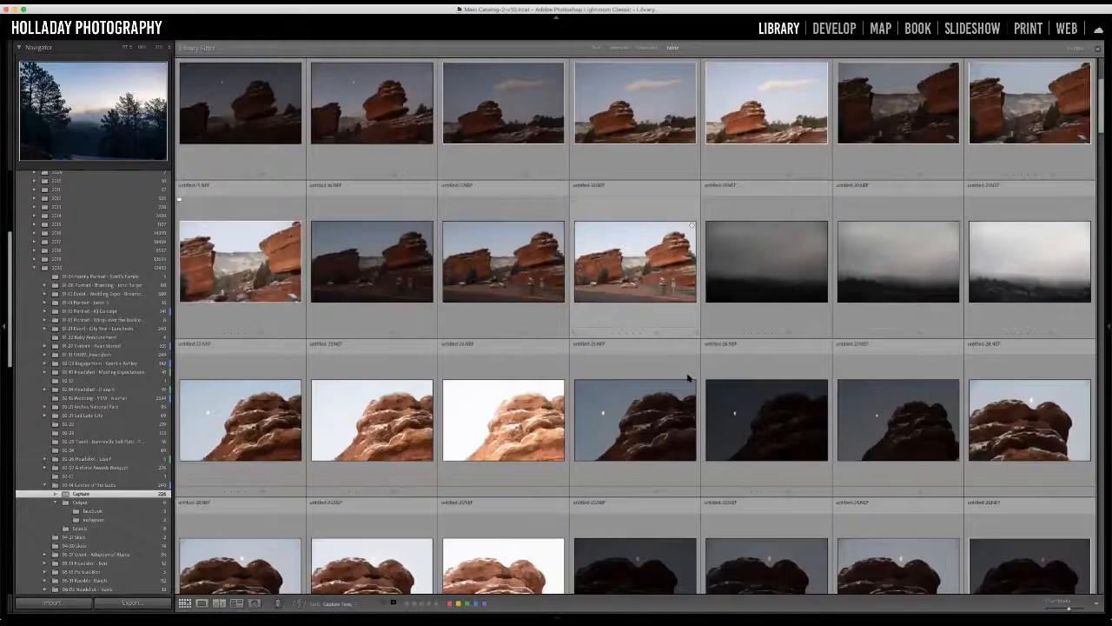
pyautogui.scroll(-10, 689, 378)
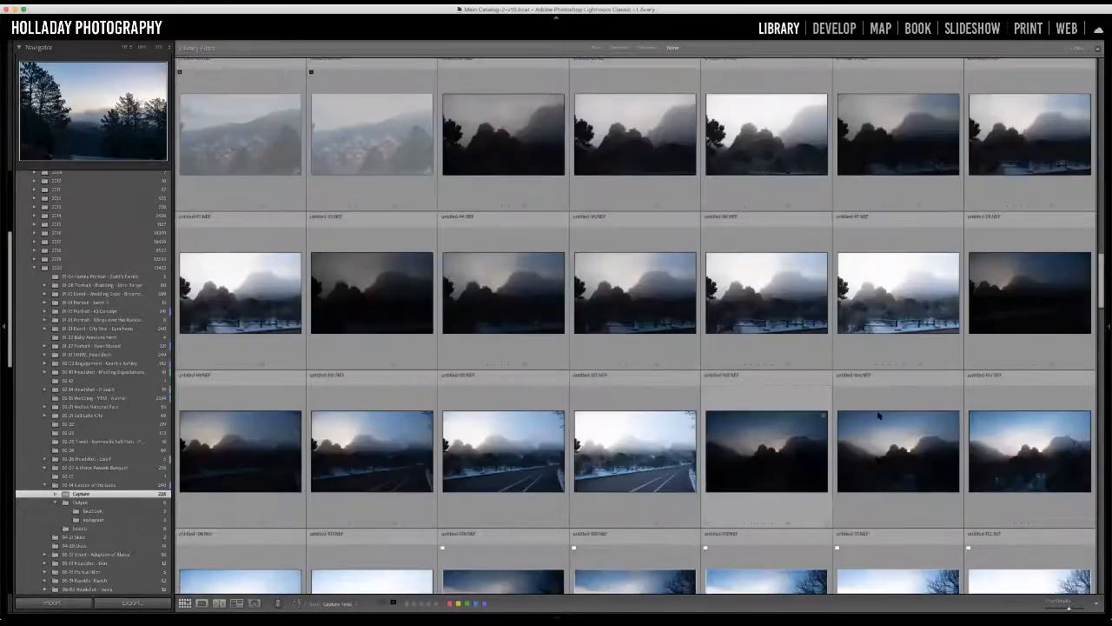
pyautogui.scroll(-10, 878, 415)
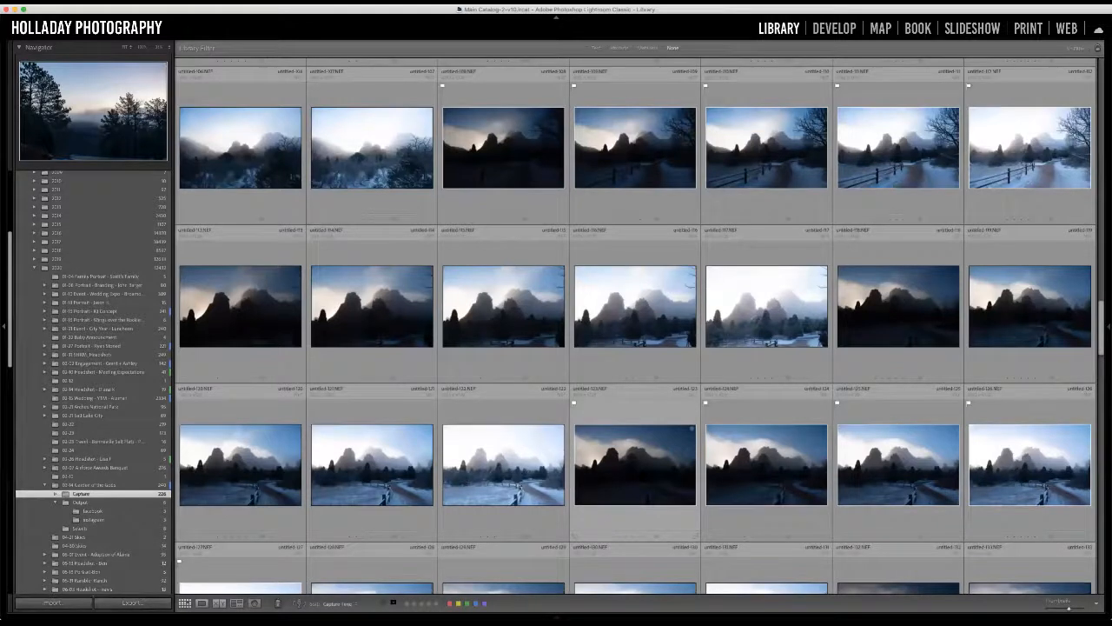
pyautogui.scroll(1, 624, 472)
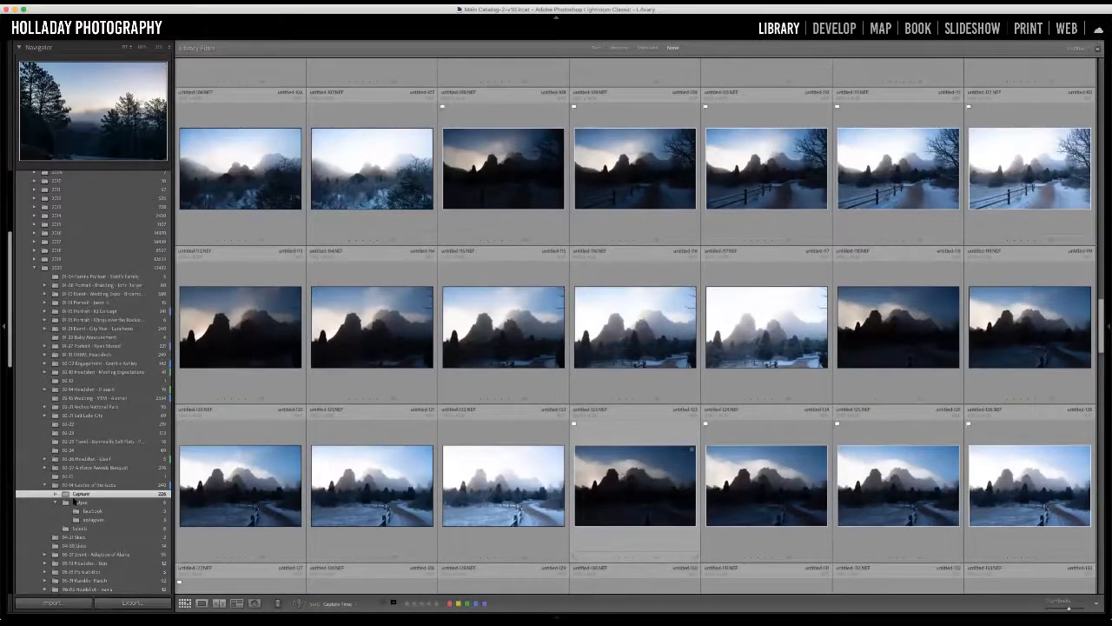
# View the finished snowy fence photo enlarged from the Output folder, and return to the survey of three landscapes.
pyautogui.press('e')
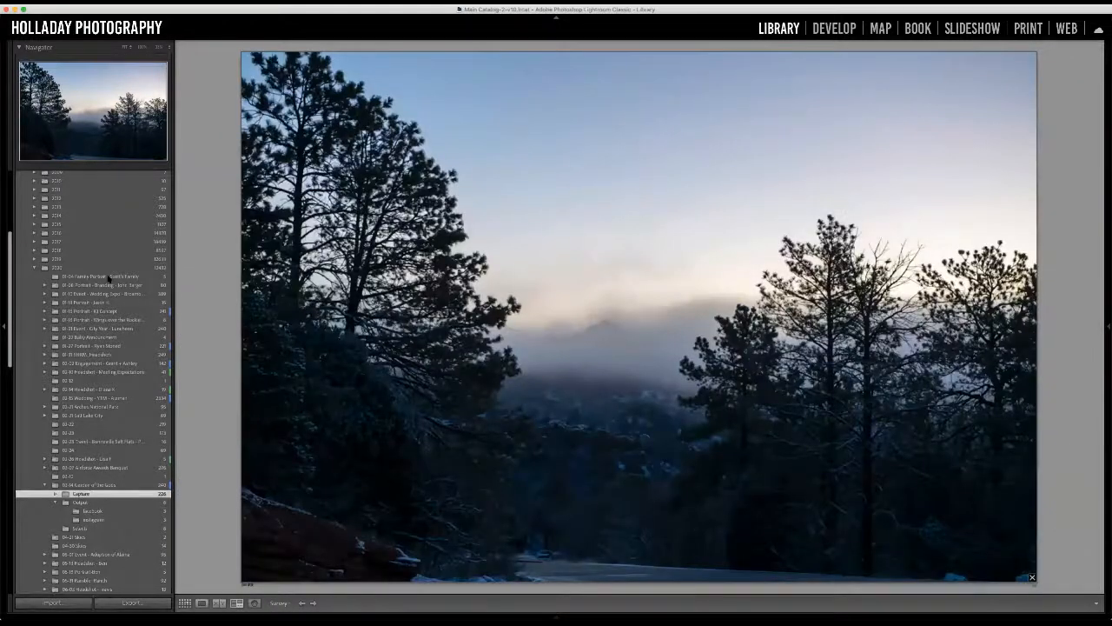
pyautogui.scroll(5, 54, 269)
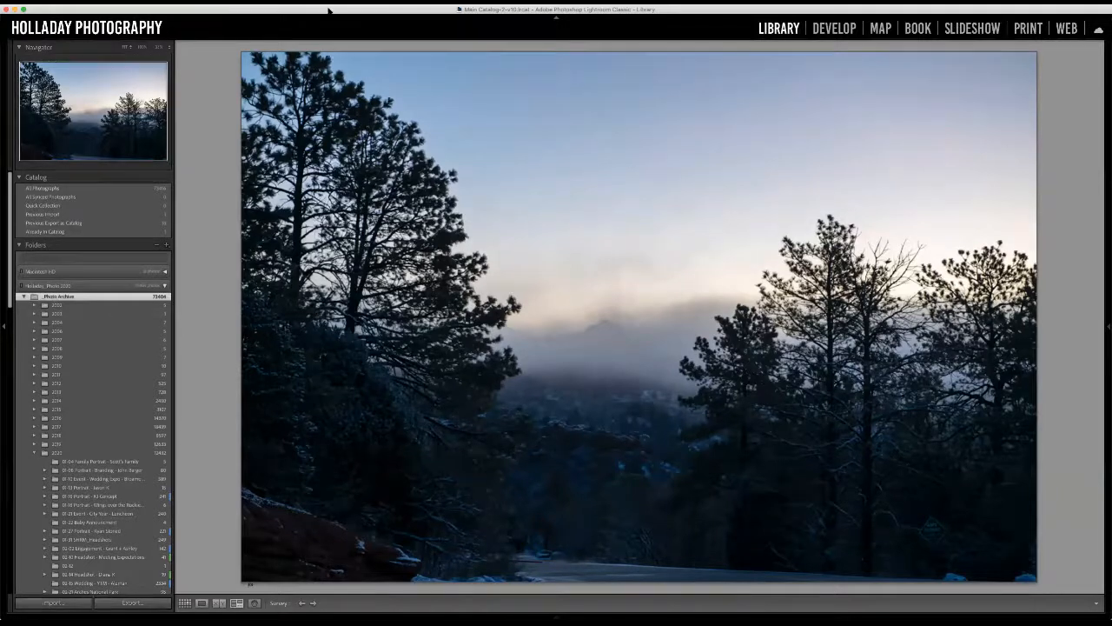
pyautogui.moveTo(329, 10); pyautogui.dragTo(331, 38)
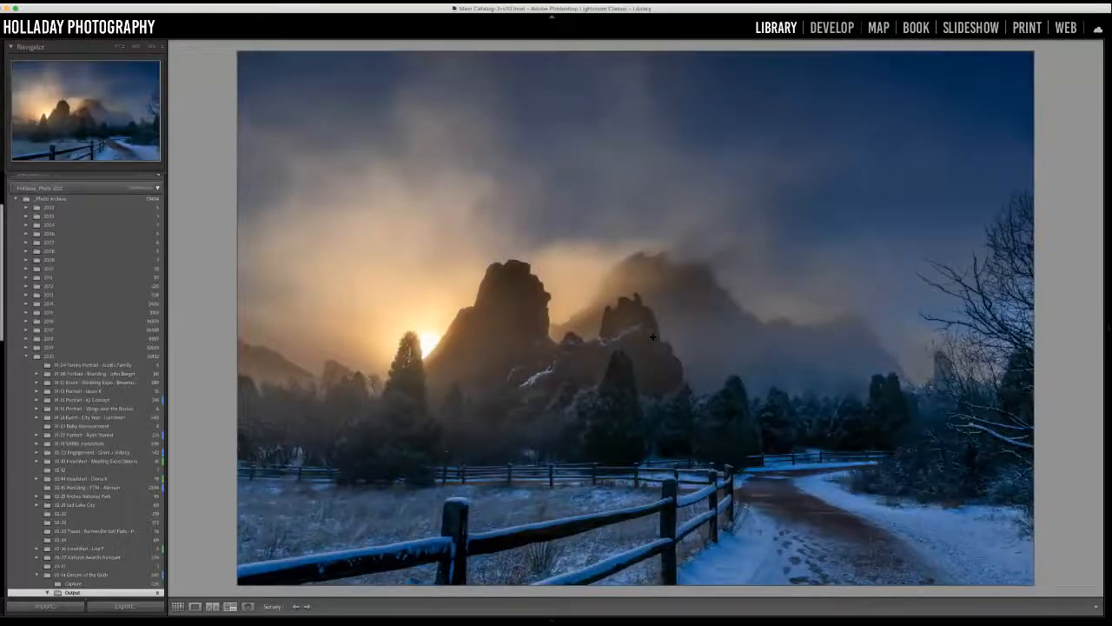
pyautogui.press('super+z')
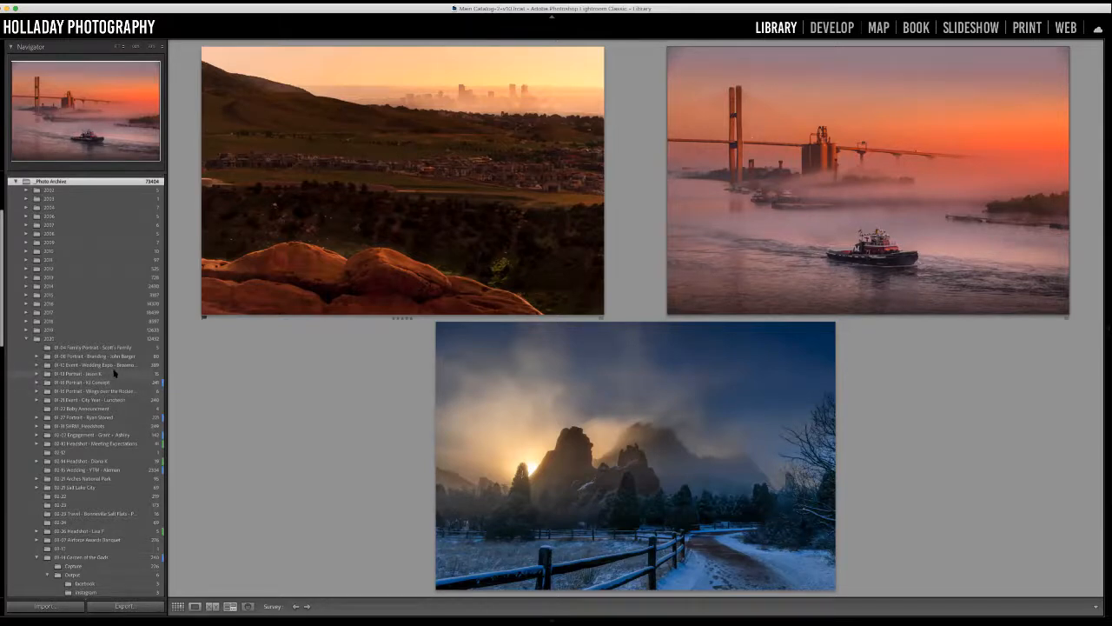
# Browse the 2020 folders, viewing the two February headshot shoots and the Arches National Park photos.
pyautogui.scroll(-1, 115, 430)
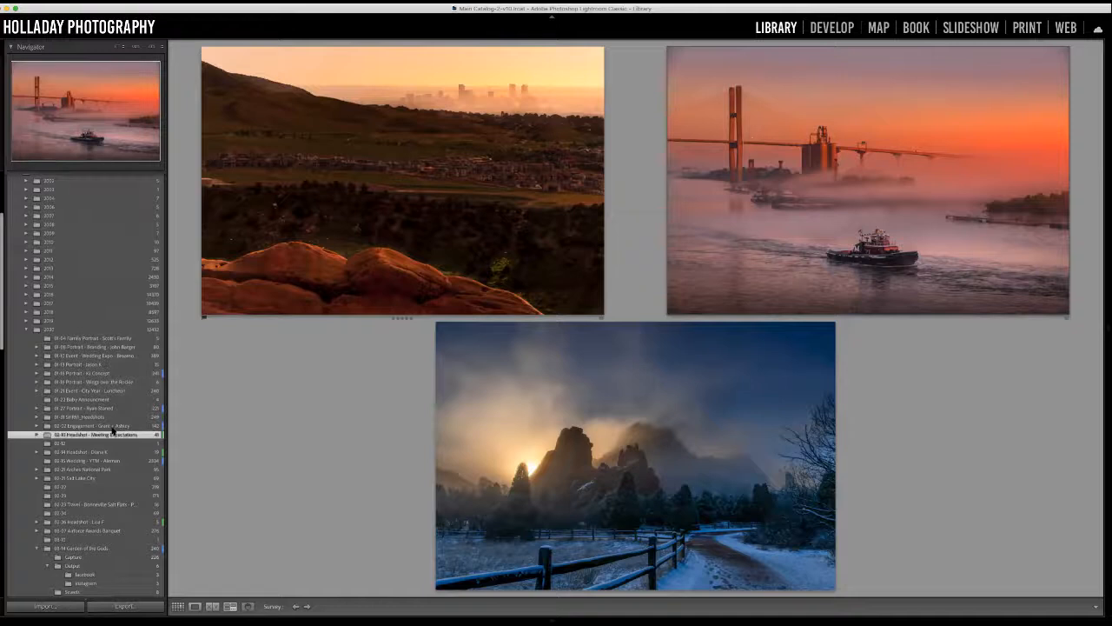
pyautogui.click(112, 431)
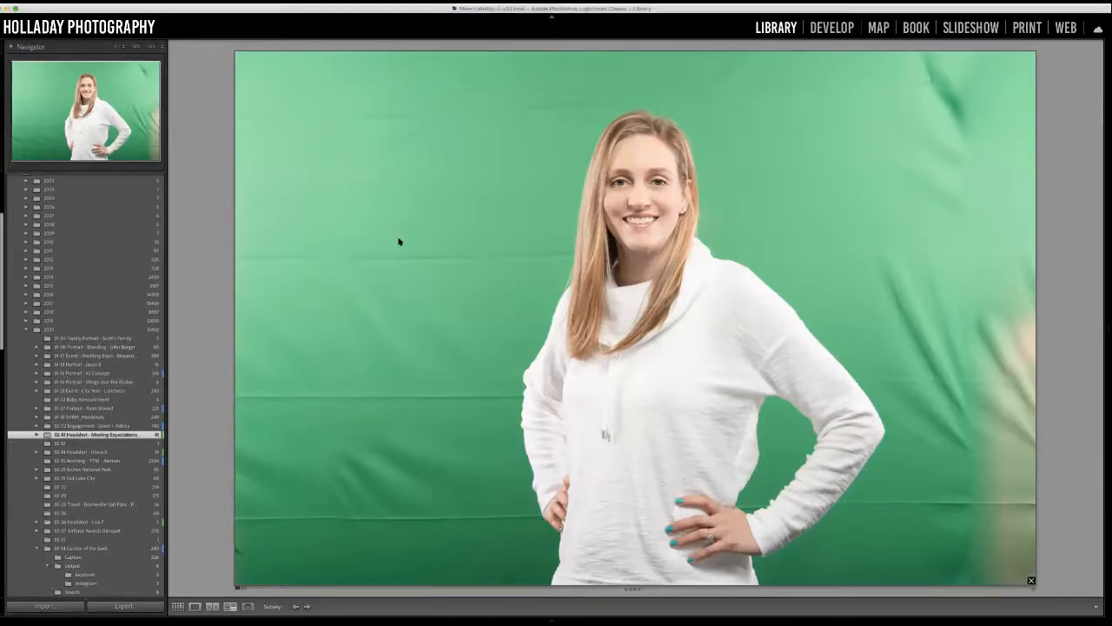
pyautogui.click(82, 452)
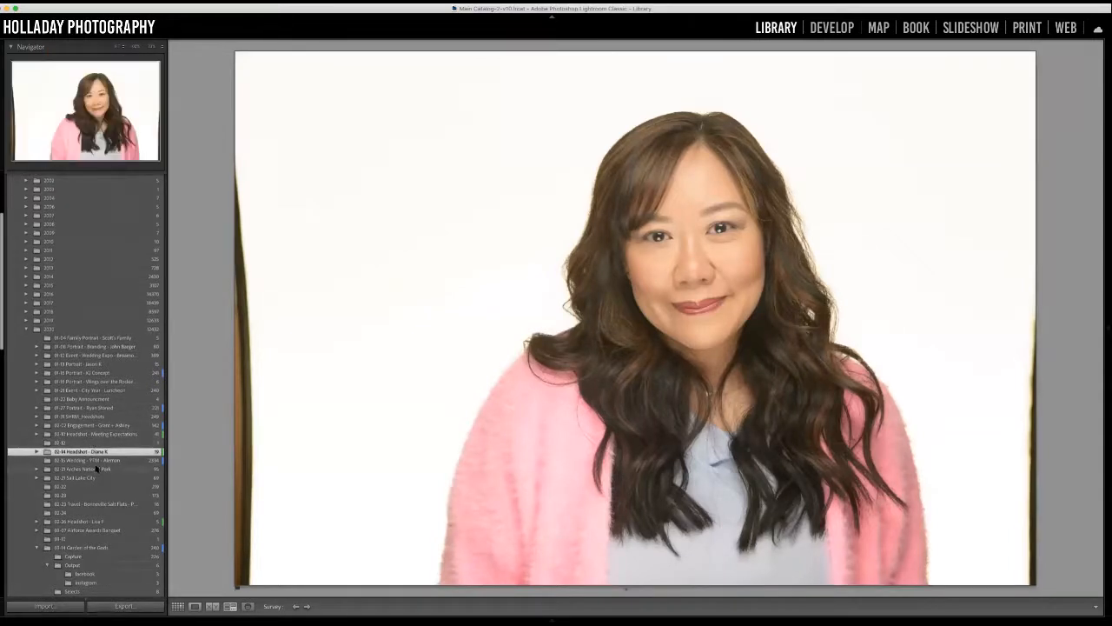
pyautogui.click(93, 469)
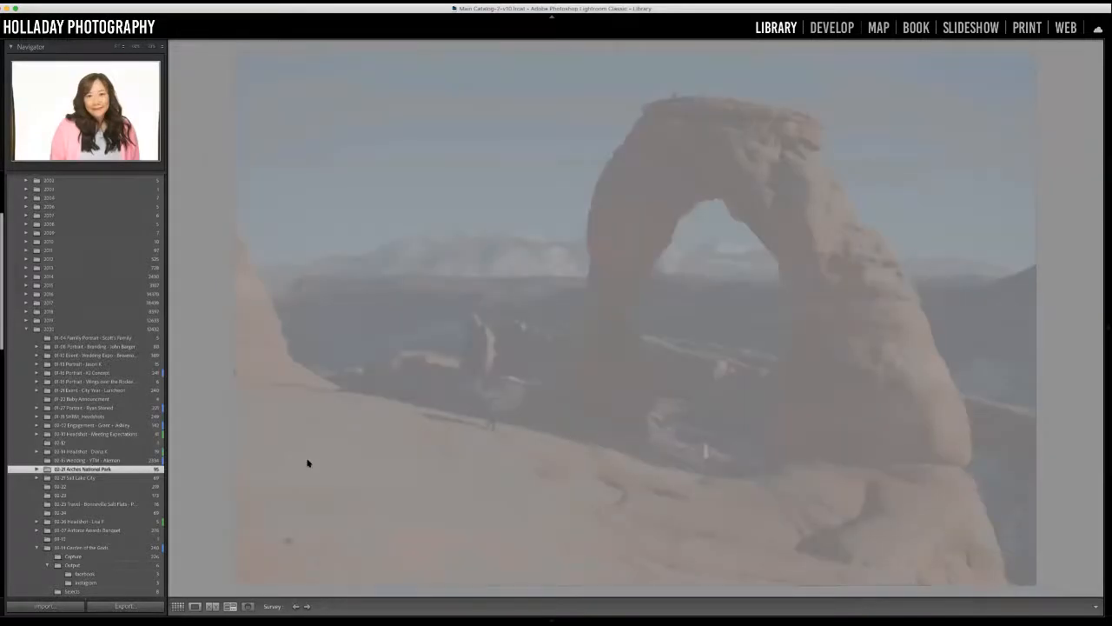
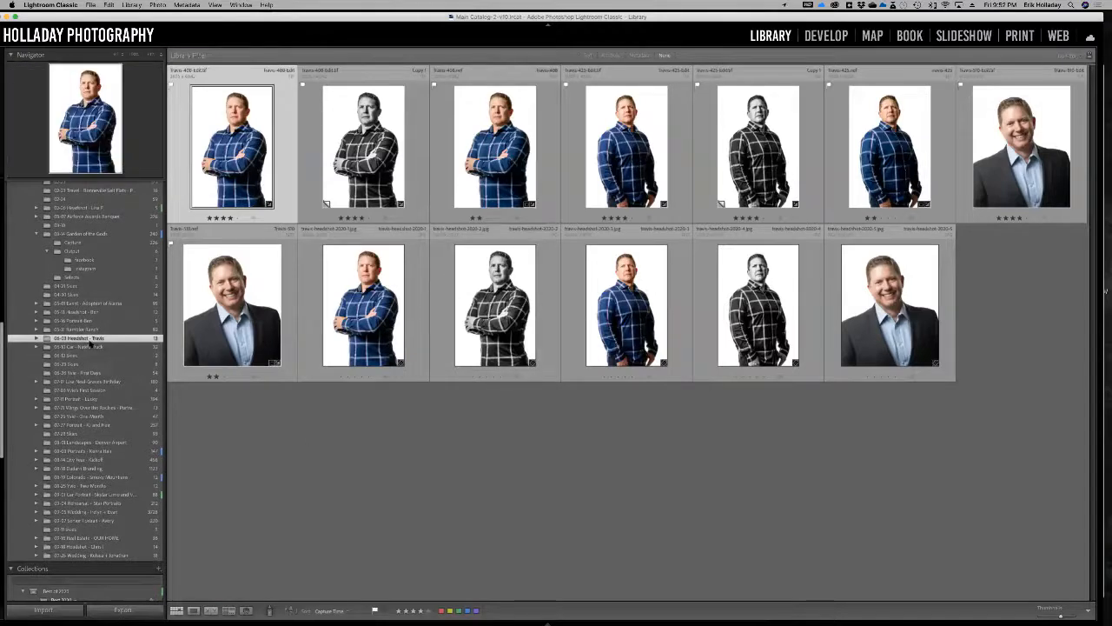
# Open the February headshot folder of the woman in red and view its select and output subfolders.
pyautogui.scroll(2, 90, 343)
pyautogui.scroll(1, 89, 344)
pyautogui.scroll(6, 89, 349)
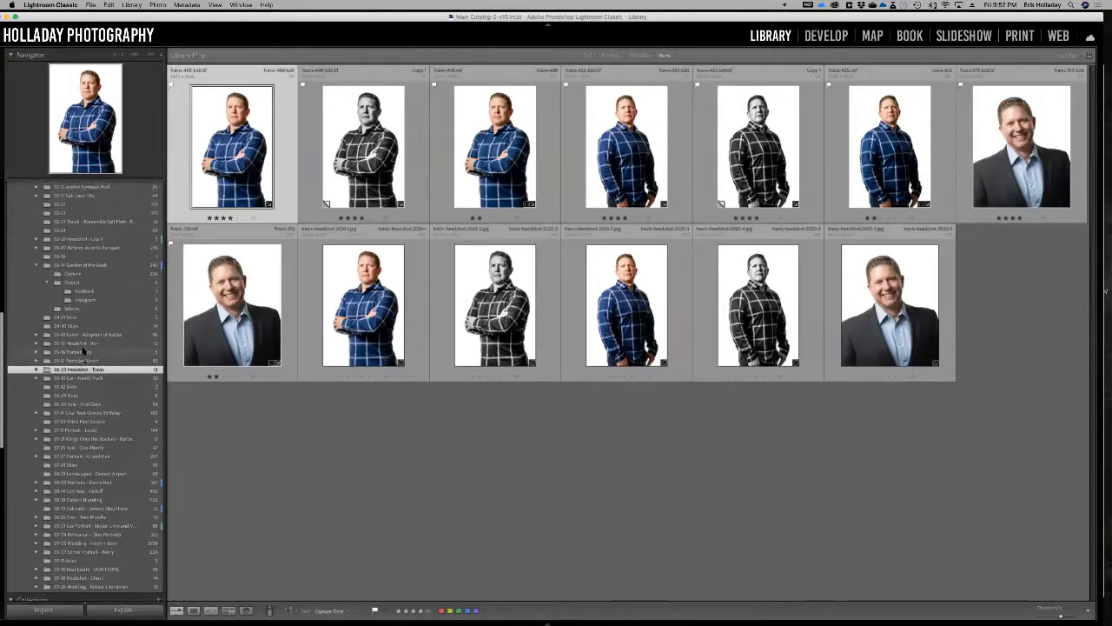
pyautogui.scroll(2, 82, 351)
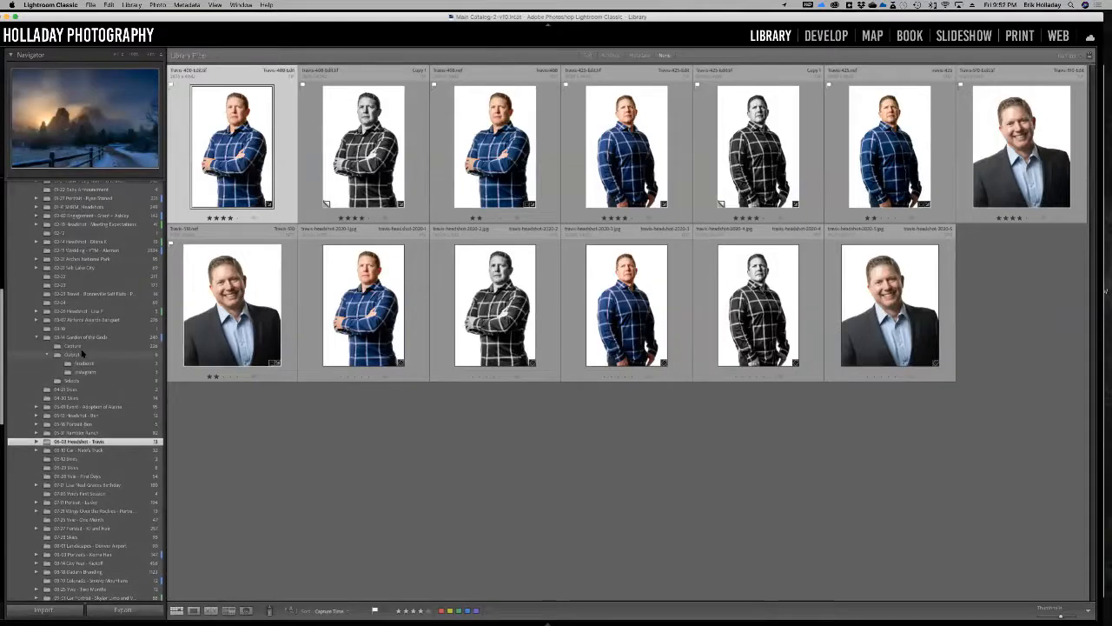
pyautogui.scroll(2, 83, 345)
pyautogui.click(84, 338)
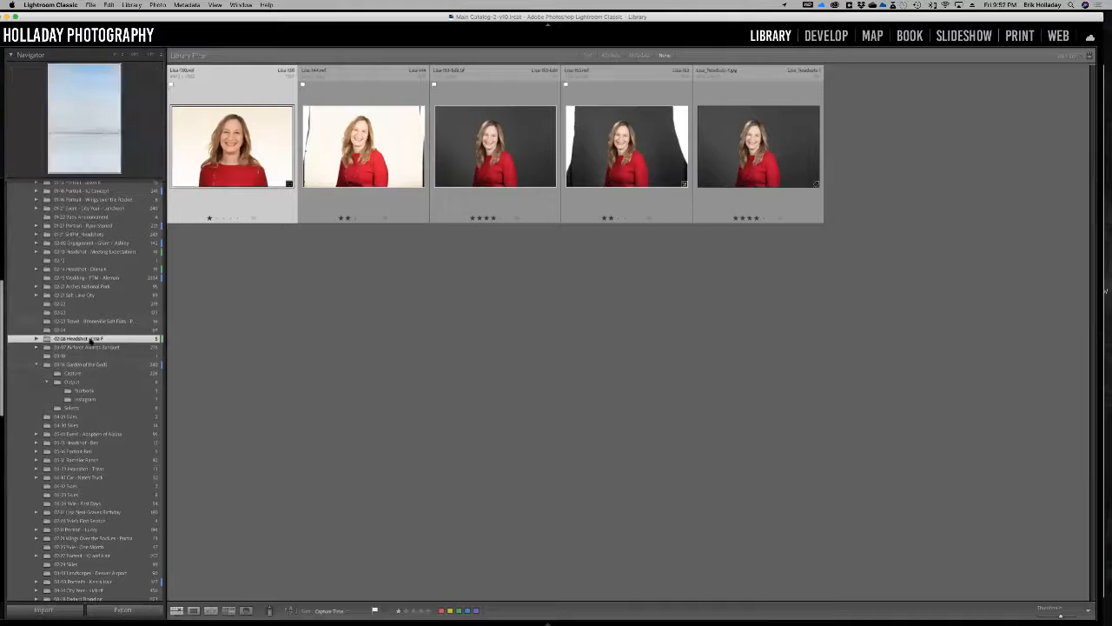
pyautogui.click(36, 338)
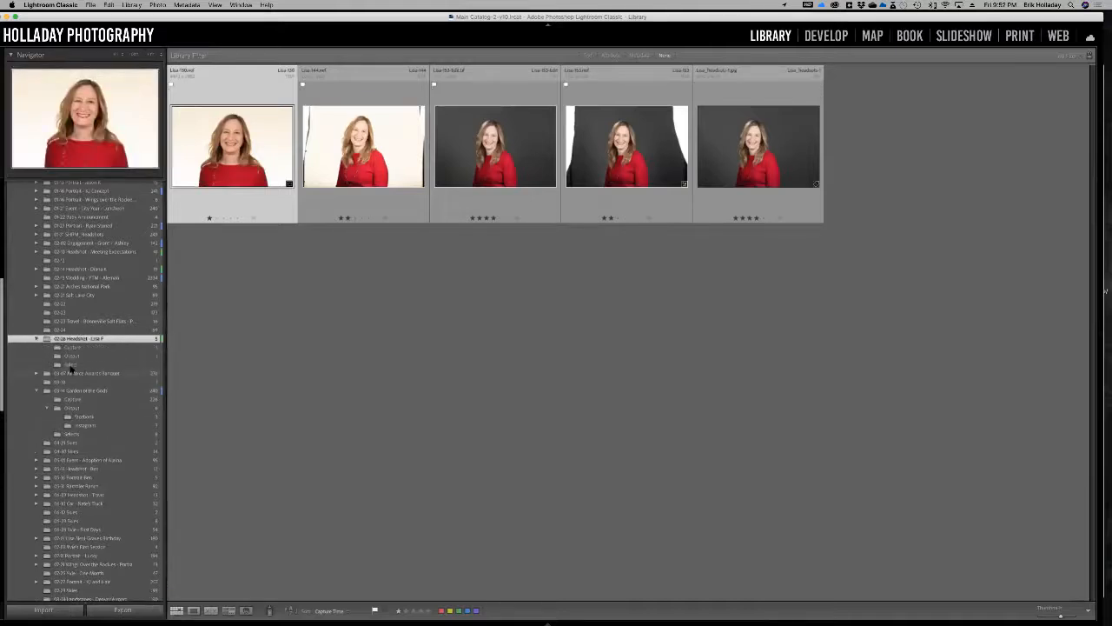
pyautogui.click(71, 364)
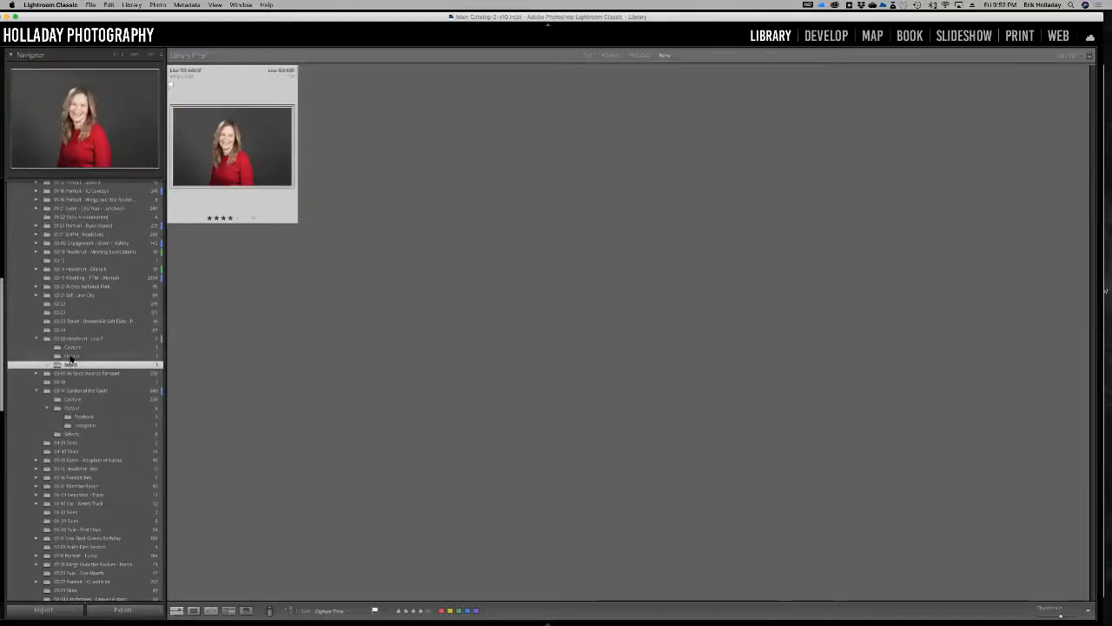
pyautogui.click(71, 356)
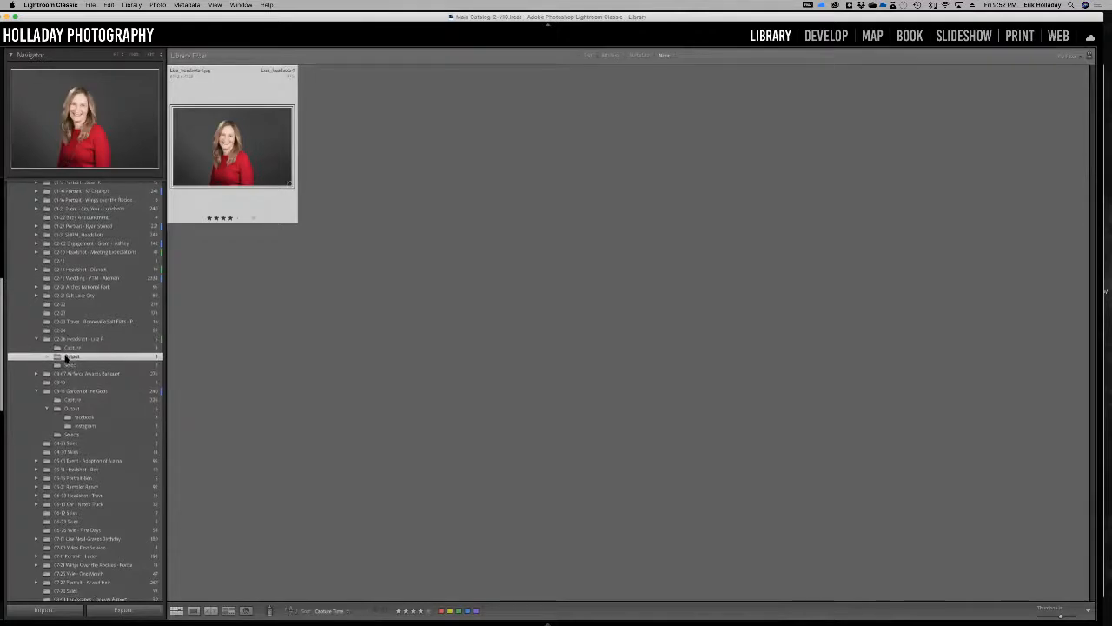
# In the 02-14 headshot folder, enlarge the raw smiling portrait in the dark green sweater and zoom in on the face.
pyautogui.scroll(2, 76, 365)
pyautogui.scroll(2, 98, 352)
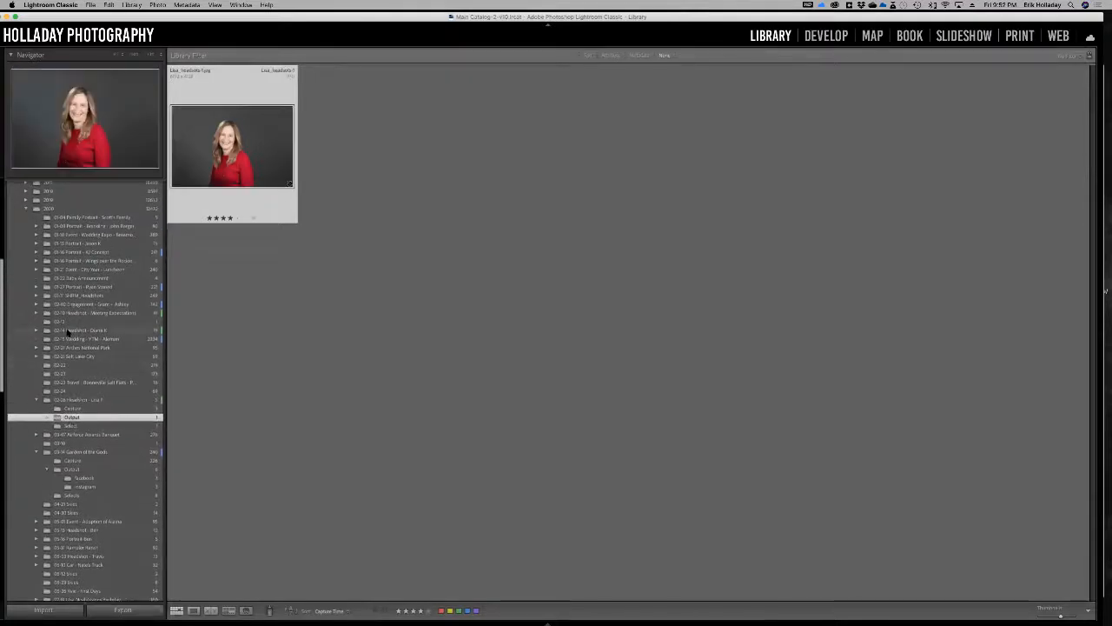
pyautogui.click(69, 330)
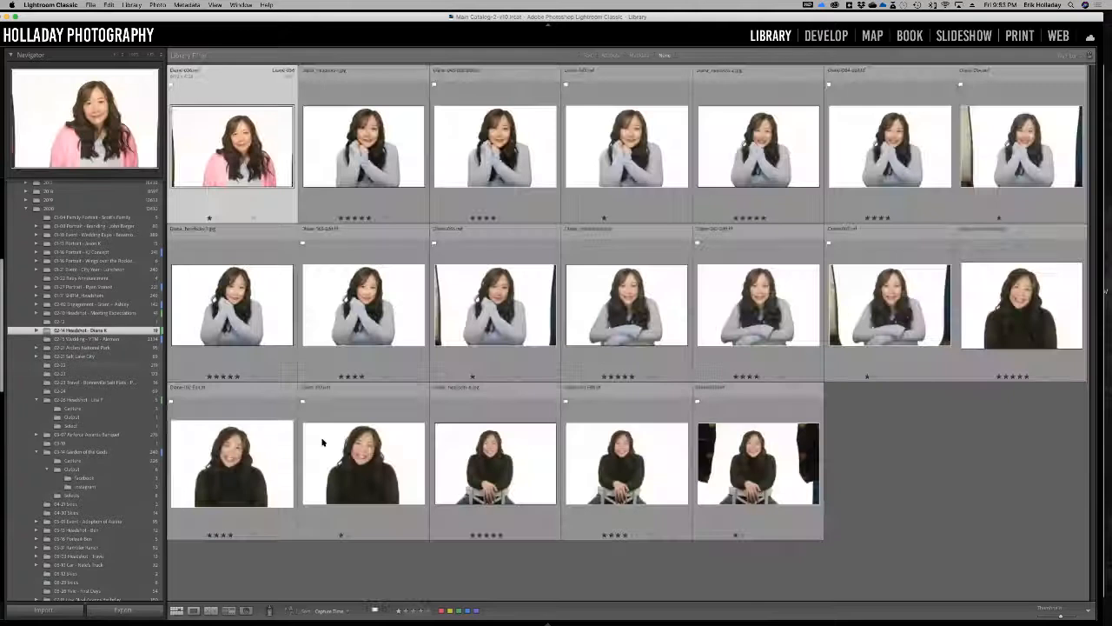
pyautogui.click(373, 475)
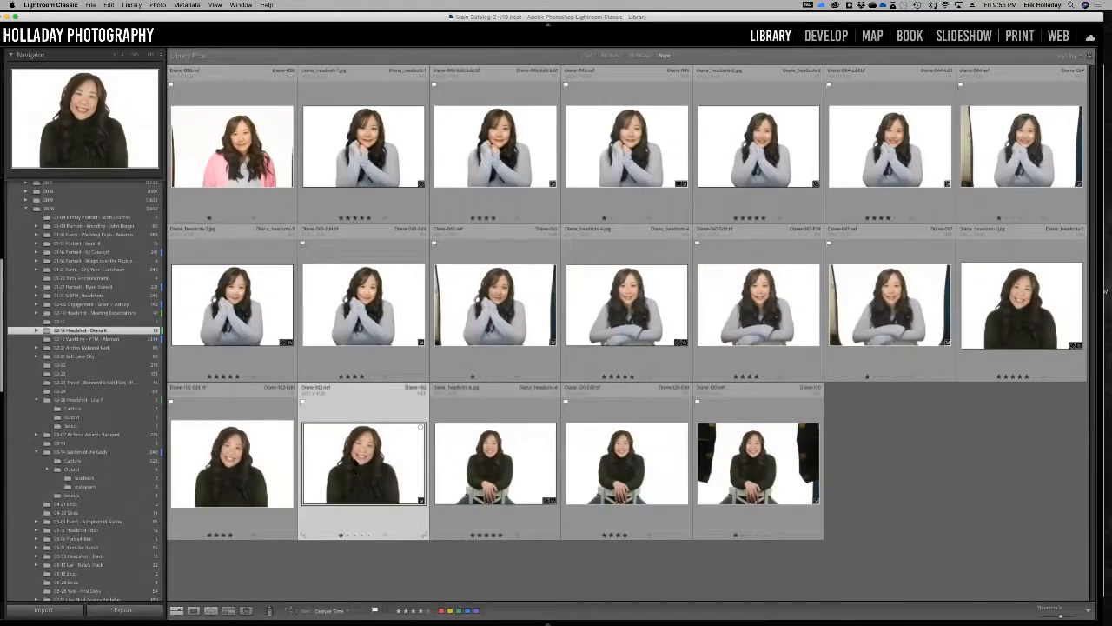
pyautogui.doubleClick(355, 458)
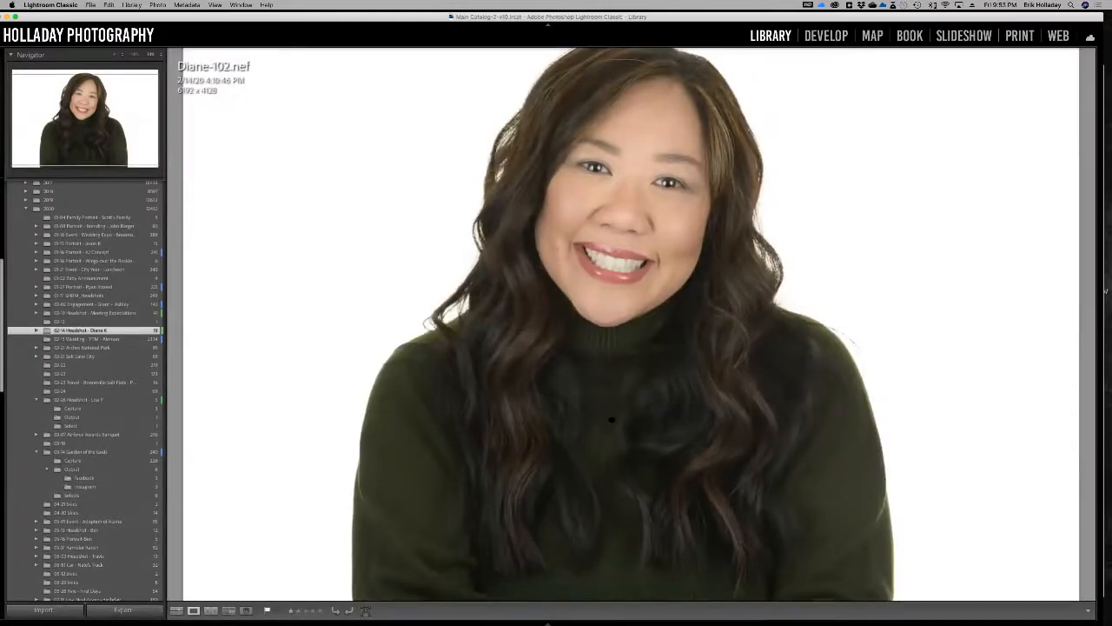
pyautogui.click(628, 341)
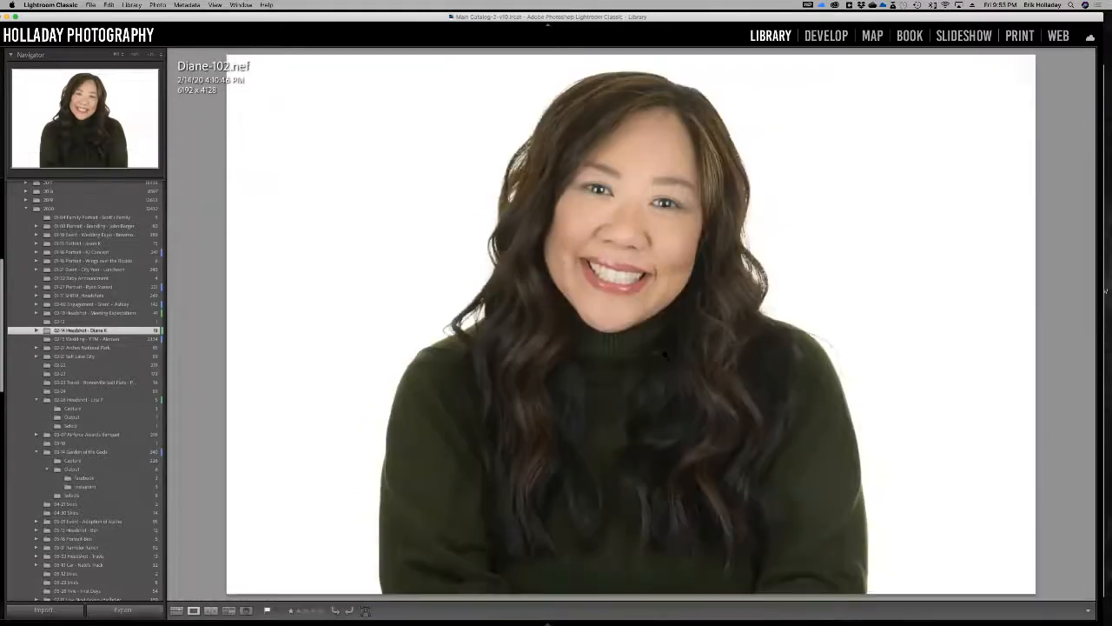
pyautogui.moveTo(545, 153); pyautogui.dragTo(723, 349)
pyautogui.moveTo(629, 289); pyautogui.dragTo(665, 296)
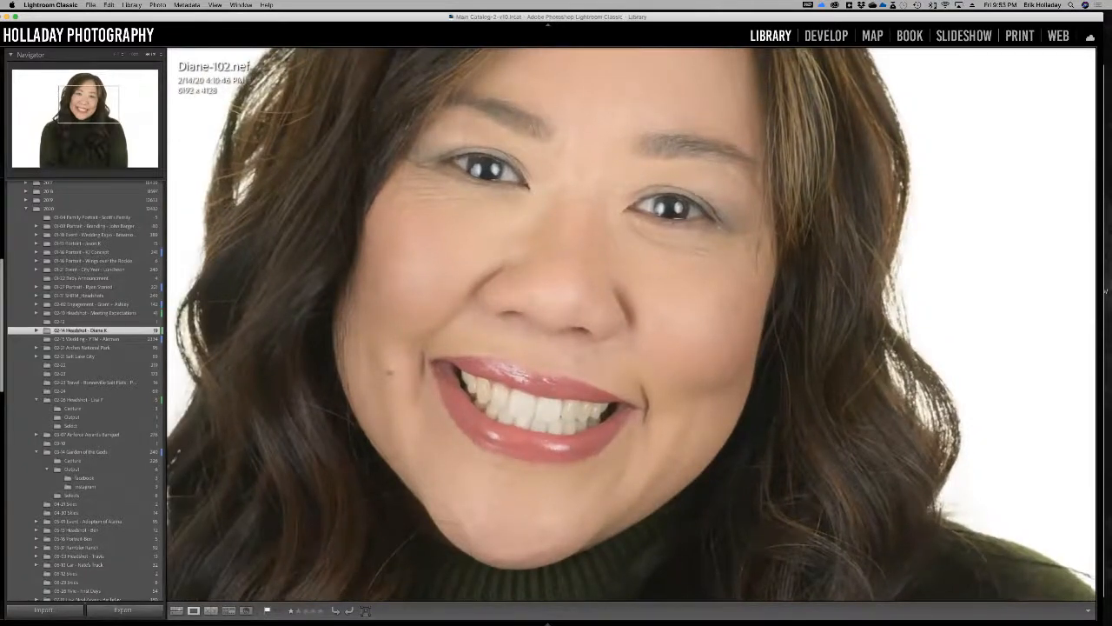
# Compare the zoomed raw portrait with its retouched TIF edit, and that edit with the exported JPEG.
pyautogui.press('Right')
pyautogui.moveTo(661, 356); pyautogui.dragTo(671, 290)
pyautogui.press('Left')
pyautogui.press('Right')
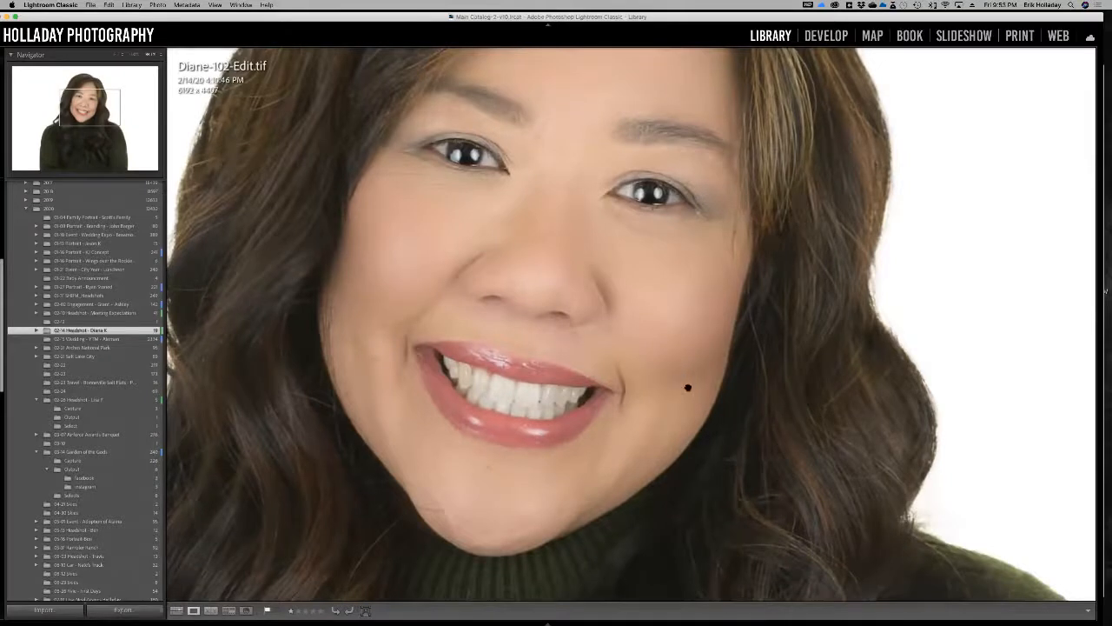
pyautogui.press('Left')
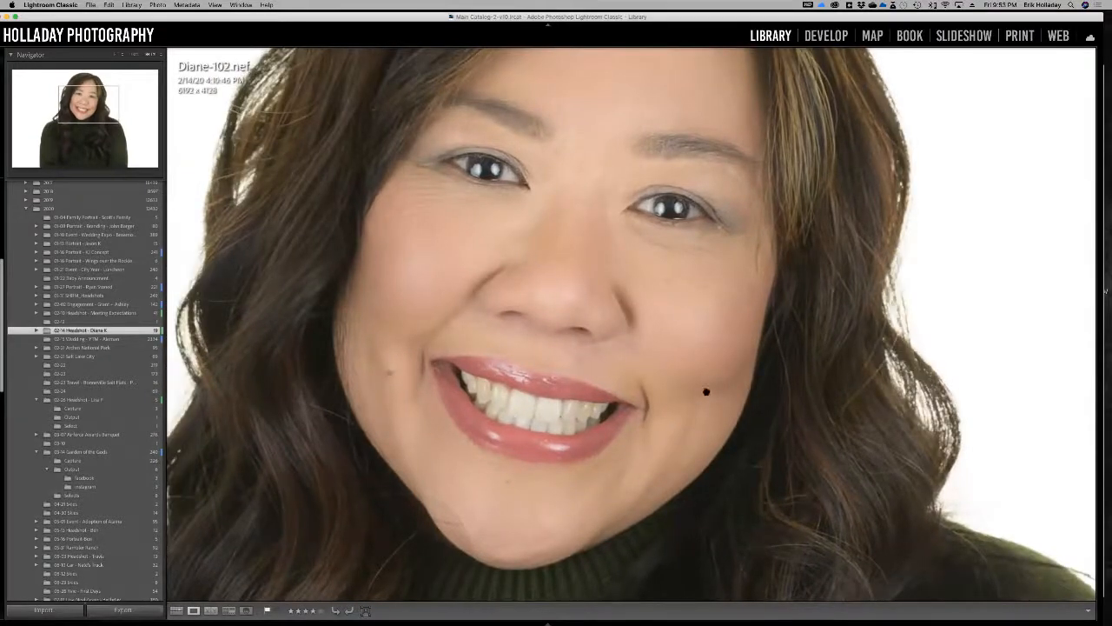
pyautogui.press('Right')
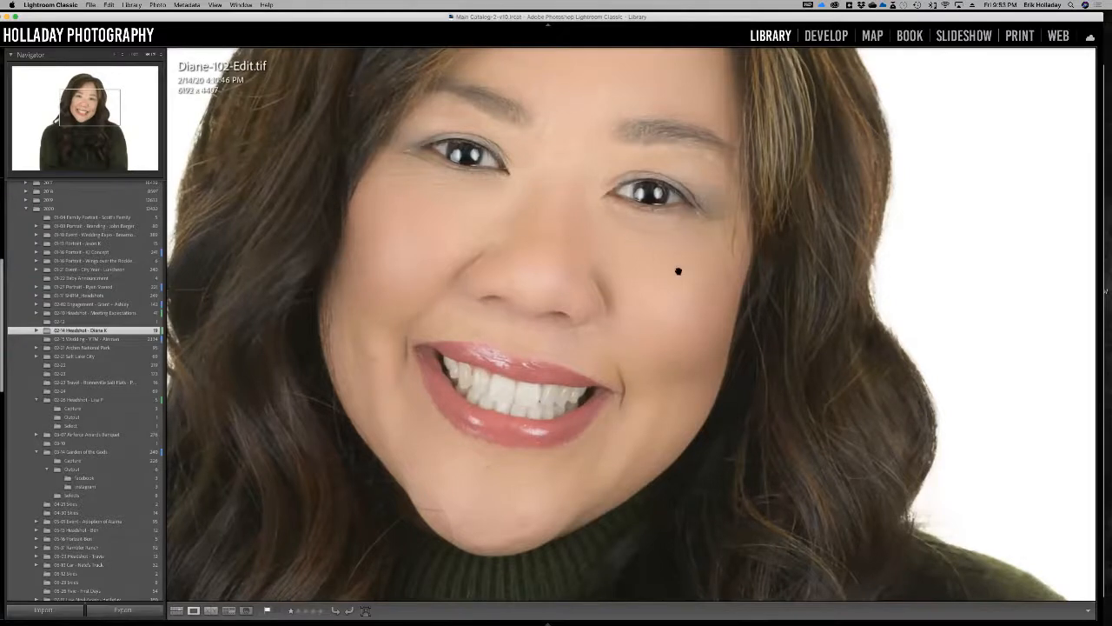
pyautogui.press('Right')
pyautogui.press('Right')
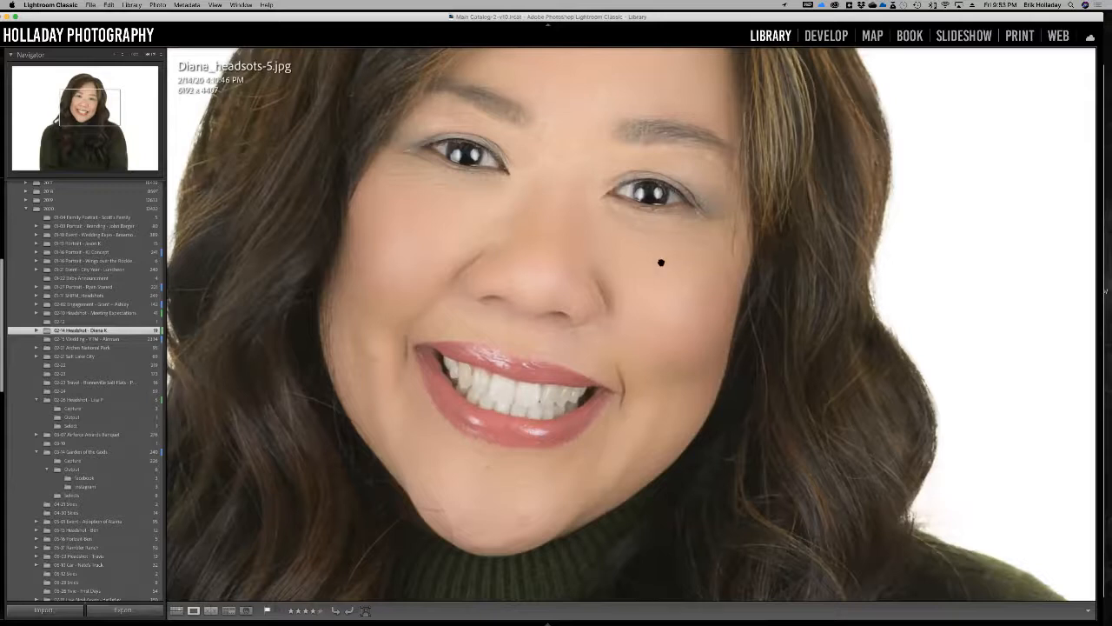
pyautogui.press('Left')
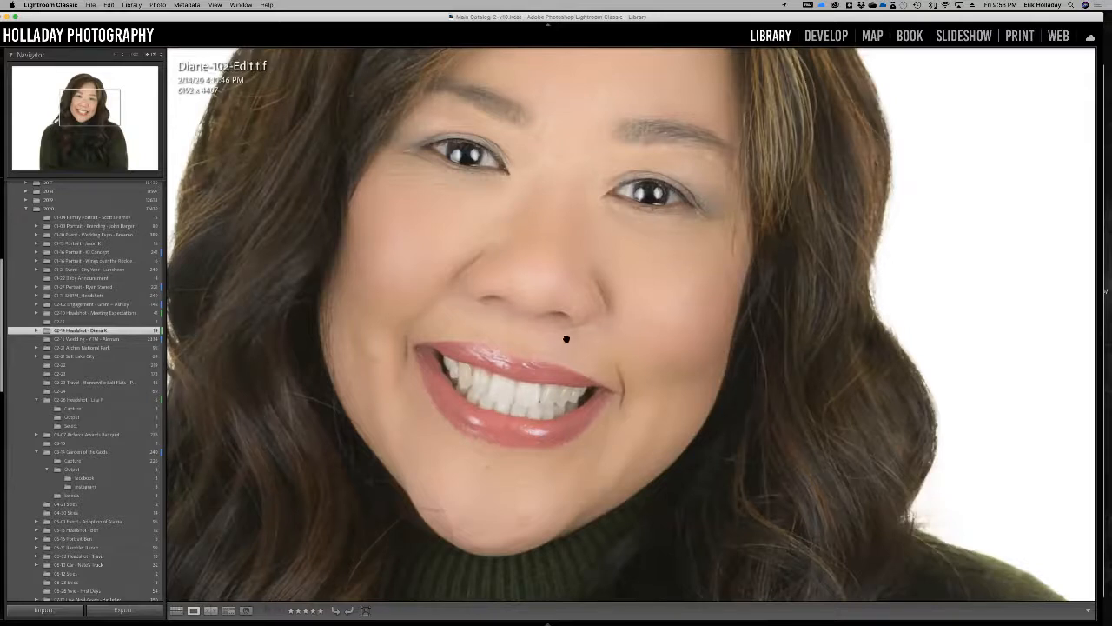
# Reopen the raw green-sweater portrait from the grid, compare its face repeatedly with the retouched version, and return to the grid.
pyautogui.press('g')
pyautogui.doubleClick(363, 468)
pyautogui.press('Right')
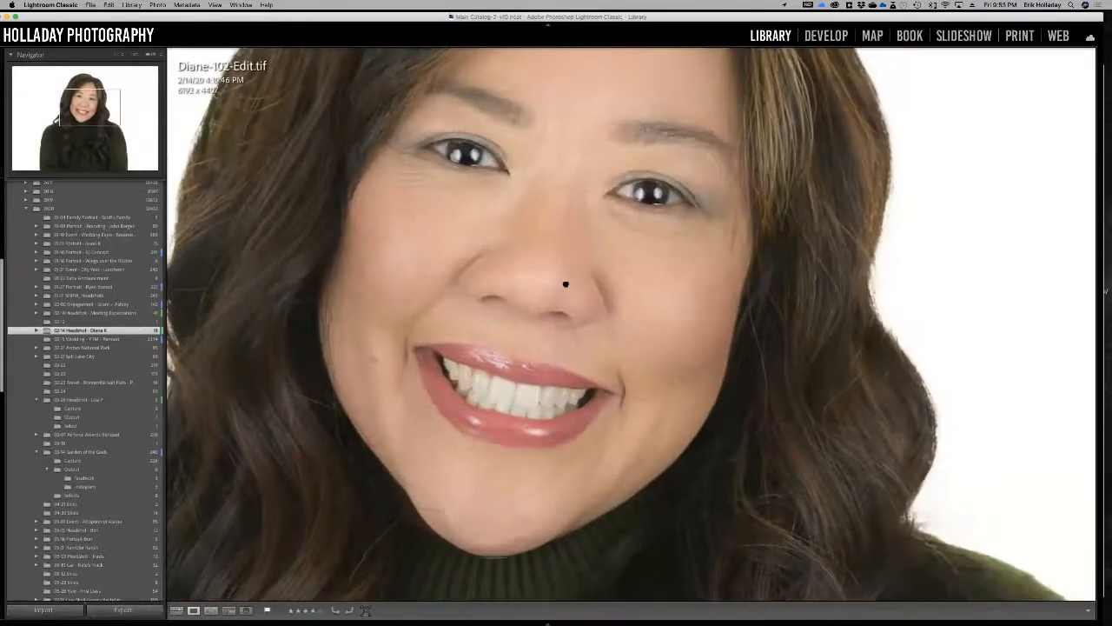
pyautogui.press('Left')
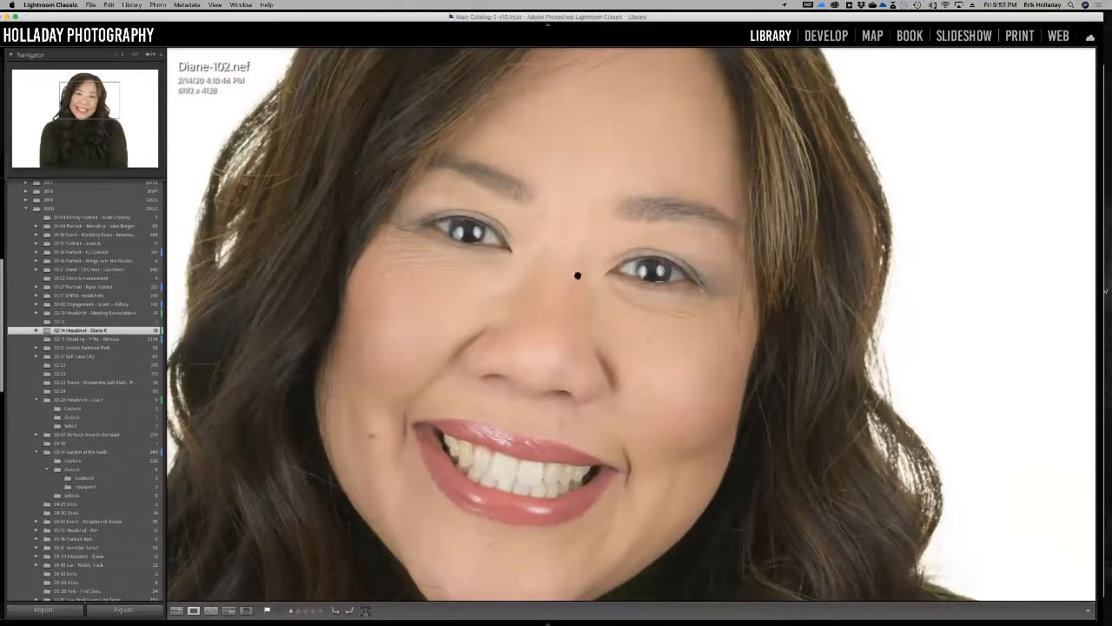
pyautogui.press('Right')
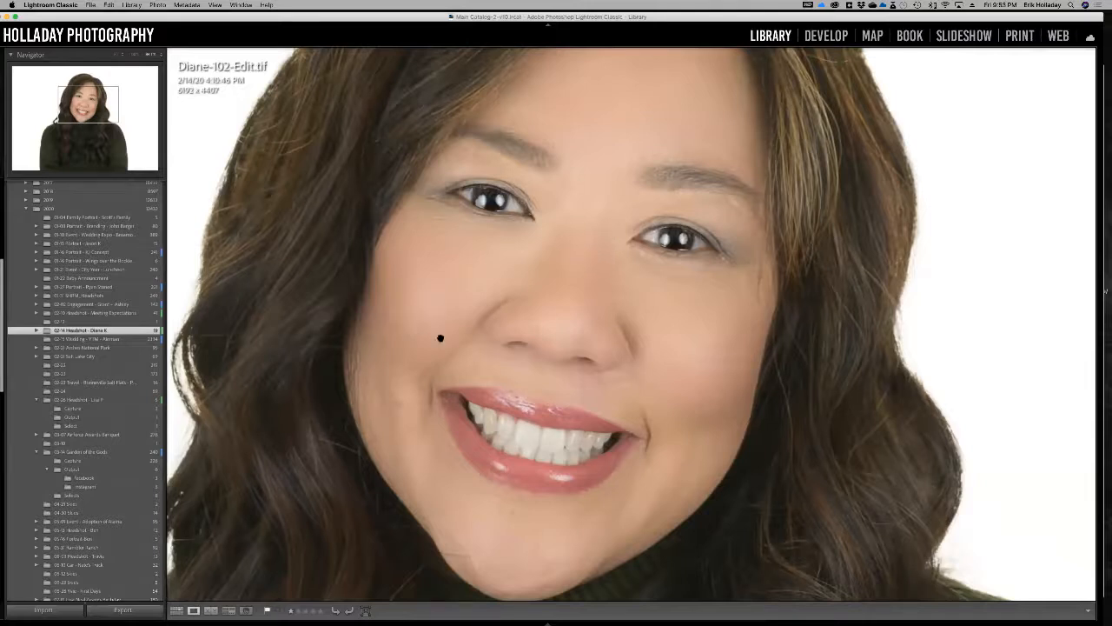
pyautogui.press('Right')
pyautogui.press('Left')
pyautogui.press('Right')
pyautogui.press('Left')
pyautogui.press('g')
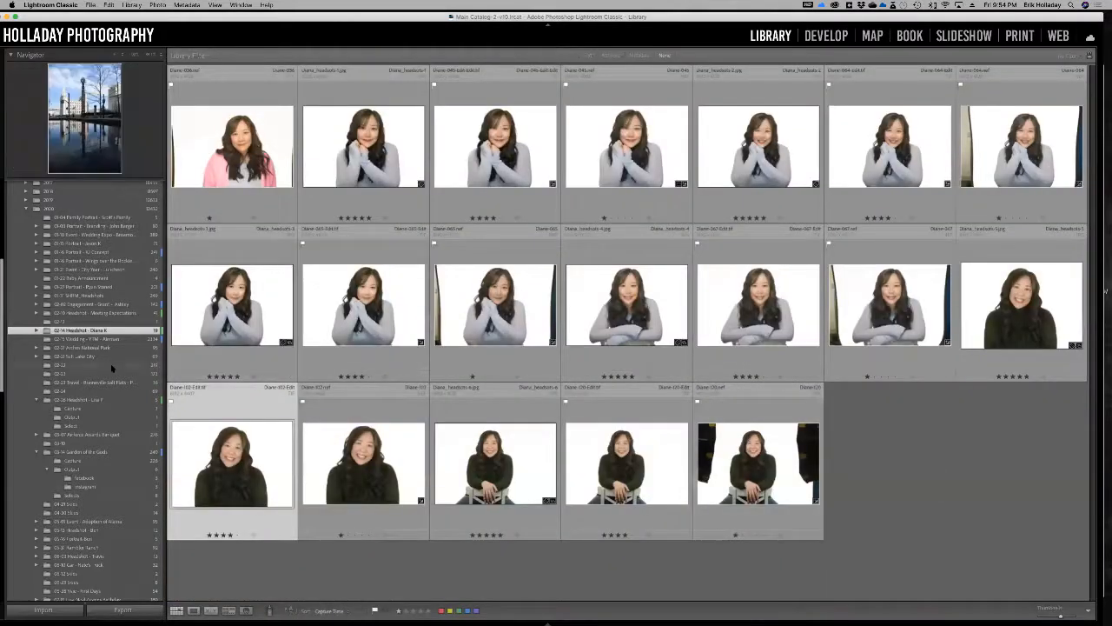
# Browse the 01-31 SHRM_Headshots folder, expand its subfolders and show the Output photos.
pyautogui.scroll(4, 112, 365)
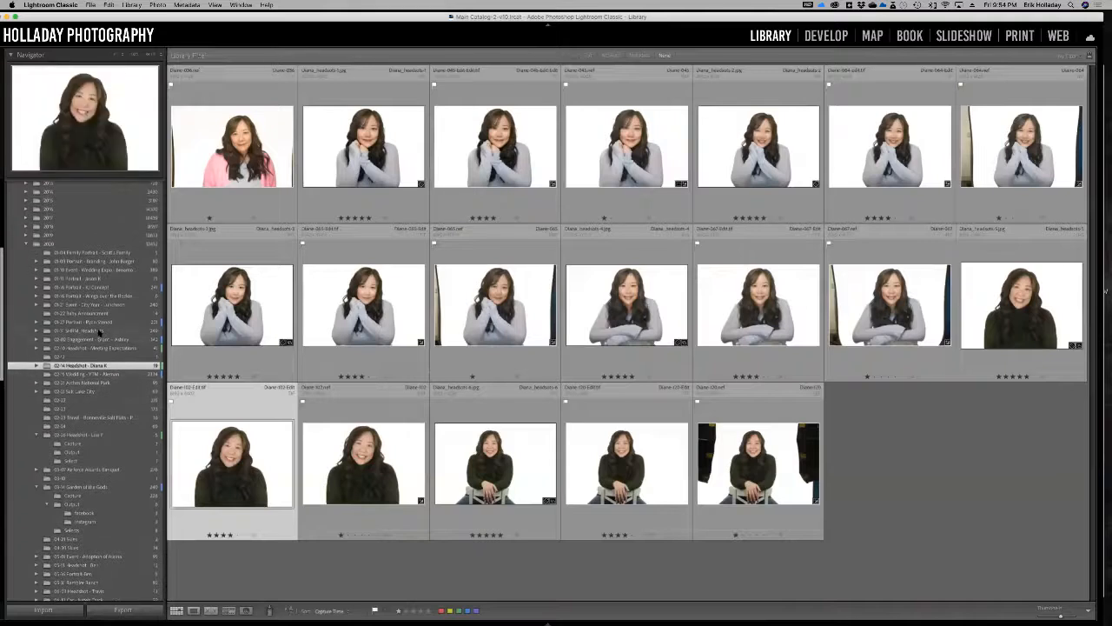
pyautogui.click(98, 331)
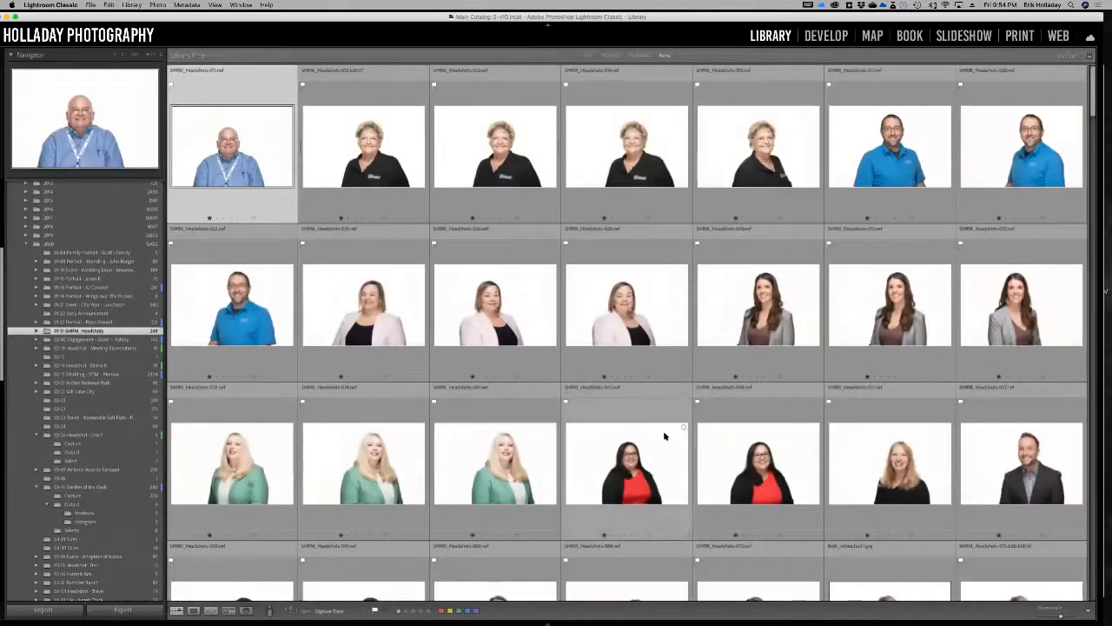
pyautogui.scroll(-5, 664, 434)
pyautogui.click(37, 332)
pyautogui.click(46, 340)
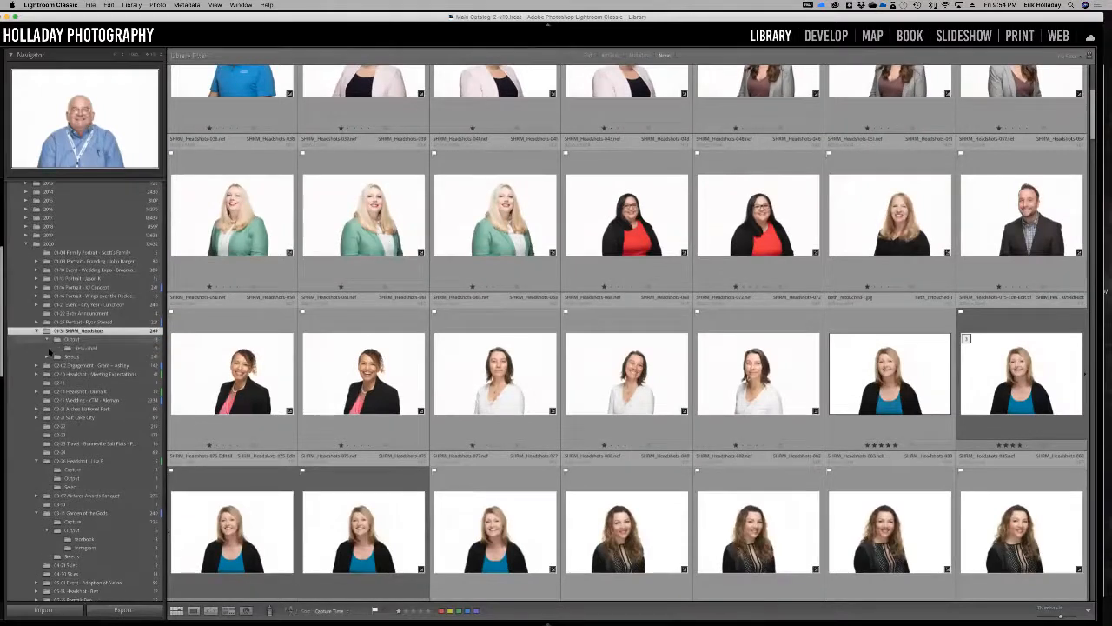
pyautogui.click(77, 340)
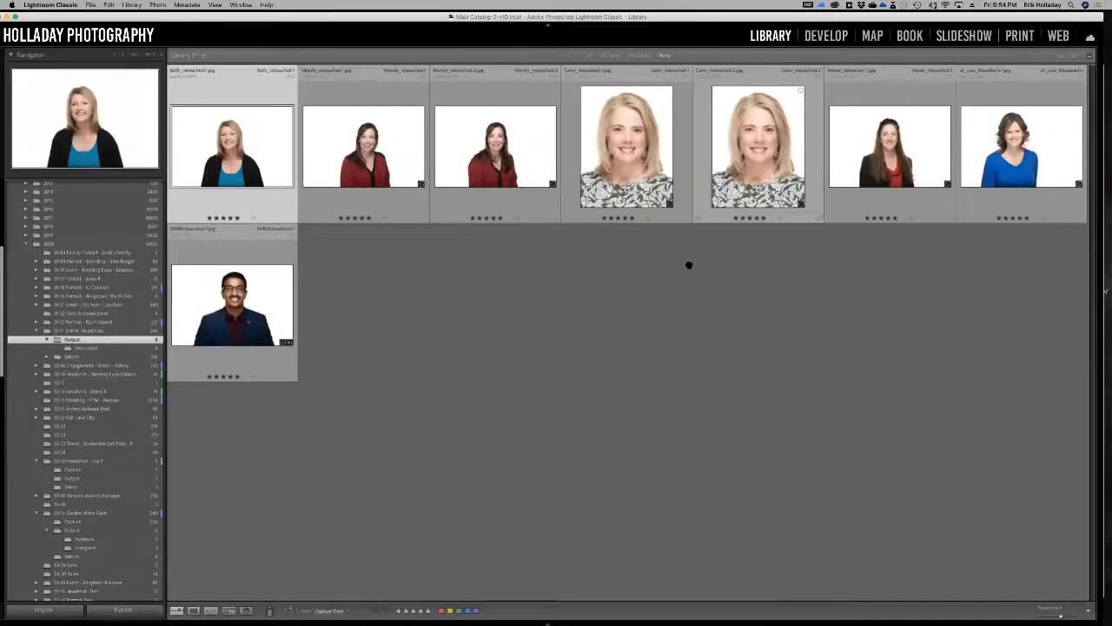
# Zoom in on the second retouched portrait of the blonde woman with the necklace, inspect the face, and return to the grid.
pyautogui.press('z')
pyautogui.scroll(-3, 643, 226)
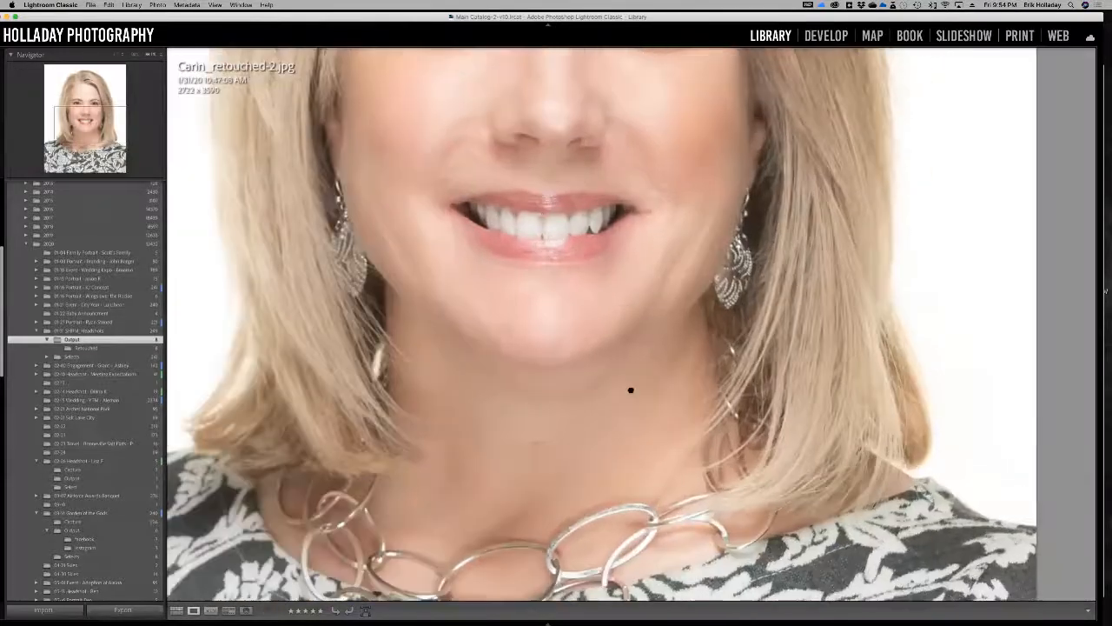
pyautogui.scroll(5, 591, 348)
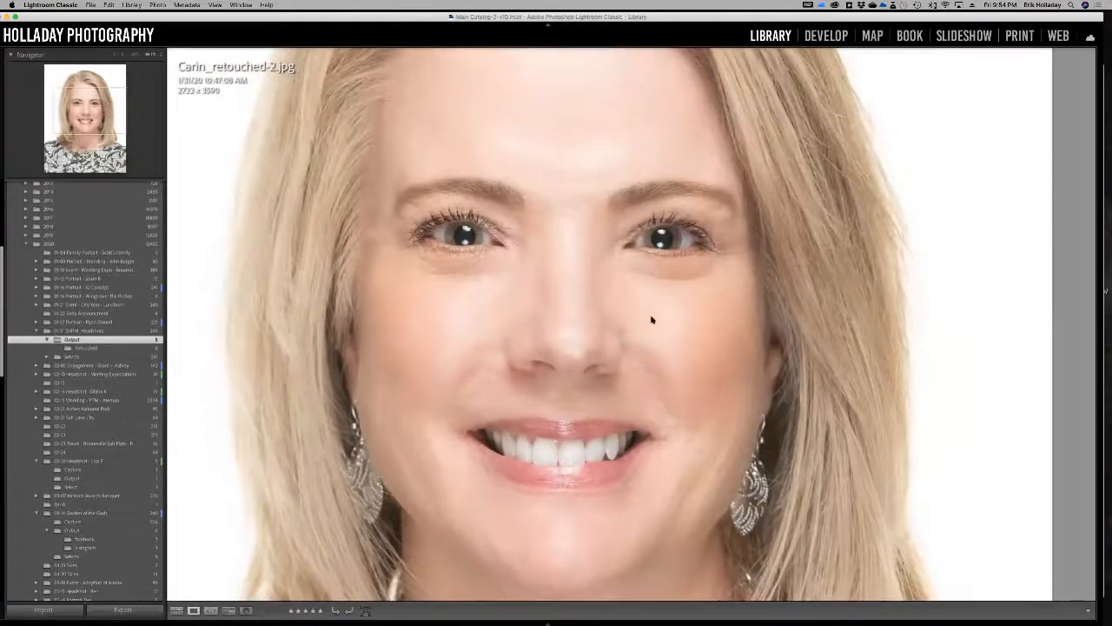
pyautogui.press('g')
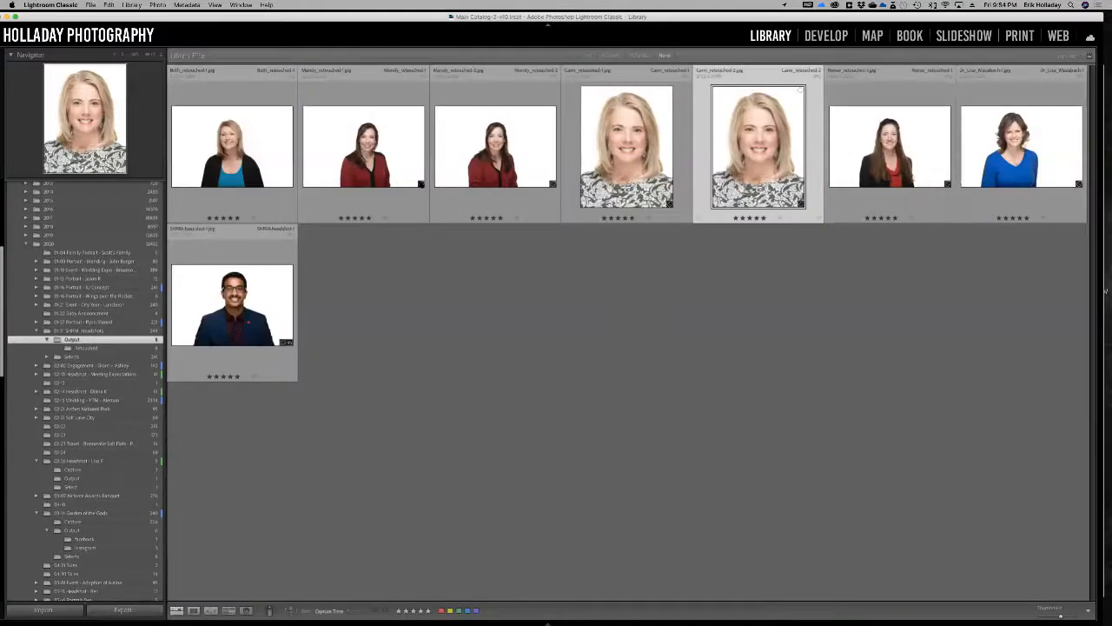
# View the Retouched subfolder, and browse the SHRM Selects folder down to the last headshots.
pyautogui.click(98, 349)
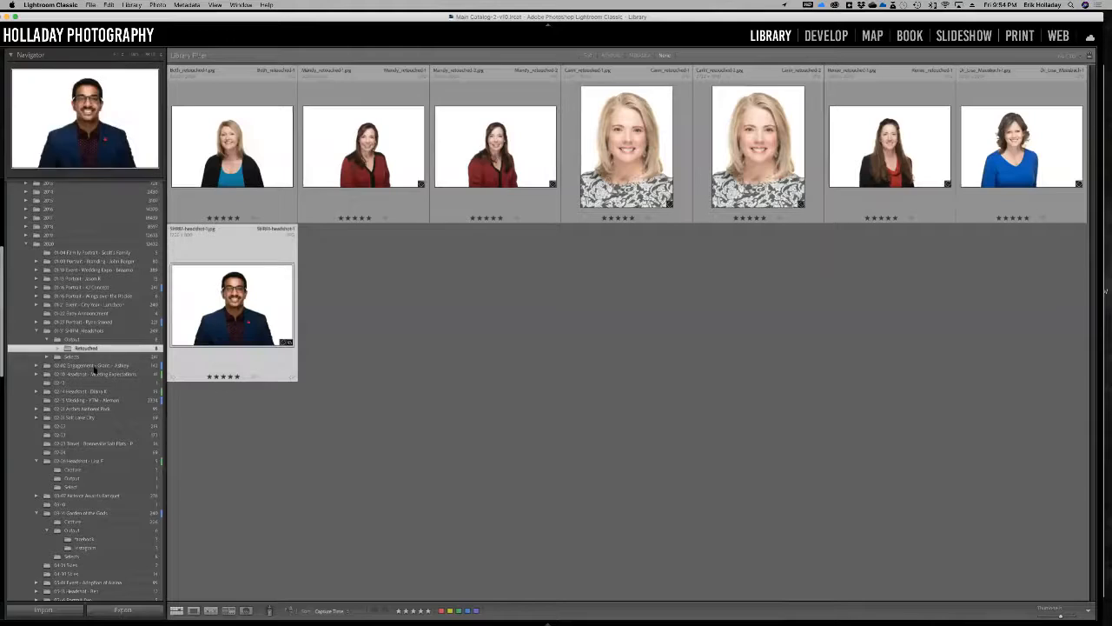
pyautogui.click(91, 356)
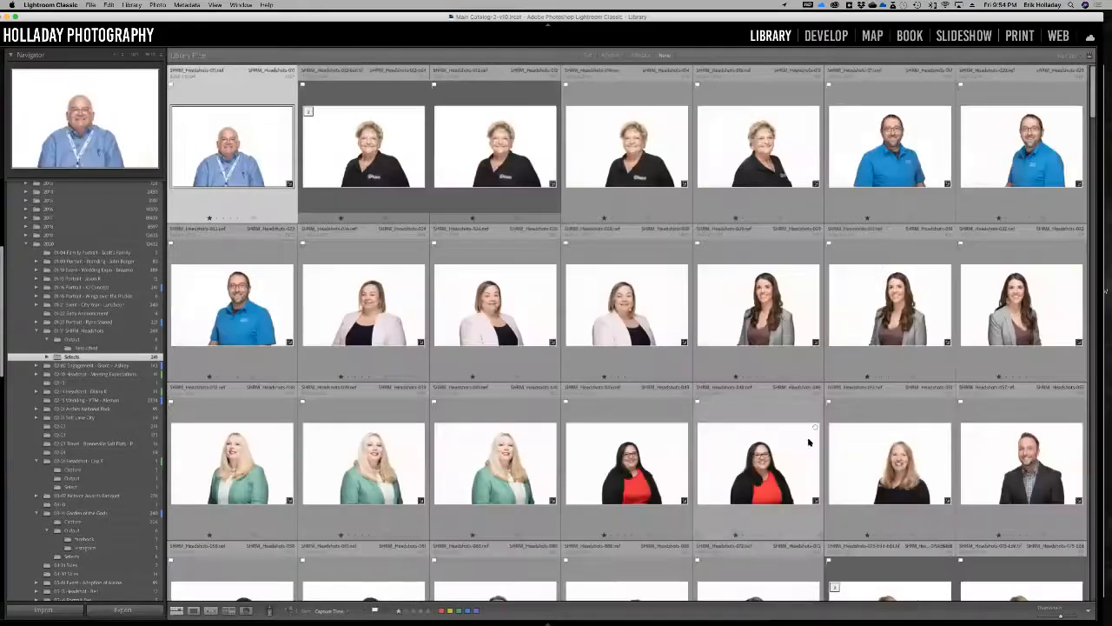
pyautogui.scroll(-3, 808, 442)
pyautogui.scroll(-15, 808, 442)
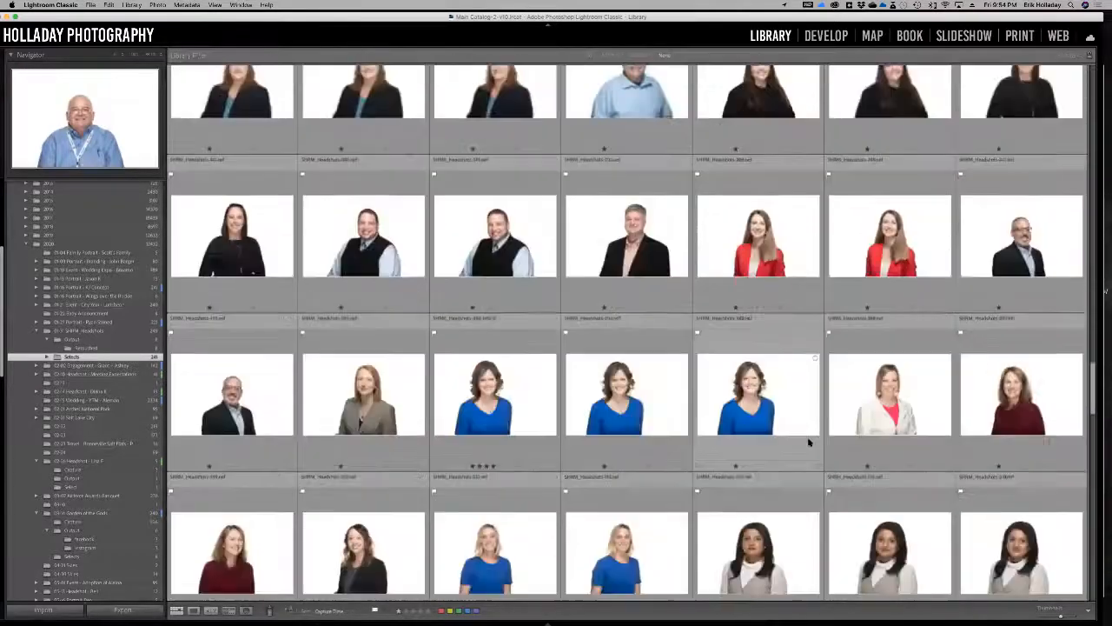
pyautogui.scroll(-10, 808, 442)
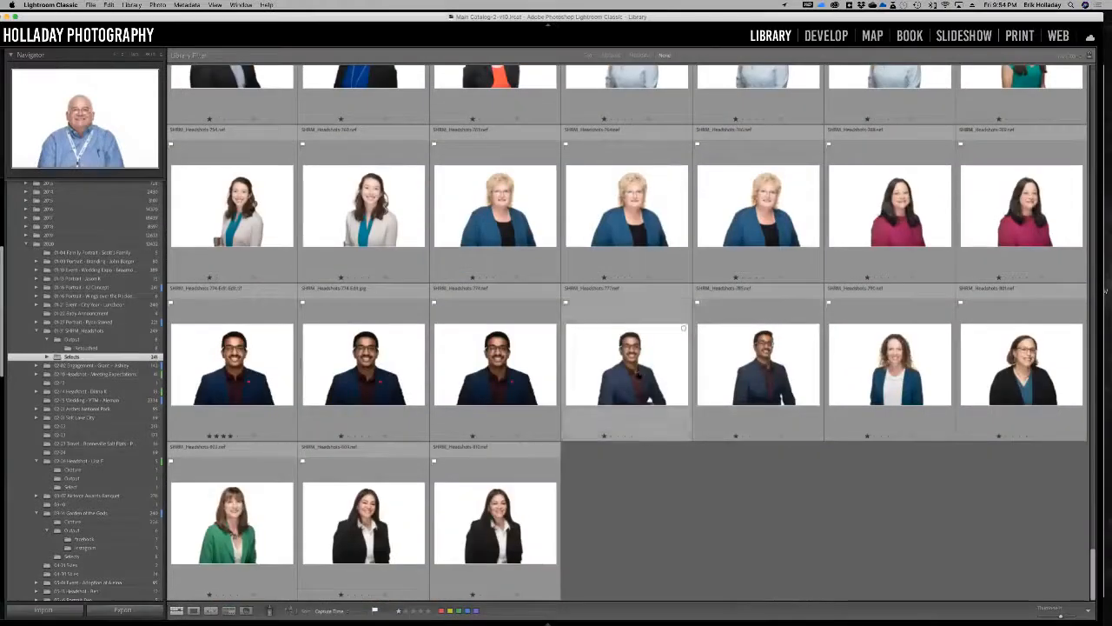
# Select SHRM_Headshots-774-Edit-Edit.tif together with SHRM_Headshots-774.nef, and zoom in on the man's face in the raw photo.
pyautogui.click(233, 361)
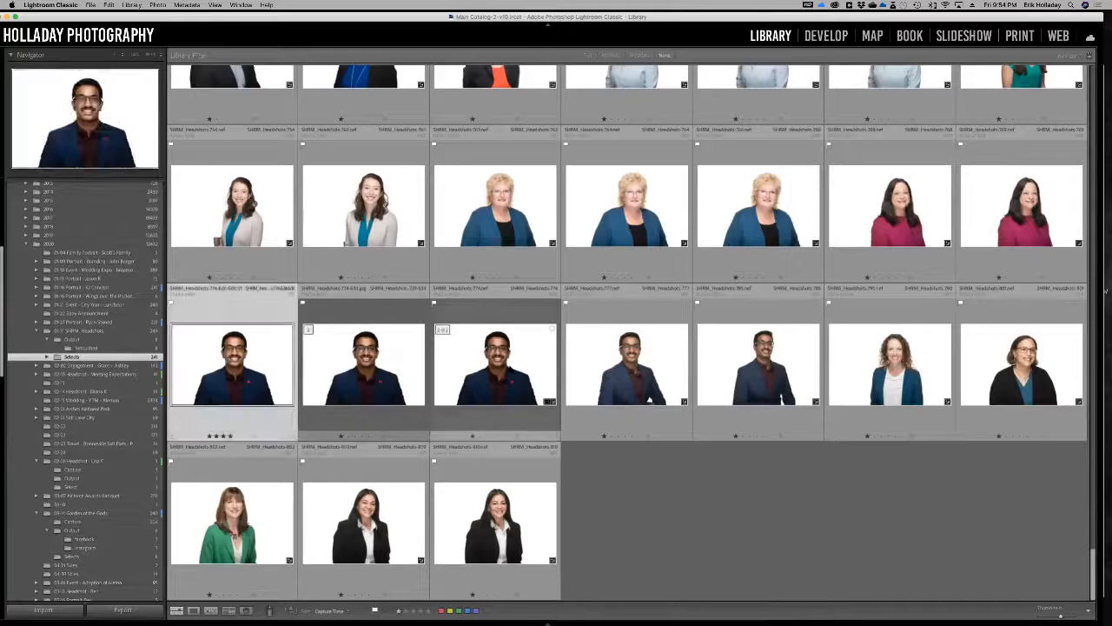
pyautogui.keyDown('super'); pyautogui.click(495, 365); pyautogui.keyUp('super')
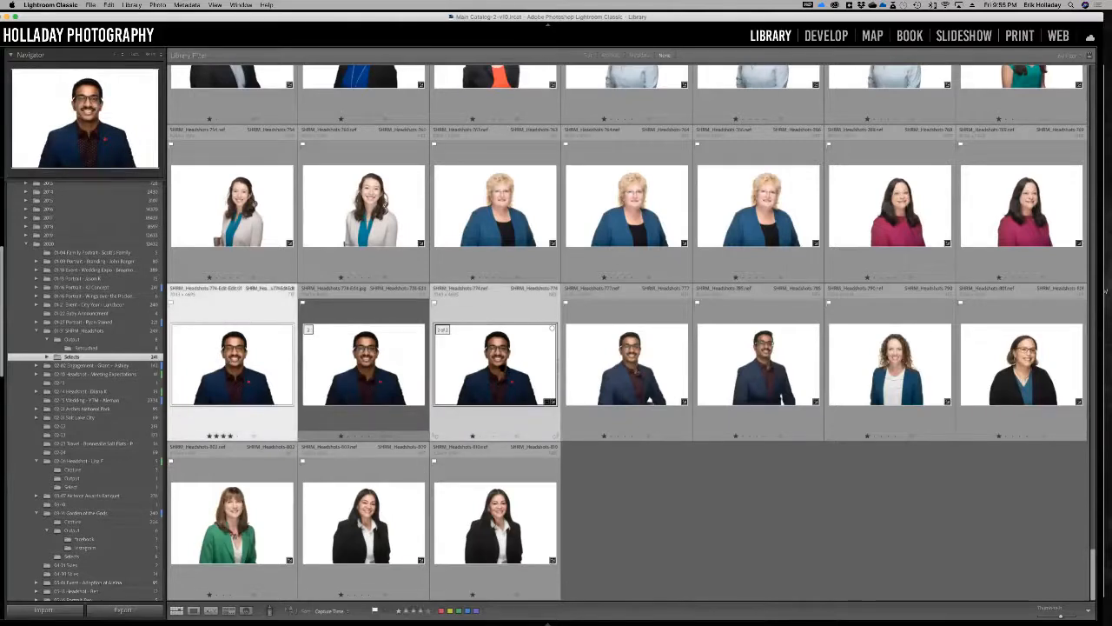
pyautogui.press('z')
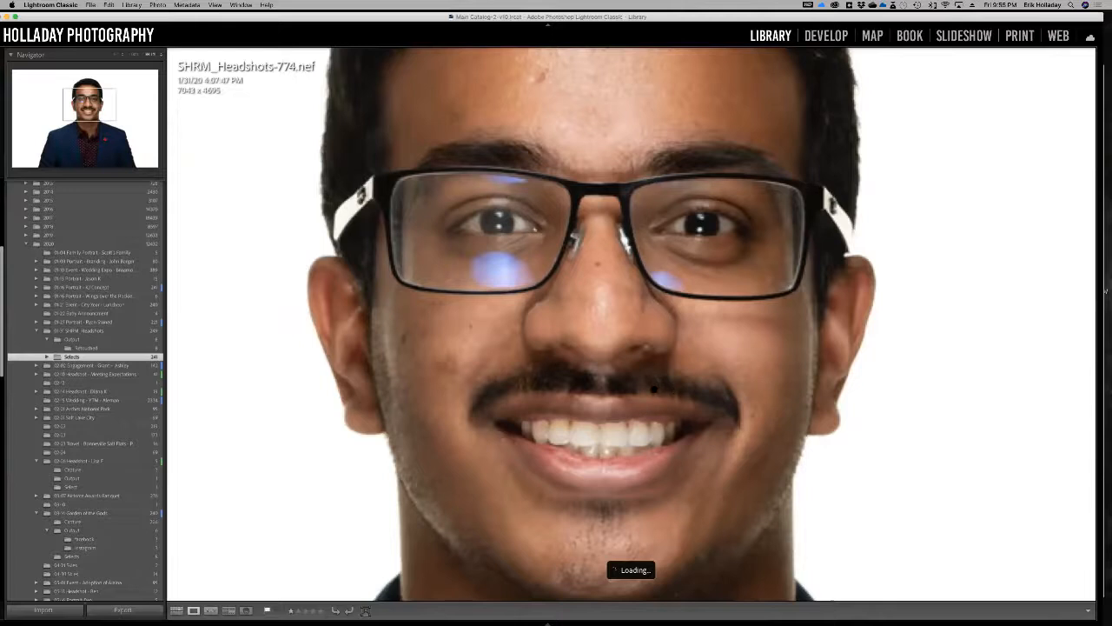
pyautogui.click(669, 350)
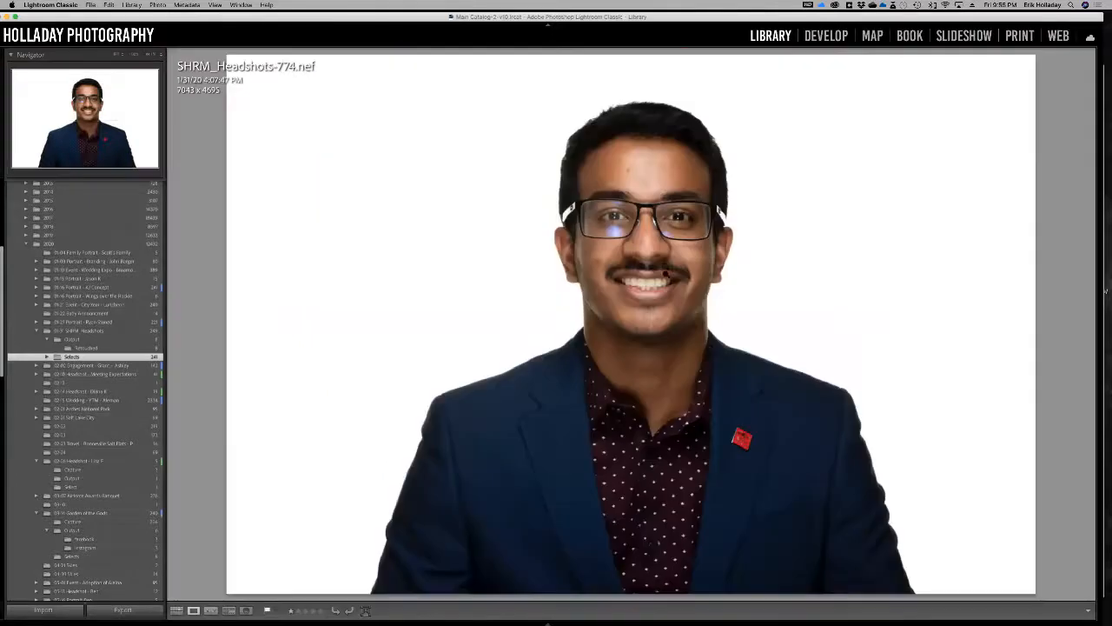
pyautogui.click(632, 236)
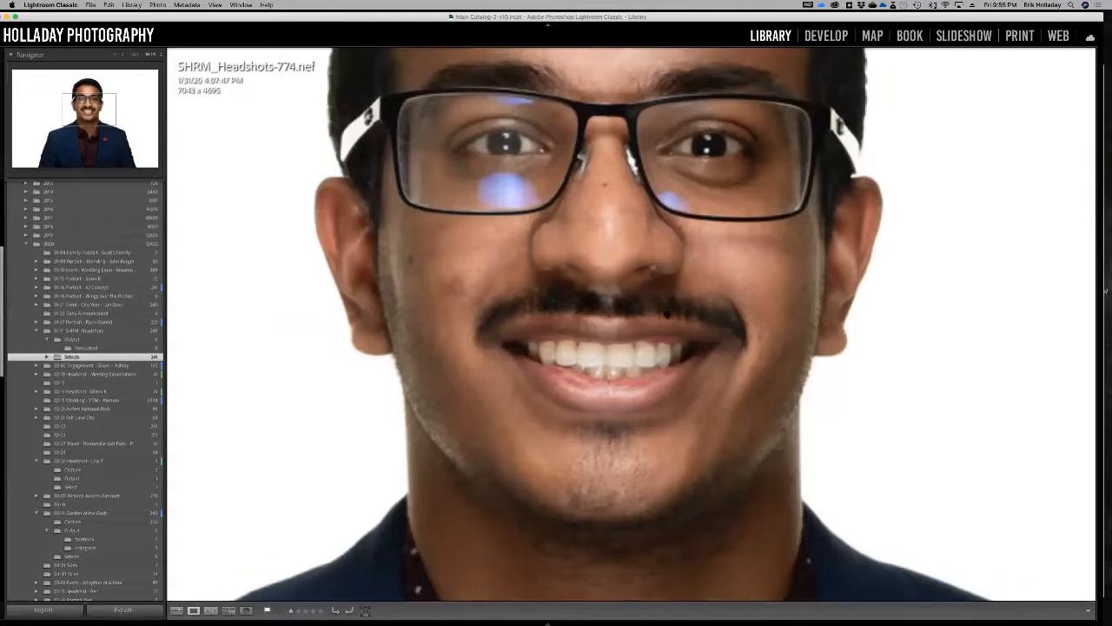
# Switch to the retouched SHRM_Headshots-774-Edit-Edit.tif and frame the man's face at the same magnification.
pyautogui.press('Right')
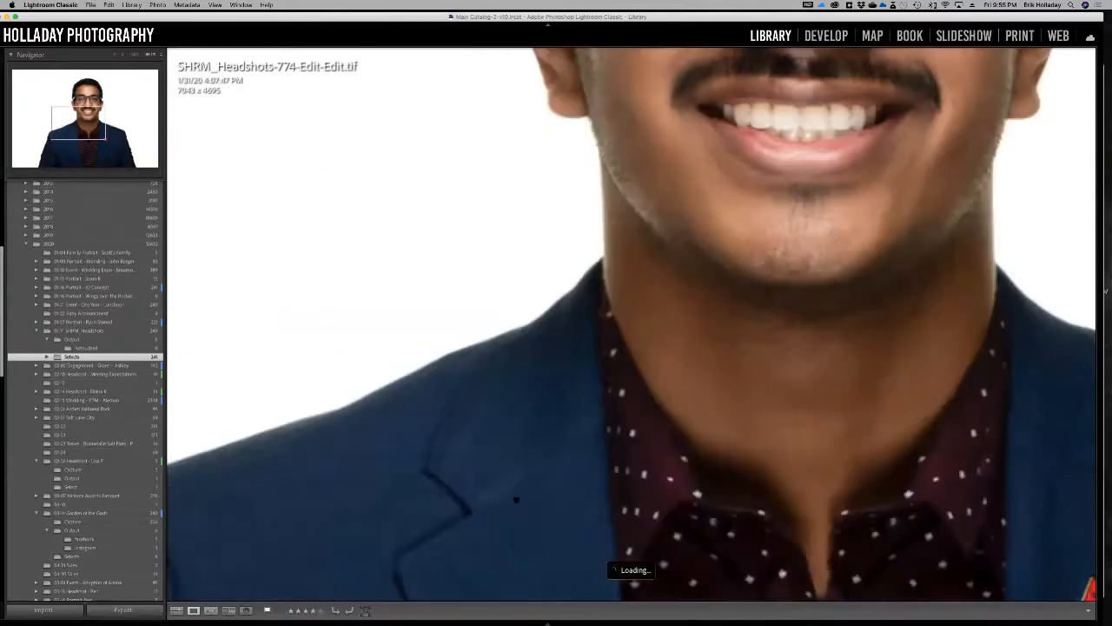
pyautogui.moveTo(517, 500); pyautogui.dragTo(616, 551)
pyautogui.moveTo(482, 212); pyautogui.dragTo(524, 277)
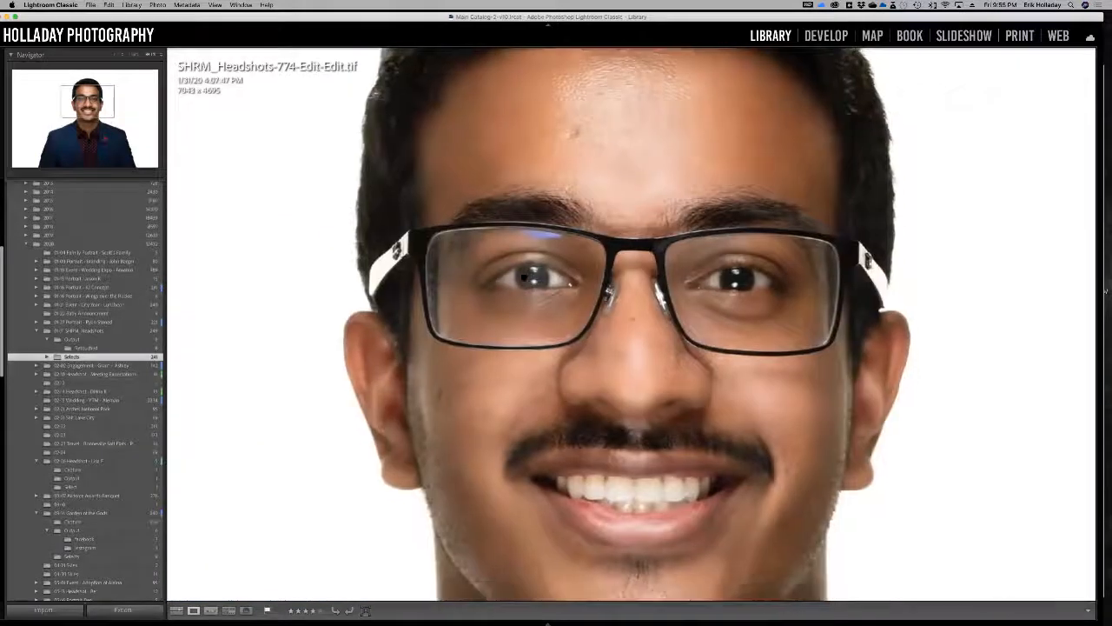
# Alternate between the raw and retouched versions of the man's headshot to compare glasses glare and skin, and return to the grid.
pyautogui.press('Left')
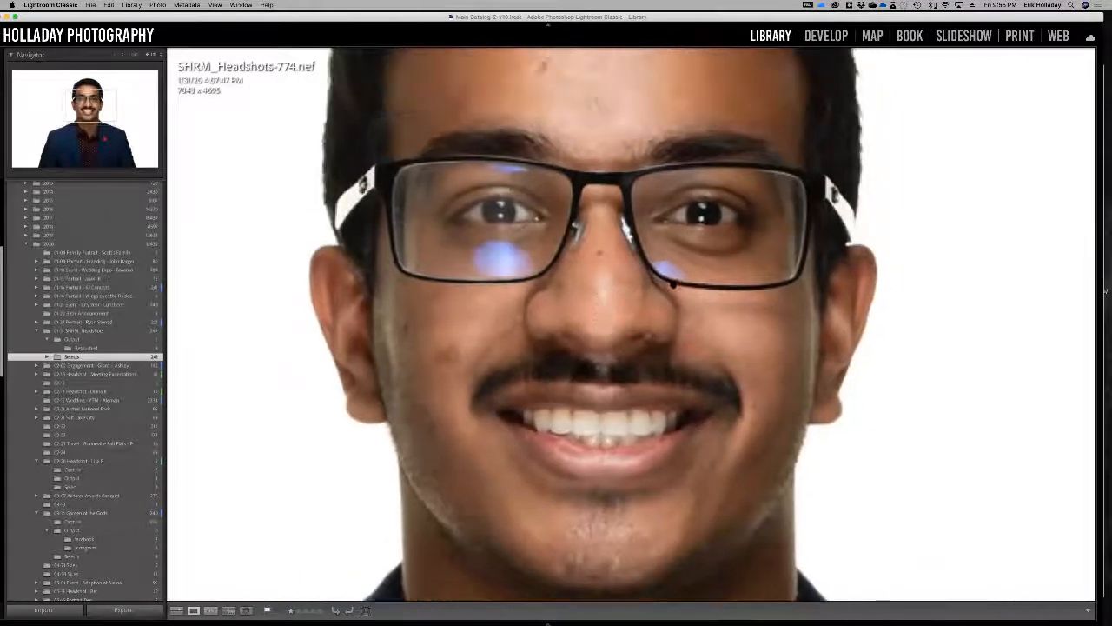
pyautogui.press('Right')
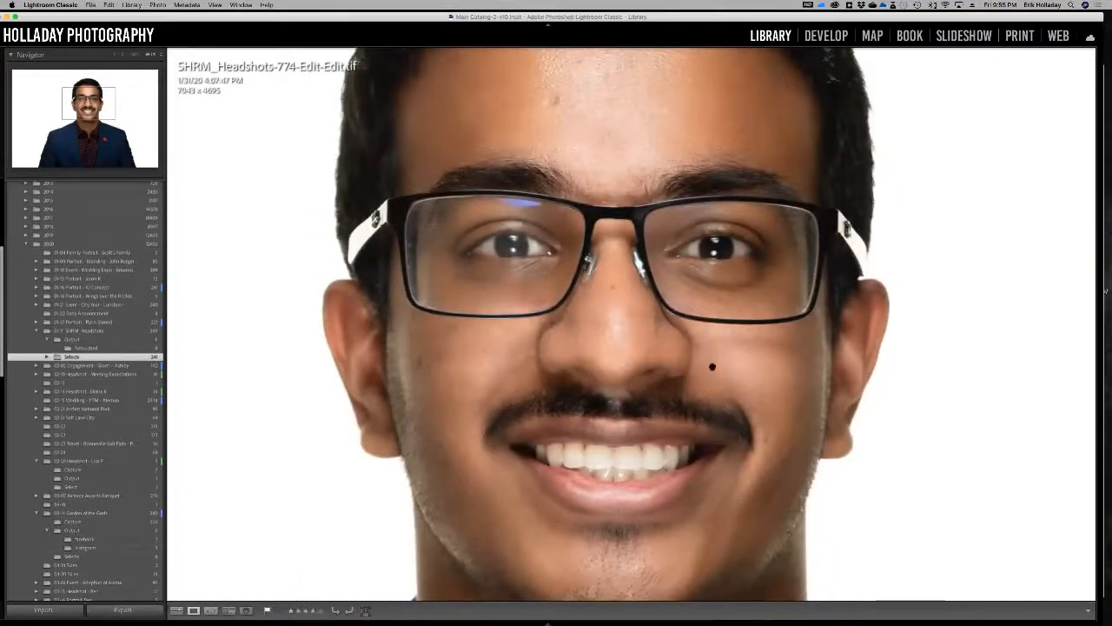
pyautogui.press('Left')
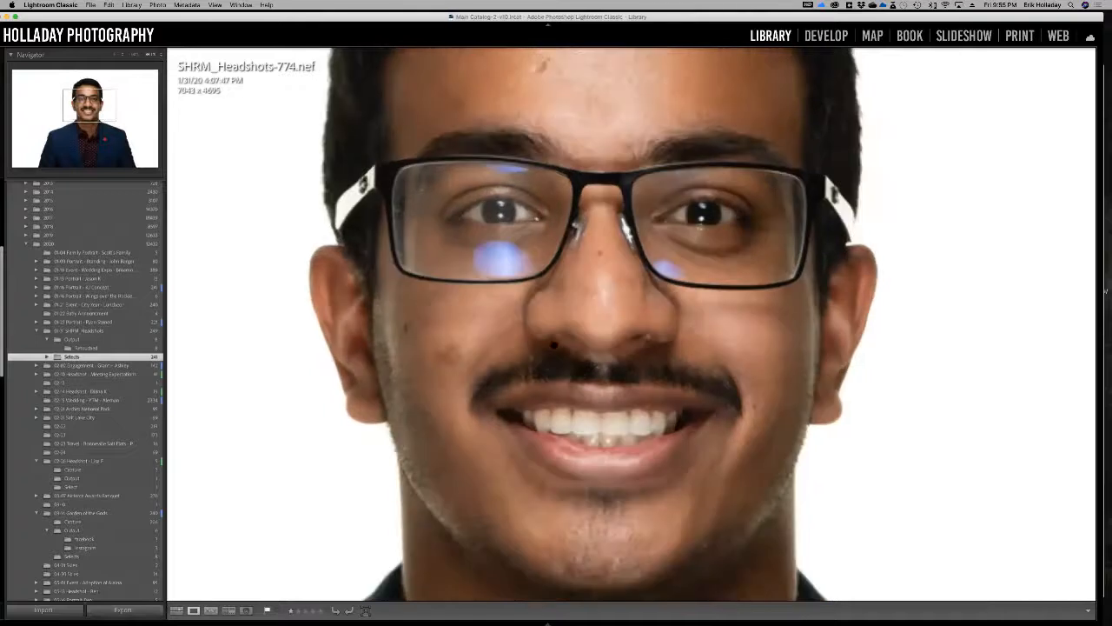
pyautogui.press('Right')
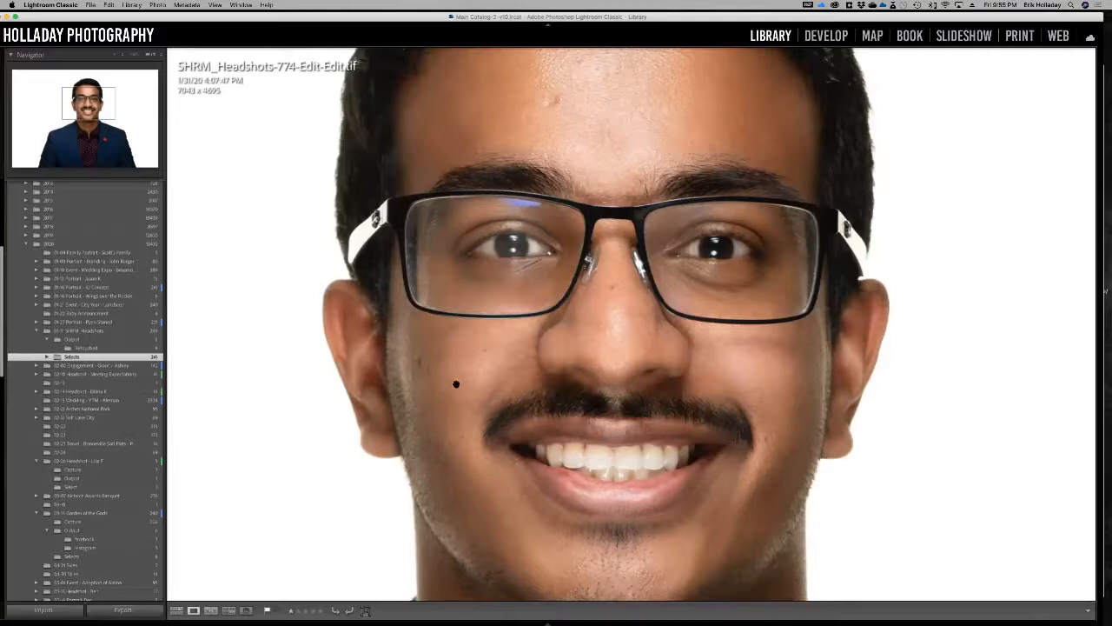
pyautogui.press('Left')
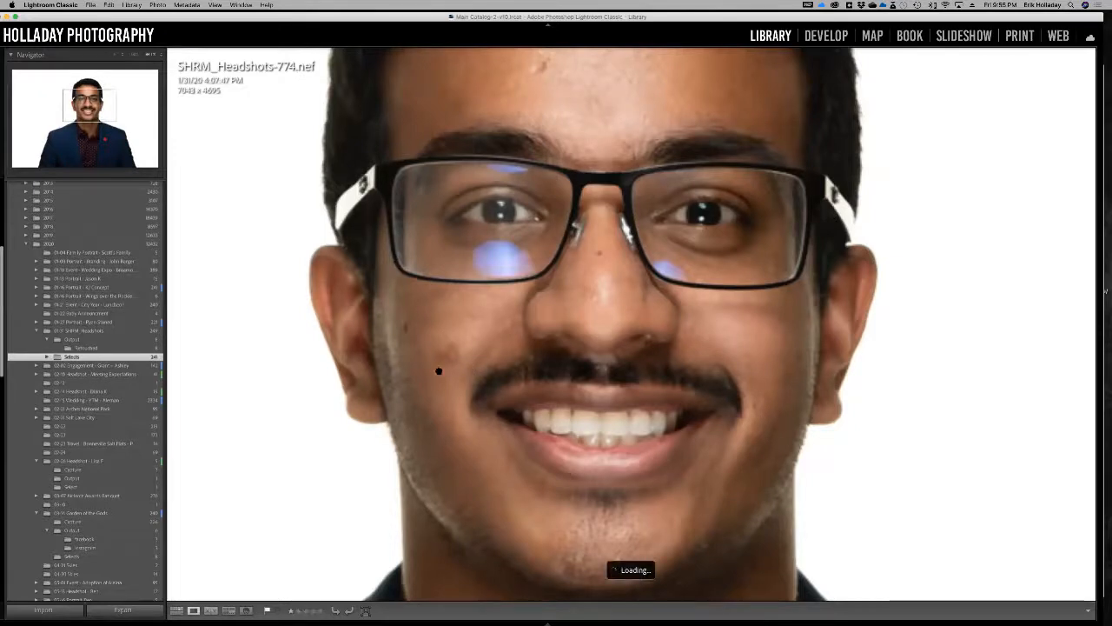
pyautogui.press('Right')
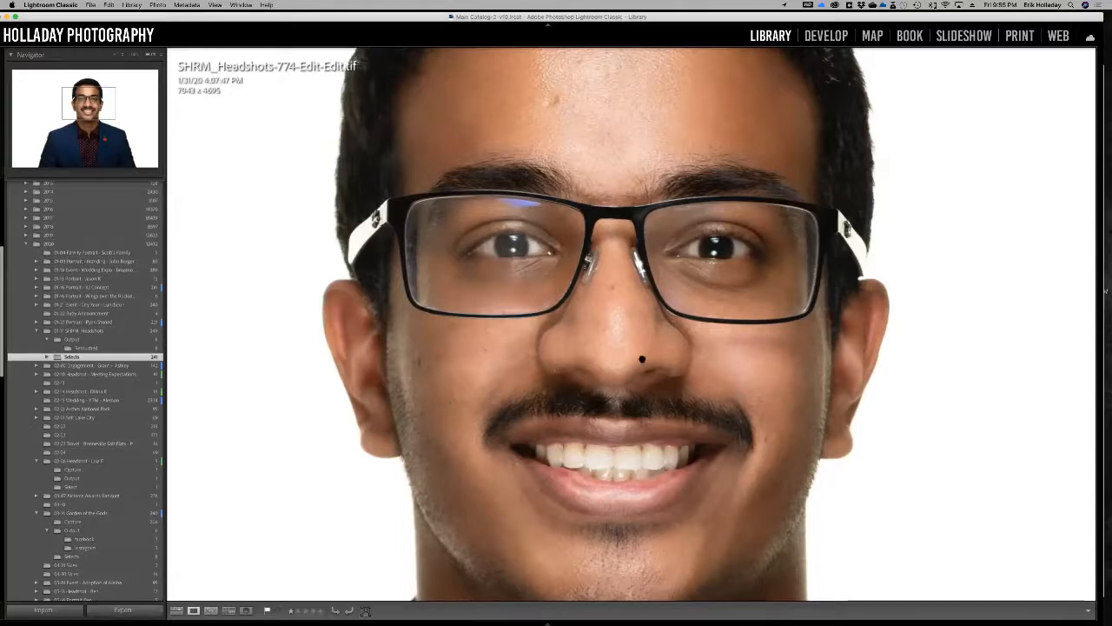
pyautogui.press('Left')
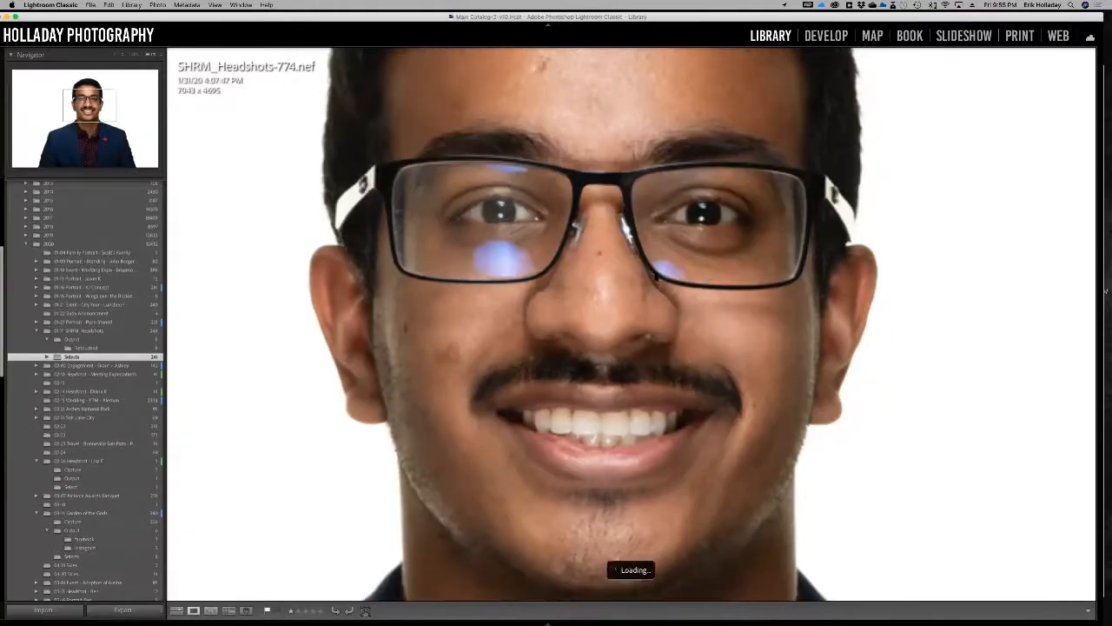
pyautogui.press('g')
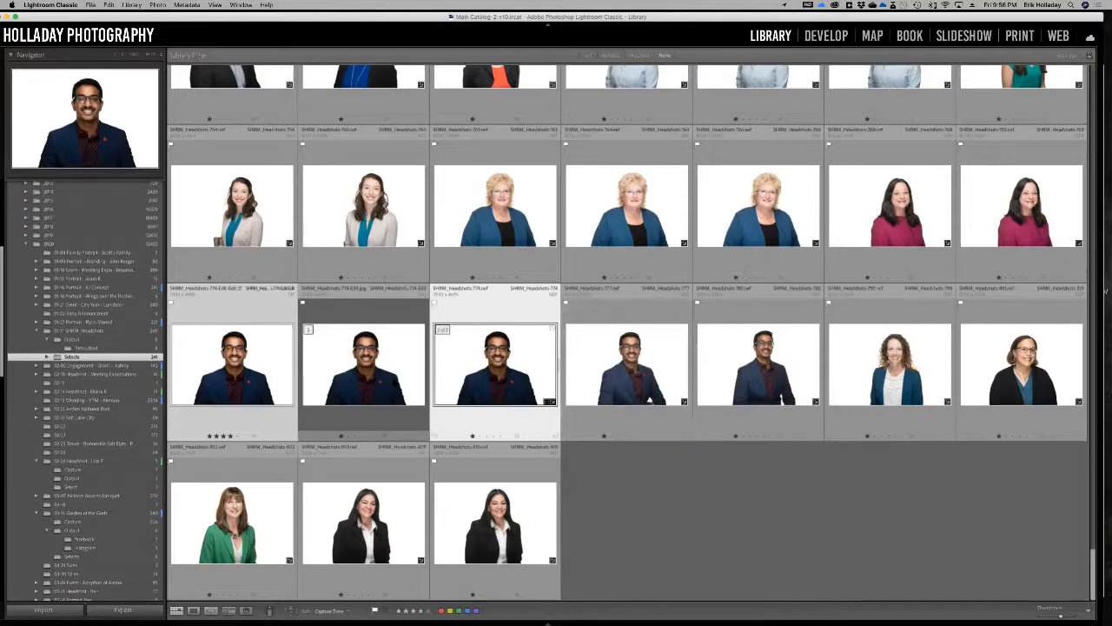
# Zoom back in on the selected pair of the man with glasses, flip between both versions several more times, and return to the grid.
pyautogui.press('z')
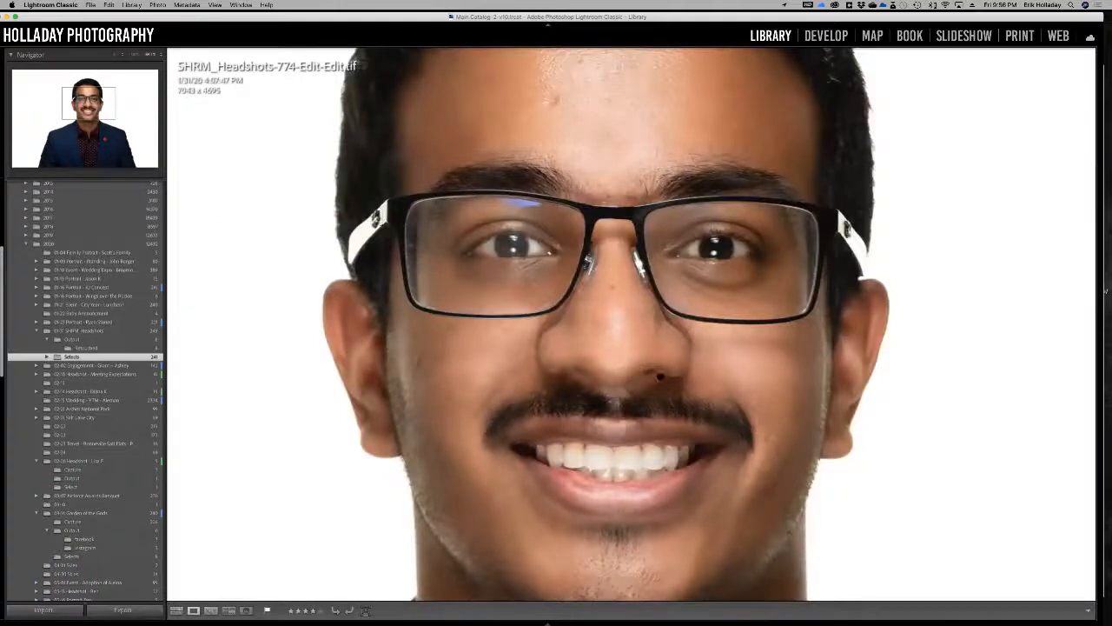
pyautogui.press('Right')
pyautogui.press('Left')
pyautogui.press('Right')
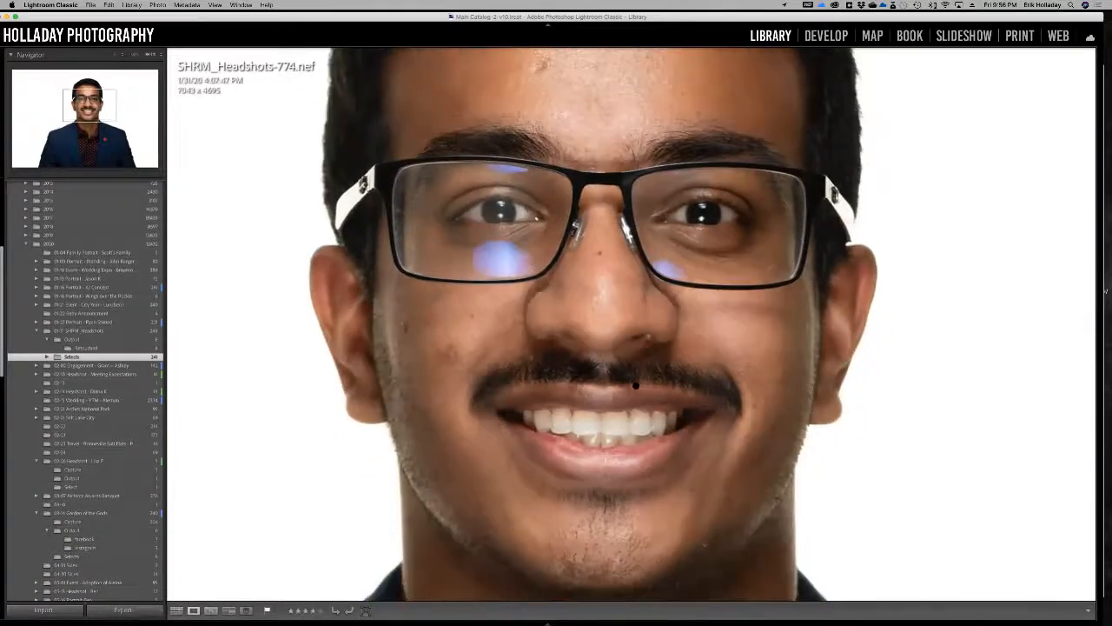
pyautogui.press('Left')
pyautogui.press('Right')
pyautogui.press('Left')
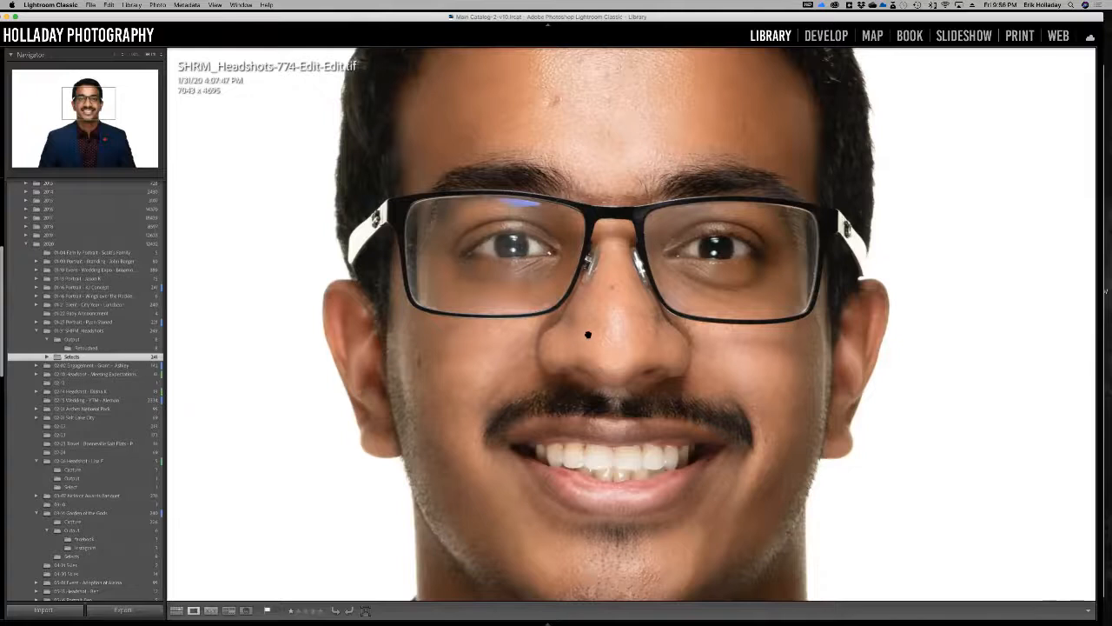
pyautogui.press('g')
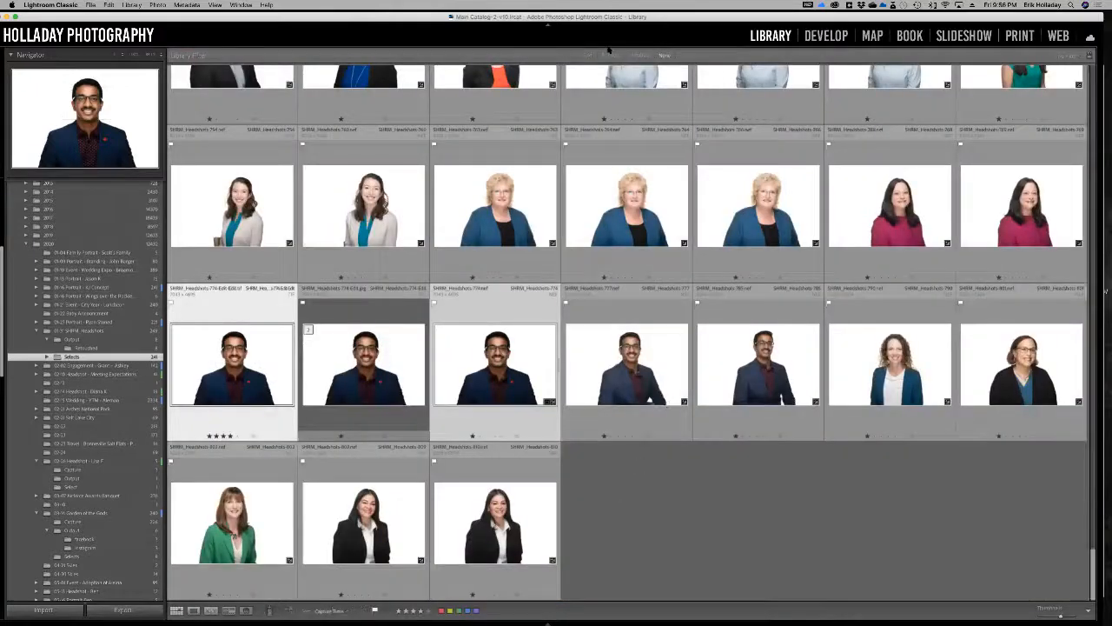